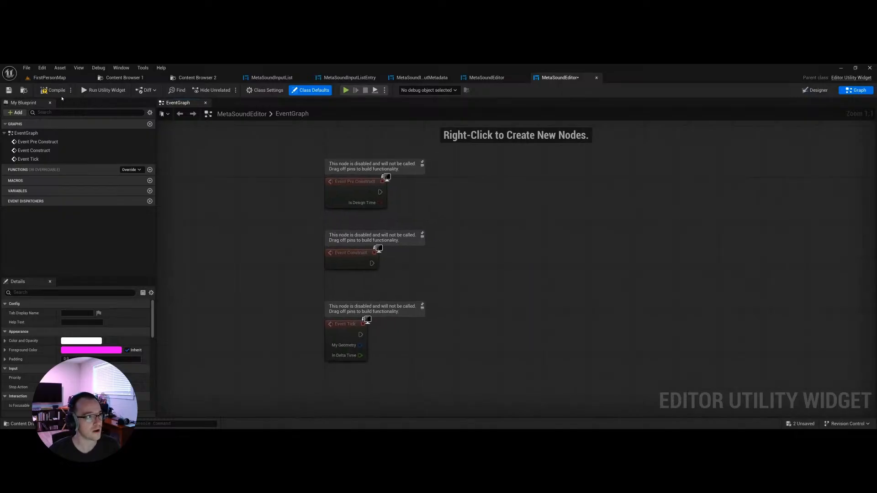
Step: Test-run the MetaSoundEditor utility widget, reposition its floating window, and close it
{"action": "left_click", "coordinate": [104, 90]}
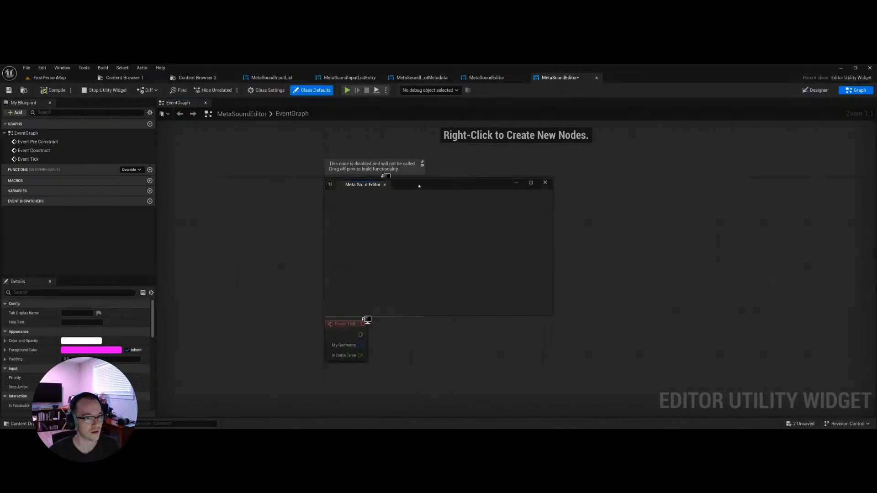
{"action": "left_click_drag", "start_coordinate": [419, 186], "coordinate": [368, 180]}
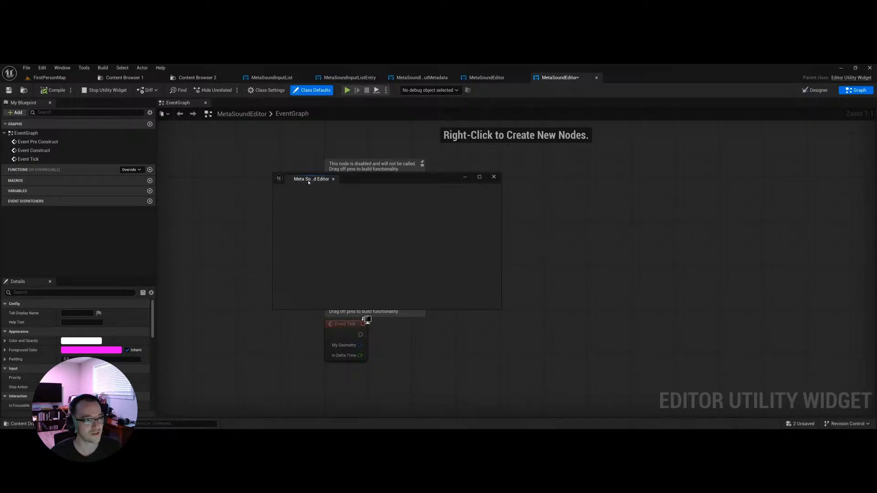
{"action": "left_click", "coordinate": [333, 179]}
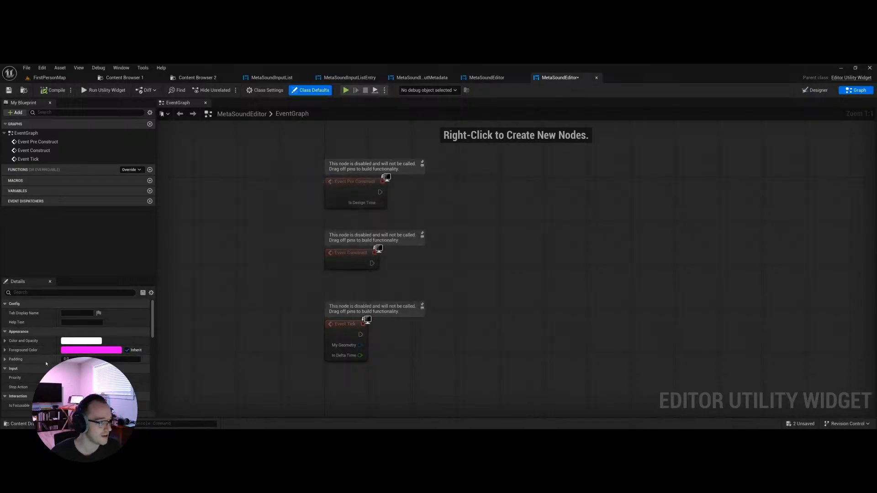
Step: Disable Spawn as Nomad Tab in the class settings and test-run the widget, closing its window when done
{"action": "left_click", "coordinate": [264, 90]}
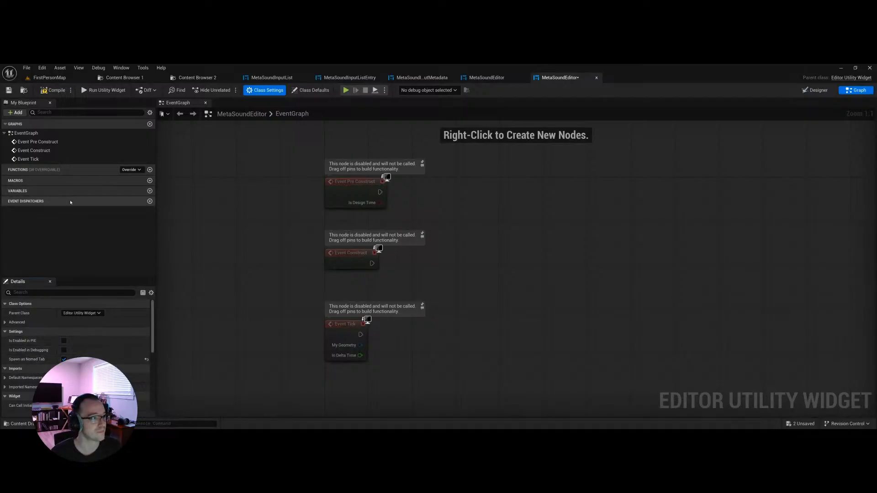
{"action": "left_click", "coordinate": [63, 359]}
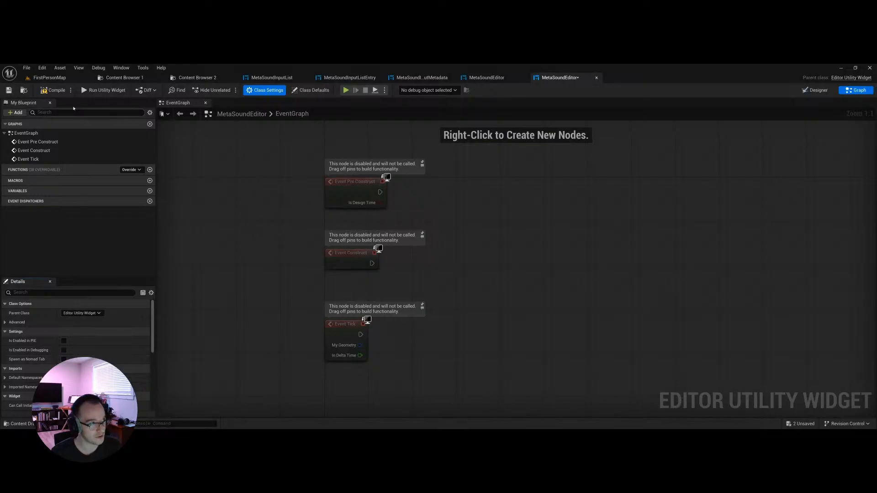
{"action": "left_click", "coordinate": [104, 90]}
{"action": "left_click_drag", "start_coordinate": [312, 179], "coordinate": [329, 157]}
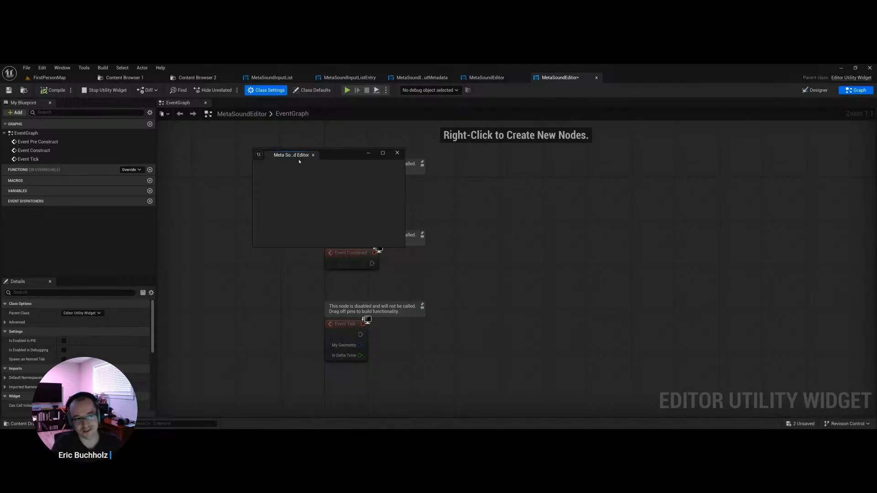
{"action": "left_click", "coordinate": [313, 155]}
Step: Re-enable Spawn as Nomad Tab in the class settings, then compile and save the widget
{"action": "left_click", "coordinate": [64, 359]}
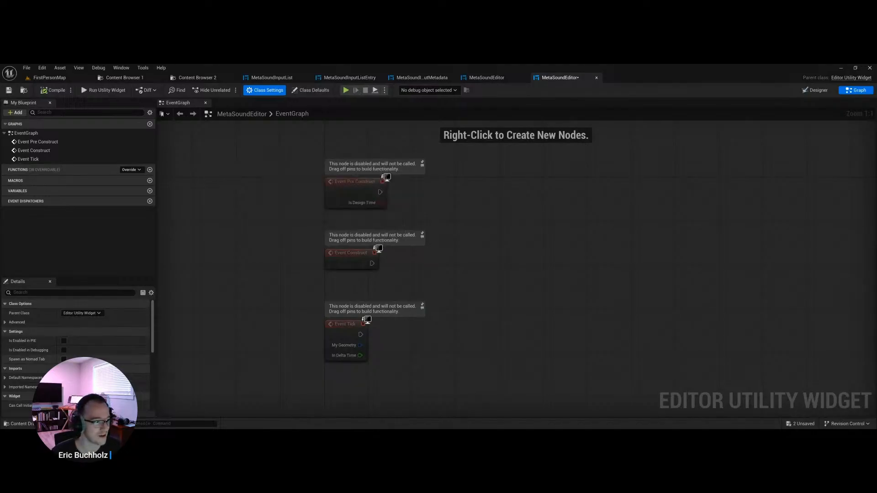
{"action": "left_click", "coordinate": [54, 90]}
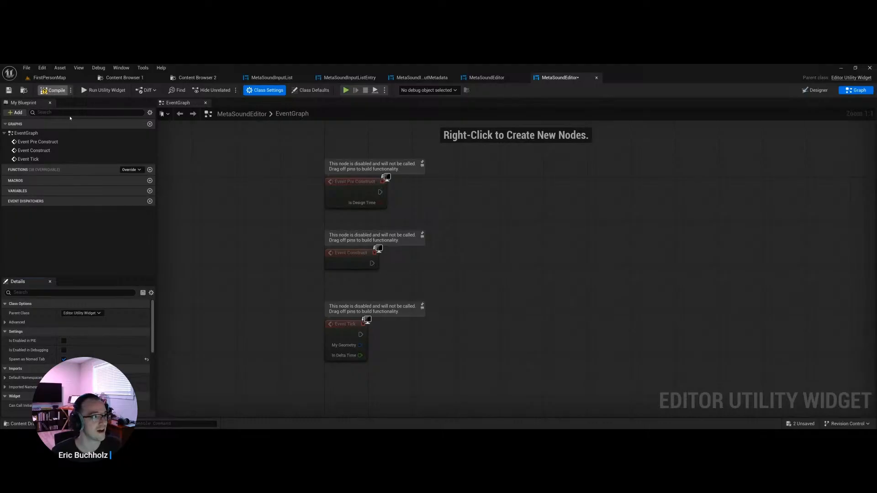
{"action": "left_click", "coordinate": [8, 90]}
Step: Run the utility widget and dock its Meta Sound Editor window beside the viewport in the FirstPersonMap level editor
{"action": "left_click", "coordinate": [104, 90]}
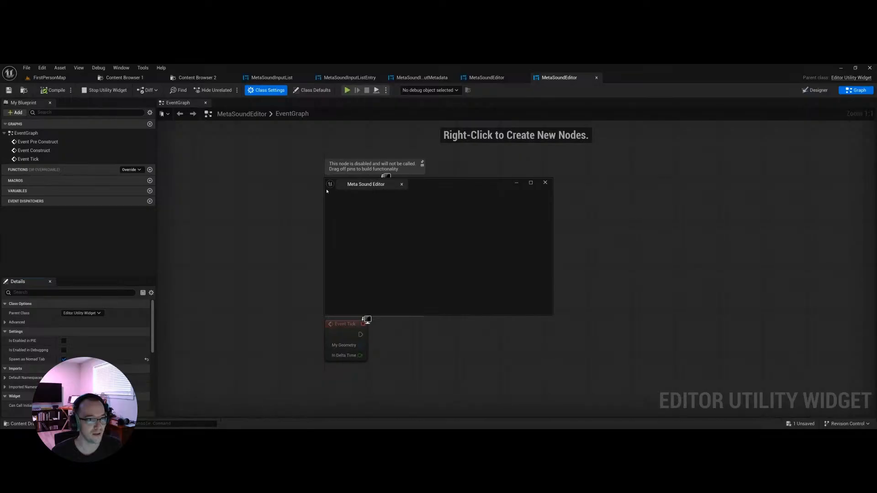
{"action": "left_click_drag", "start_coordinate": [378, 190], "coordinate": [266, 190]}
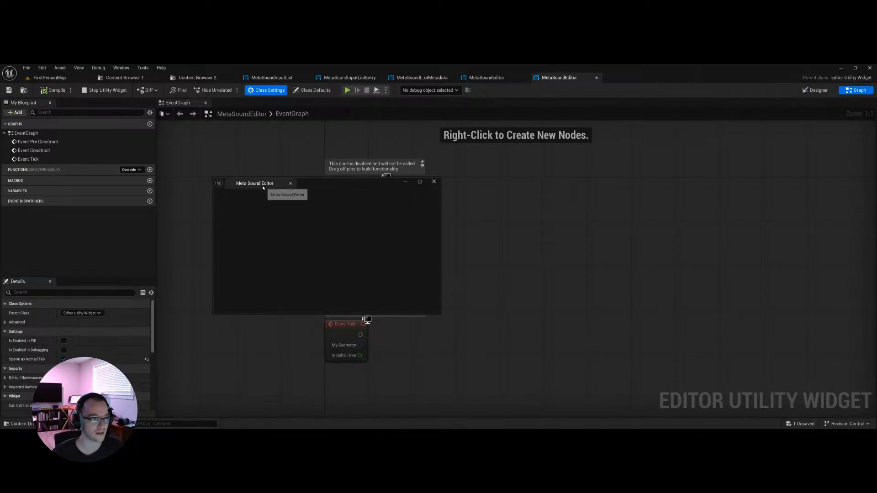
{"action": "left_click_drag", "start_coordinate": [263, 183], "coordinate": [276, 200]}
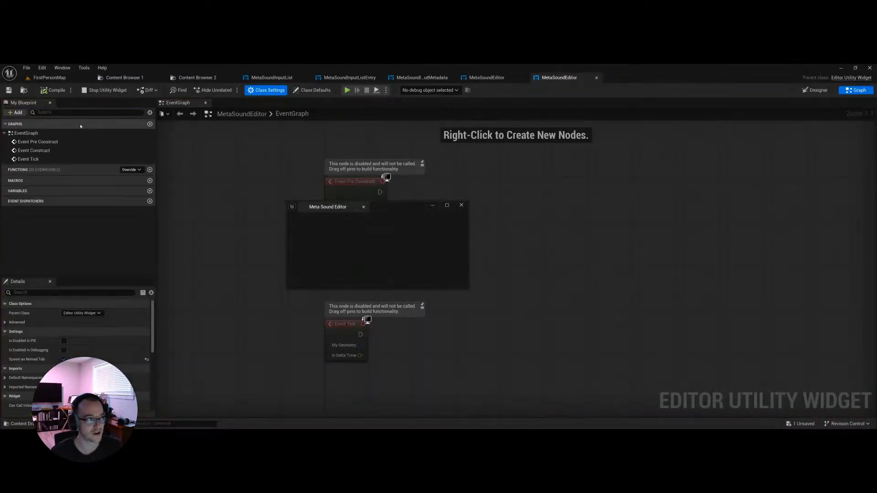
{"action": "left_click", "coordinate": [49, 78]}
{"action": "left_click_drag", "start_coordinate": [207, 205], "coordinate": [4, 194]}
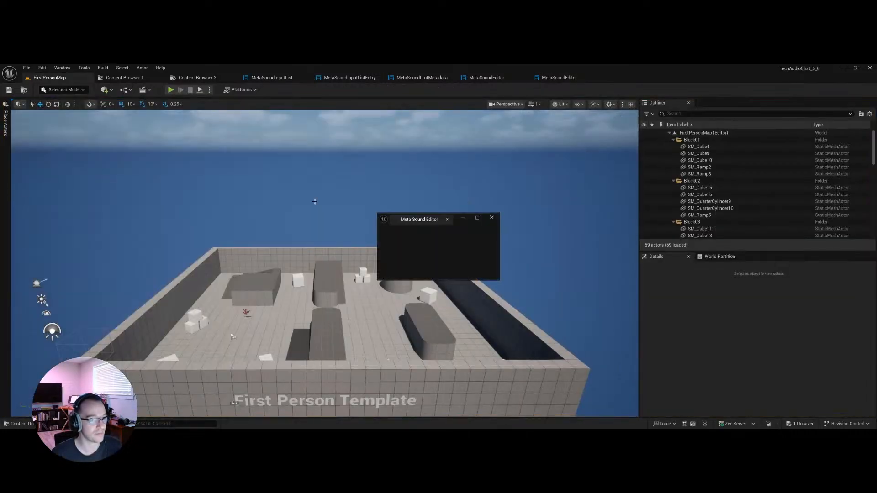
{"action": "left_click_drag", "start_coordinate": [421, 219], "coordinate": [64, 205]}
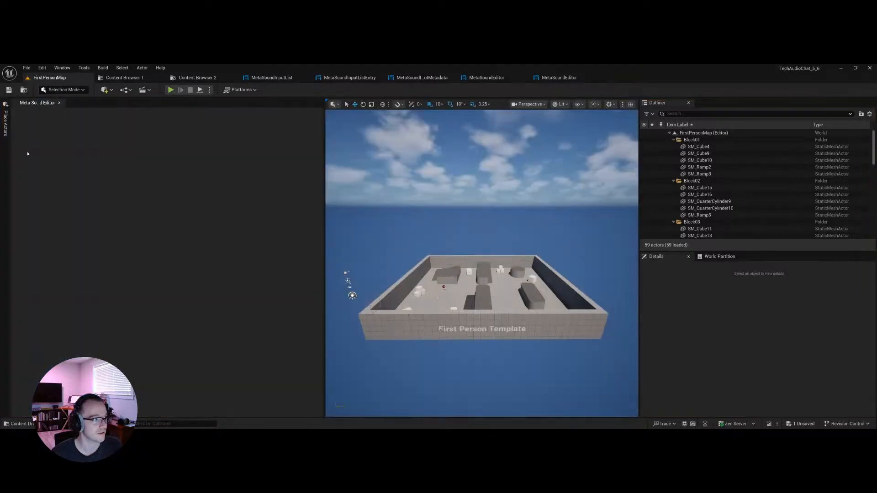
Step: Dock the Meta Sound Editor tab to the sidebar and test expanding and collapsing its drawer
{"action": "right_click", "coordinate": [40, 106]}
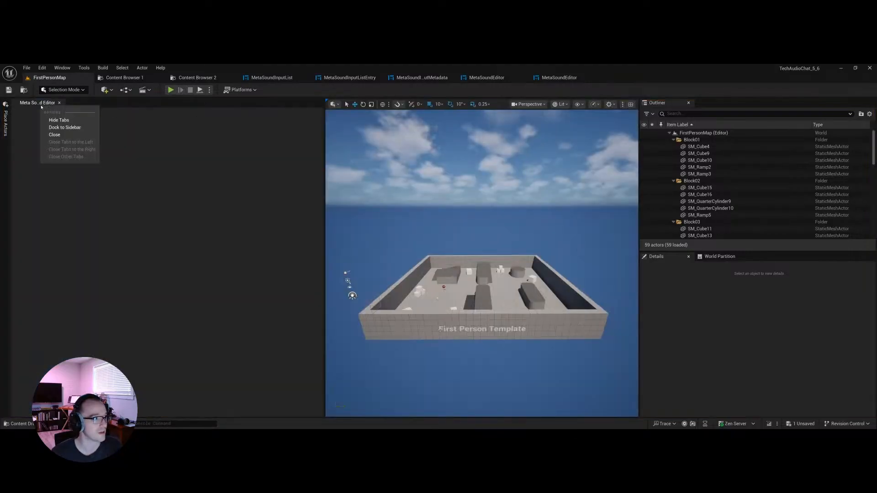
{"action": "left_click", "coordinate": [57, 128]}
{"action": "left_click", "coordinate": [5, 179]}
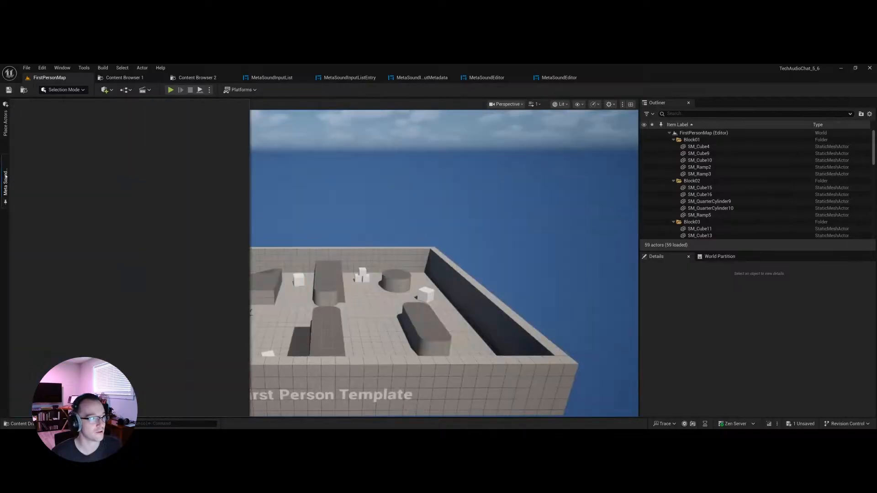
{"action": "left_click", "coordinate": [6, 179]}
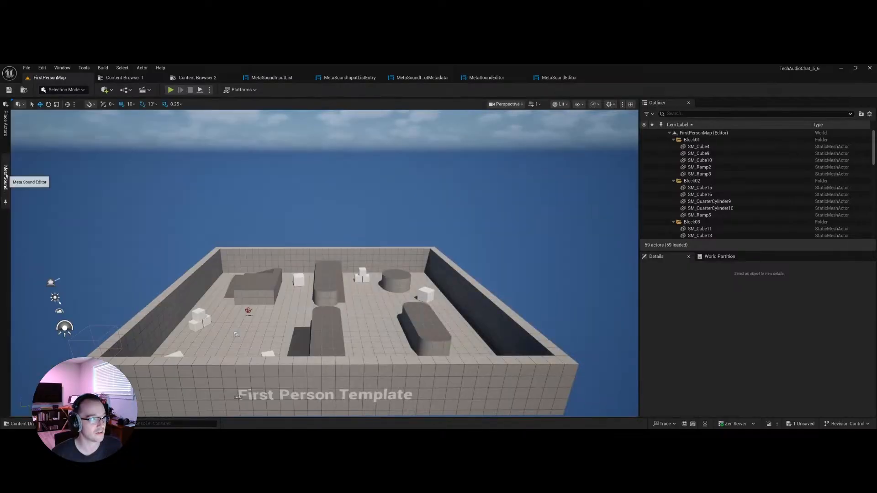
{"action": "left_click", "coordinate": [6, 179]}
{"action": "left_click", "coordinate": [6, 179]}
{"action": "left_click", "coordinate": [5, 126]}
{"action": "left_click", "coordinate": [6, 127]}
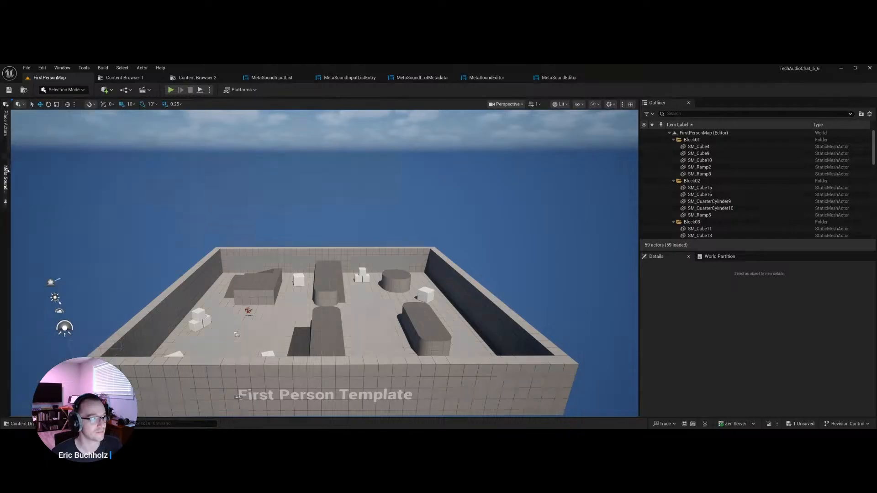
{"action": "left_click", "coordinate": [6, 178]}
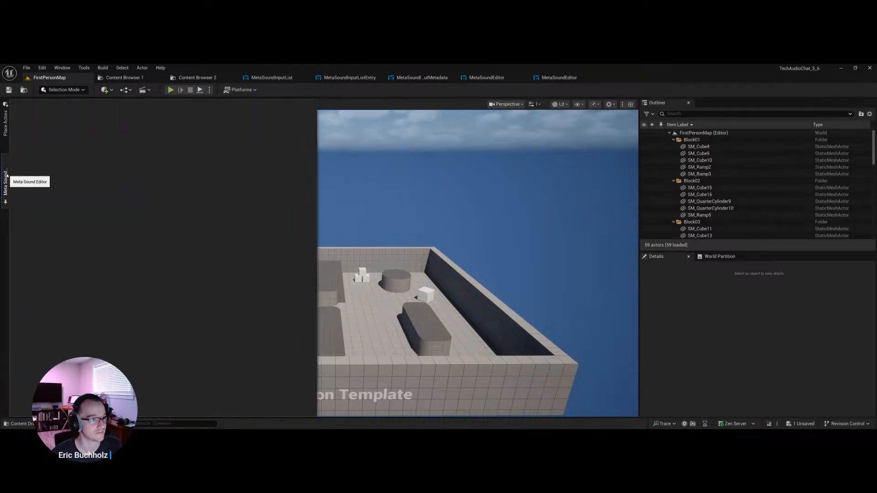
Step: Pin the Meta Sound Editor drawer, narrow and unpin it, and finally close the docked tab
{"action": "left_click", "coordinate": [6, 202]}
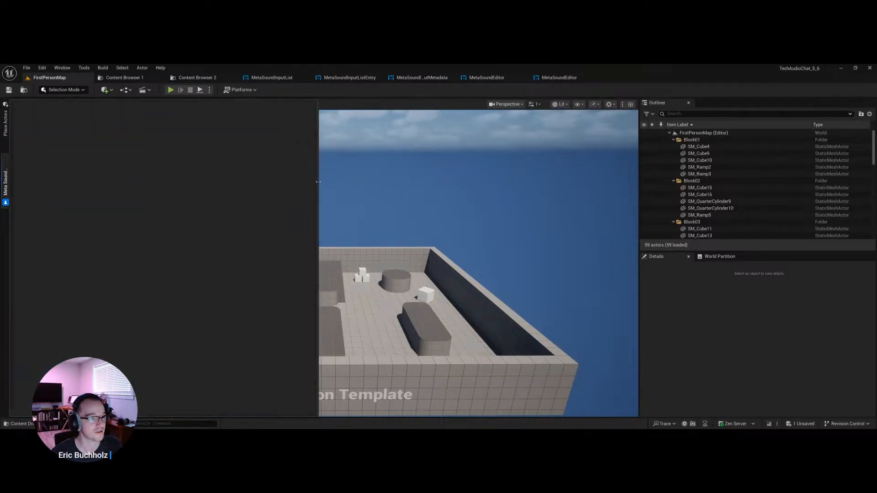
{"action": "left_click_drag", "start_coordinate": [318, 181], "coordinate": [128, 181]}
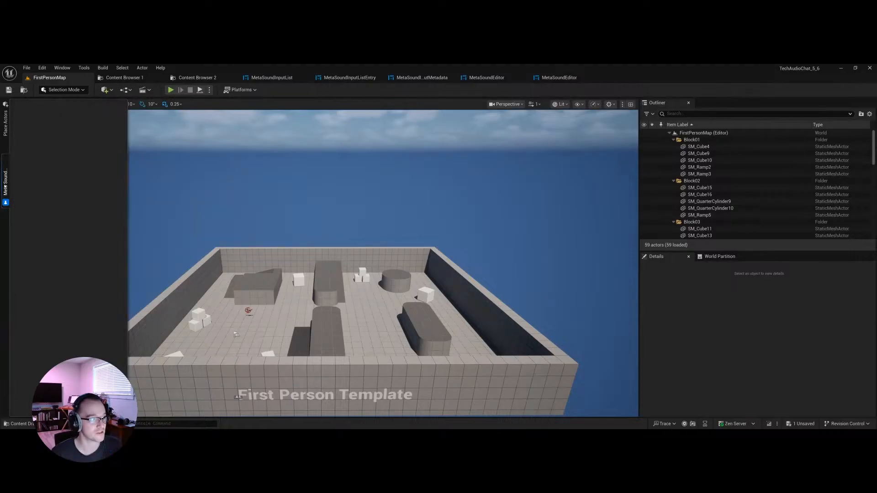
{"action": "left_click", "coordinate": [6, 202]}
{"action": "left_click", "coordinate": [64, 215]}
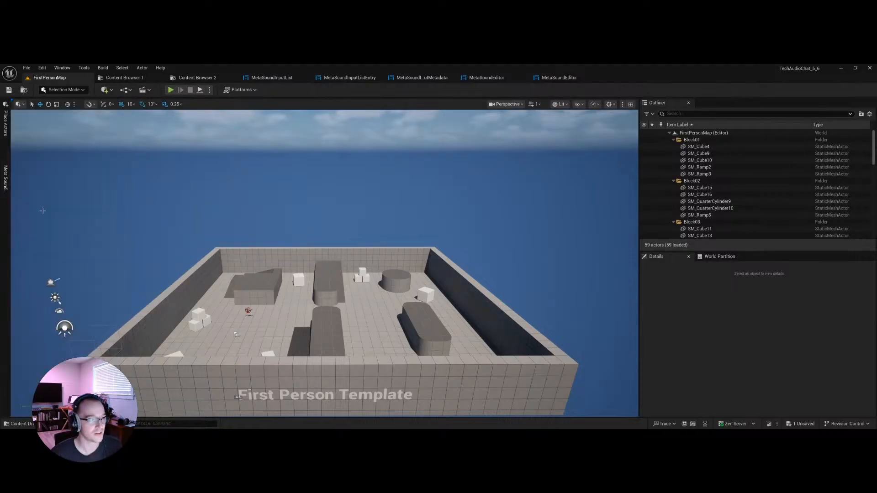
{"action": "left_click", "coordinate": [5, 180]}
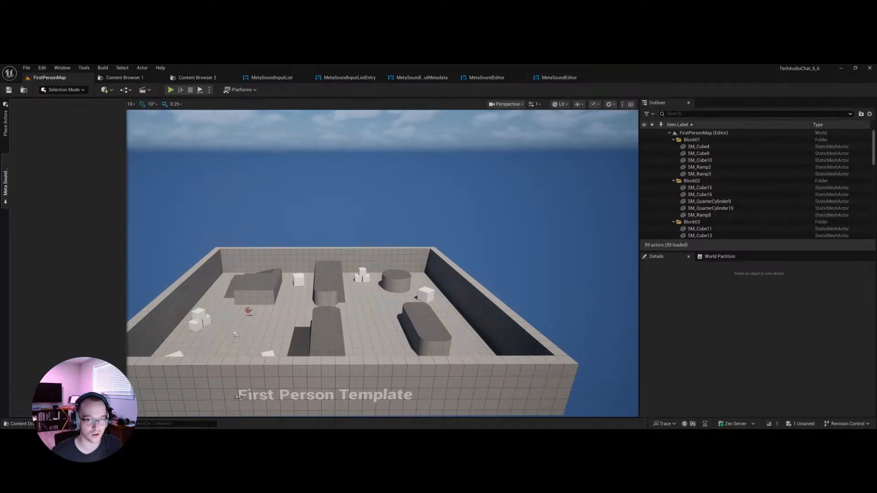
{"action": "left_click", "coordinate": [5, 194]}
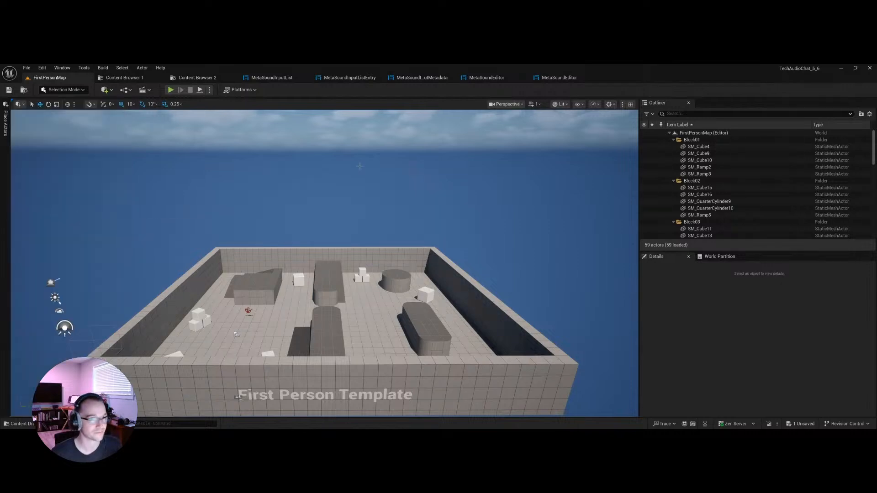
Step: Locate the MetaSoundEditor widget in the content browser, rename it MetaSoundEditor_Live, and close the other open MetaSoundEditor asset
{"action": "left_click", "coordinate": [559, 79]}
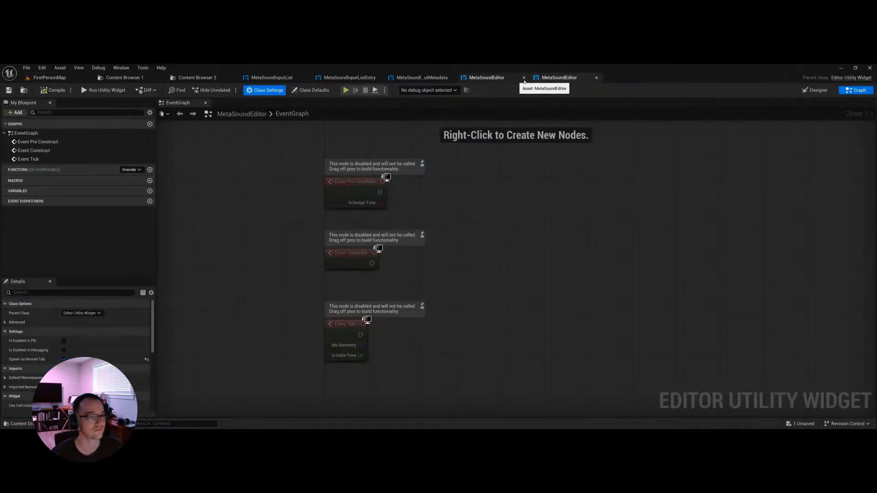
{"action": "left_click", "coordinate": [25, 91]}
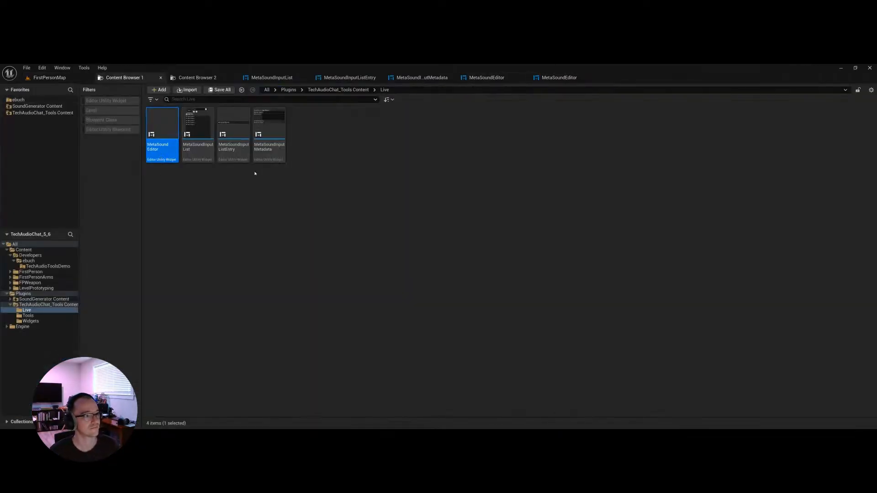
{"action": "key", "text": "F2"}
{"action": "type", "text": "_Live"}
{"action": "key", "text": "Return"}
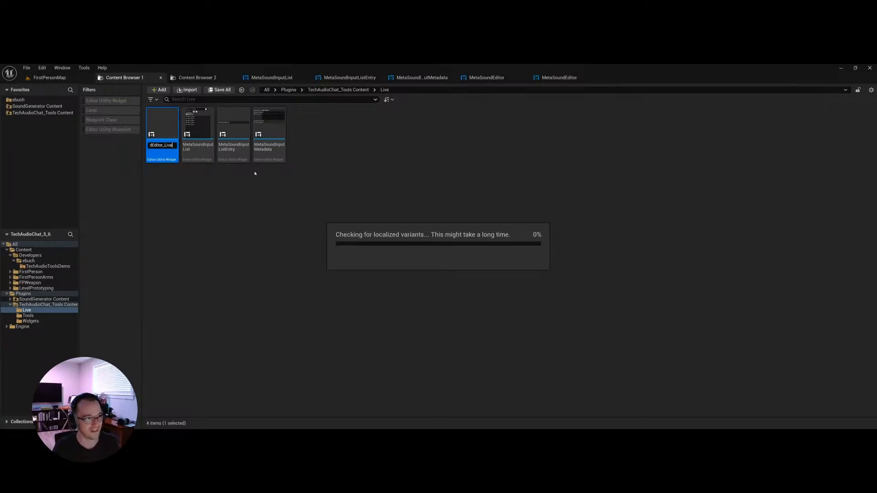
{"action": "middle_click", "coordinate": [495, 78]}
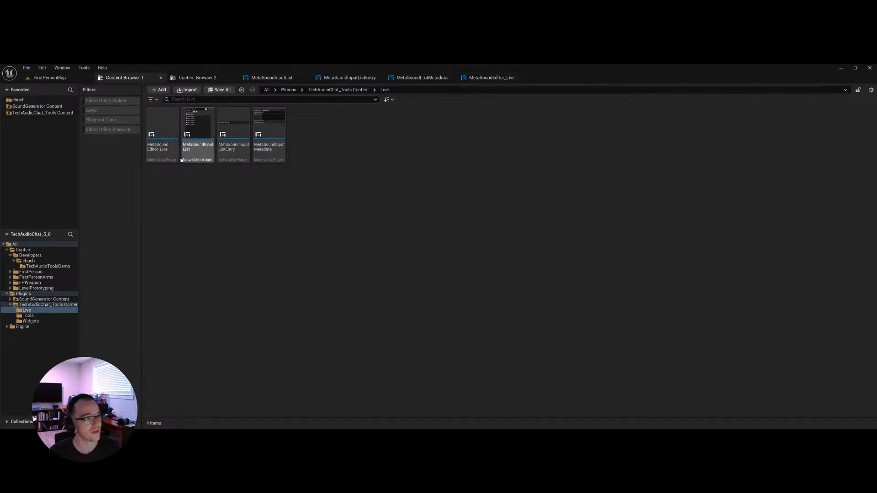
Step: Open MetaSoundEditor_Live and examine its class settings, from the advanced class options through the thumbnail and blueprint options
{"action": "double_click", "coordinate": [162, 132]}
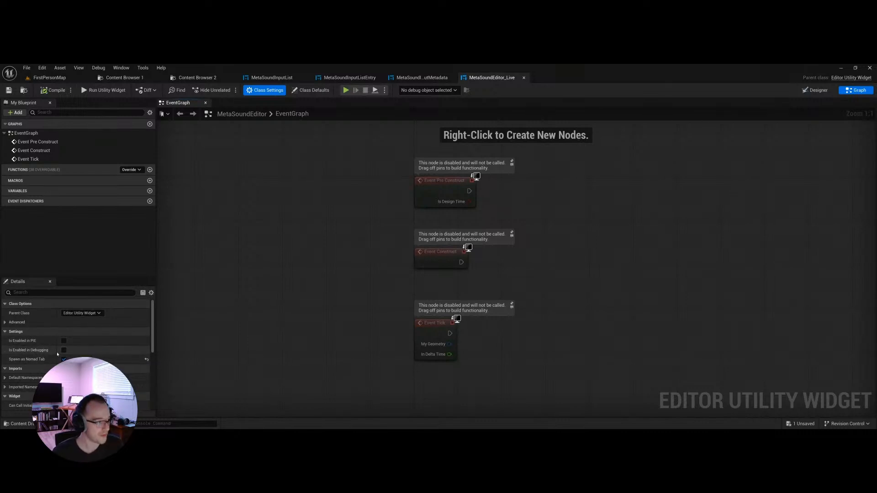
{"action": "left_click", "coordinate": [17, 322]}
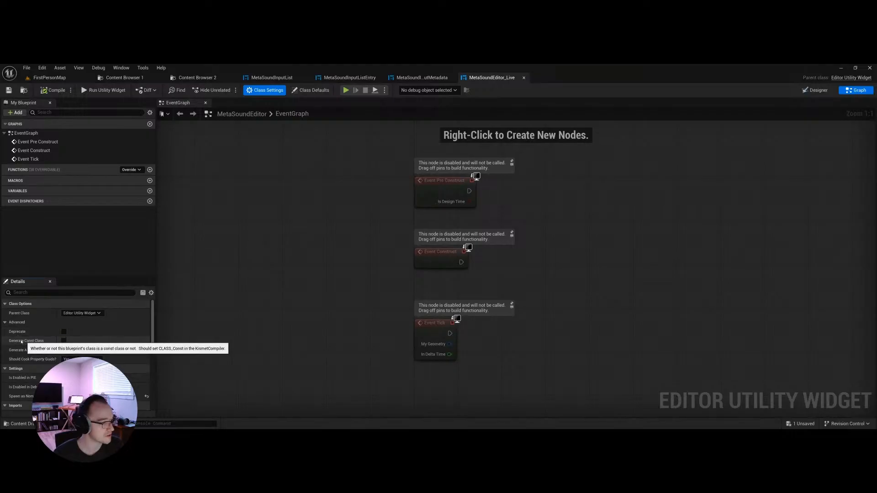
{"action": "scroll", "coordinate": [27, 358], "scroll_direction": "down", "scroll_amount": 3}
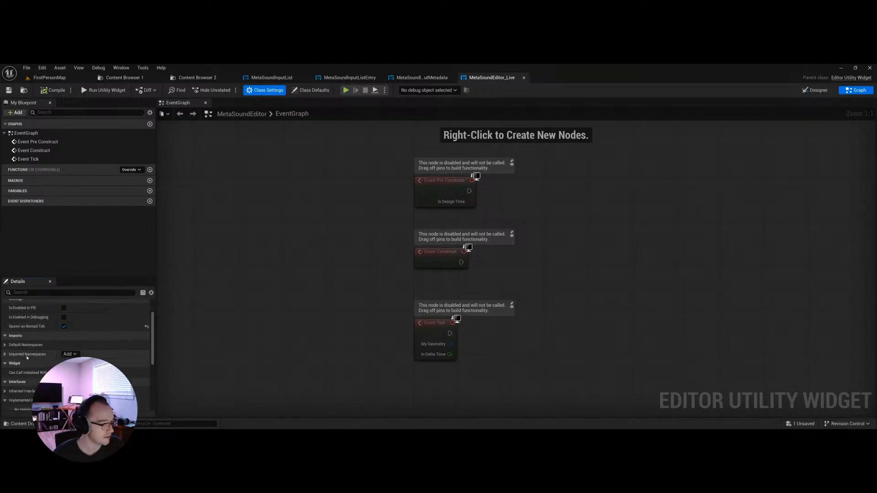
{"action": "scroll", "coordinate": [27, 359], "scroll_direction": "down", "scroll_amount": 2}
{"action": "left_click_drag", "start_coordinate": [57, 352], "coordinate": [84, 352]}
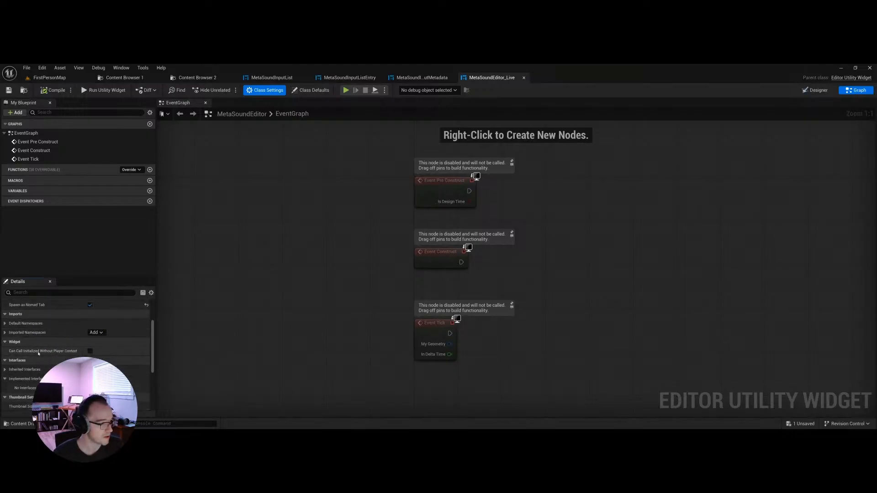
{"action": "scroll", "coordinate": [43, 356], "scroll_direction": "down", "scroll_amount": 3}
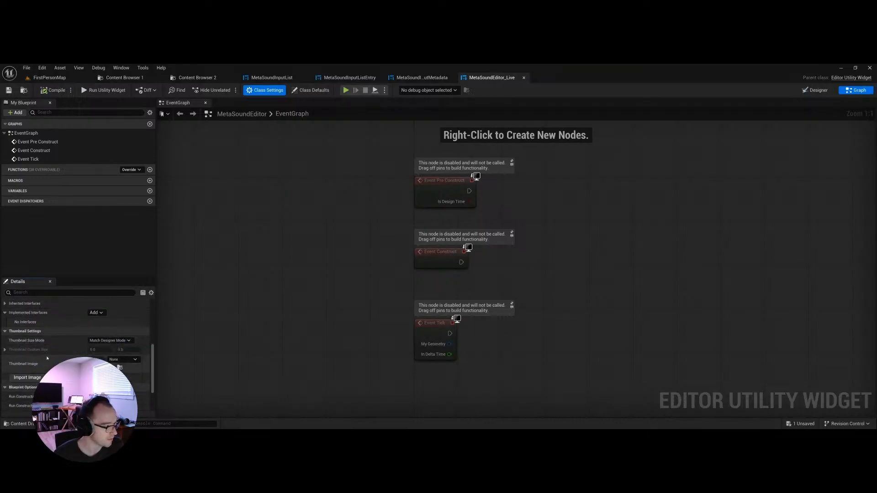
{"action": "scroll", "coordinate": [46, 358], "scroll_direction": "up", "scroll_amount": 2}
{"action": "scroll", "coordinate": [44, 357], "scroll_direction": "down", "scroll_amount": 5}
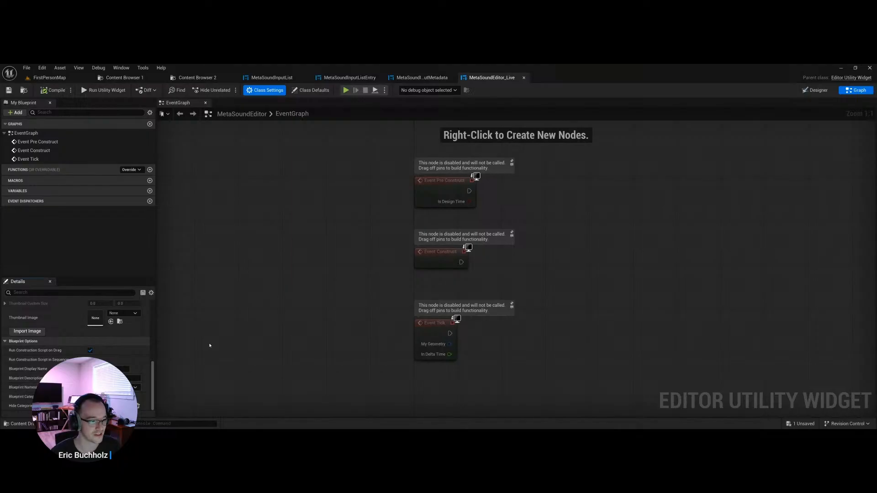
Step: Open the Class Viewer, browse through its class list, and close it
{"action": "left_click", "coordinate": [143, 68]}
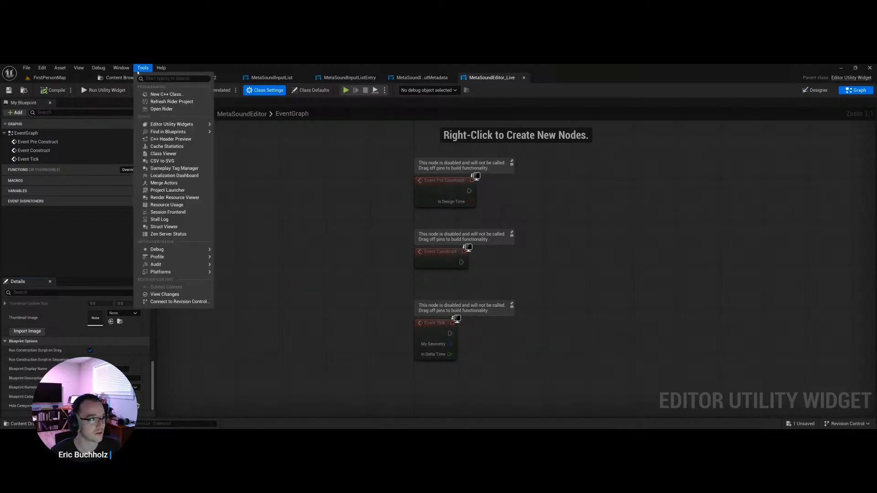
{"action": "left_click", "coordinate": [167, 154]}
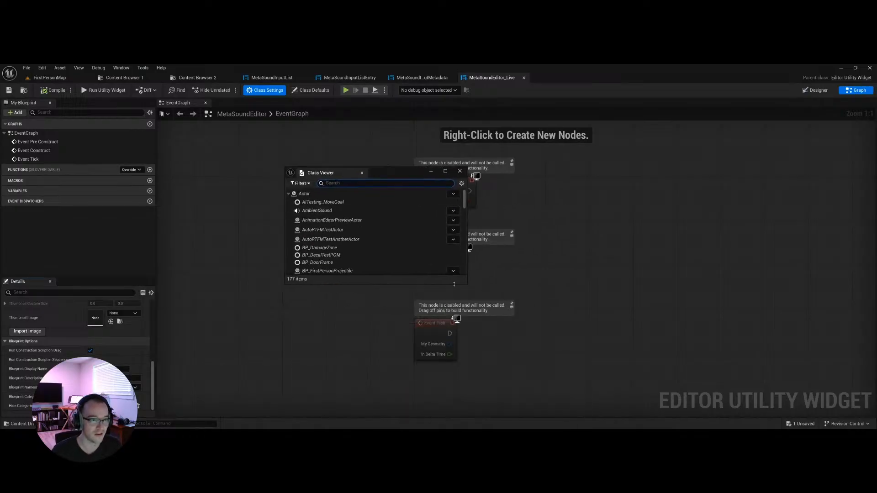
{"action": "scroll", "coordinate": [382, 289], "scroll_direction": "down", "scroll_amount": 10}
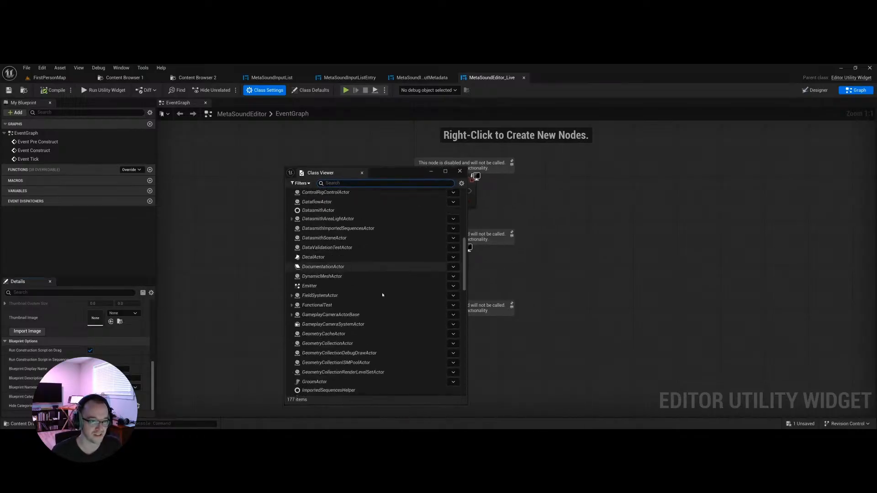
{"action": "scroll", "coordinate": [464, 280], "scroll_direction": "up", "scroll_amount": 10}
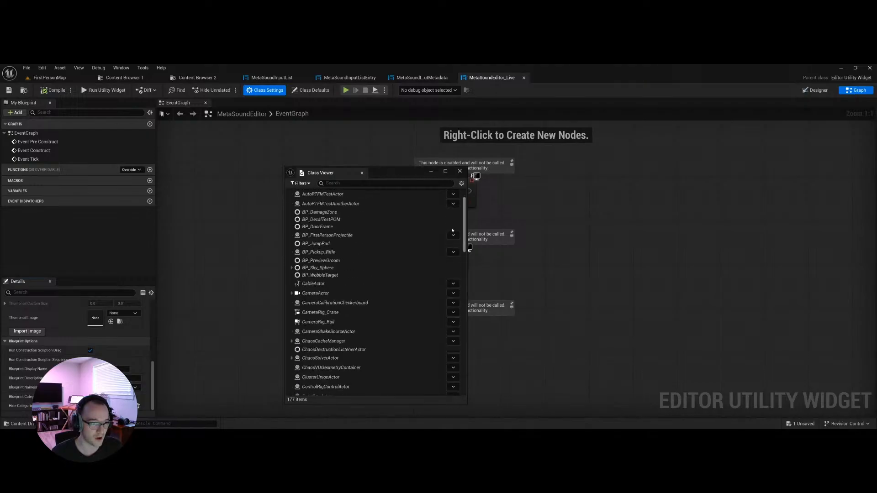
{"action": "middle_click", "coordinate": [324, 174]}
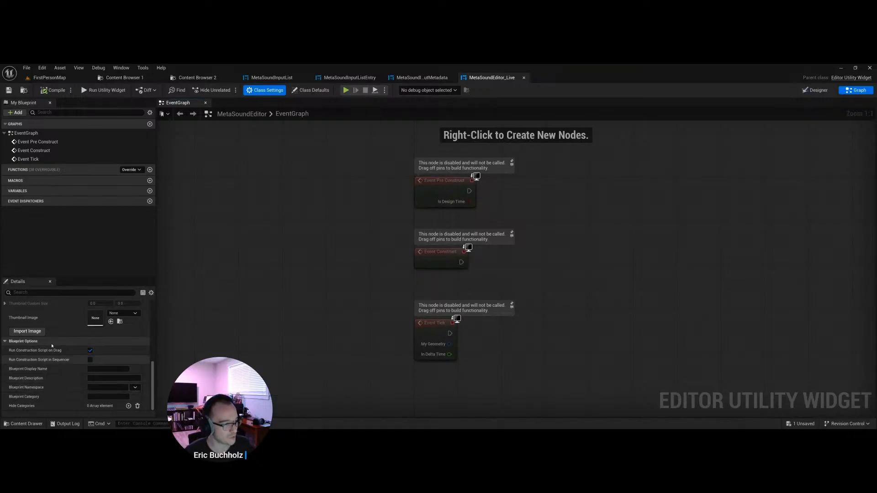
{"action": "left_click_drag", "start_coordinate": [68, 277], "coordinate": [69, 209]}
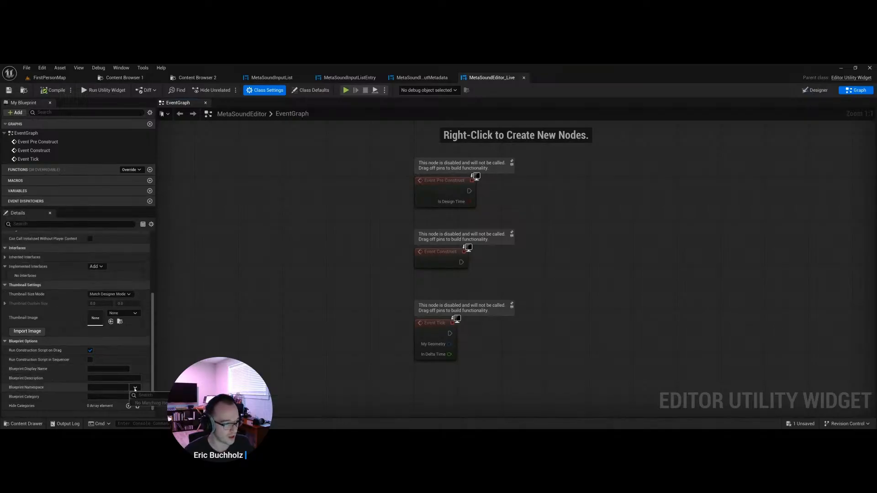
{"action": "left_click", "coordinate": [129, 388]}
{"action": "type", "text": "AU"}
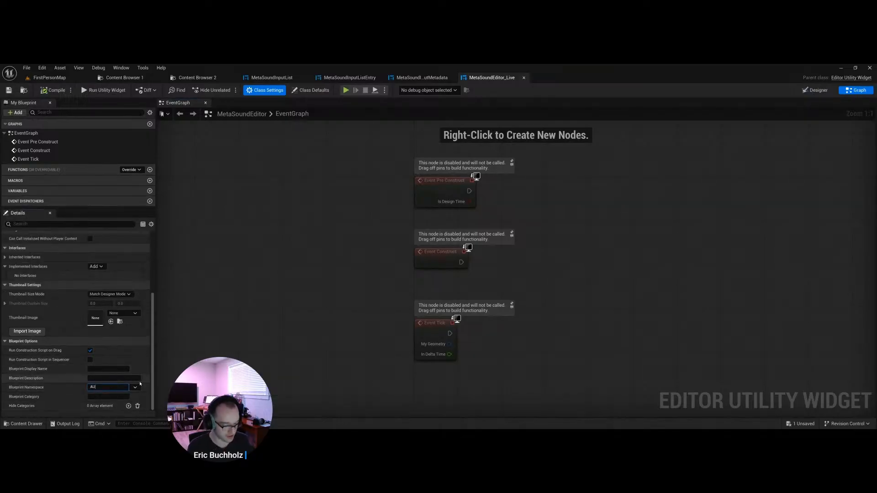
{"action": "type", "text": "dio"}
{"action": "key", "text": "Return"}
{"action": "left_click", "coordinate": [95, 387]}
{"action": "left_click_drag", "start_coordinate": [93, 387], "coordinate": [95, 388]}
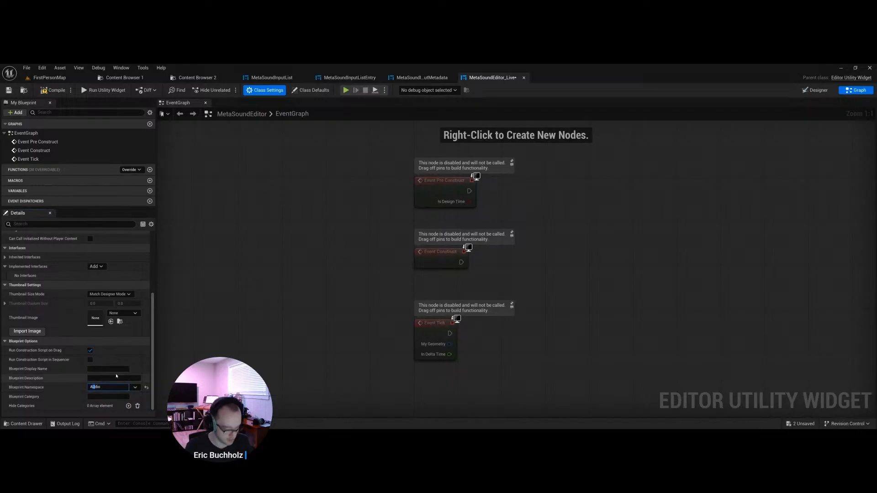
{"action": "type", "text": "u"}
{"action": "left_click", "coordinate": [136, 388]}
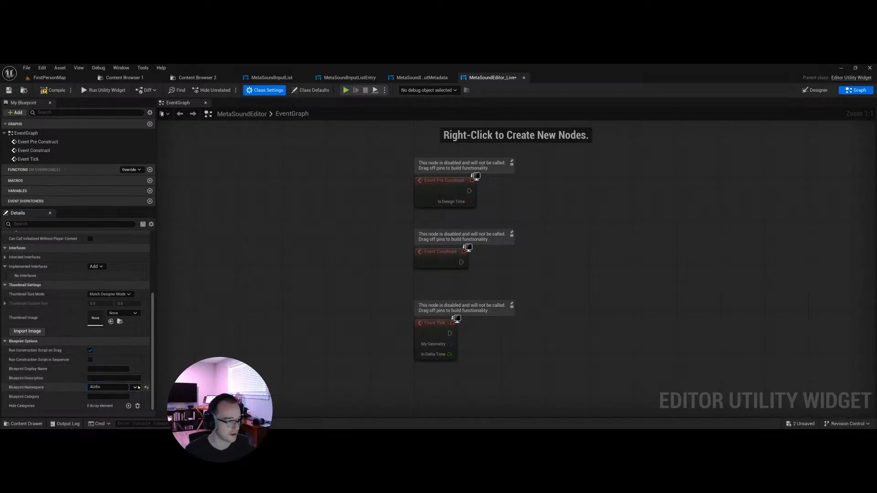
{"action": "left_click", "coordinate": [146, 387]}
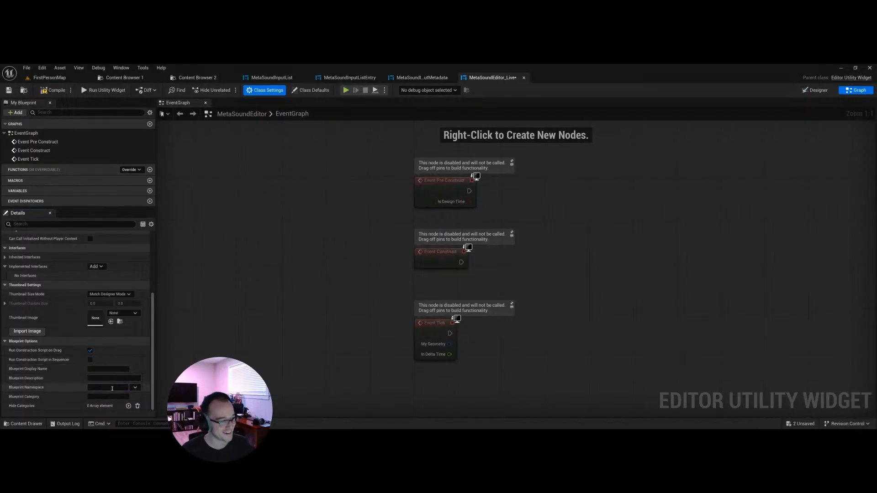
Step: Set the Blueprint Namespace of MetaSoundEditor_Live to Audio
{"action": "left_click", "coordinate": [135, 387]}
{"action": "left_click", "coordinate": [105, 389]}
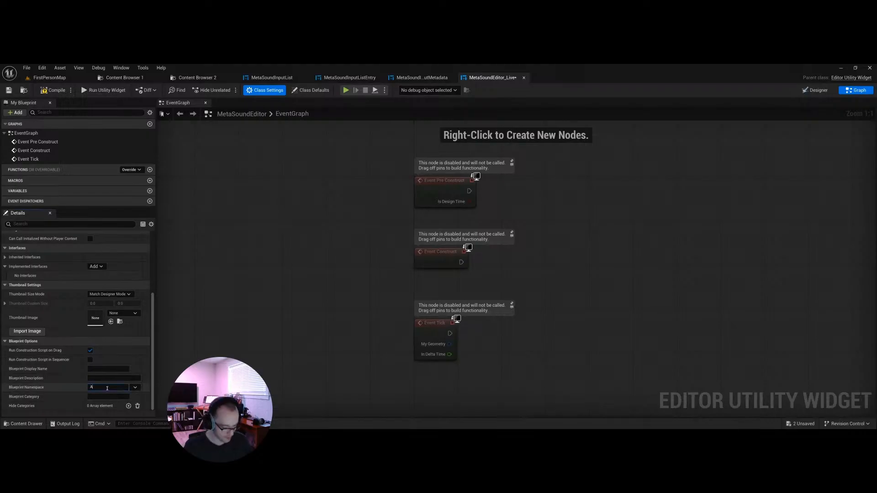
{"action": "type", "text": "Audio"}
{"action": "key", "text": "Return"}
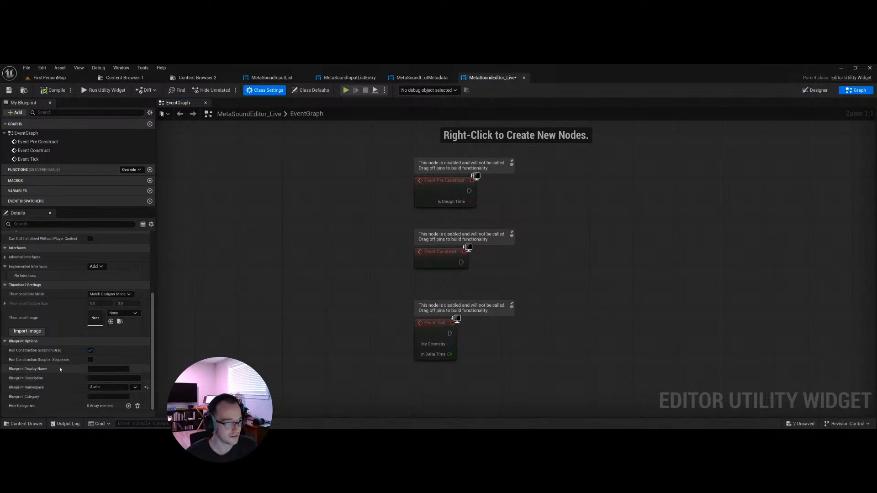
Step: Expand the Imported Namespaces setting and check which namespaces can be added
{"action": "scroll", "coordinate": [45, 320], "scroll_direction": "up", "scroll_amount": 4}
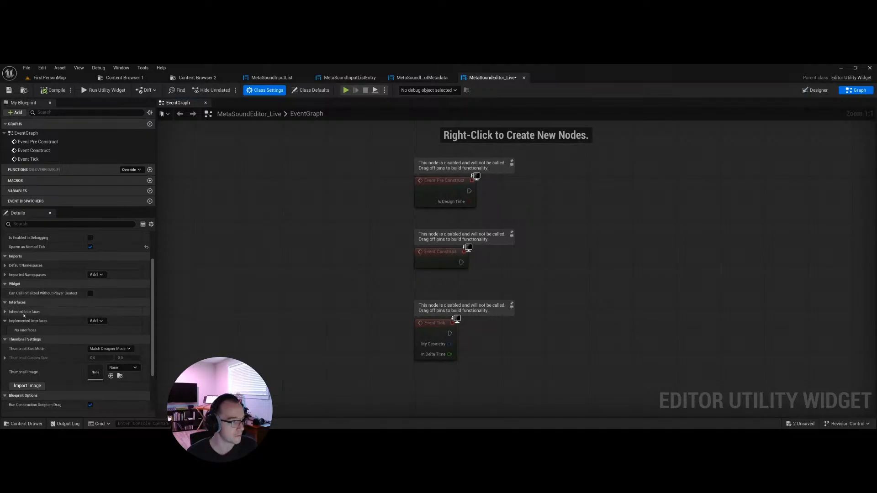
{"action": "scroll", "coordinate": [24, 313], "scroll_direction": "down", "scroll_amount": 1}
{"action": "scroll", "coordinate": [19, 262], "scroll_direction": "up", "scroll_amount": 1}
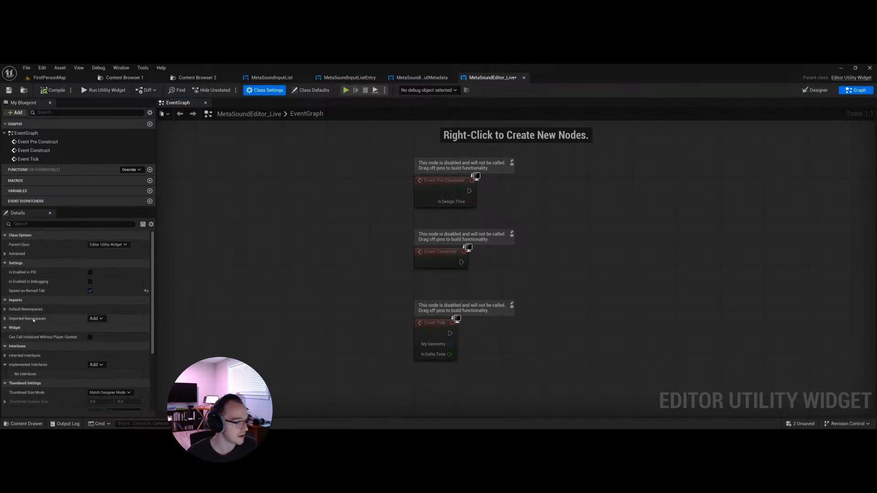
{"action": "left_click", "coordinate": [12, 320]}
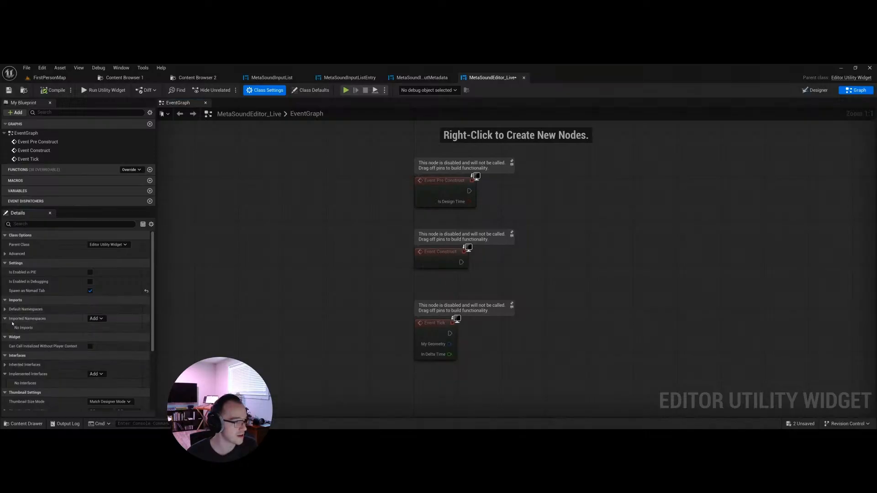
{"action": "left_click", "coordinate": [96, 319]}
{"action": "key", "text": "Escape"}
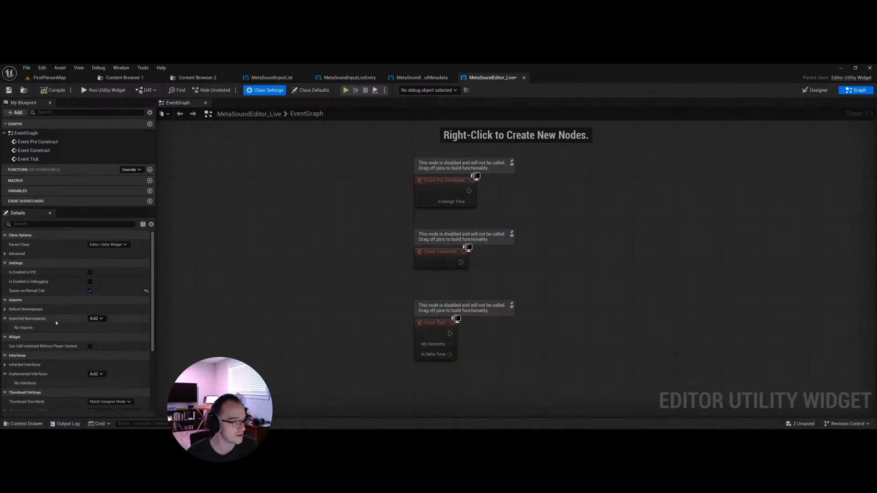
Step: Compile and save MetaSoundEditor_Live, and check the namespaces available for import again
{"action": "scroll", "coordinate": [78, 320], "scroll_direction": "down", "scroll_amount": 5}
{"action": "left_click", "coordinate": [43, 90]}
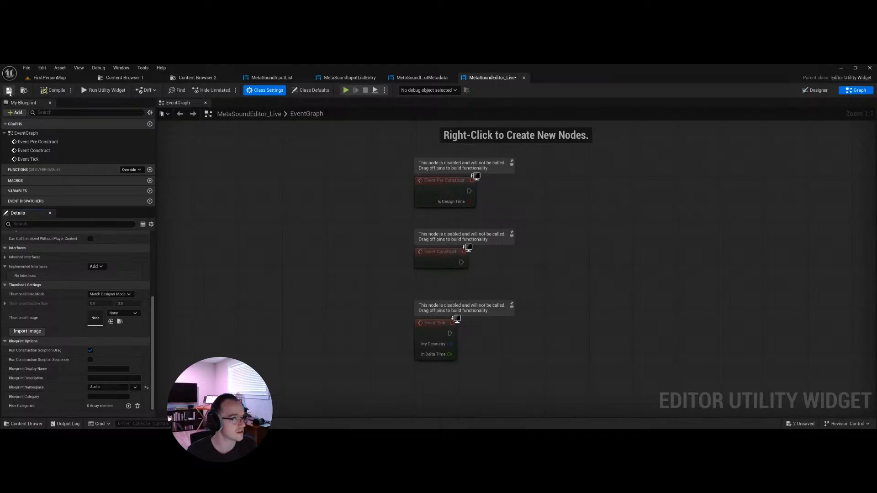
{"action": "scroll", "coordinate": [89, 327], "scroll_direction": "up", "scroll_amount": 5}
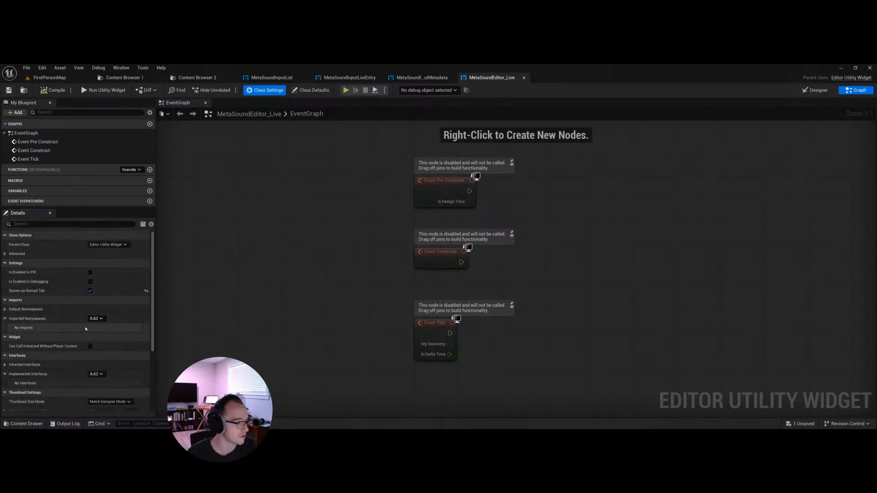
{"action": "left_click", "coordinate": [95, 318]}
{"action": "key", "text": "Escape"}
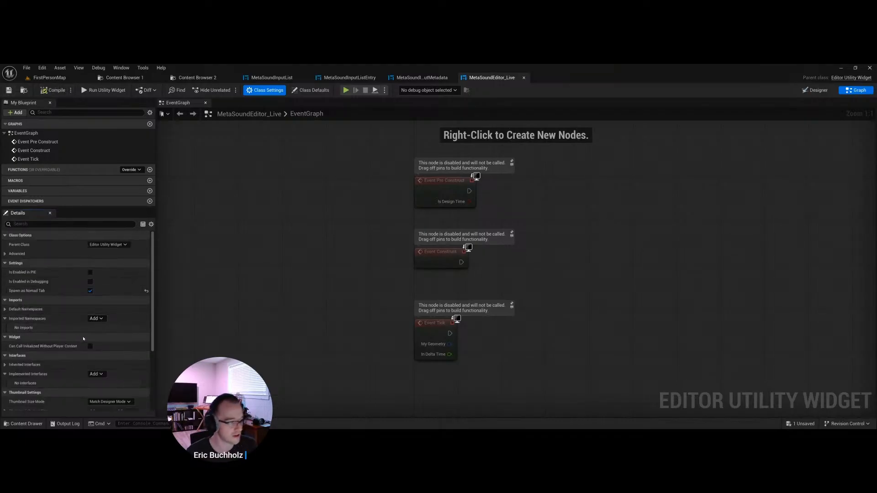
Step: Locate MetaSoundInputList in the content browser's Live folder, open it, and show its class settings in the graph view
{"action": "left_click", "coordinate": [24, 90]}
{"action": "right_click", "coordinate": [213, 158]}
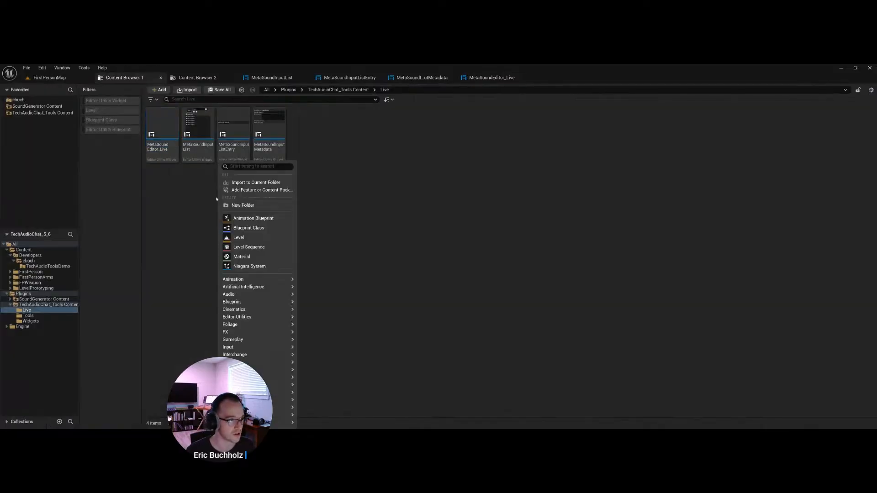
{"action": "double_click", "coordinate": [196, 147]}
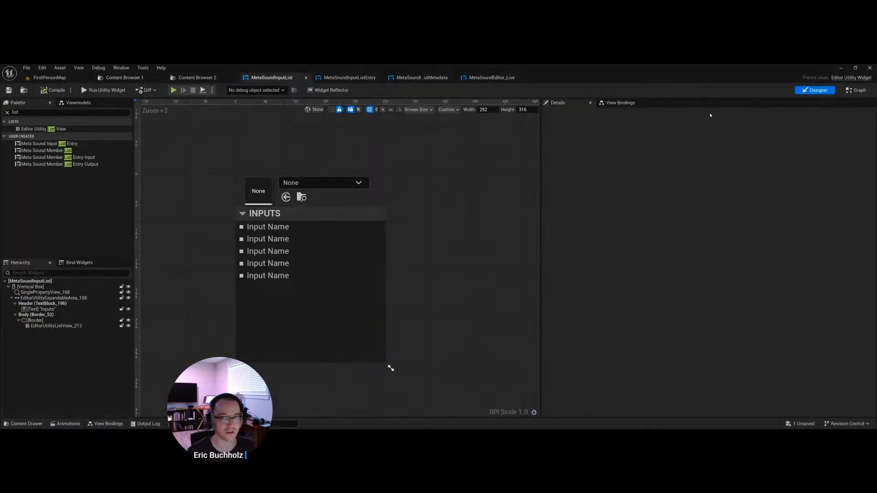
{"action": "left_click", "coordinate": [856, 90]}
{"action": "left_click", "coordinate": [264, 90]}
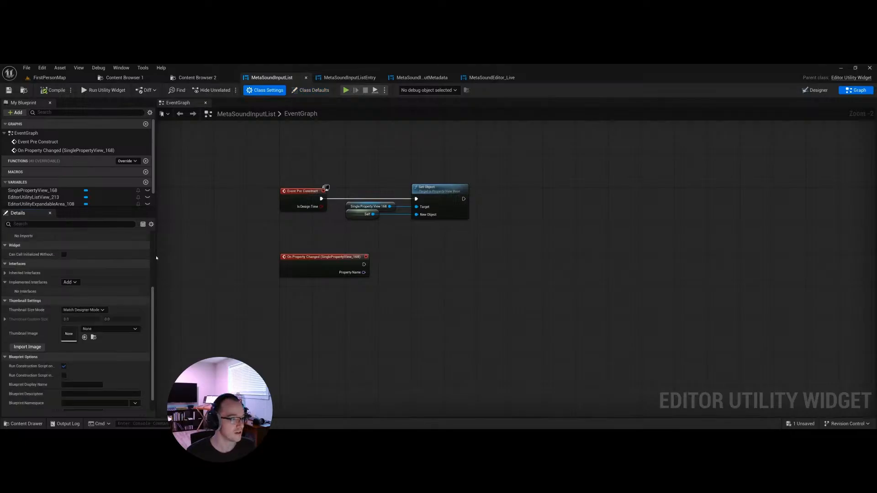
Step: Set the Blueprint Namespace of MetaSoundInputList to Audio.Tools and save the widget
{"action": "scroll", "coordinate": [91, 320], "scroll_direction": "down", "scroll_amount": 5}
{"action": "left_click", "coordinate": [135, 387]}
{"action": "left_click", "coordinate": [141, 403]}
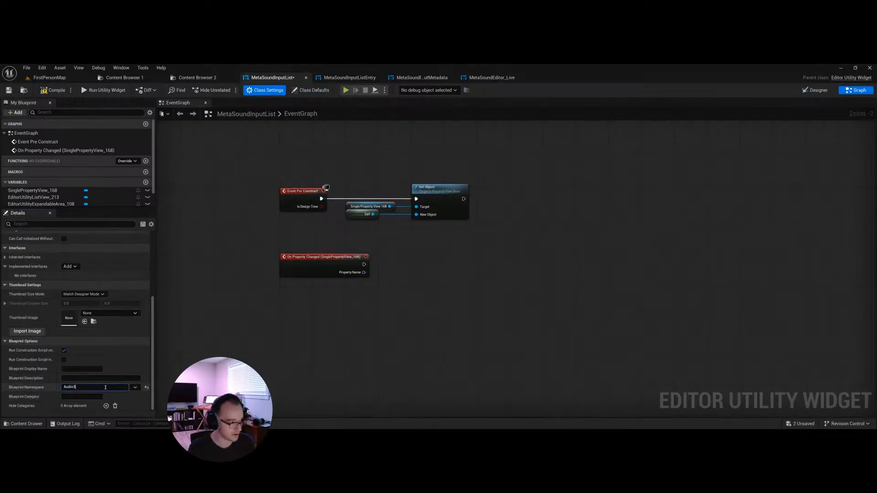
{"action": "type", "text": "Tools"}
{"action": "key", "text": "Return"}
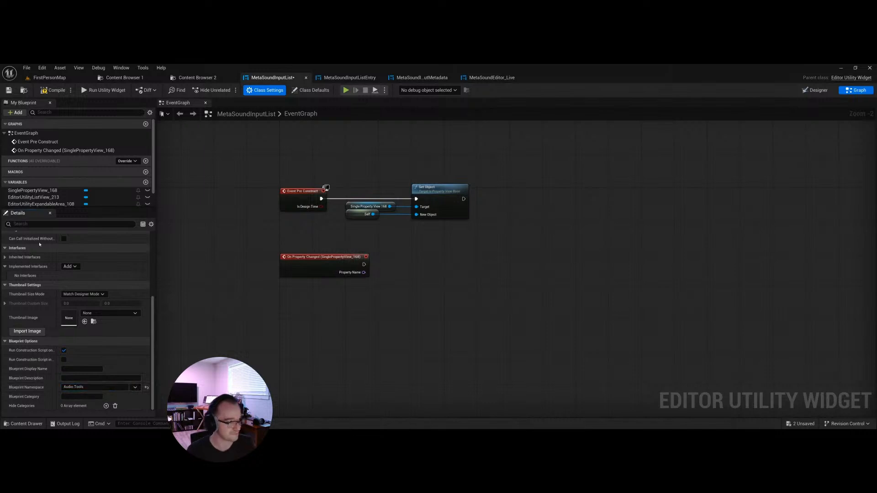
{"action": "left_click", "coordinate": [8, 90]}
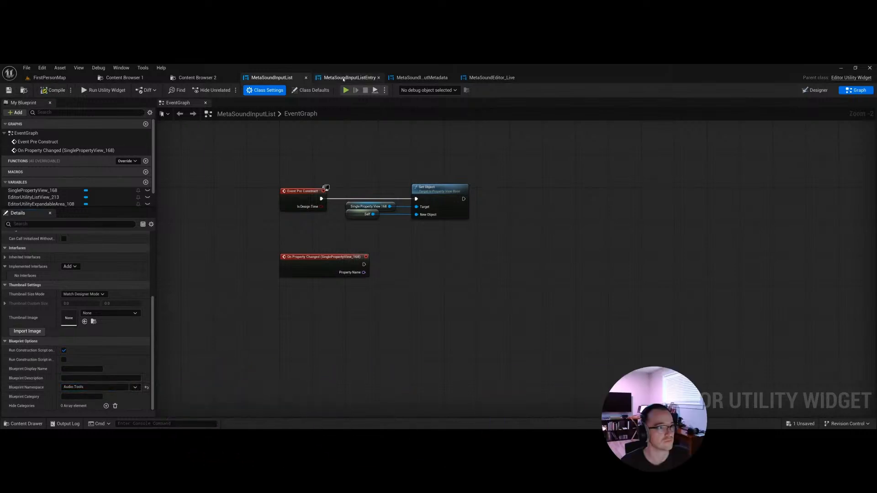
Step: Return to MetaSoundEditor_Live and change its Blueprint Namespace to Audio.Tools
{"action": "left_click", "coordinate": [489, 78]}
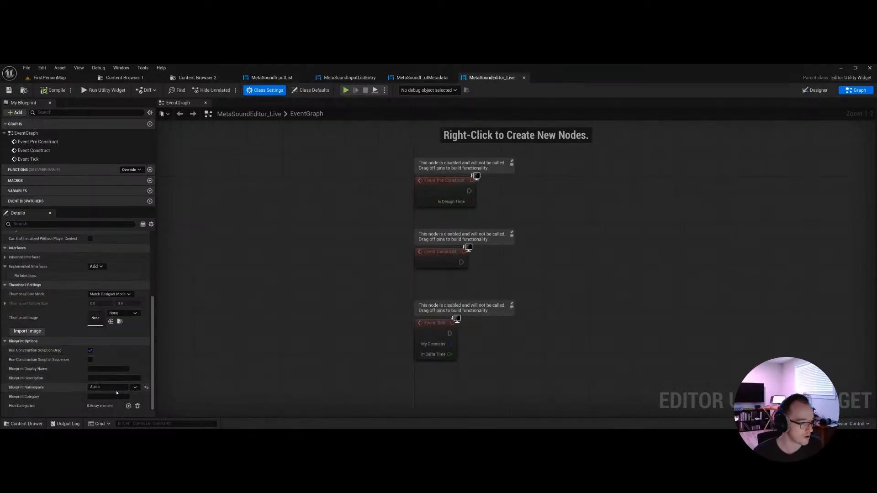
{"action": "left_click", "coordinate": [136, 387]}
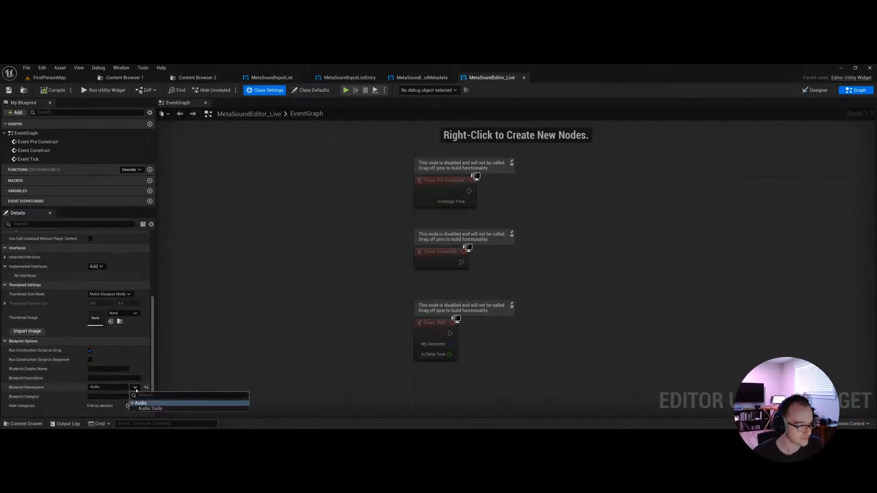
{"action": "left_click", "coordinate": [161, 408]}
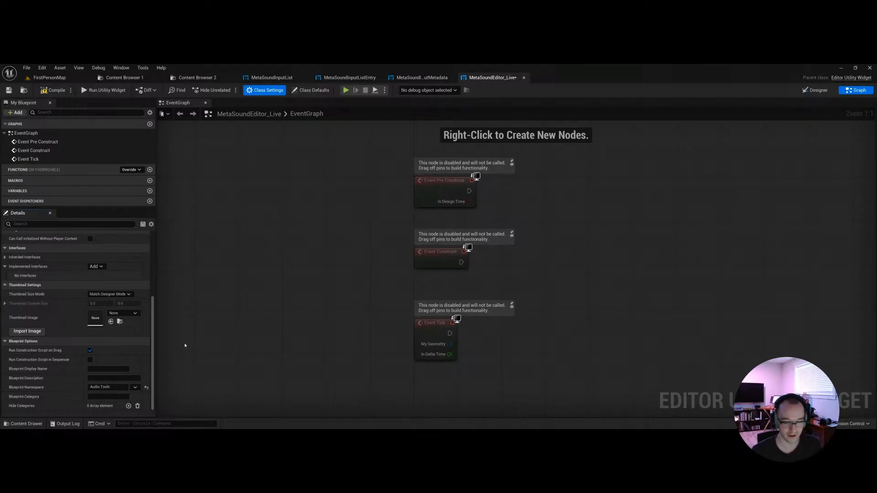
{"action": "left_click", "coordinate": [272, 273]}
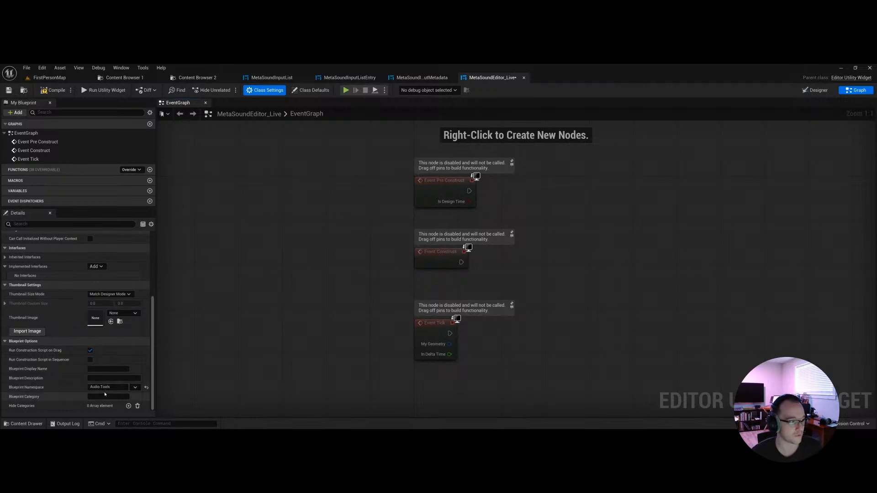
Step: Check the importable namespaces, remove Audio from MetaSoundEditor_Live's Imported Namespaces, and save the widget
{"action": "scroll", "coordinate": [33, 297], "scroll_direction": "up", "scroll_amount": 2}
{"action": "scroll", "coordinate": [33, 297], "scroll_direction": "up", "scroll_amount": 2}
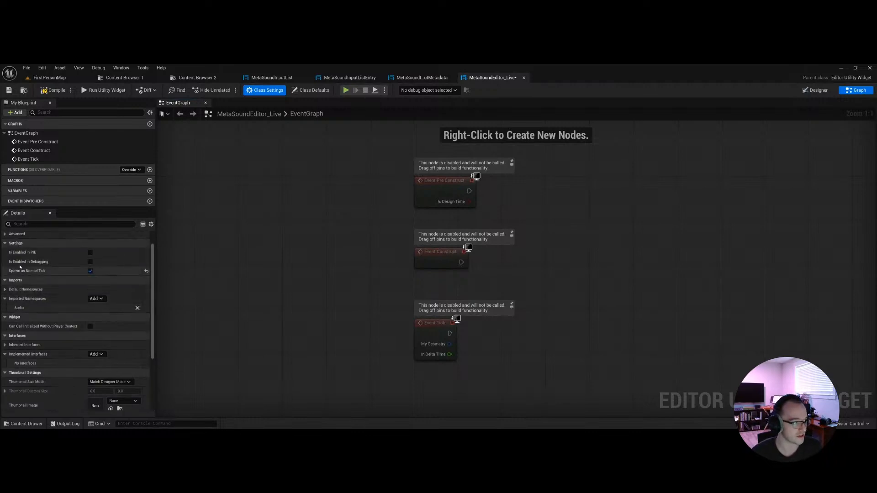
{"action": "left_click", "coordinate": [94, 300]}
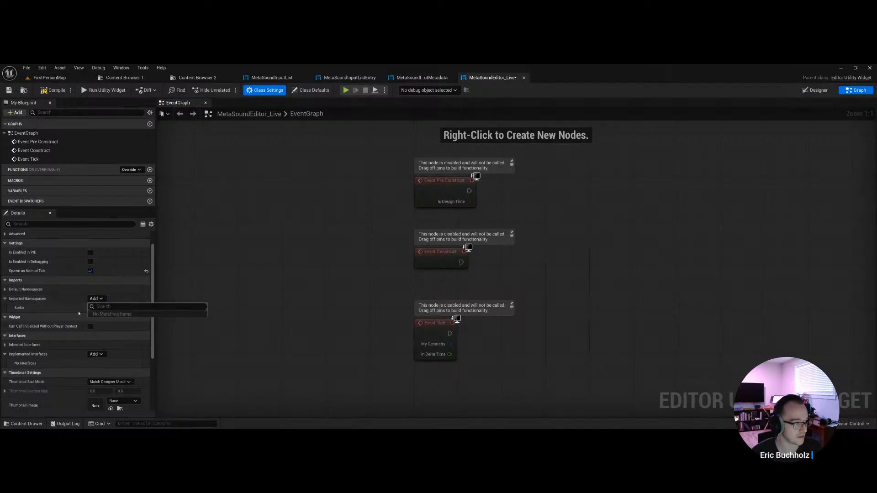
{"action": "left_click", "coordinate": [79, 313]}
{"action": "left_click", "coordinate": [144, 309]}
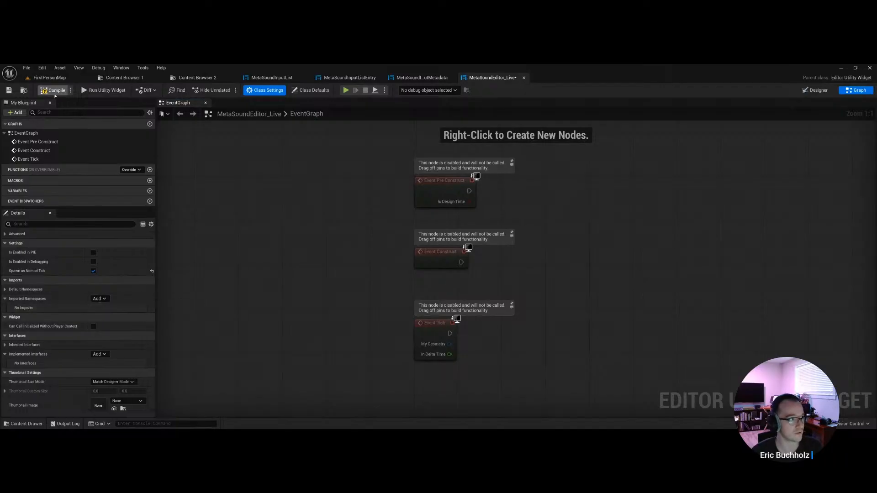
{"action": "left_click", "coordinate": [9, 90]}
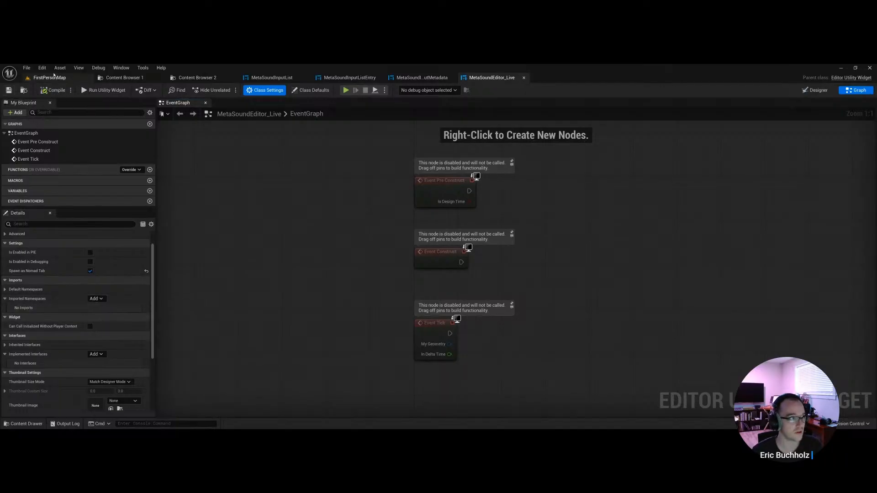
Step: Open the Editor Preferences, search for namespace, and expand the Global Namespace Imports setting
{"action": "left_click", "coordinate": [42, 68]}
{"action": "left_click", "coordinate": [64, 147]}
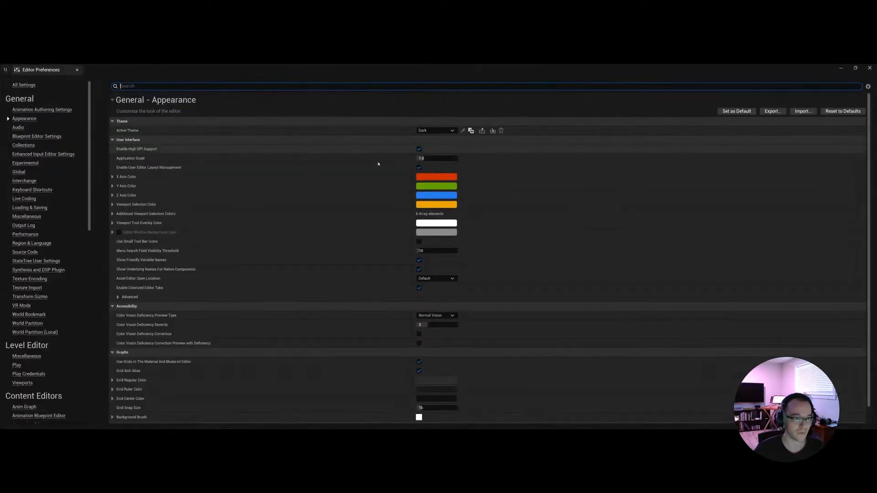
{"action": "type", "text": "name"}
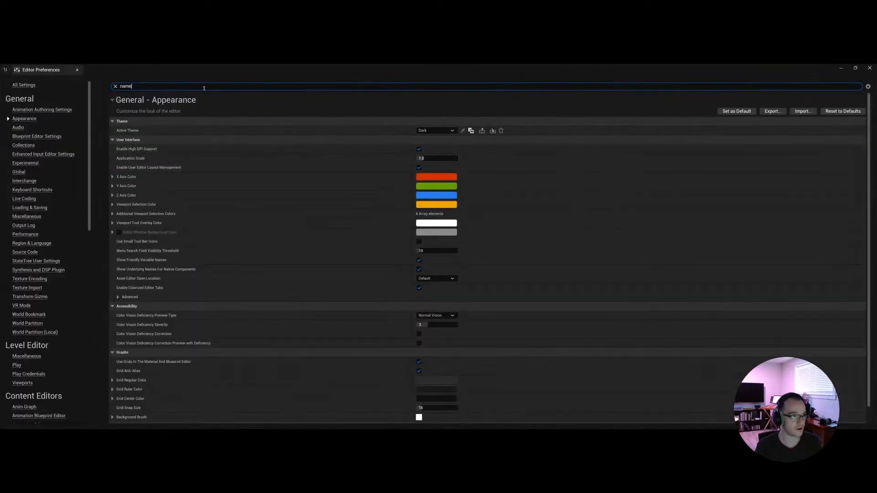
{"action": "type", "text": "space"}
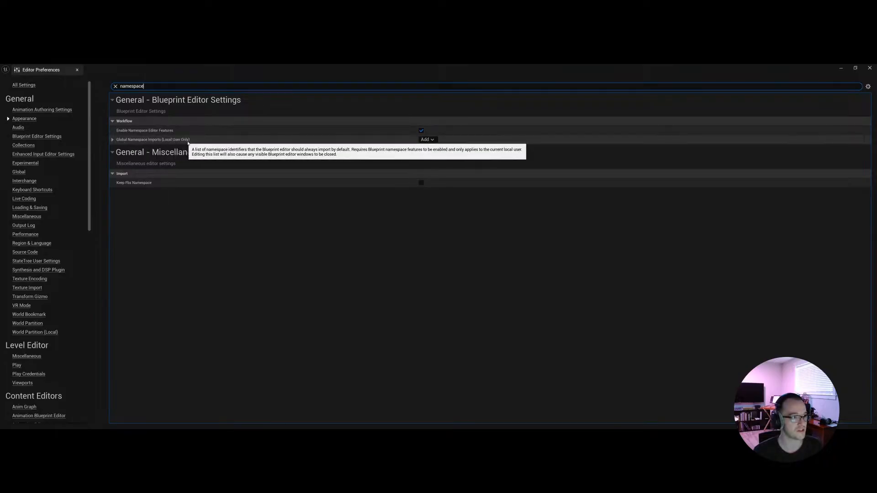
{"action": "left_click", "coordinate": [112, 139]}
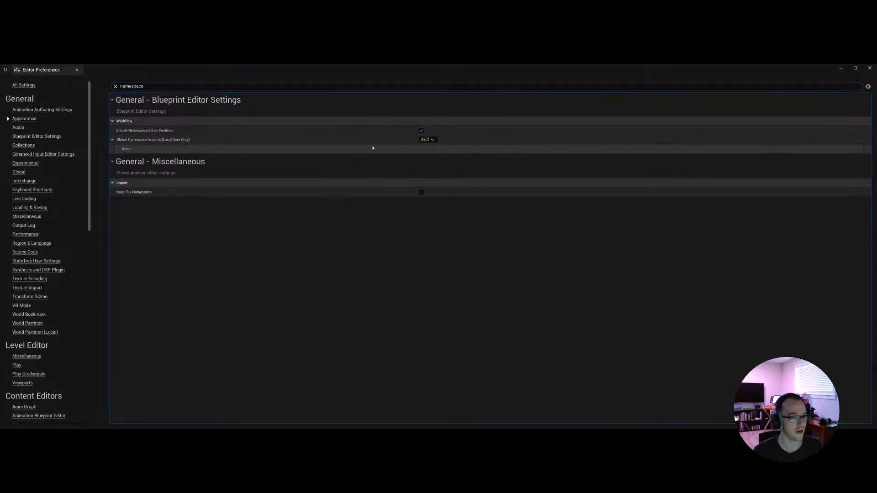
Step: Add Audio and Audio.Tools to Global Namespace Imports and close the Editor Preferences
{"action": "left_click", "coordinate": [428, 140]}
{"action": "left_click", "coordinate": [437, 156]}
{"action": "left_click", "coordinate": [429, 141]}
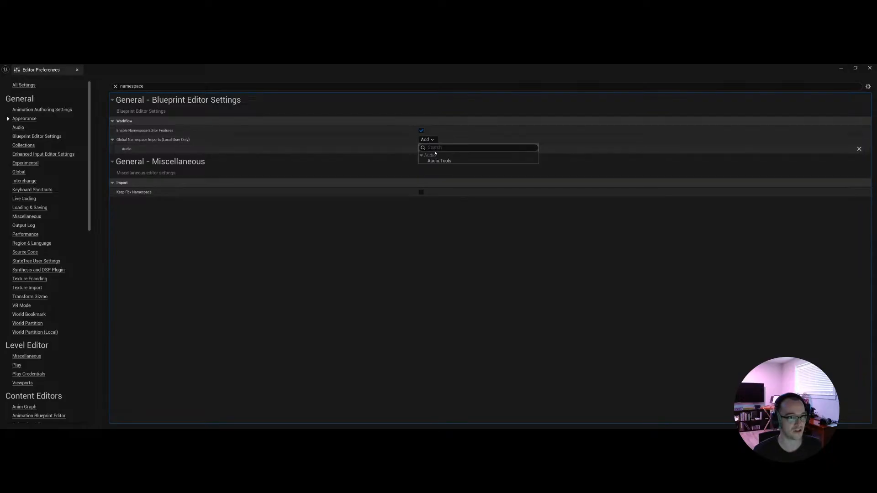
{"action": "left_click", "coordinate": [437, 161]}
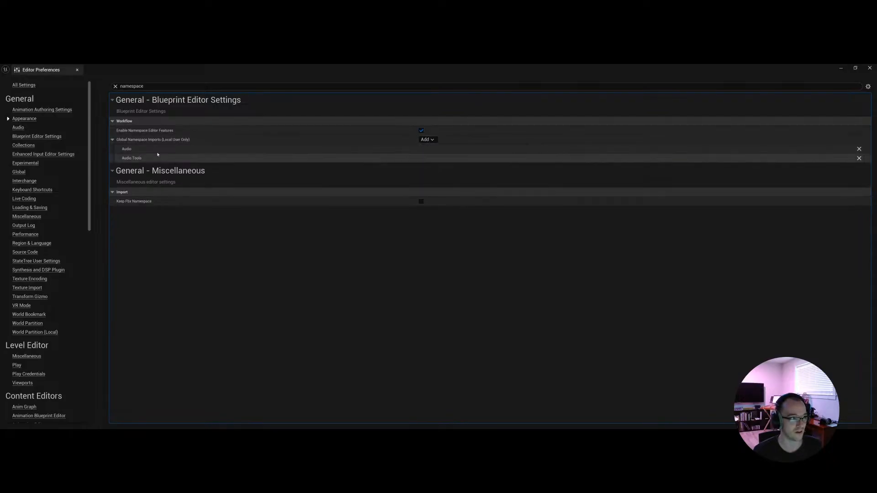
{"action": "left_click", "coordinate": [426, 140]}
{"action": "left_click", "coordinate": [368, 160]}
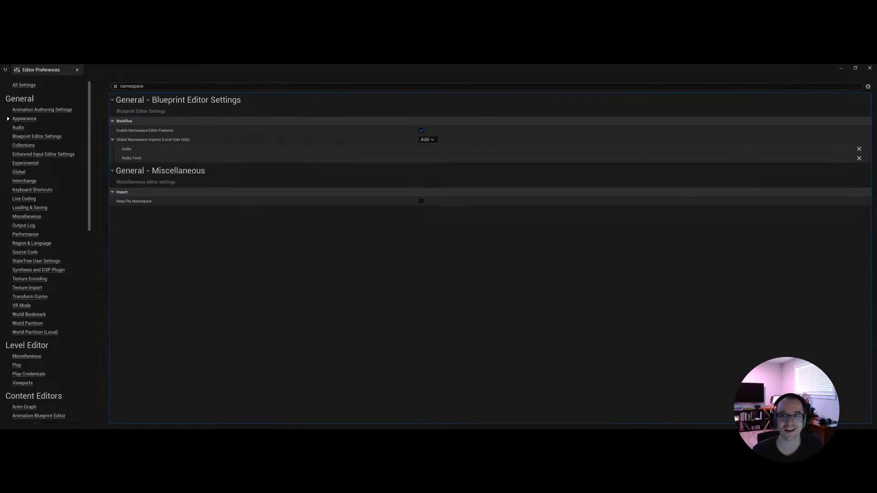
{"action": "left_click", "coordinate": [869, 69]}
{"action": "right_click_drag", "start_coordinate": [593, 216], "coordinate": [463, 241]}
{"action": "scroll", "coordinate": [555, 229], "scroll_direction": "down", "scroll_amount": 2}
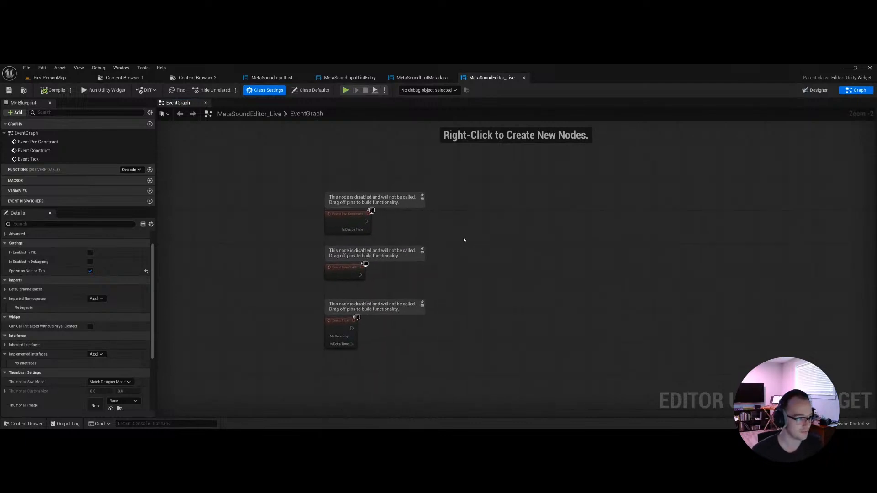
{"action": "scroll", "coordinate": [91, 319], "scroll_direction": "down", "scroll_amount": 4}
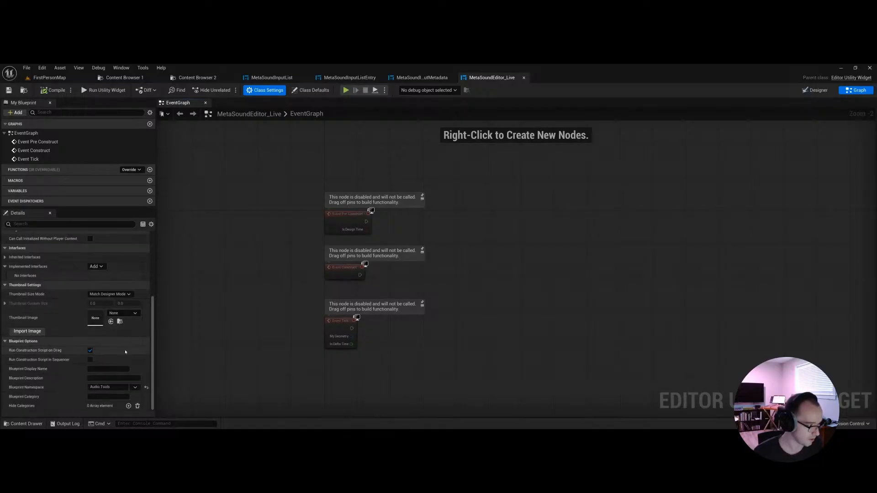
{"action": "right_click_drag", "start_coordinate": [240, 312], "coordinate": [315, 266]}
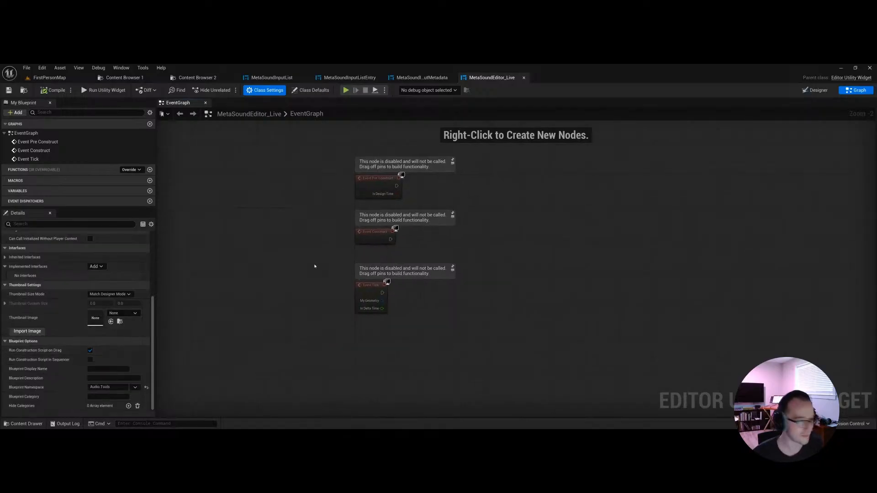
Step: Show MetaSoundEditor_Live in the designer view and wrap its Vertical Box with a Horizontal Box
{"action": "left_click", "coordinate": [816, 90]}
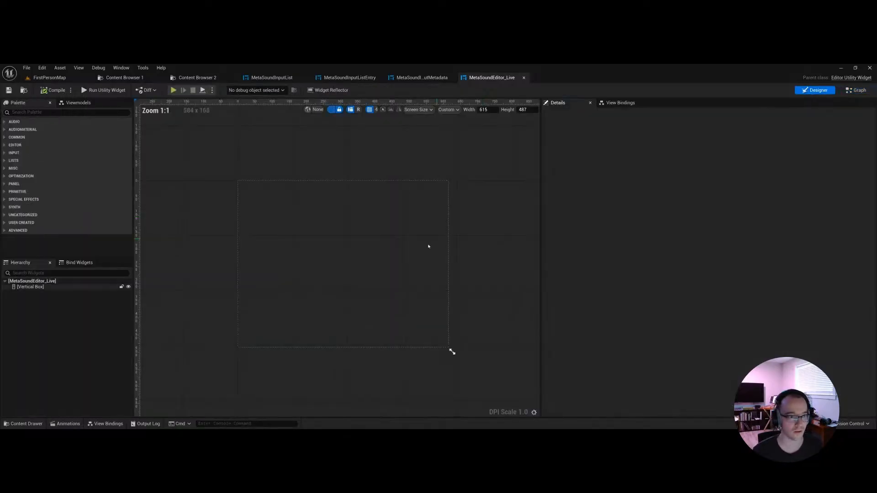
{"action": "left_click", "coordinate": [30, 287]}
{"action": "right_click", "coordinate": [36, 287]}
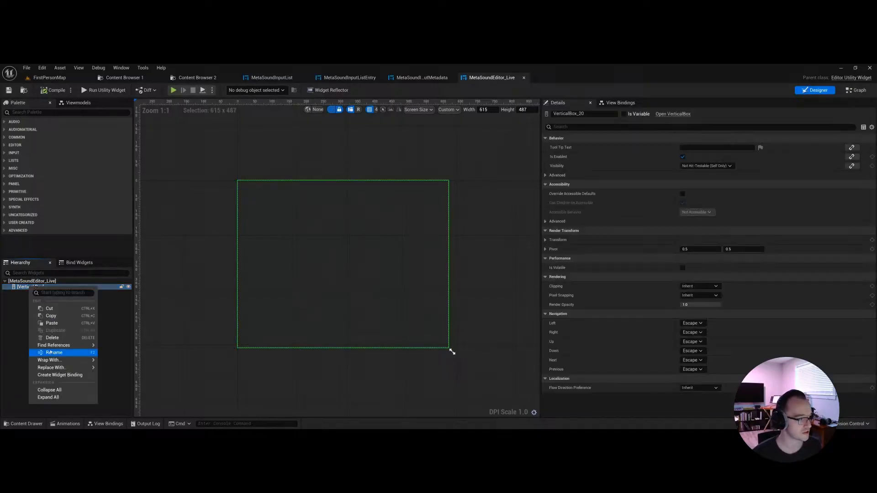
{"action": "mouse_move", "coordinate": [61, 367]}
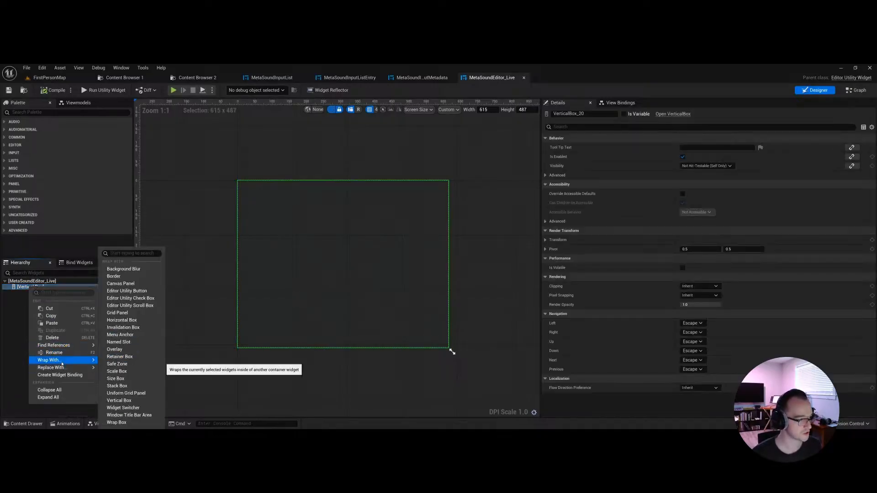
{"action": "left_click", "coordinate": [121, 320]}
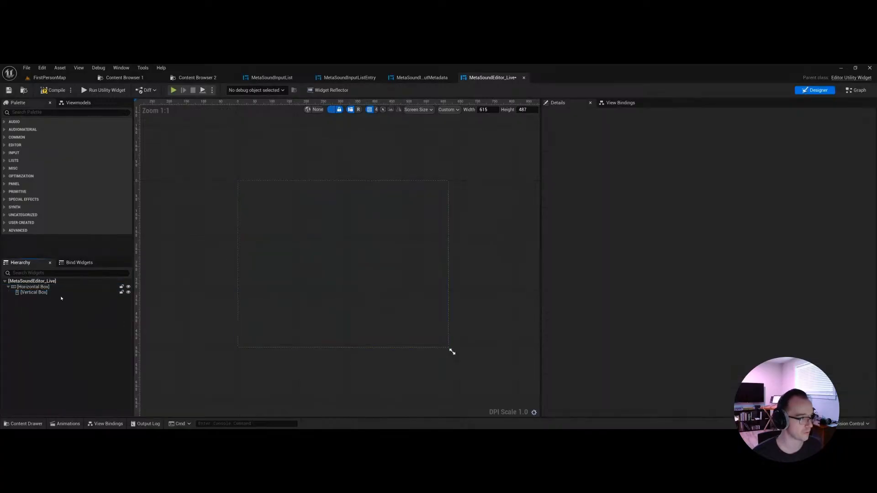
Step: Search the widget palette for metasound input list and place a Meta Sound Input List inside the Vertical Box
{"action": "left_click", "coordinate": [40, 112]}
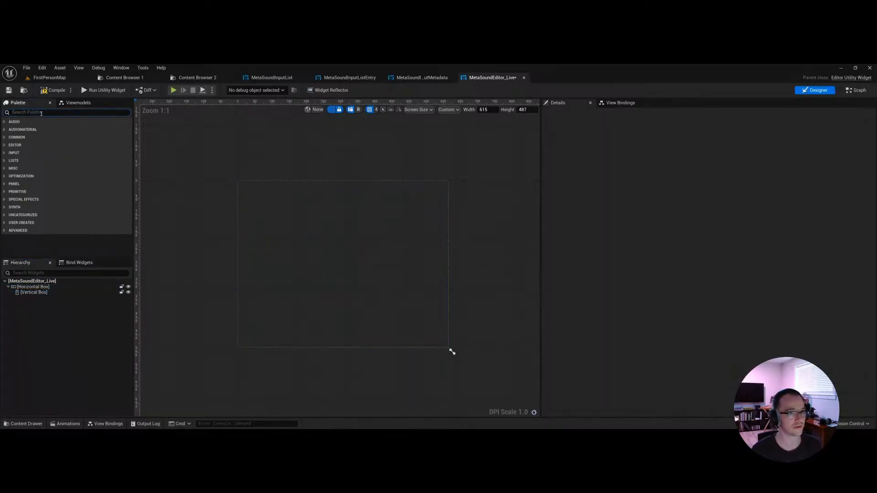
{"action": "type", "text": "metasou"}
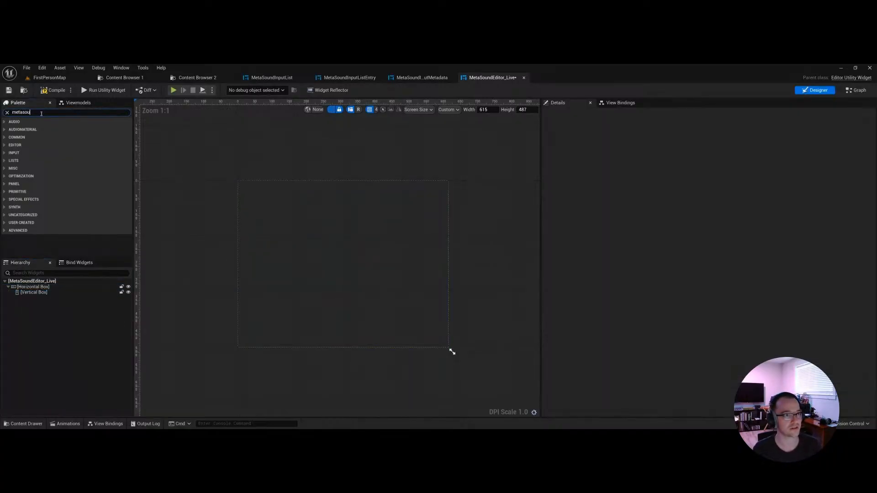
{"action": "type", "text": "nd input list"}
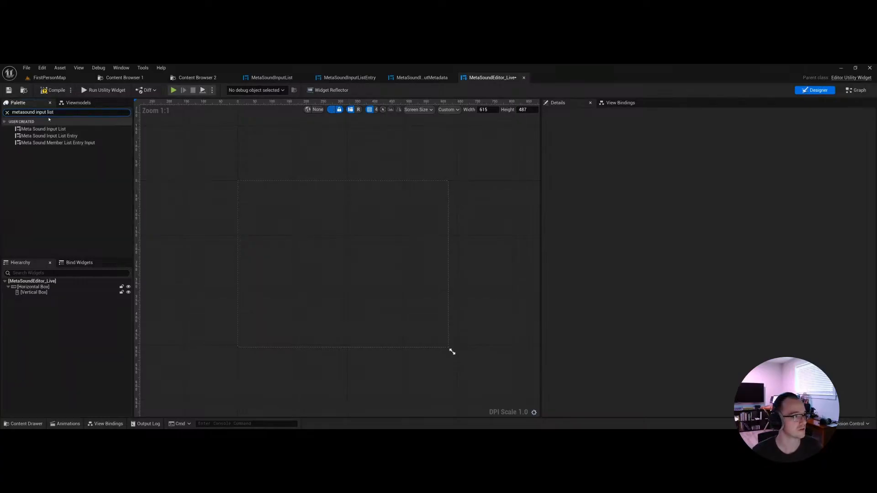
{"action": "left_click_drag", "start_coordinate": [60, 131], "coordinate": [51, 297]}
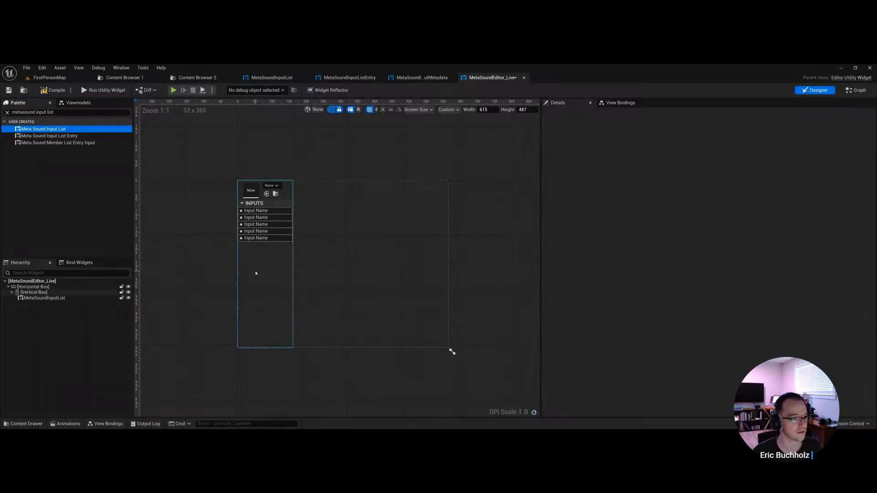
{"action": "scroll", "coordinate": [269, 249], "scroll_direction": "up", "scroll_amount": 2}
{"action": "scroll", "coordinate": [249, 255], "scroll_direction": "down", "scroll_amount": 2}
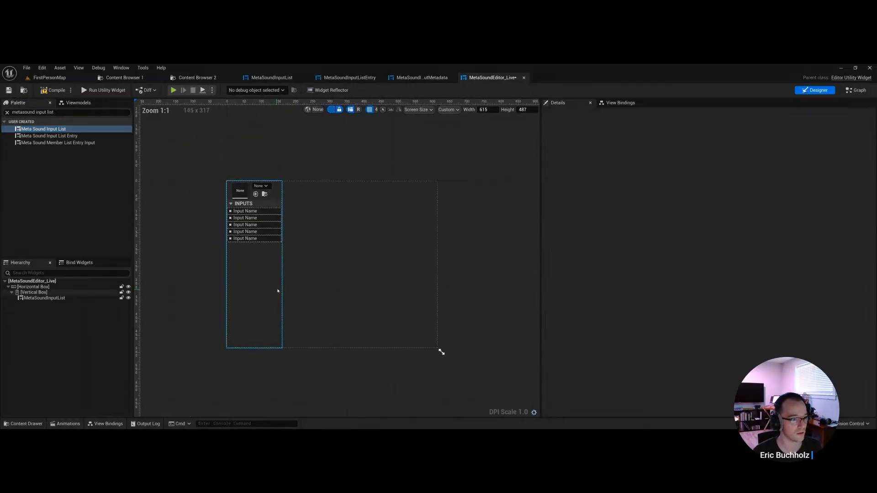
{"action": "scroll", "coordinate": [277, 290], "scroll_direction": "up", "scroll_amount": 1}
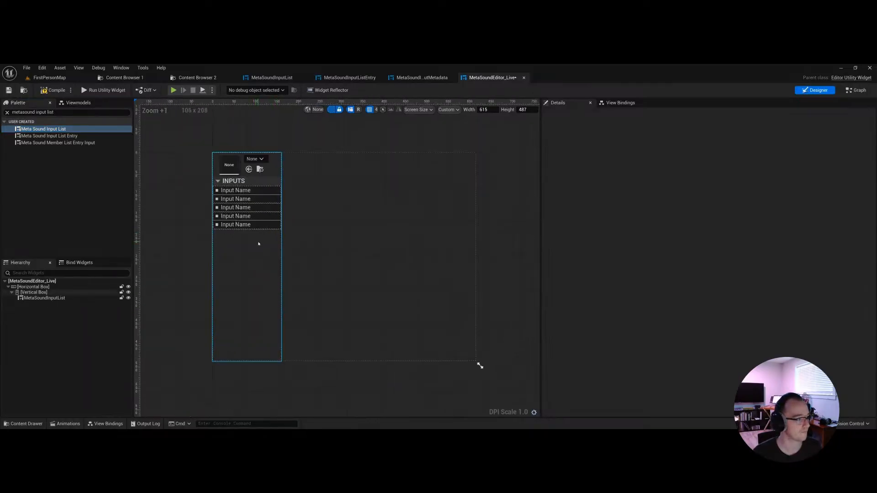
Step: Set the MetaSoundInputList's slot size to Fill and resize the designer preview to about 461 x 420
{"action": "left_click", "coordinate": [69, 298]}
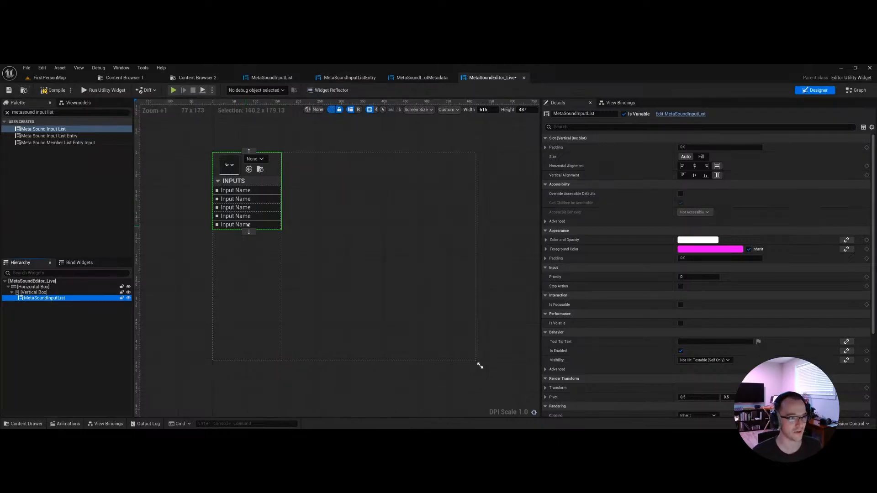
{"action": "left_click", "coordinate": [243, 300]}
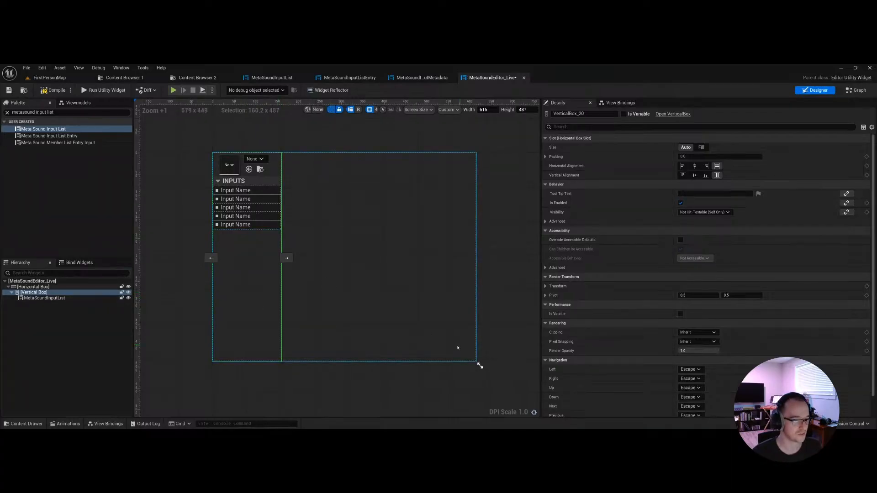
{"action": "left_click_drag", "start_coordinate": [479, 365], "coordinate": [435, 290]}
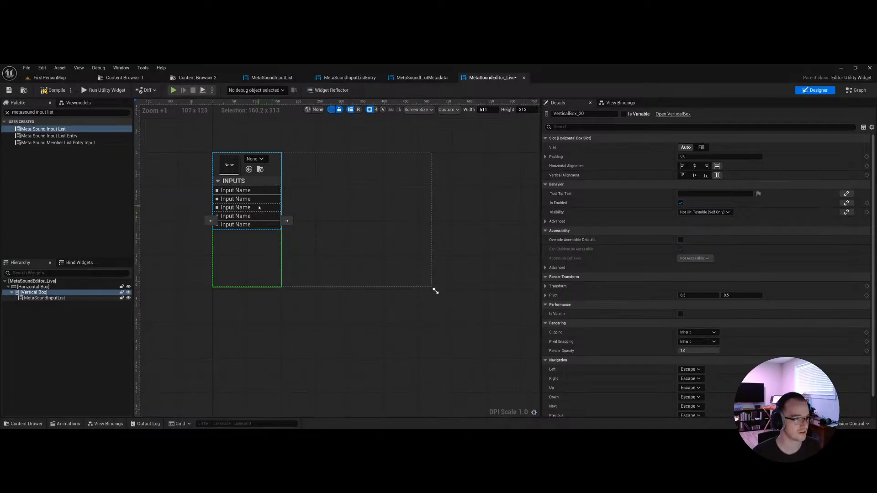
{"action": "left_click", "coordinate": [259, 208]}
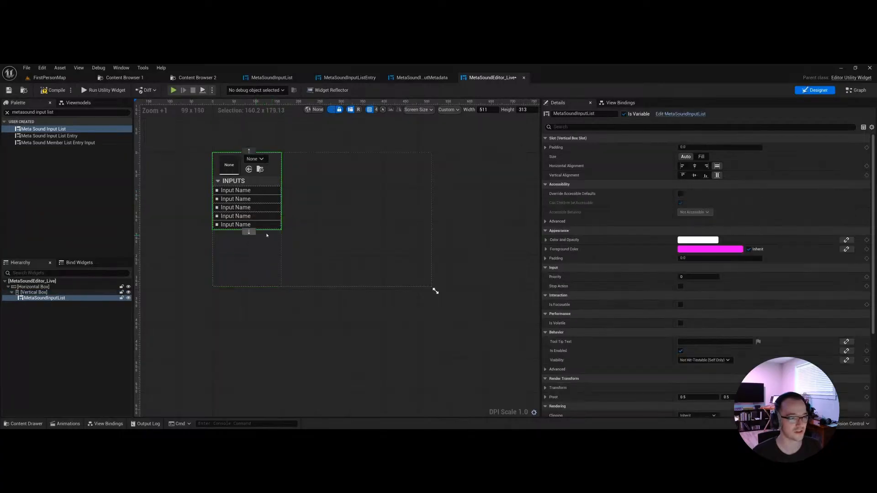
{"action": "left_click", "coordinate": [701, 156]}
{"action": "left_click_drag", "start_coordinate": [436, 290], "coordinate": [413, 337]}
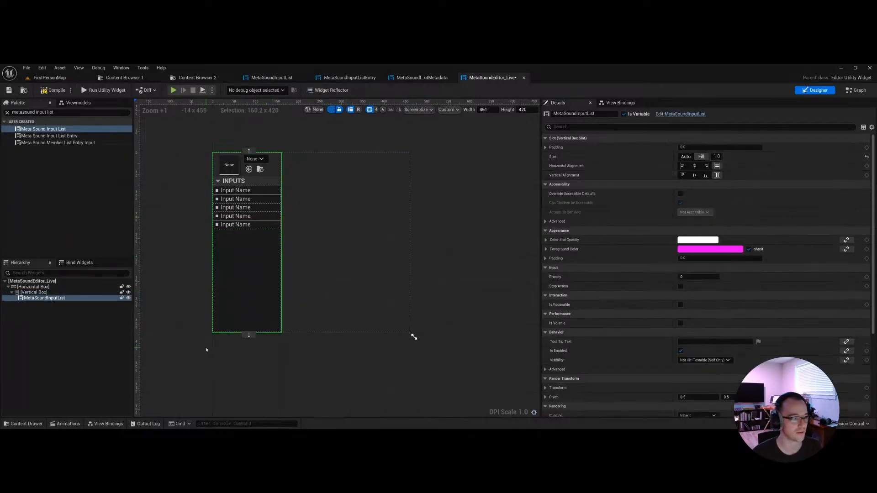
Step: Replace the list in the Vertical Box with the MetaSoundInputList asset from the content browser's Live folder
{"action": "key", "text": "ctrl+b"}
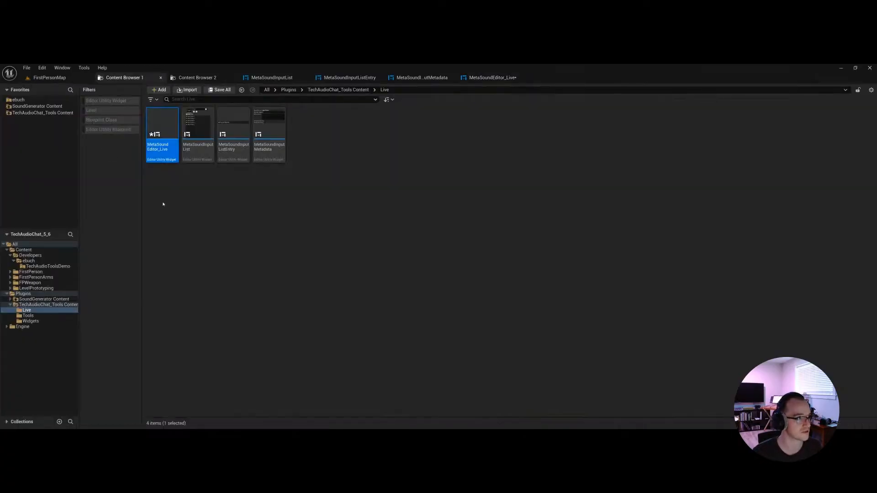
{"action": "left_click", "coordinate": [198, 132]}
{"action": "left_click_drag", "start_coordinate": [198, 132], "coordinate": [40, 294]}
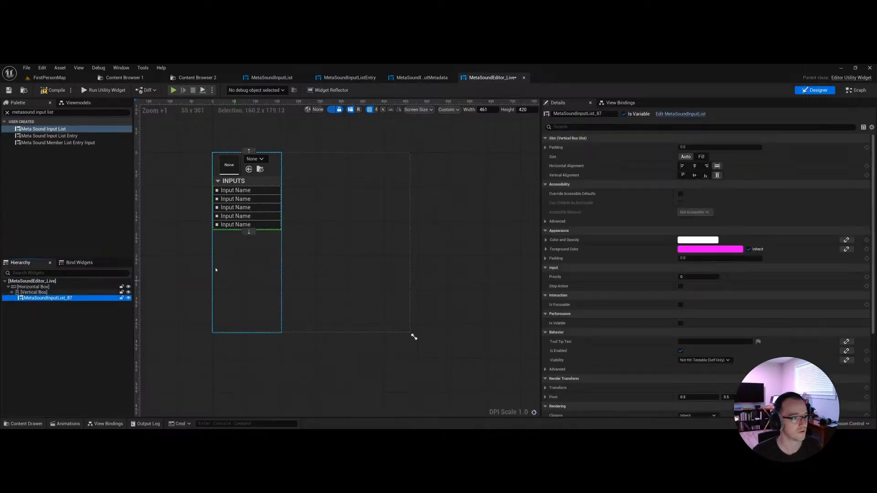
{"action": "left_click", "coordinate": [250, 273]}
{"action": "left_click", "coordinate": [166, 244]}
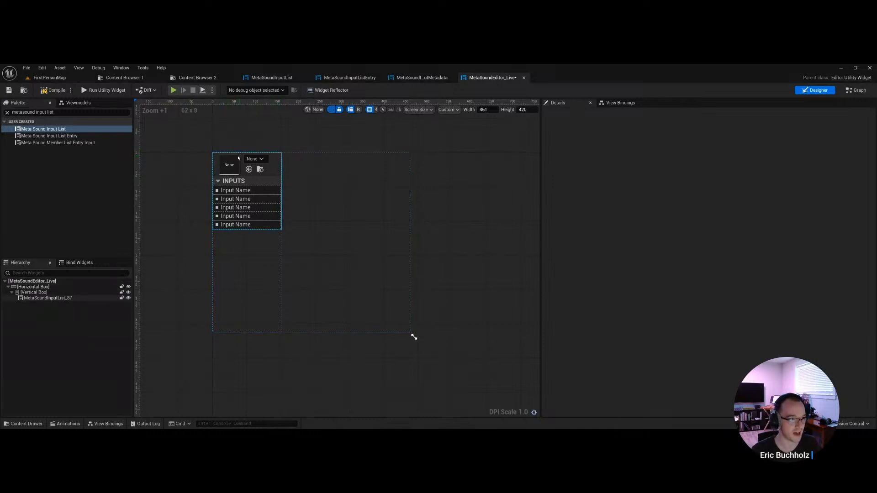
Step: Try the Fill size on the Vertical Box's slot and return it to Auto
{"action": "scroll", "coordinate": [270, 164], "scroll_direction": "up", "scroll_amount": 6}
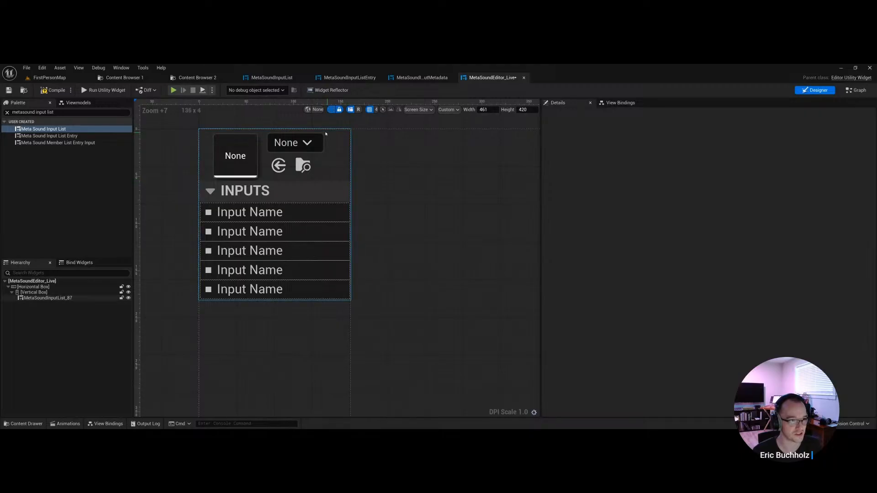
{"action": "scroll", "coordinate": [333, 173], "scroll_direction": "down", "scroll_amount": 4}
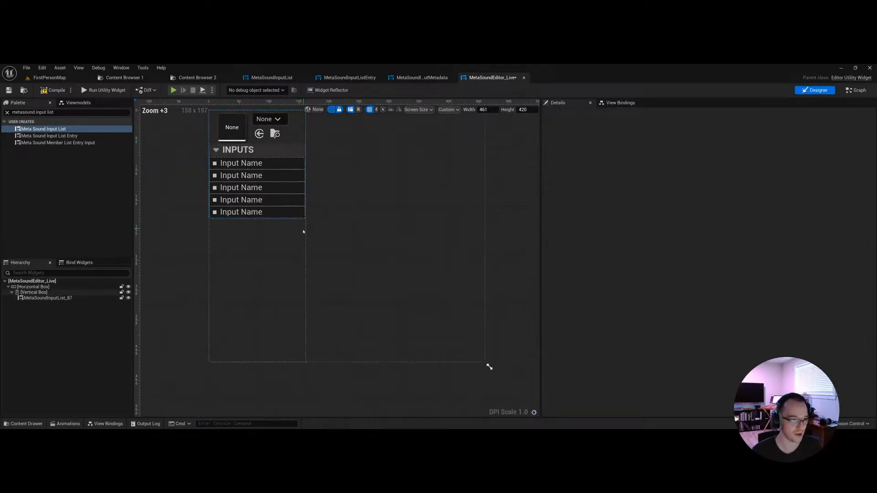
{"action": "right_click_drag", "start_coordinate": [269, 278], "coordinate": [259, 282]}
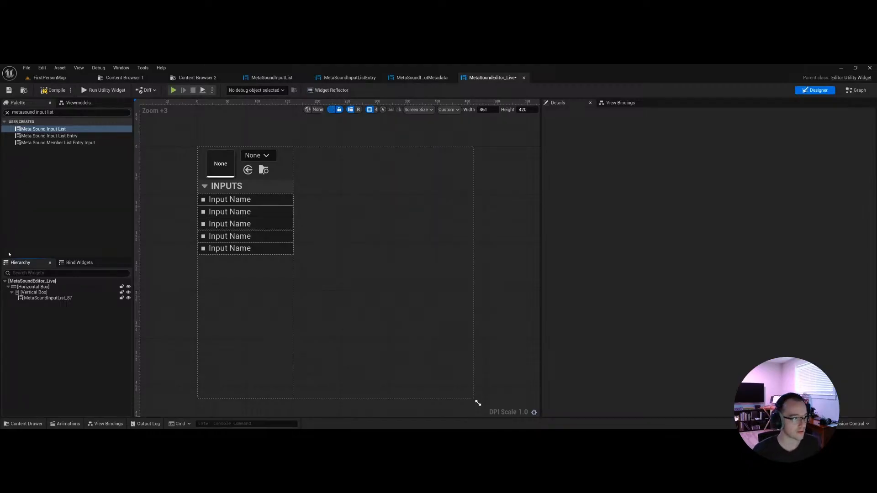
{"action": "left_click", "coordinate": [33, 292]}
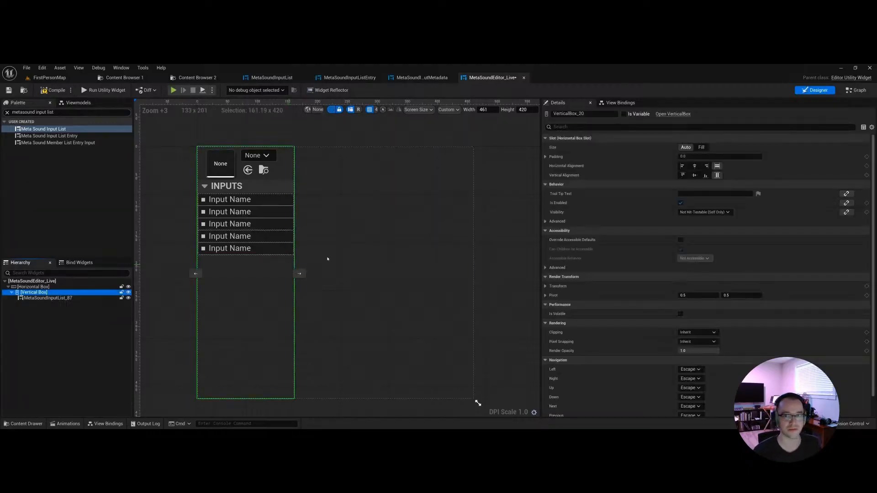
{"action": "left_click", "coordinate": [701, 148]}
{"action": "left_click", "coordinate": [686, 147]}
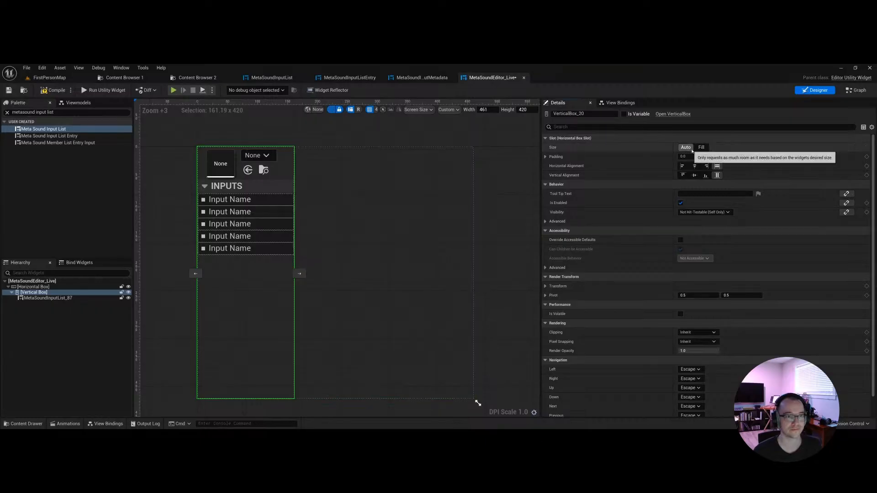
{"action": "mouse_move", "coordinate": [367, 269]}
{"action": "right_mouse_down"}
{"action": "mouse_move", "coordinate": [335, 257]}
{"action": "mouse_move", "coordinate": [364, 263]}
{"action": "right_mouse_up"}
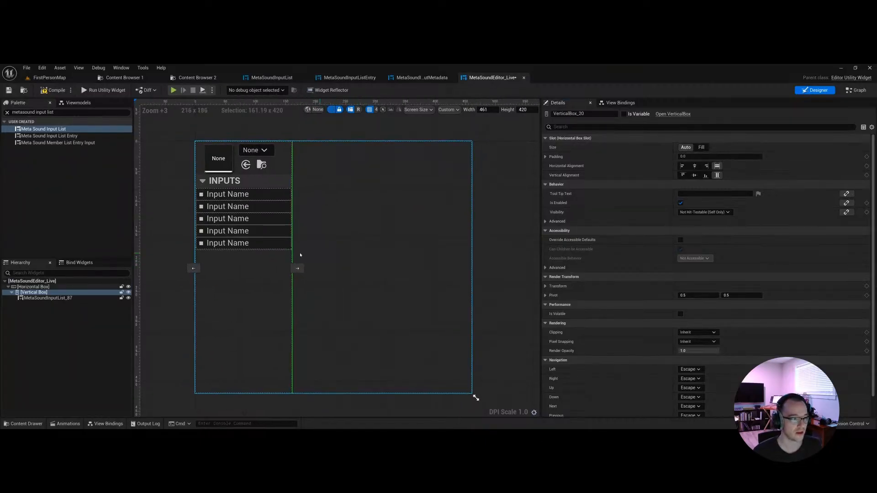
{"action": "left_click", "coordinate": [35, 293]}
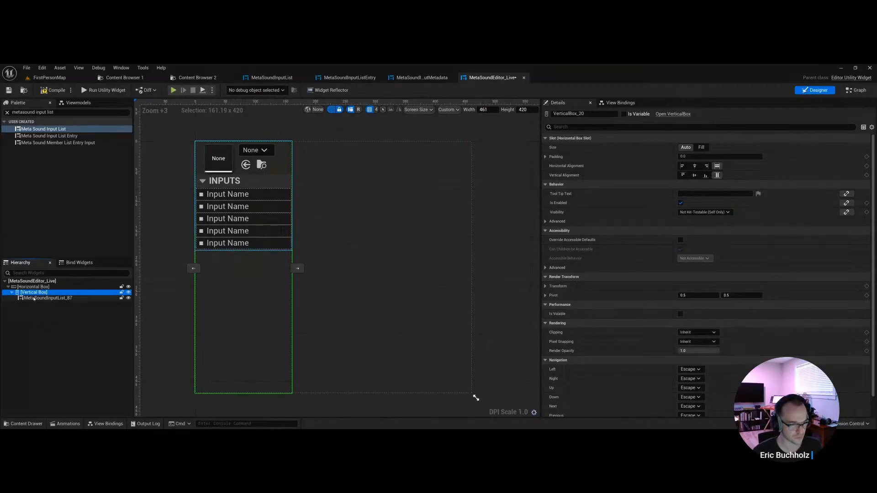
Step: Replace the Vertical Box in the hierarchy with its child so MetaSoundInputList sits directly in the Horizontal Box
{"action": "right_click", "coordinate": [40, 293]}
{"action": "mouse_move", "coordinate": [71, 375]}
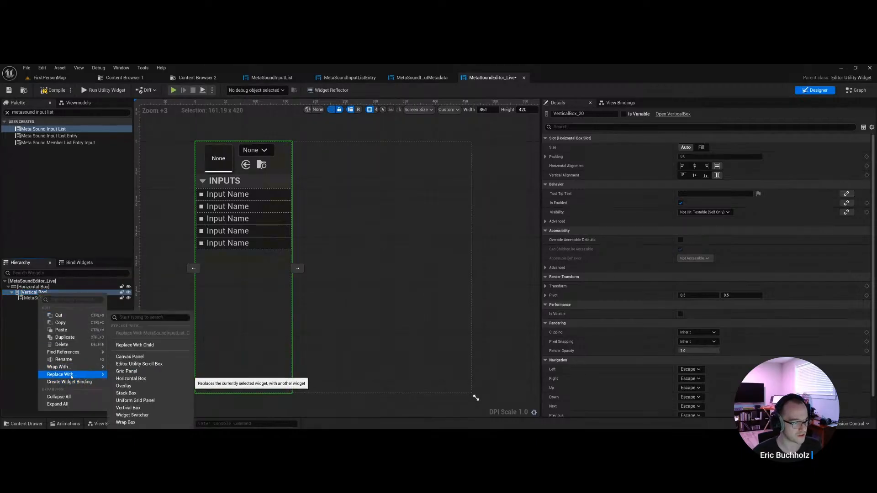
{"action": "left_click", "coordinate": [135, 345]}
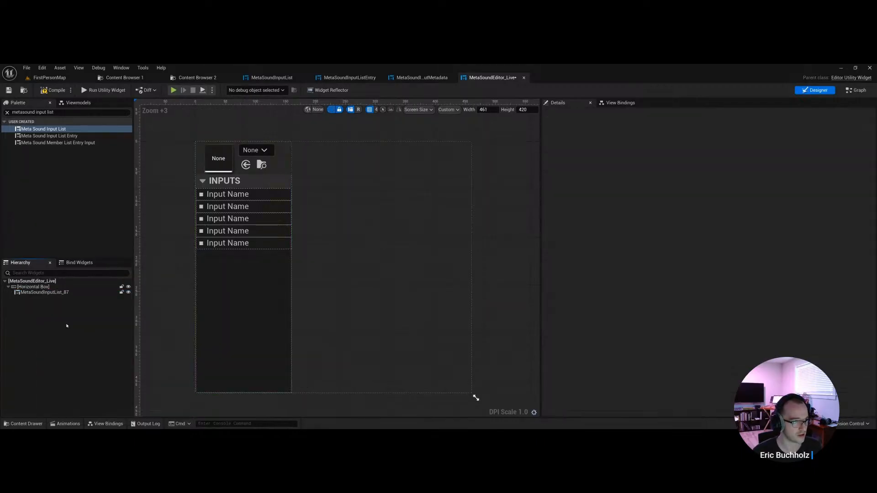
{"action": "scroll", "coordinate": [228, 296], "scroll_direction": "down", "scroll_amount": 2}
{"action": "left_click", "coordinate": [37, 292]}
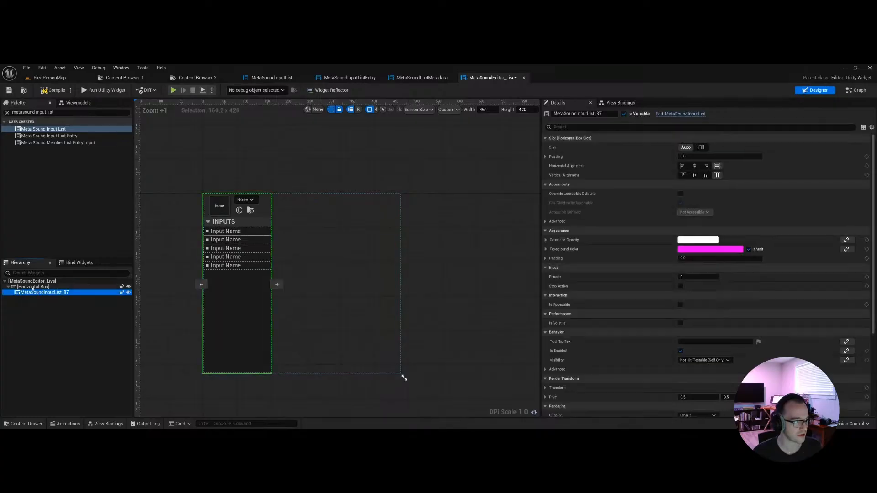
Step: Search the widget palette for metasound metadata and place a Meta Sound Input Metadata inside the Horizontal Box
{"action": "left_click_drag", "start_coordinate": [59, 113], "coordinate": [45, 112]}
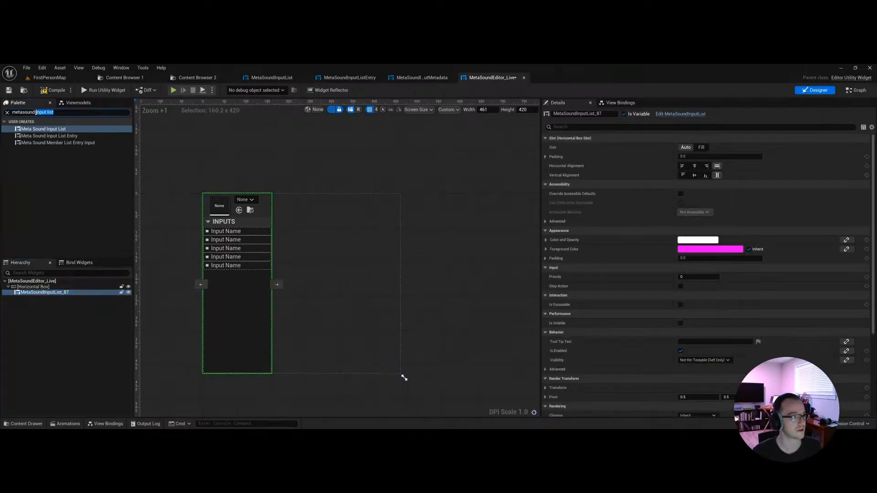
{"action": "type", "text": "meta"}
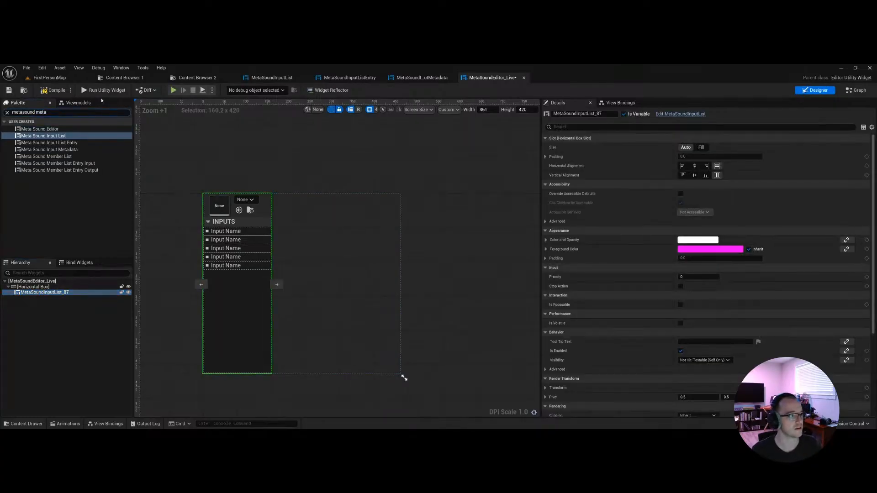
{"action": "type", "text": "data"}
{"action": "left_click_drag", "start_coordinate": [49, 129], "coordinate": [49, 288]}
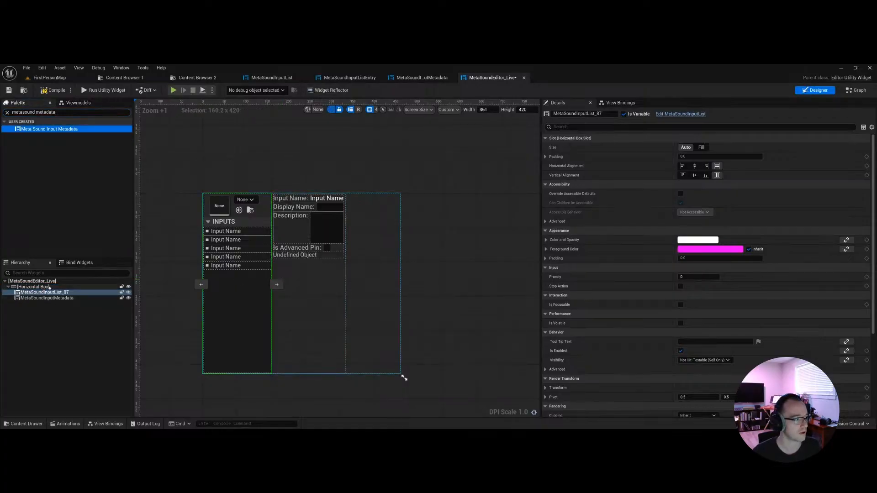
Step: Set the MetaSoundInputMetadata's slot size to Fill and resize the designer preview to about 684 x 359
{"action": "scroll", "coordinate": [337, 293], "scroll_direction": "up", "scroll_amount": 2}
{"action": "scroll", "coordinate": [432, 335], "scroll_direction": "down", "scroll_amount": 3}
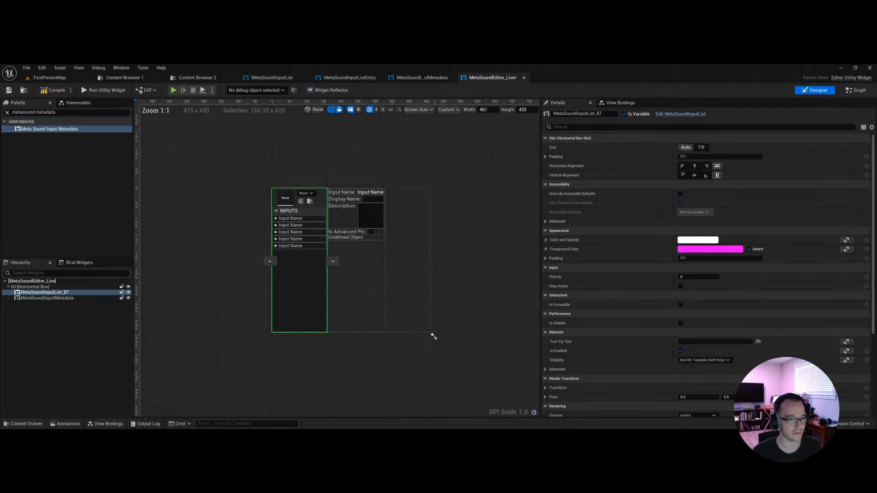
{"action": "left_click_drag", "start_coordinate": [433, 336], "coordinate": [488, 320]}
{"action": "left_click", "coordinate": [48, 287]}
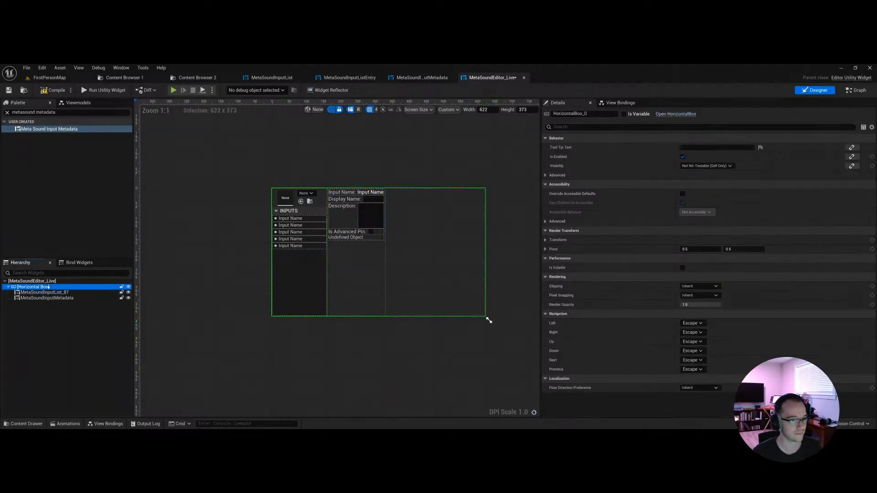
{"action": "left_click", "coordinate": [47, 298]}
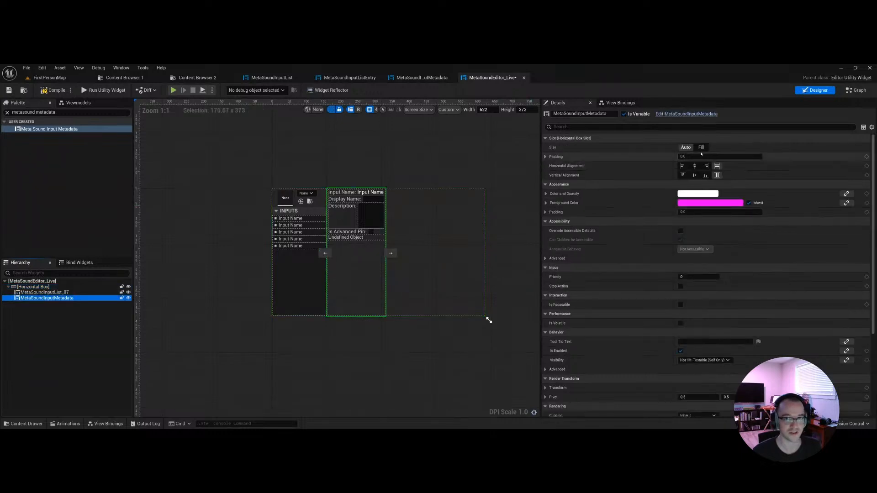
{"action": "left_click", "coordinate": [701, 147]}
{"action": "left_click_drag", "start_coordinate": [488, 320], "coordinate": [458, 313]}
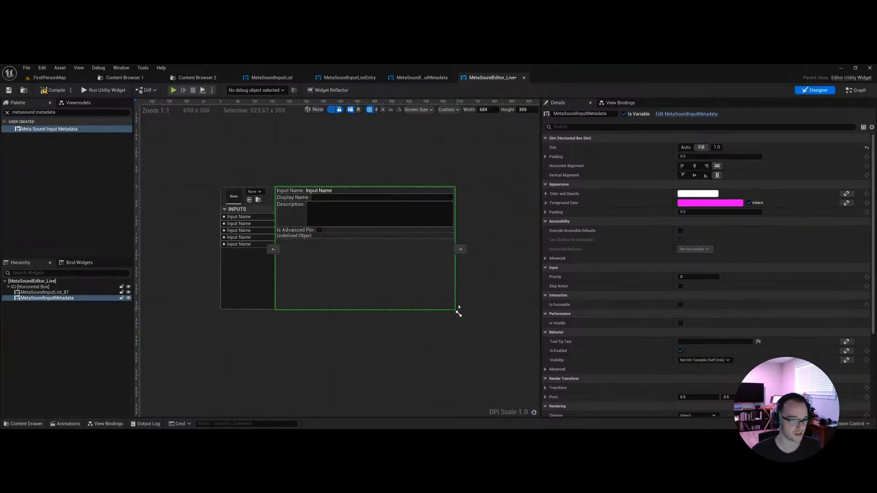
{"action": "scroll", "coordinate": [304, 282], "scroll_direction": "up", "scroll_amount": 2}
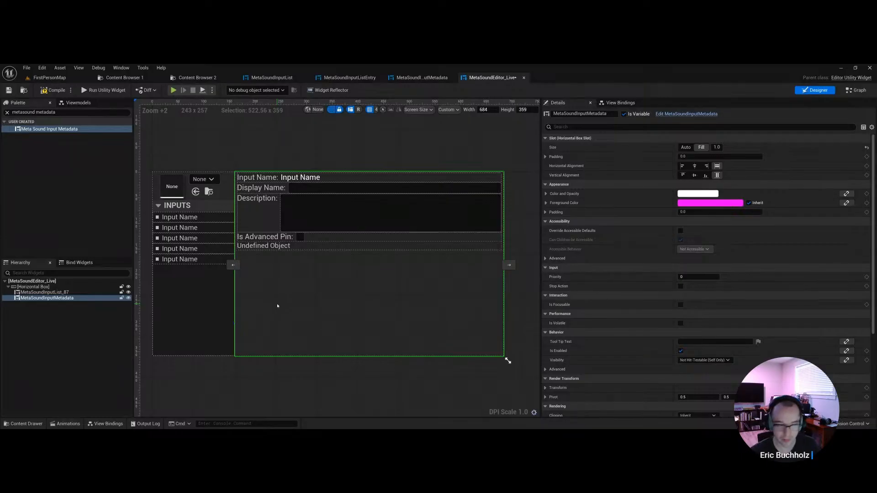
Step: Select MetaSoundInputList together with MetaSoundInputMetadata and set the slot size of both to Fill
{"action": "left_click", "coordinate": [158, 297], "text": "ctrl"}
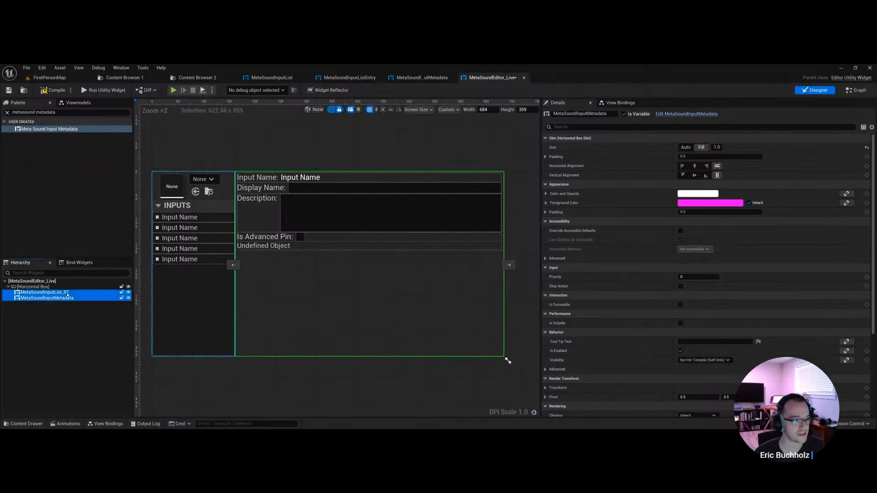
{"action": "left_click", "coordinate": [701, 147]}
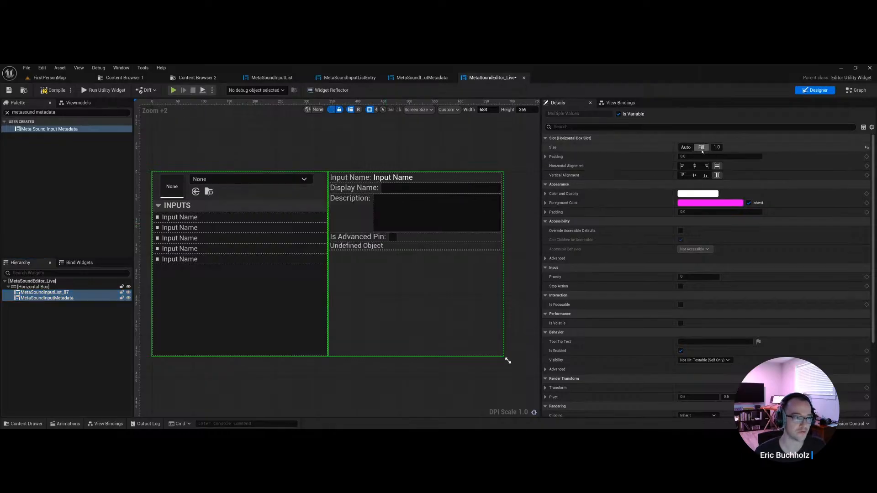
{"action": "scroll", "coordinate": [484, 256], "scroll_direction": "down", "scroll_amount": 1}
Step: Set the MetaSoundInputList's fill value to 0.5 and compare it with the MetaSoundInputMetadata's slot size
{"action": "left_click", "coordinate": [274, 303]}
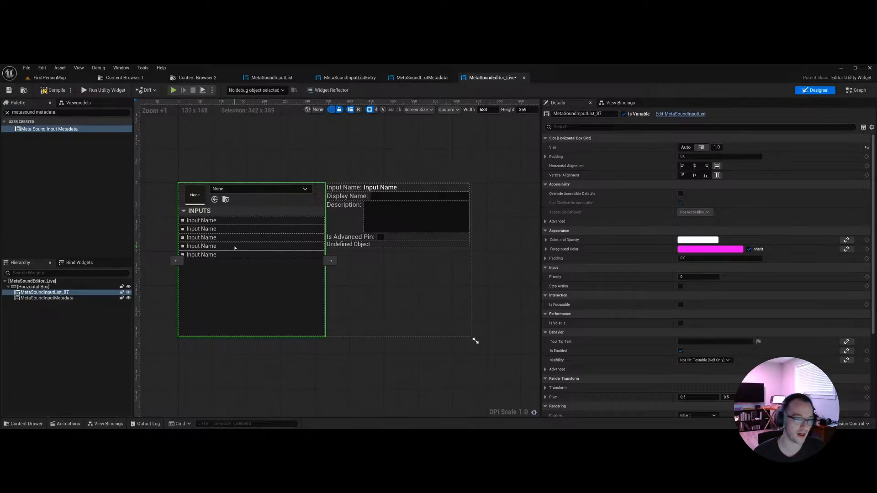
{"action": "left_click", "coordinate": [716, 147]}
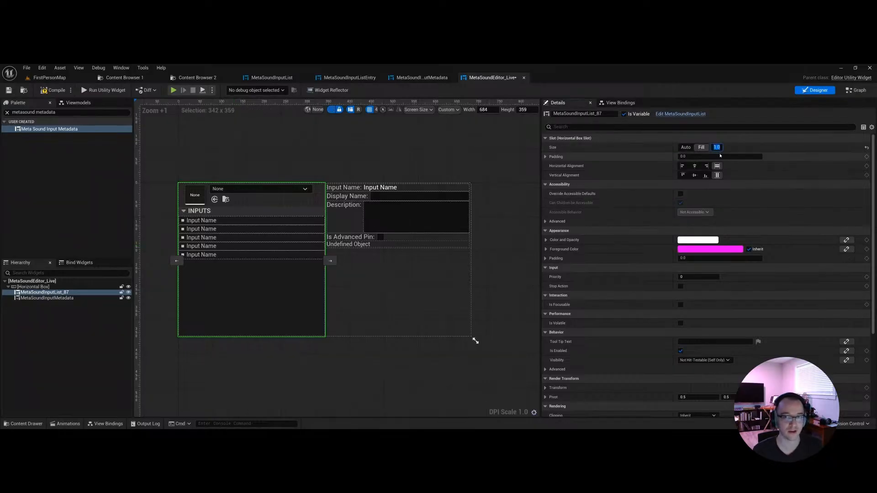
{"action": "type", "text": "0.5"}
{"action": "key", "text": "Return"}
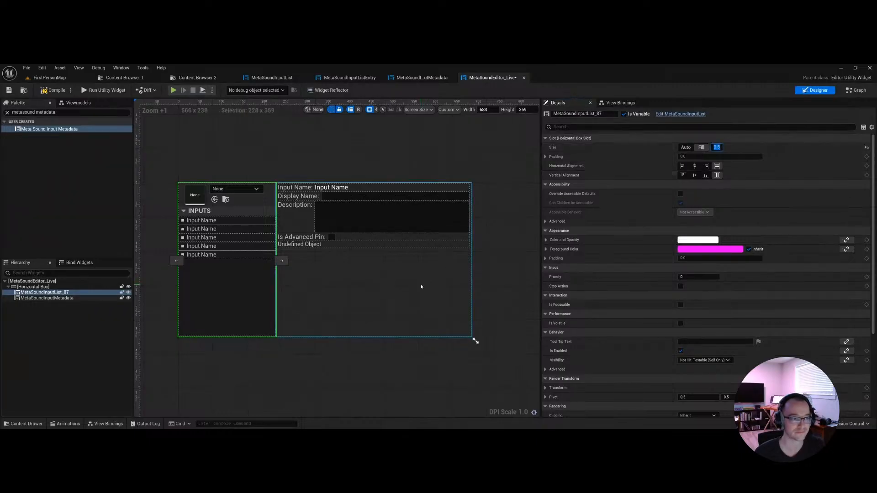
{"action": "left_click", "coordinate": [392, 275]}
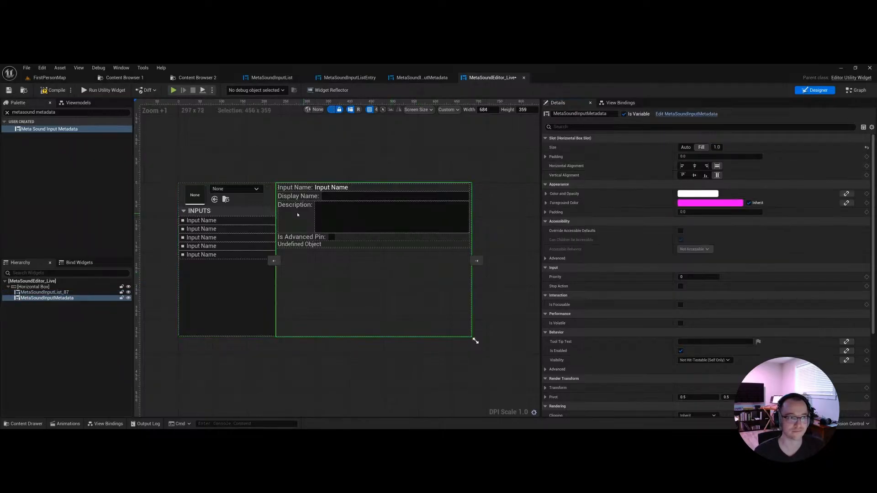
{"action": "left_click", "coordinate": [239, 220]}
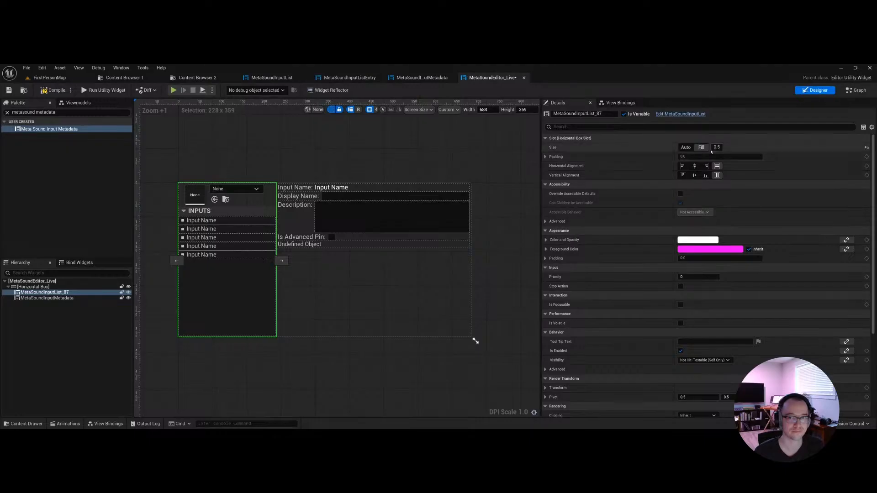
{"action": "left_click", "coordinate": [375, 223]}
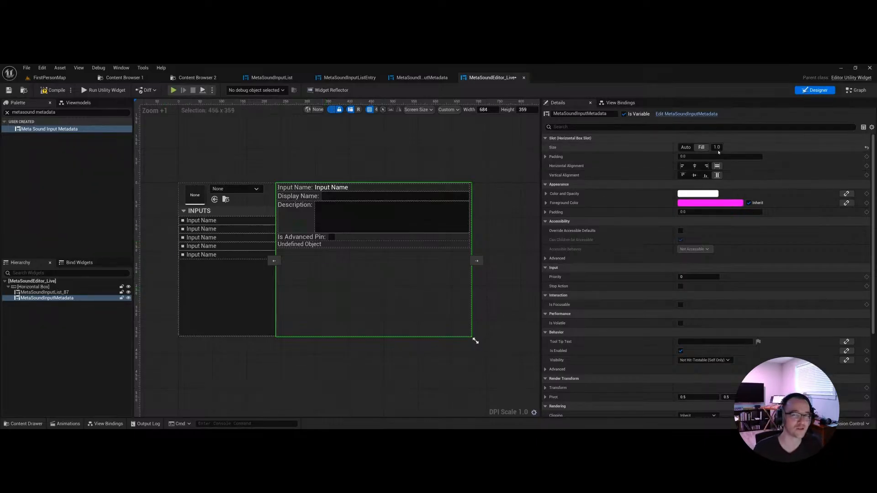
{"action": "left_click", "coordinate": [233, 265]}
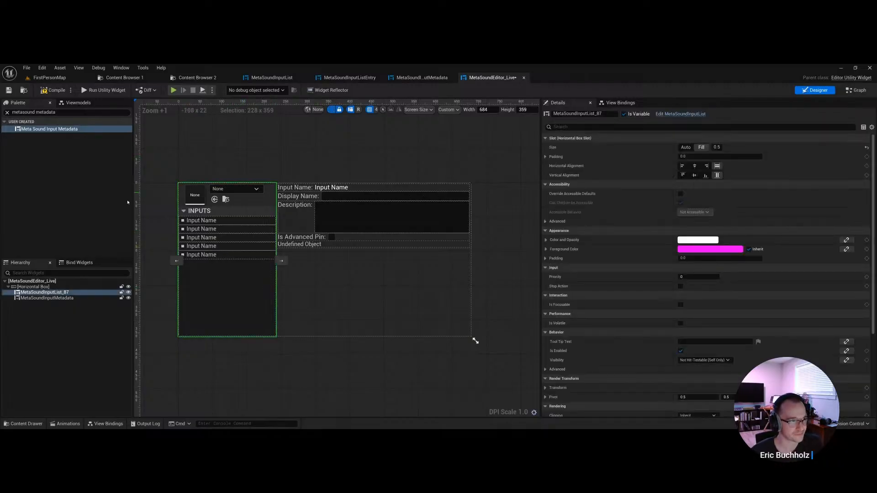
Step: Compile and save the MetaSoundEditor_Live widget and run it as a utility widget
{"action": "left_click", "coordinate": [49, 91]}
{"action": "left_click", "coordinate": [9, 90]}
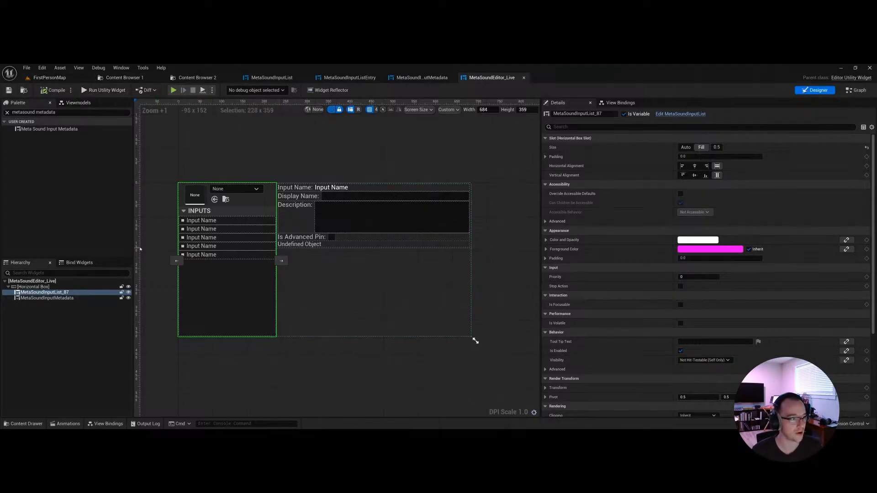
{"action": "left_click", "coordinate": [105, 90]}
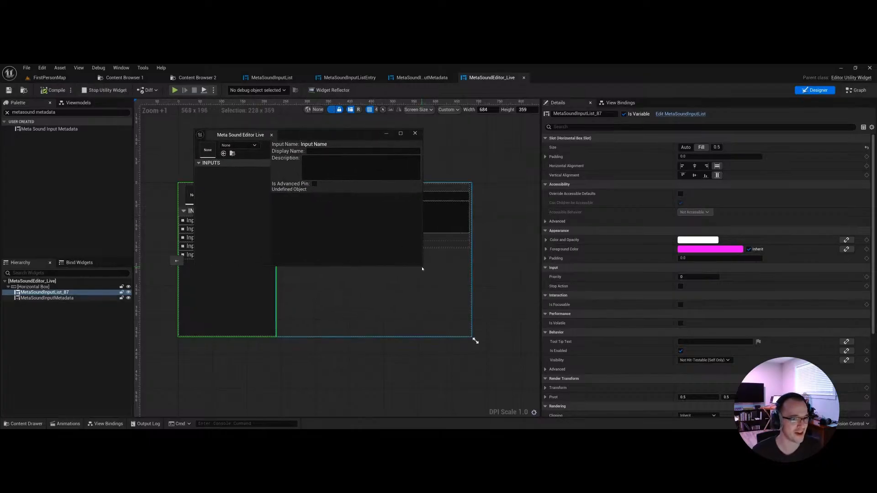
Step: Resize and move the running widget window to check how the input list and metadata scale, and close it
{"action": "left_click_drag", "start_coordinate": [474, 317], "coordinate": [616, 356]}
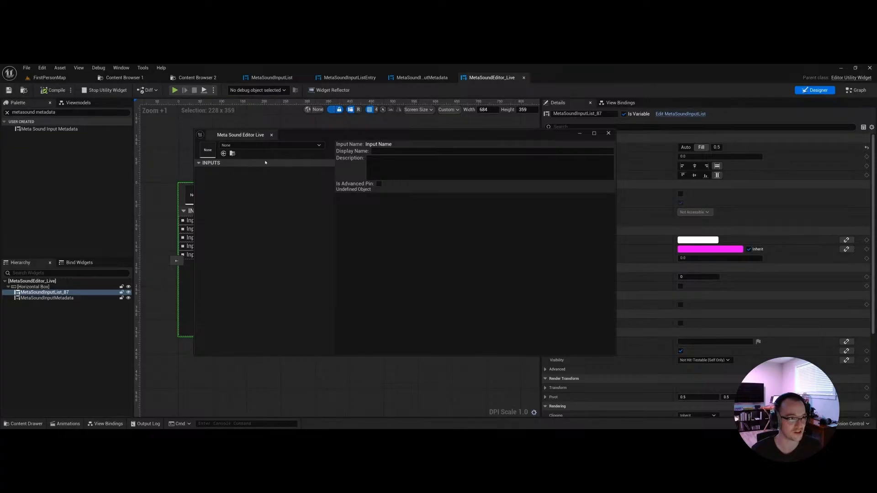
{"action": "left_click_drag", "start_coordinate": [297, 134], "coordinate": [244, 121]}
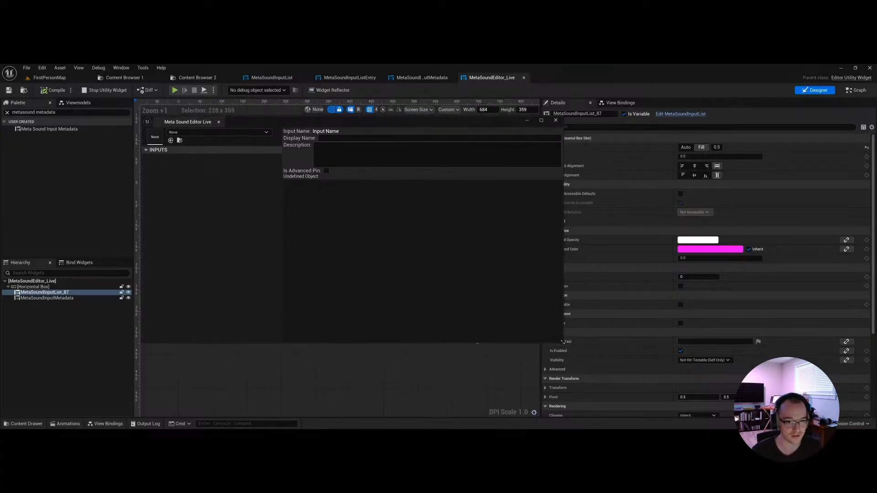
{"action": "left_click_drag", "start_coordinate": [562, 342], "coordinate": [445, 323]}
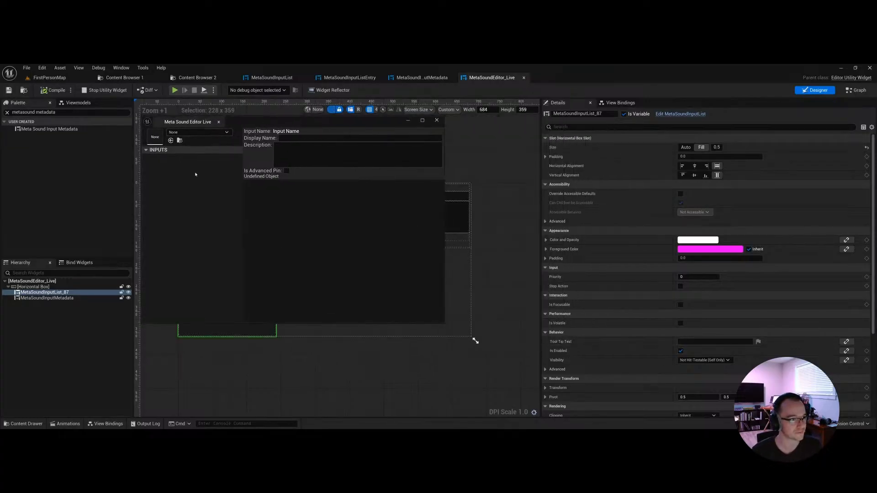
{"action": "left_click_drag", "start_coordinate": [444, 324], "coordinate": [194, 352]}
{"action": "left_click_drag", "start_coordinate": [475, 340], "coordinate": [617, 369]}
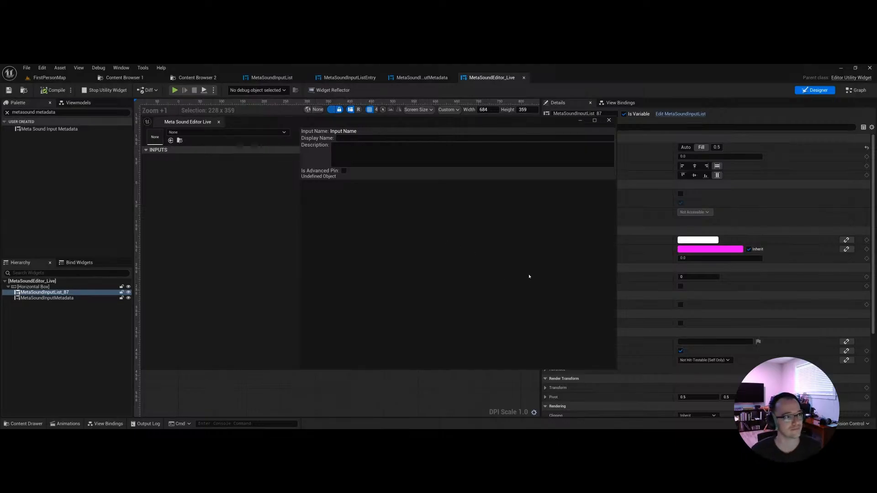
{"action": "left_click_drag", "start_coordinate": [615, 369], "coordinate": [423, 301]}
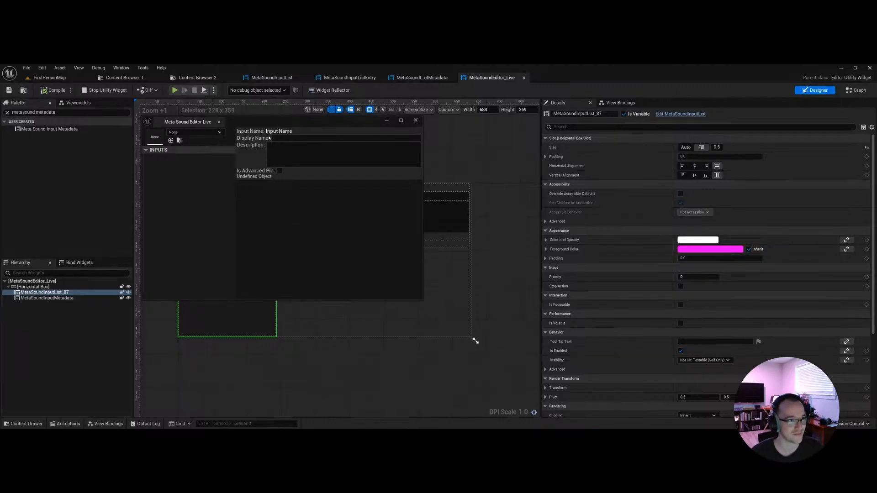
{"action": "left_click_drag", "start_coordinate": [181, 123], "coordinate": [231, 140]}
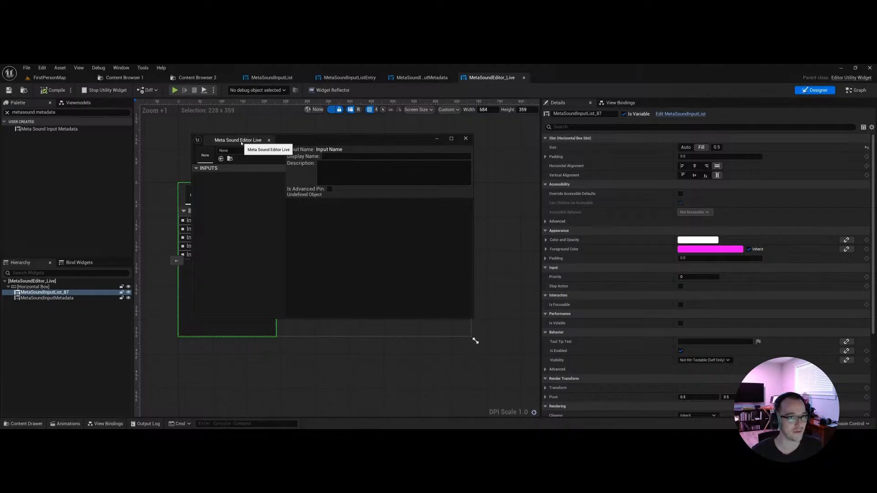
{"action": "left_click", "coordinate": [268, 140]}
Step: Set the Tab Display Name in the widget's class defaults to MetaSound Editor
{"action": "left_click", "coordinate": [856, 90]}
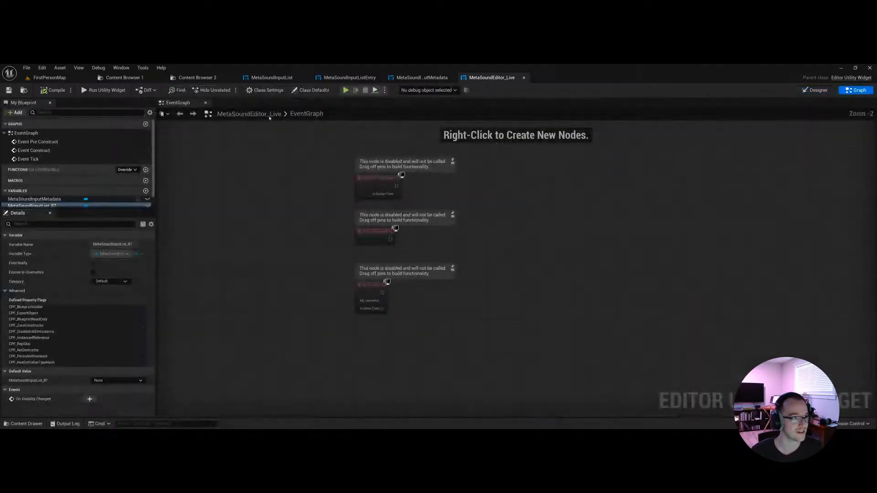
{"action": "left_click", "coordinate": [302, 91]}
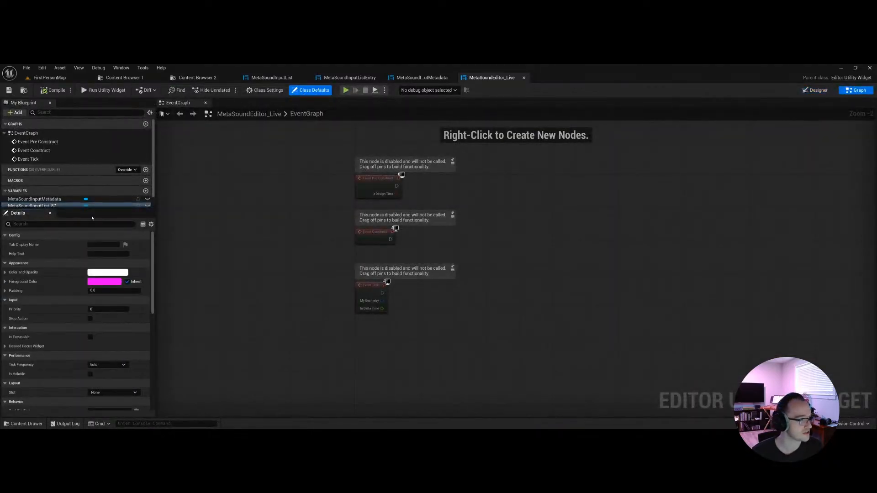
{"action": "left_click", "coordinate": [93, 245]}
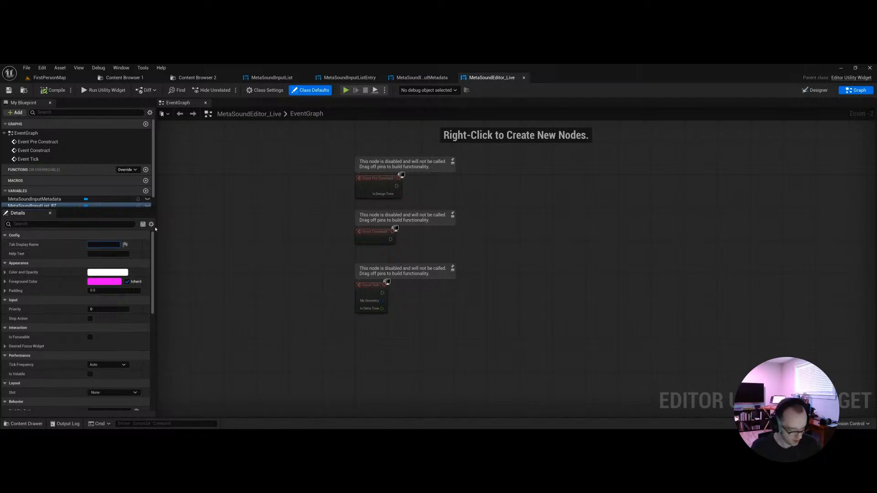
{"action": "type", "text": "MetaS"}
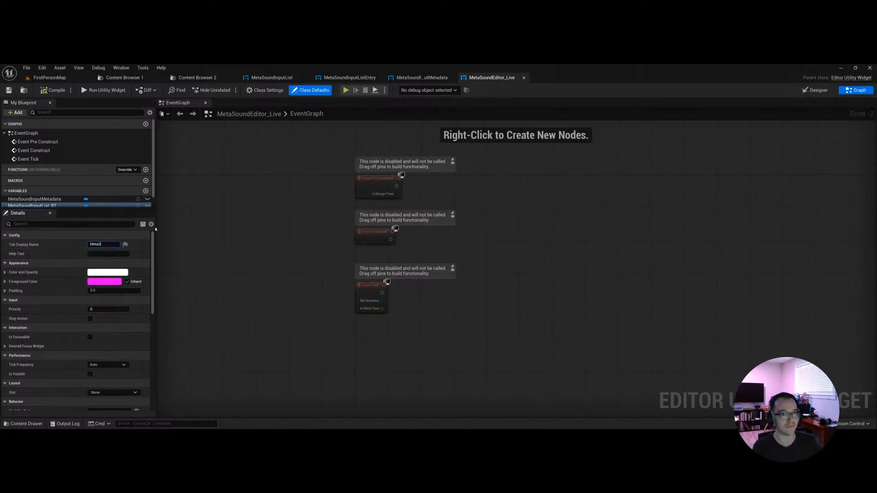
{"action": "type", "text": "ound Editor"}
{"action": "key", "text": "Return"}
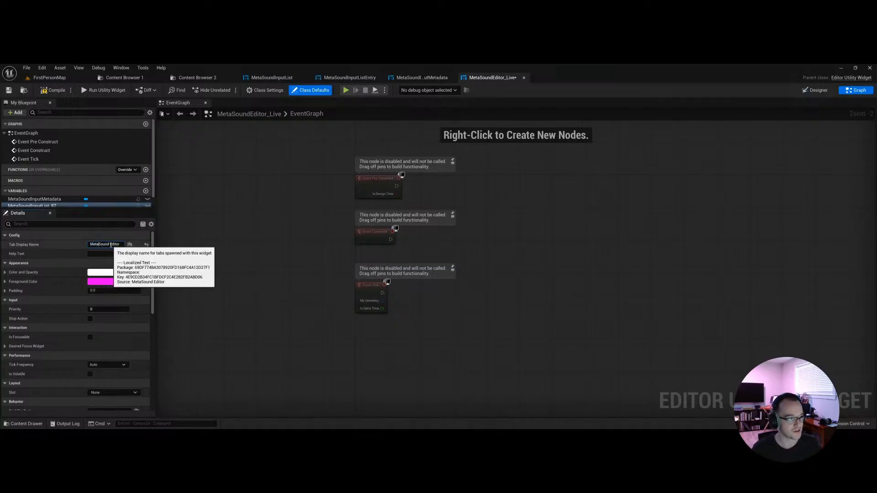
Step: Recompile and save the widget, and run it again to check its tab name
{"action": "left_click", "coordinate": [45, 92]}
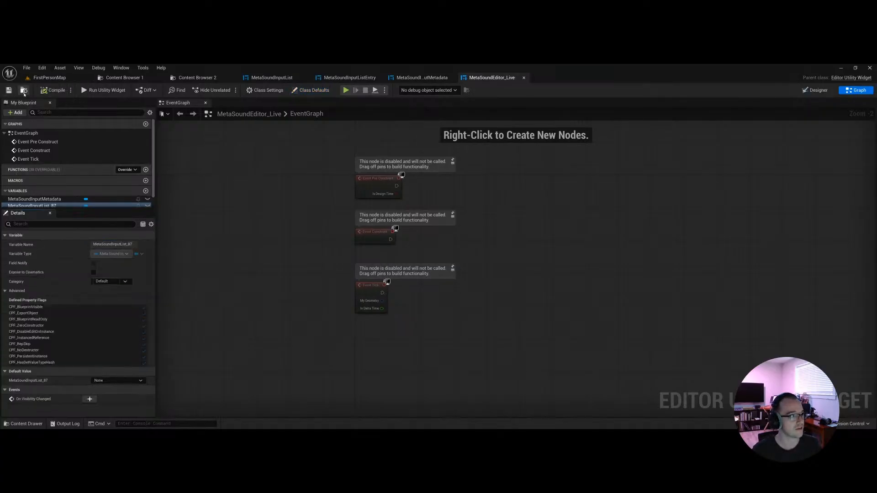
{"action": "left_click", "coordinate": [104, 90]}
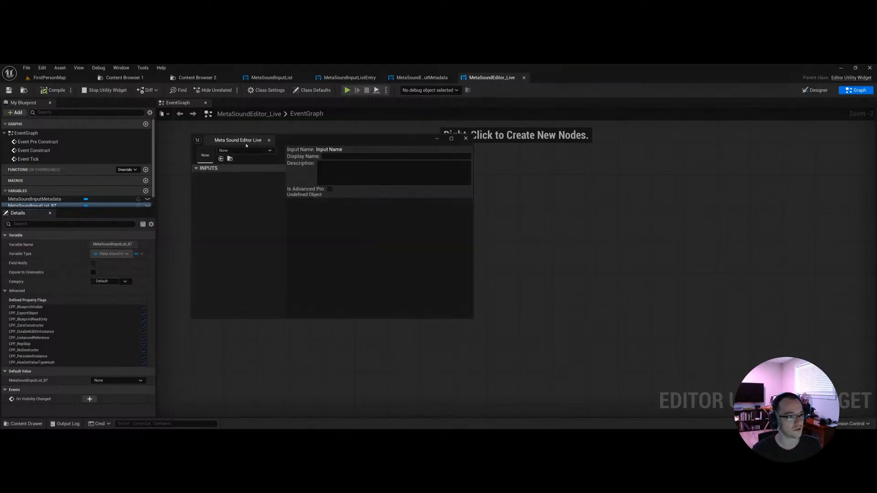
Step: Close and reopen the MetaSoundEditor_Live widget, and run it once more to recheck its tab name
{"action": "left_click", "coordinate": [269, 140]}
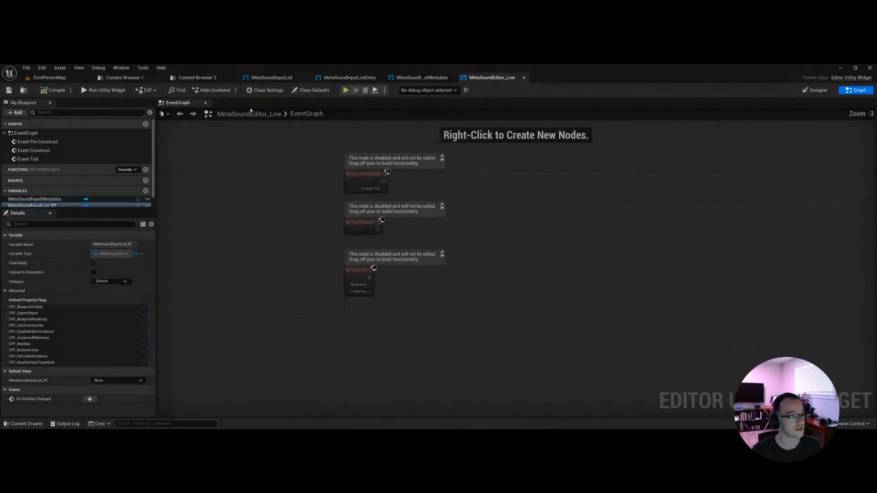
{"action": "middle_click", "coordinate": [477, 79]}
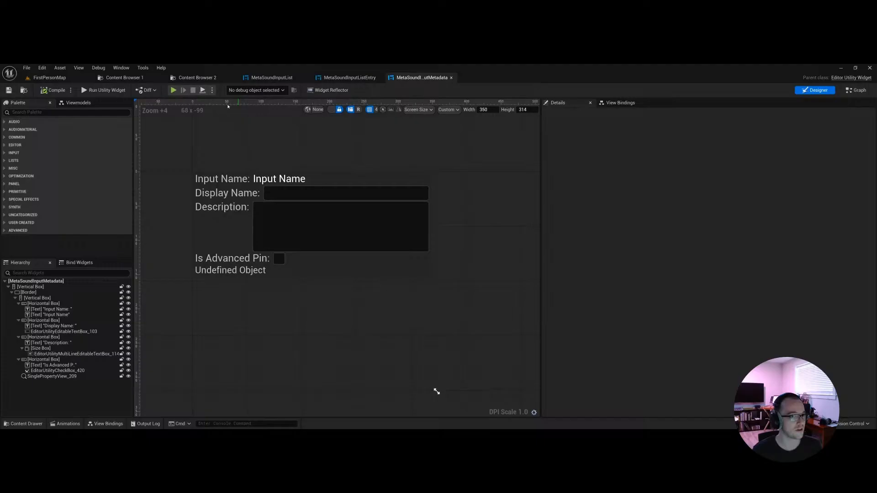
{"action": "left_click", "coordinate": [24, 90]}
{"action": "left_click", "coordinate": [160, 170]}
{"action": "left_click", "coordinate": [166, 155]}
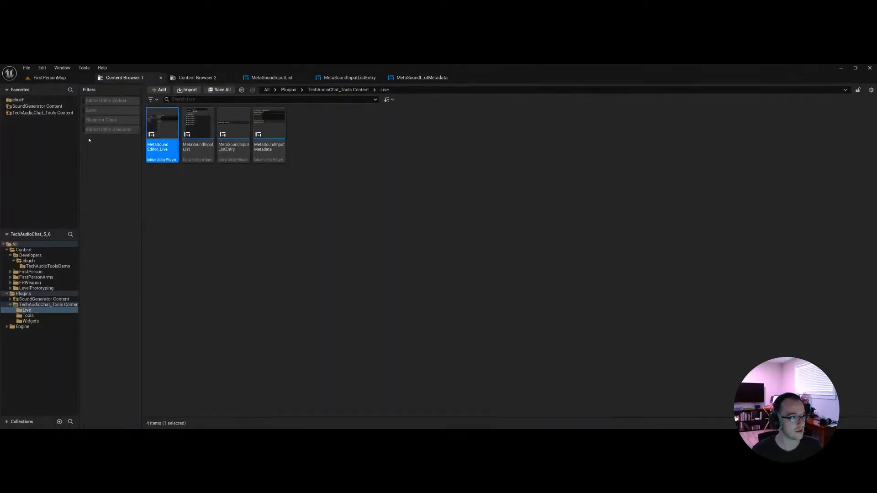
{"action": "left_click", "coordinate": [91, 90]}
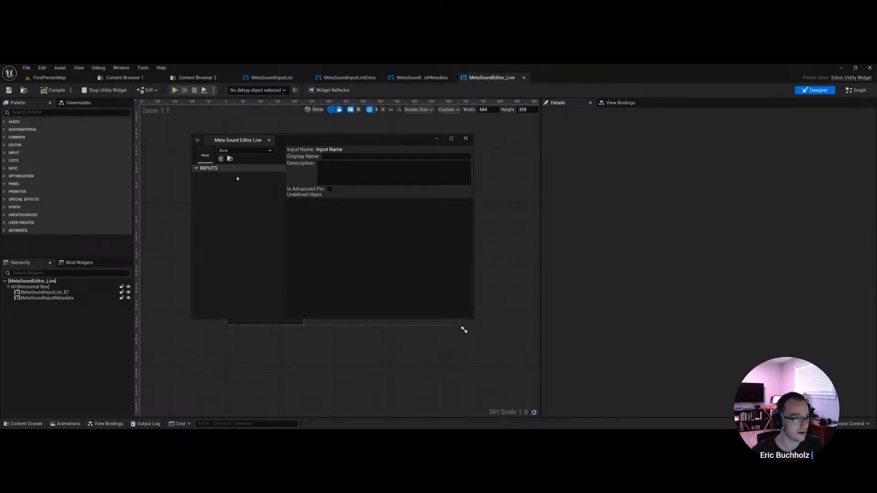
{"action": "left_click", "coordinate": [268, 140]}
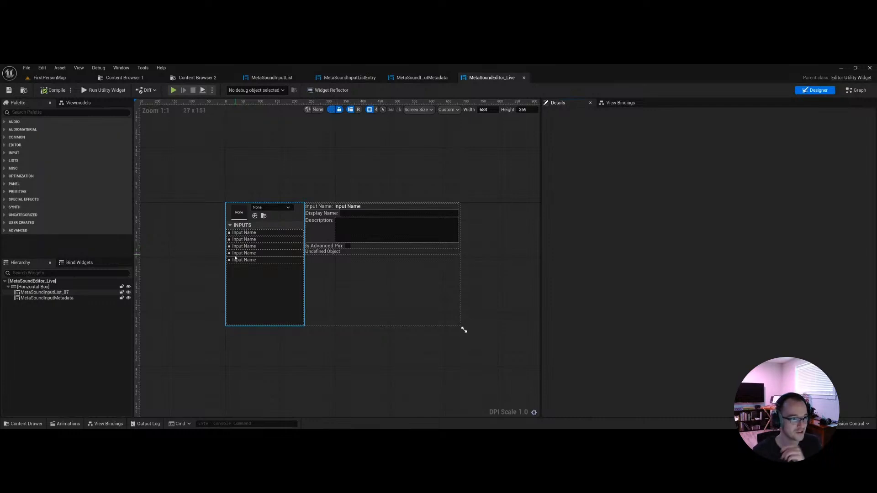
Step: Wrap the MetaSound input list of the MetaSoundEditor_Live widget in a Size Box
{"action": "left_click", "coordinate": [236, 259]}
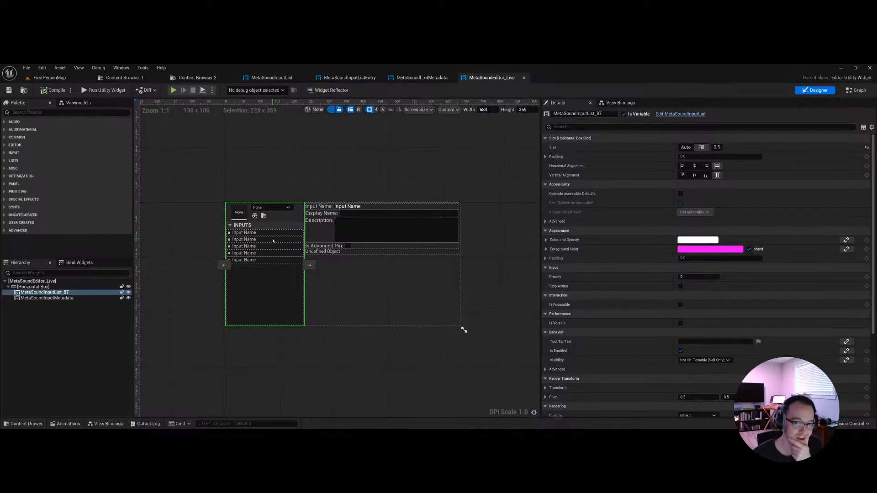
{"action": "right_click", "coordinate": [63, 294]}
{"action": "mouse_move", "coordinate": [100, 376]}
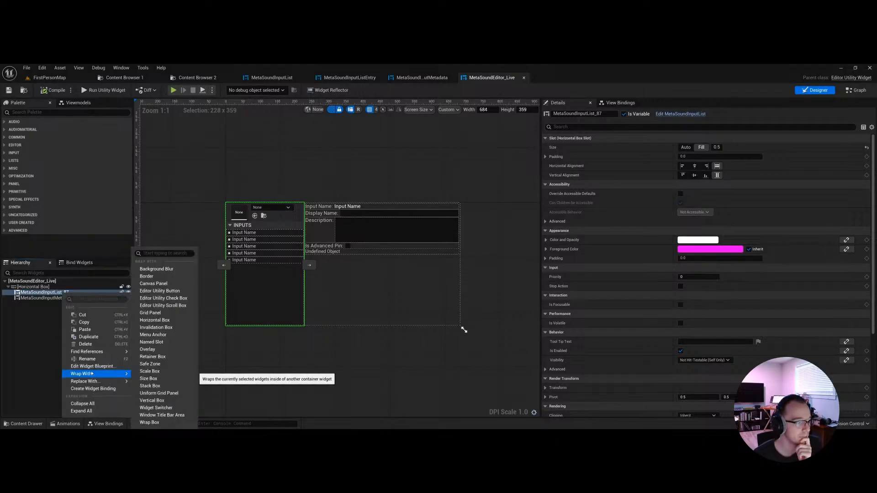
{"action": "left_click", "coordinate": [148, 378]}
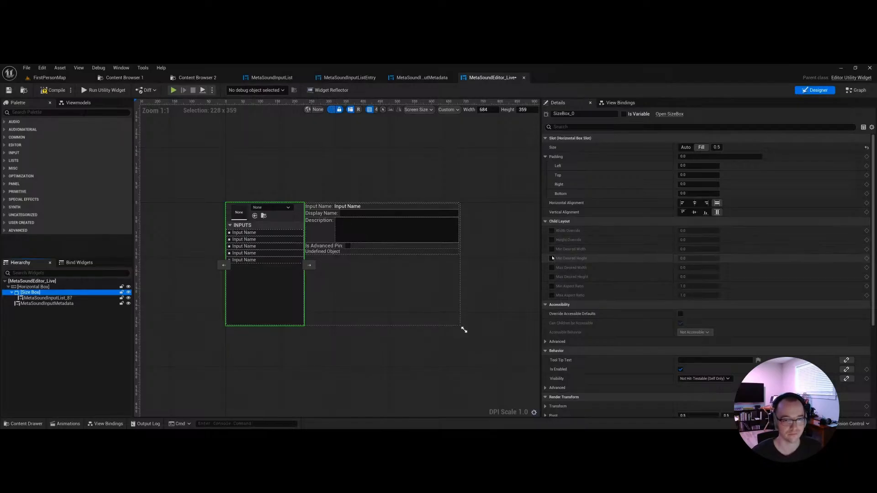
Step: Enable the Size Box's Width Override at 300 and run the widget to check the input list's width
{"action": "left_click", "coordinate": [551, 231]}
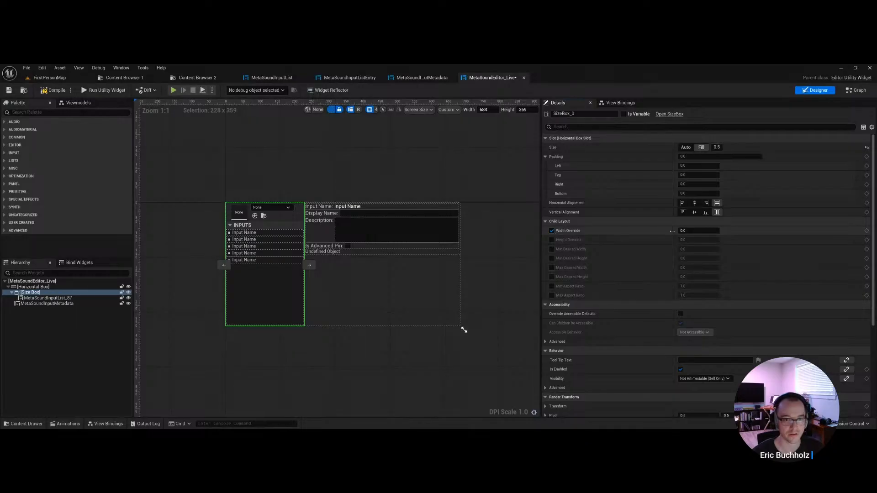
{"action": "left_click", "coordinate": [701, 231]}
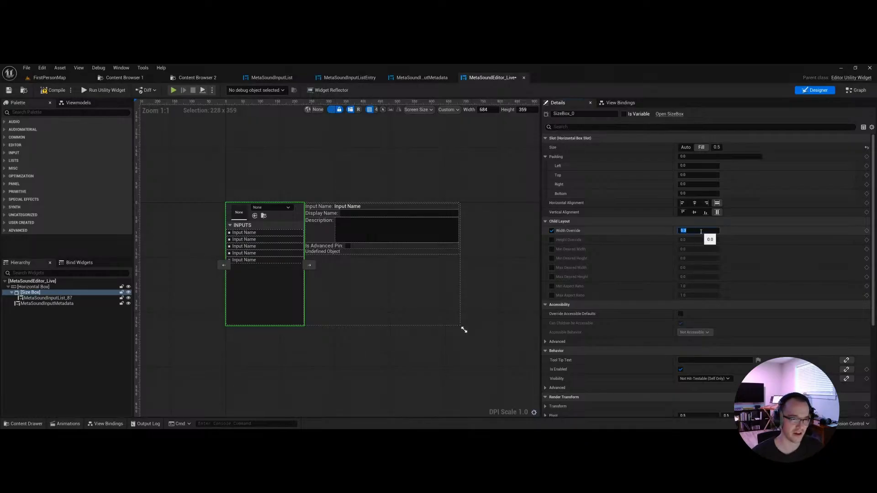
{"action": "type", "text": "300"}
{"action": "key", "text": "Return"}
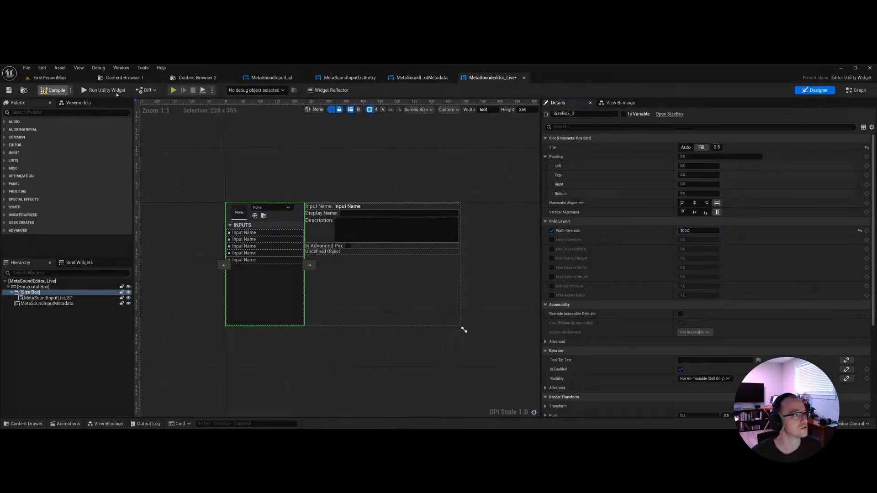
{"action": "left_click", "coordinate": [103, 90]}
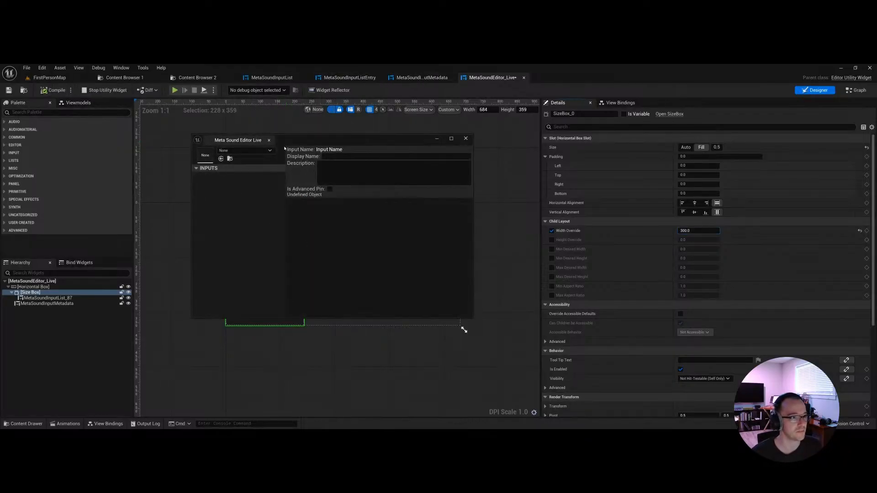
{"action": "left_click_drag", "start_coordinate": [294, 140], "coordinate": [348, 143]}
{"action": "left_click", "coordinate": [520, 140]}
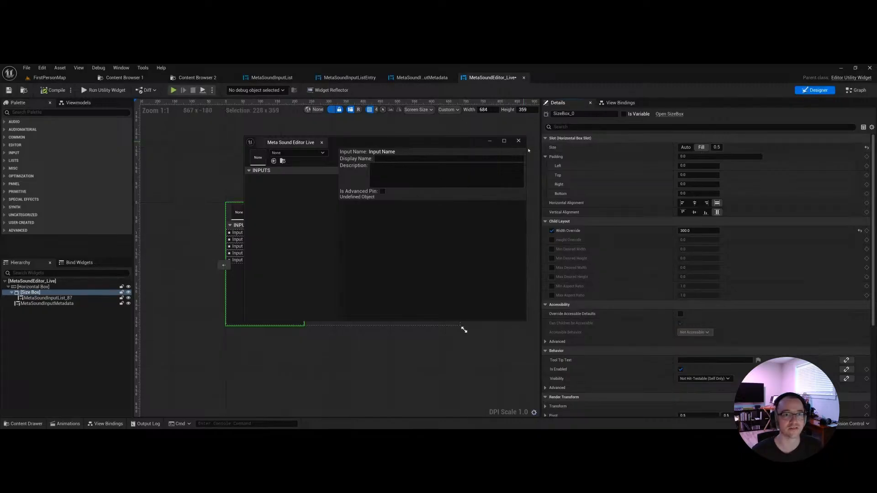
Step: Set the Size Box's slot size to Auto and try Width Override values of 250 and 300
{"action": "left_click", "coordinate": [686, 147]}
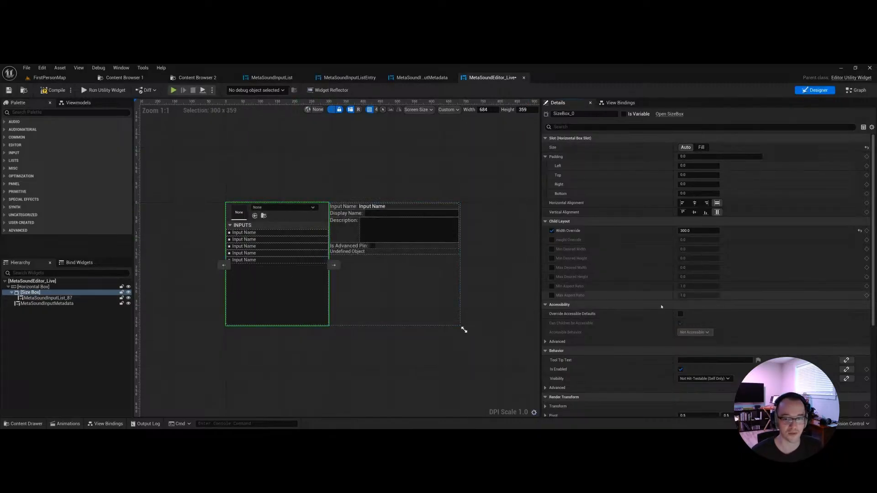
{"action": "left_click", "coordinate": [695, 231]}
{"action": "type", "text": "2"}
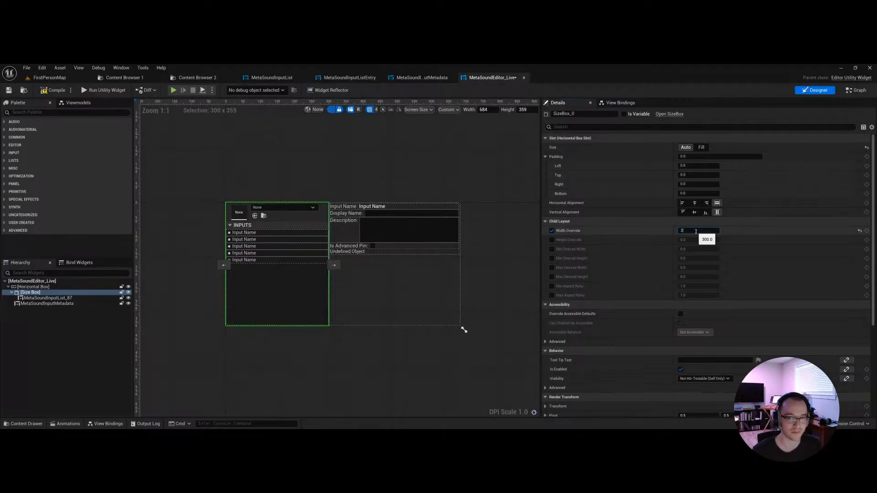
{"action": "type", "text": "5"}
{"action": "key", "text": "Return"}
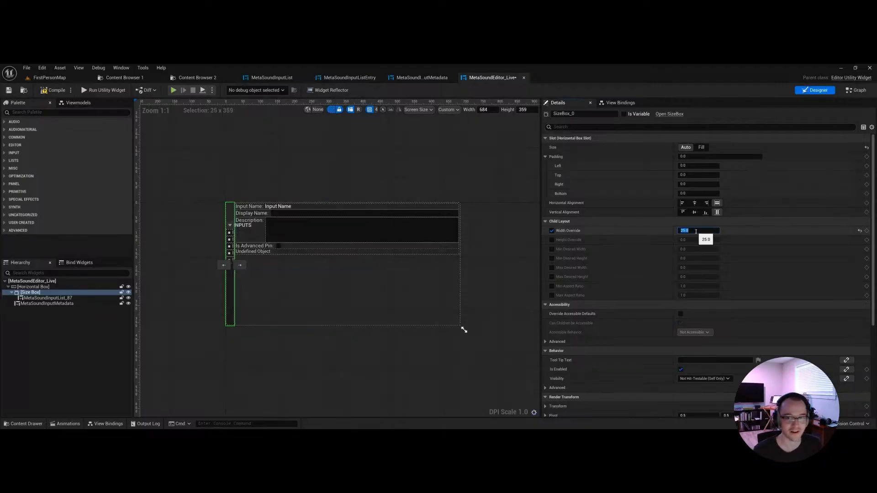
{"action": "type", "text": "250"}
{"action": "key", "text": "Return"}
{"action": "type", "text": "300"}
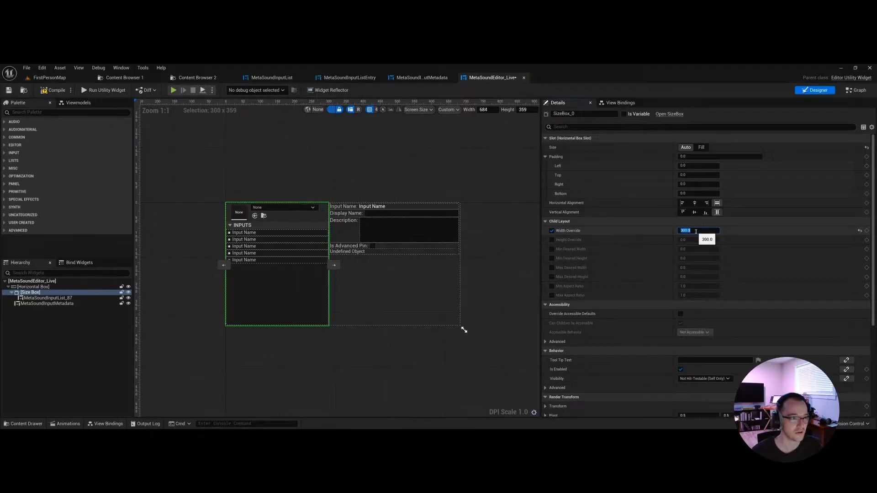
{"action": "key", "text": "Return"}
Step: Enlarge the designer preview to about 710 by 425 and set the Size Box's Width Override to 250
{"action": "left_click_drag", "start_coordinate": [410, 321], "coordinate": [419, 337]}
{"action": "left_click", "coordinate": [702, 232]}
{"action": "type", "text": "250"}
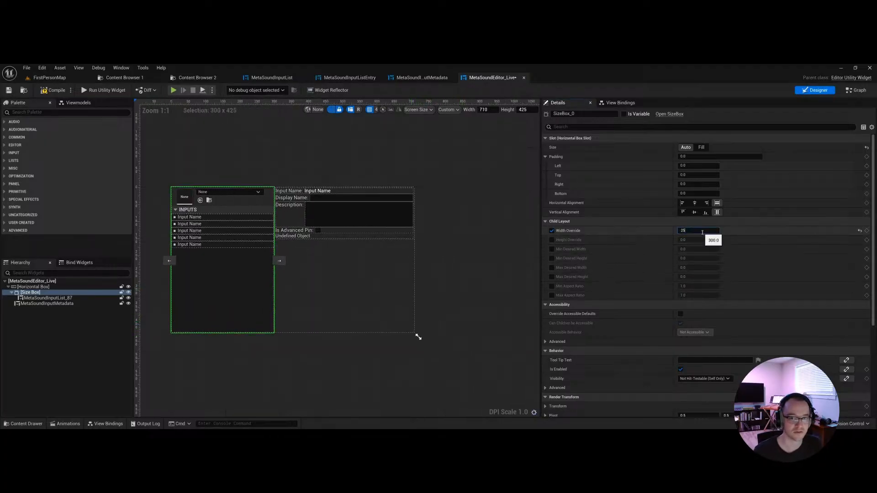
{"action": "key", "text": "Return"}
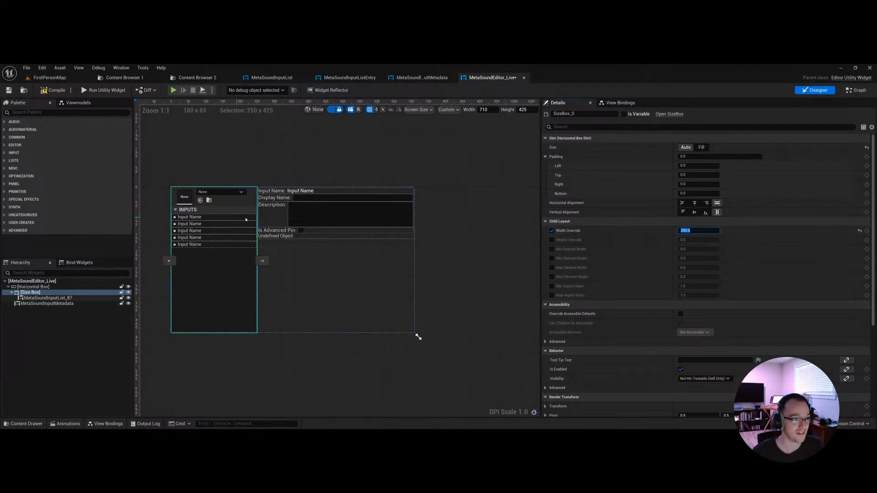
Step: Compile and save the MetaSoundEditor_Live widget with its fixed-width input list, and run it
{"action": "left_click", "coordinate": [275, 178]}
{"action": "left_click", "coordinate": [52, 90]}
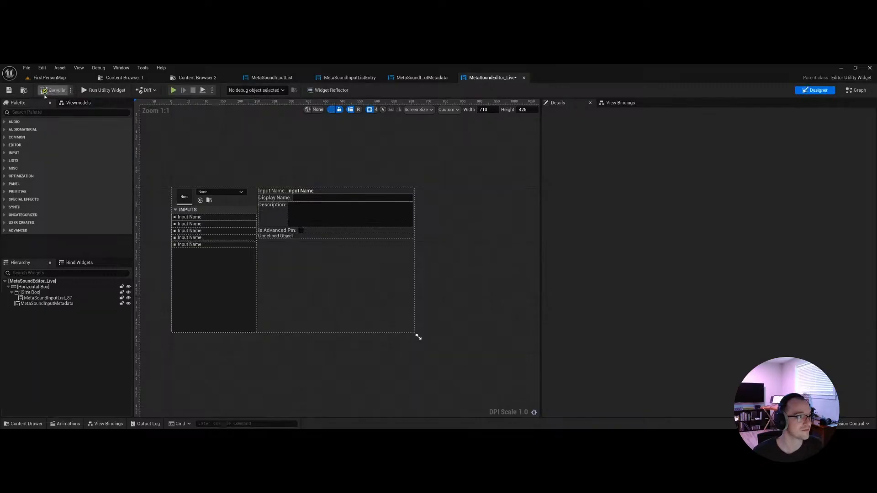
{"action": "left_click", "coordinate": [9, 90]}
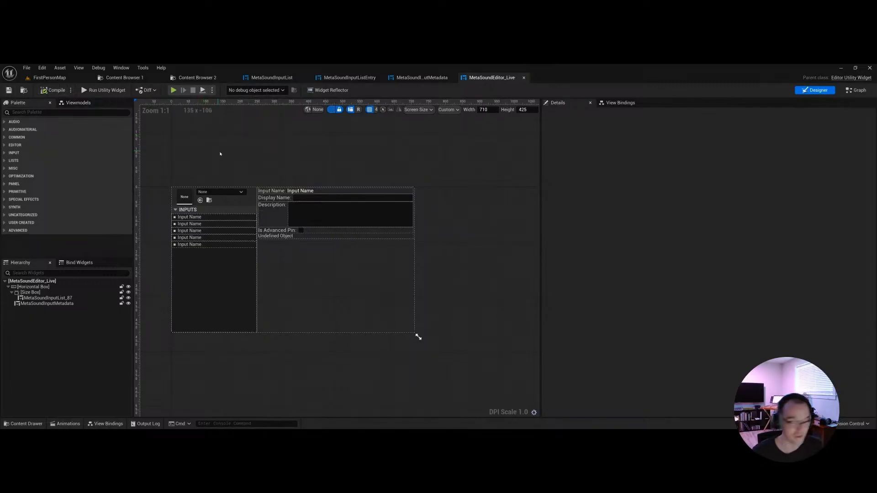
{"action": "left_click", "coordinate": [103, 90]}
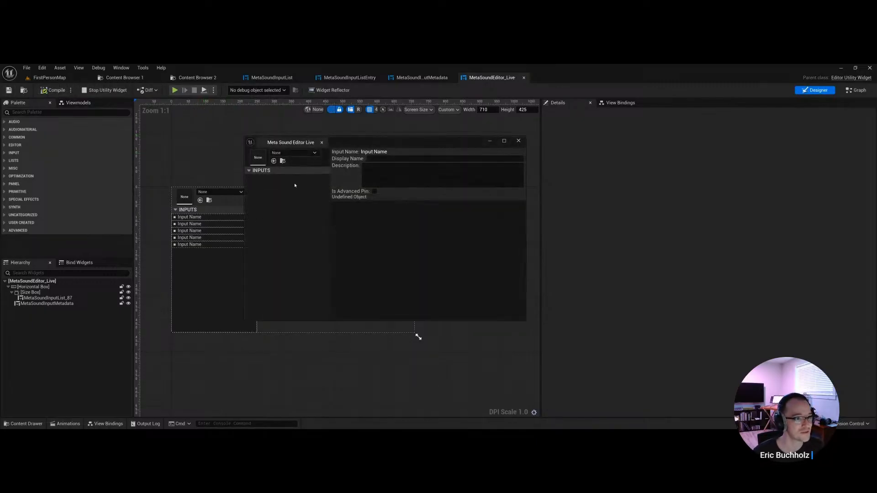
Step: Shrink the running widget window and assign the MyPrototype MetaSound to test its layout, closing the window when done
{"action": "left_click_drag", "start_coordinate": [348, 145], "coordinate": [328, 160]}
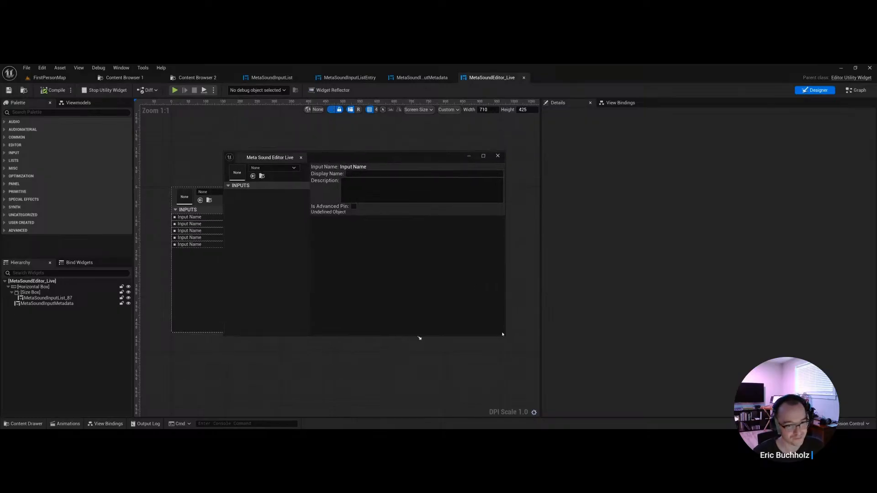
{"action": "left_click_drag", "start_coordinate": [504, 336], "coordinate": [452, 307]}
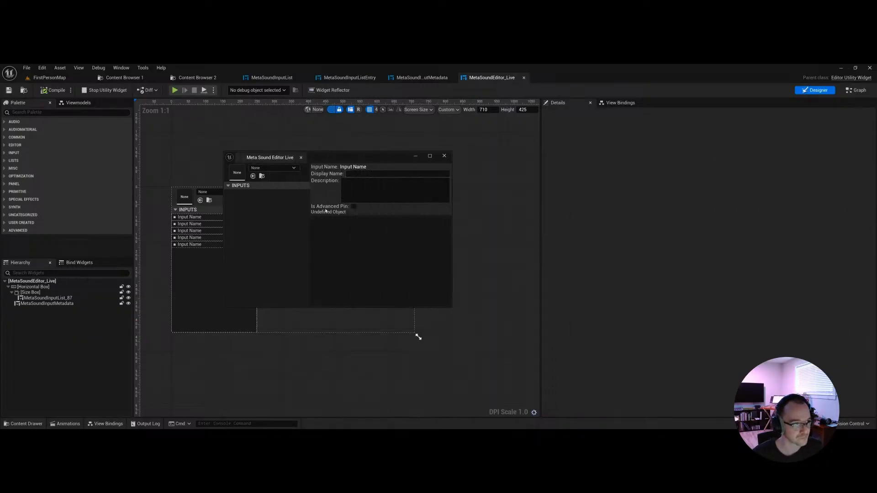
{"action": "left_click", "coordinate": [270, 168]}
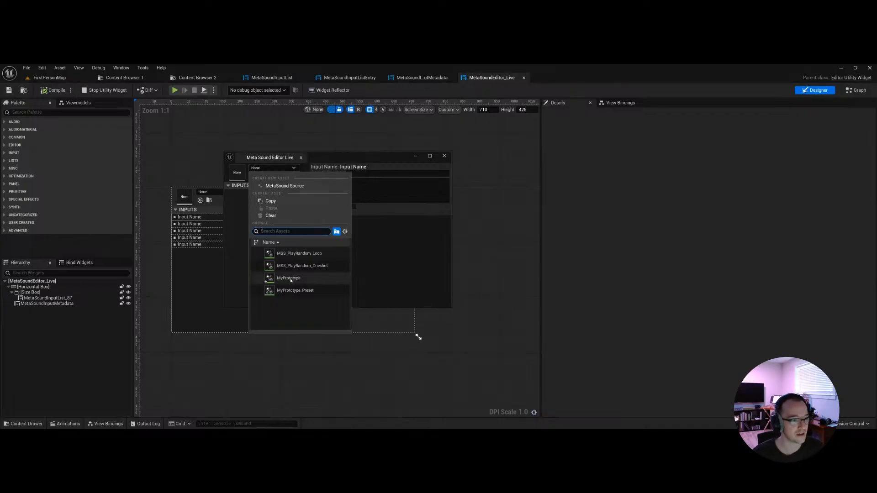
{"action": "left_click", "coordinate": [290, 279]}
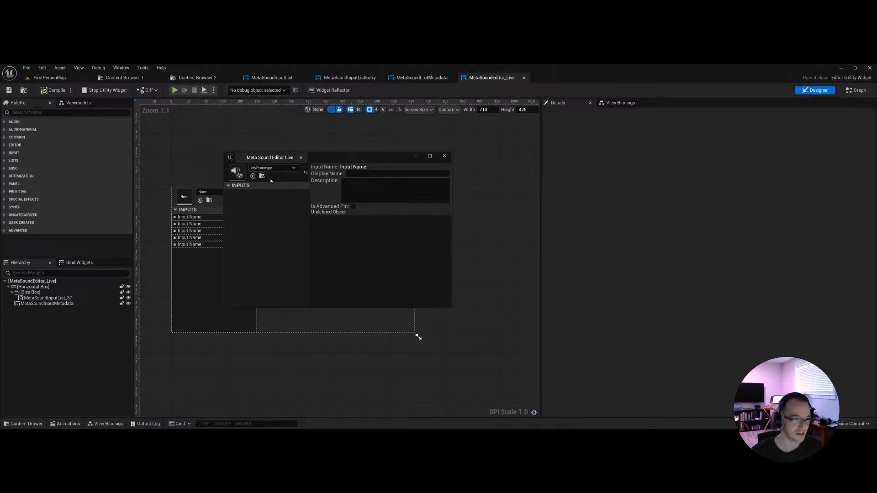
{"action": "middle_click", "coordinate": [282, 158]}
Step: Shrink the designer preview of the MetaSoundEditor_Live widget to about 566 by 278
{"action": "right_click_drag", "start_coordinate": [264, 151], "coordinate": [295, 160]}
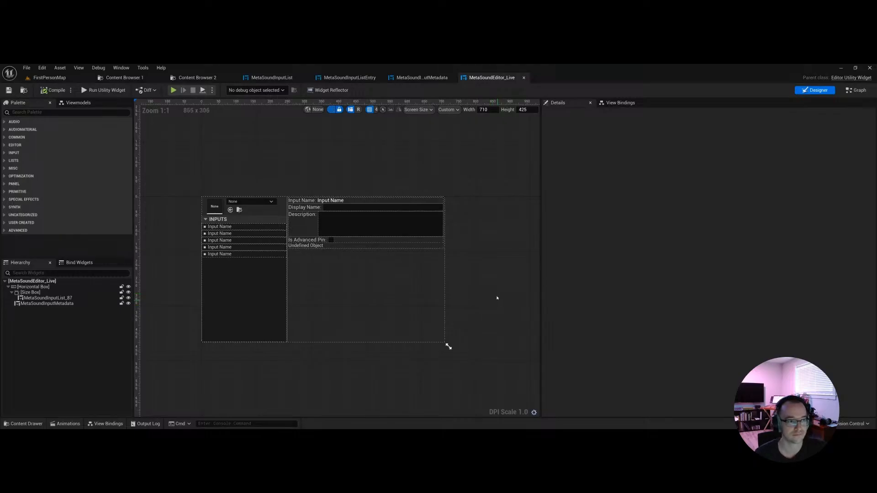
{"action": "scroll", "coordinate": [320, 256], "scroll_direction": "up", "scroll_amount": 2}
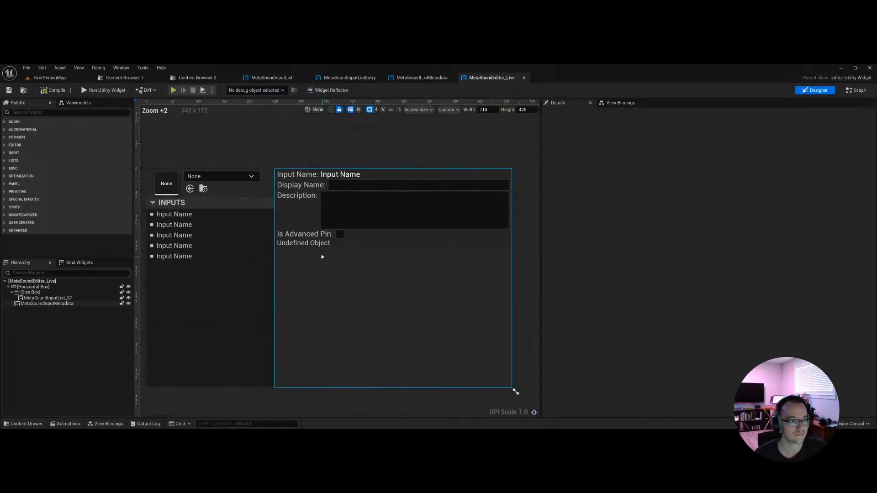
{"action": "scroll", "coordinate": [322, 257], "scroll_direction": "down", "scroll_amount": 1}
{"action": "left_click", "coordinate": [474, 249]}
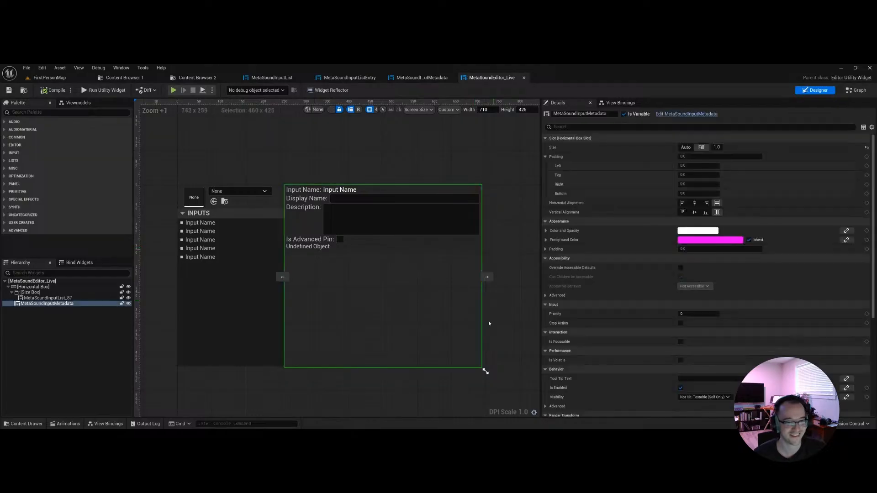
{"action": "left_click_drag", "start_coordinate": [484, 371], "coordinate": [423, 308]}
{"action": "left_click", "coordinate": [472, 313]}
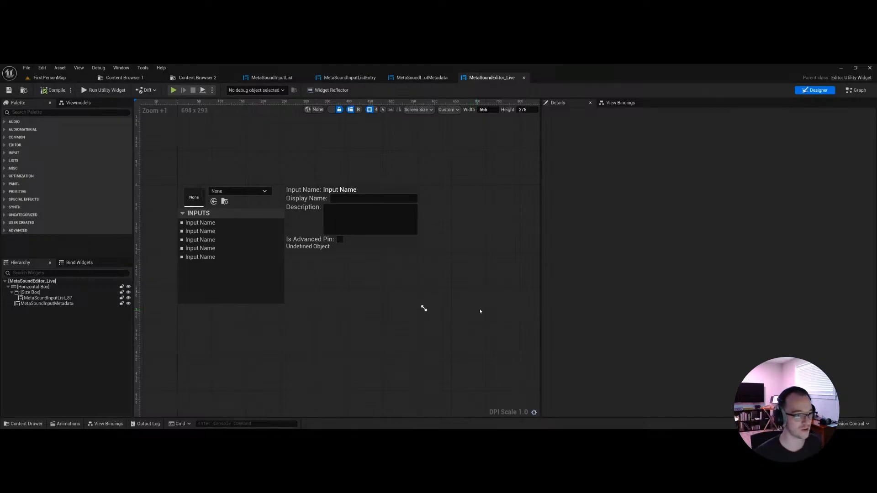
{"action": "right_click_drag", "start_coordinate": [470, 263], "coordinate": [485, 264]}
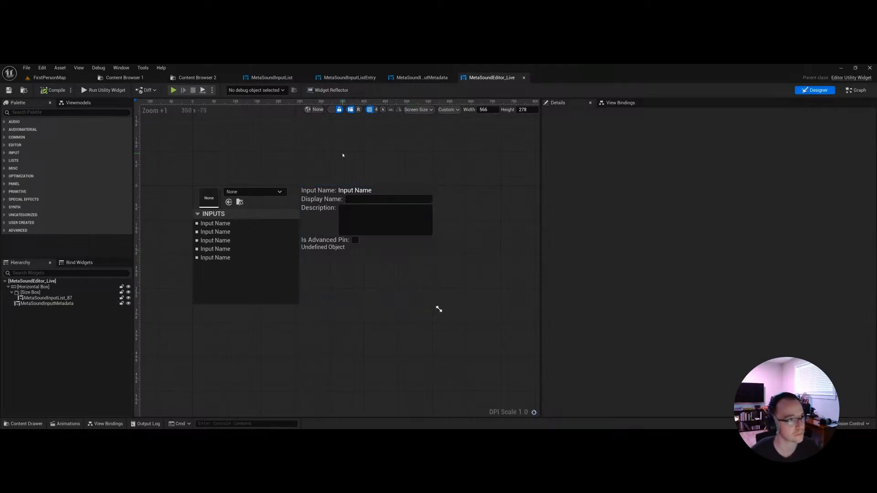
{"action": "right_click_drag", "start_coordinate": [341, 155], "coordinate": [348, 161]}
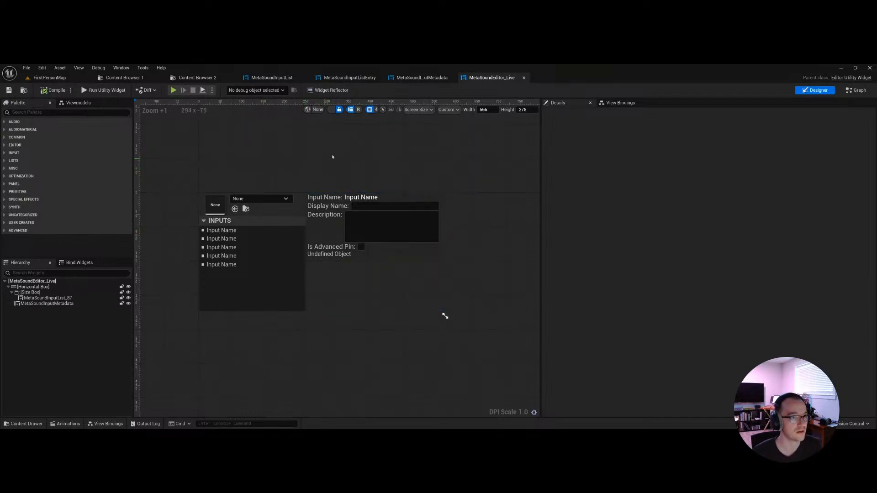
Step: Review the MetaSoundInputListEntry widget's layout and return to the MetaSoundEditor_Live widget
{"action": "left_click", "coordinate": [349, 78]}
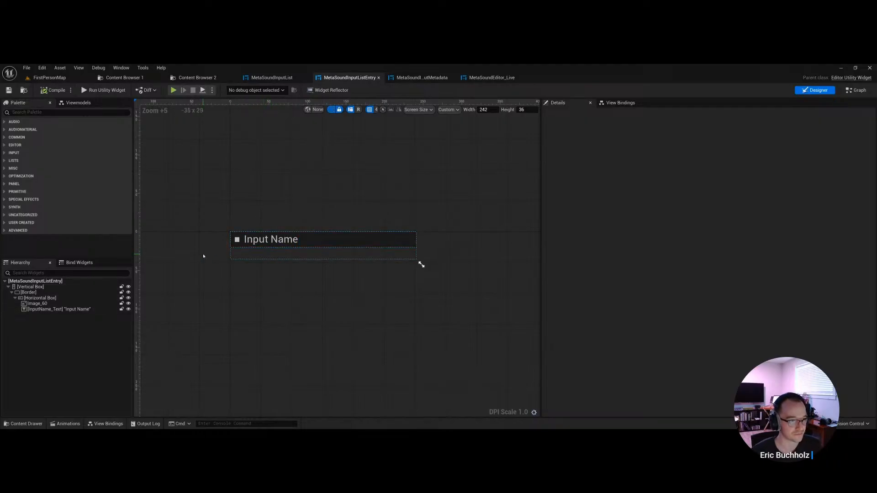
{"action": "right_click_drag", "start_coordinate": [203, 256], "coordinate": [226, 249]}
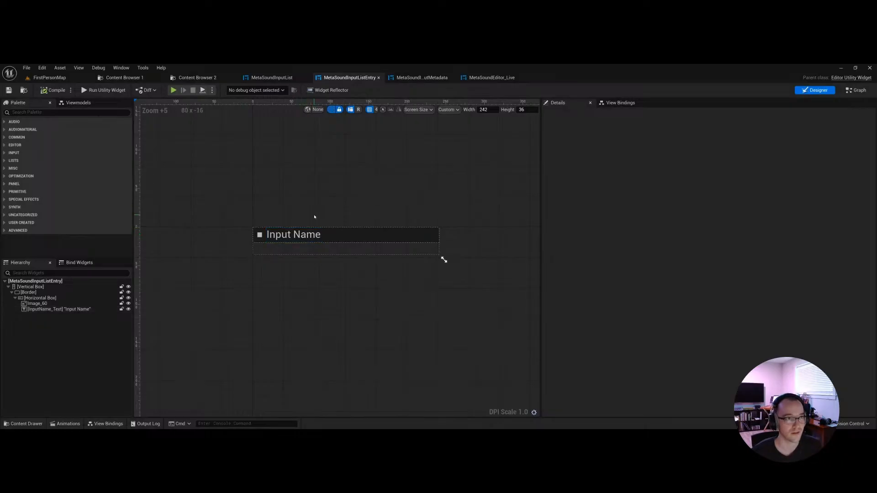
{"action": "left_click", "coordinate": [490, 78]}
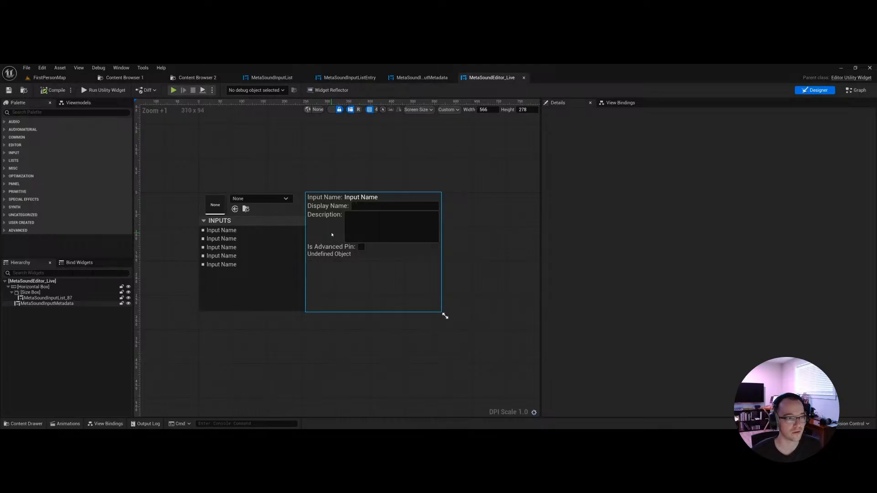
Step: Switch to the MetaSoundInputListEntry widget and examine the properties of its Input Name text
{"action": "scroll", "coordinate": [316, 247], "scroll_direction": "up", "scroll_amount": 1}
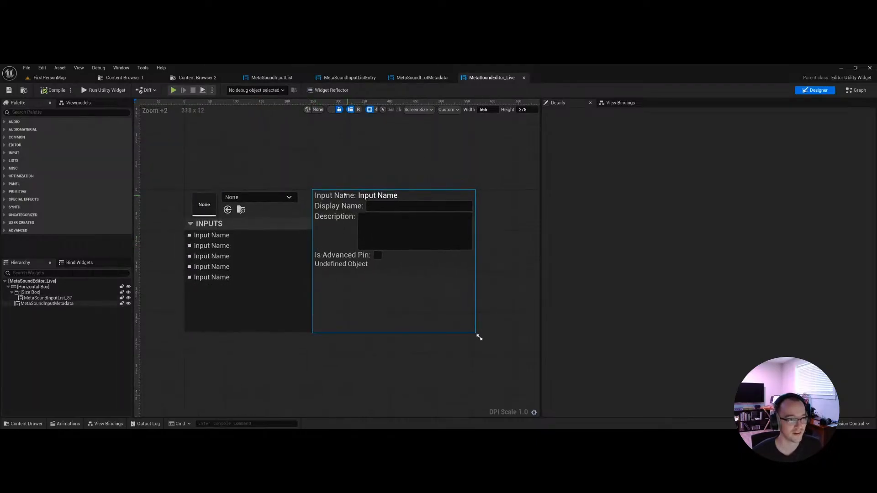
{"action": "left_click", "coordinate": [340, 218]}
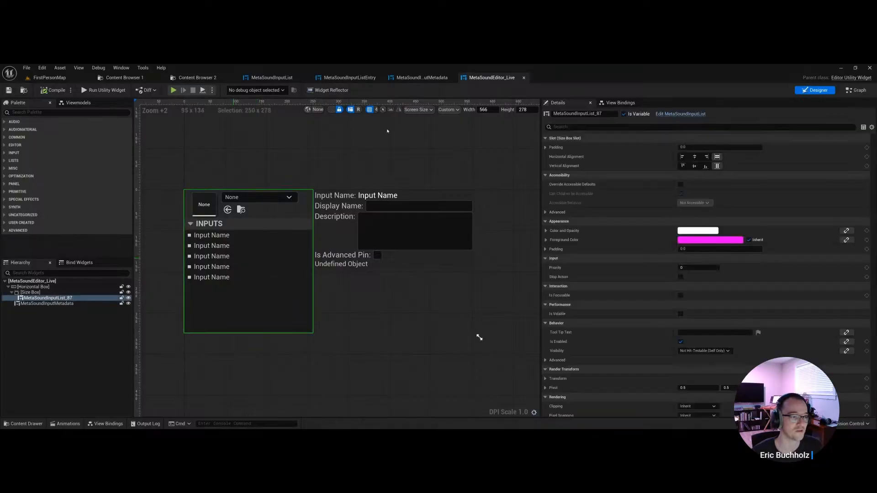
{"action": "left_click", "coordinate": [350, 78]}
{"action": "scroll", "coordinate": [315, 229], "scroll_direction": "up", "scroll_amount": 4}
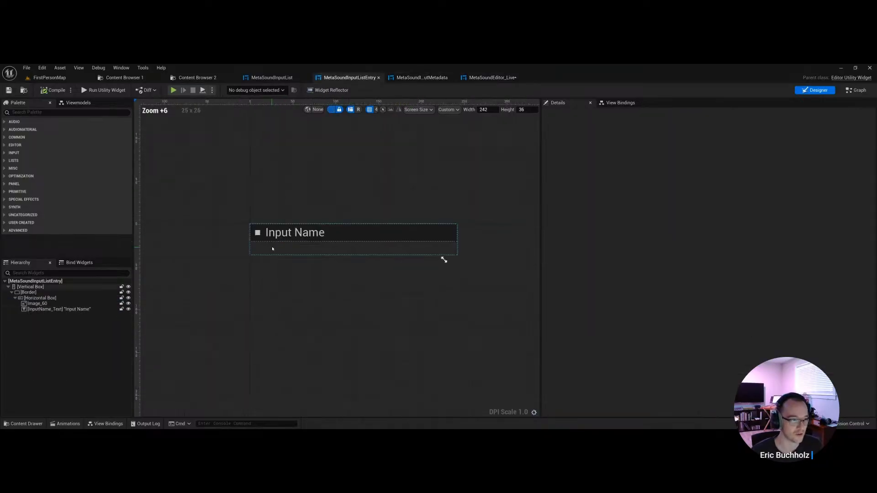
{"action": "left_click", "coordinate": [314, 230]}
{"action": "right_click_drag", "start_coordinate": [328, 208], "coordinate": [287, 207]}
{"action": "left_click", "coordinate": [259, 257]}
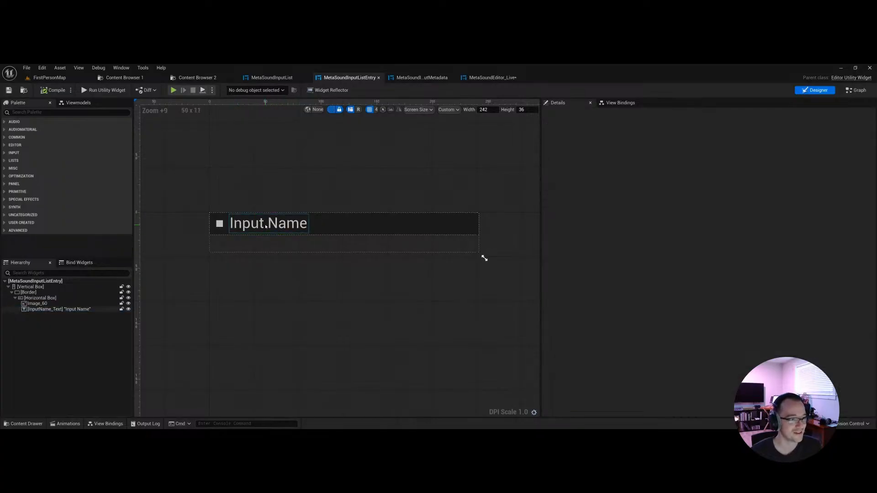
{"action": "left_click", "coordinate": [268, 226]}
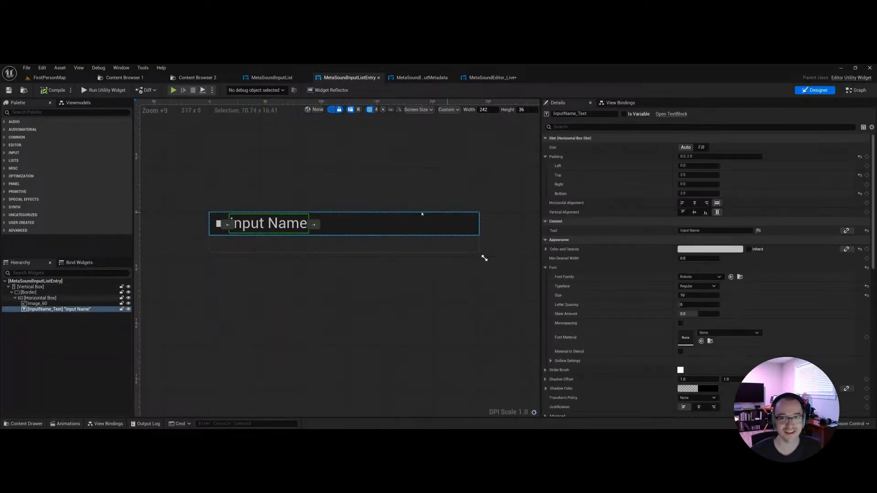
{"action": "left_click", "coordinate": [184, 175]}
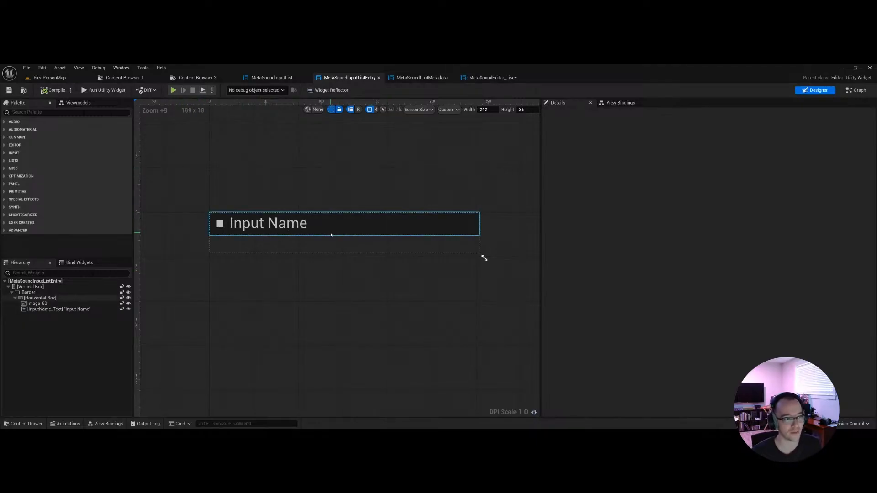
Step: Bring up the viewmodels and the view bindings of the MetaSoundInputListEntry widget
{"action": "left_click", "coordinate": [77, 103]}
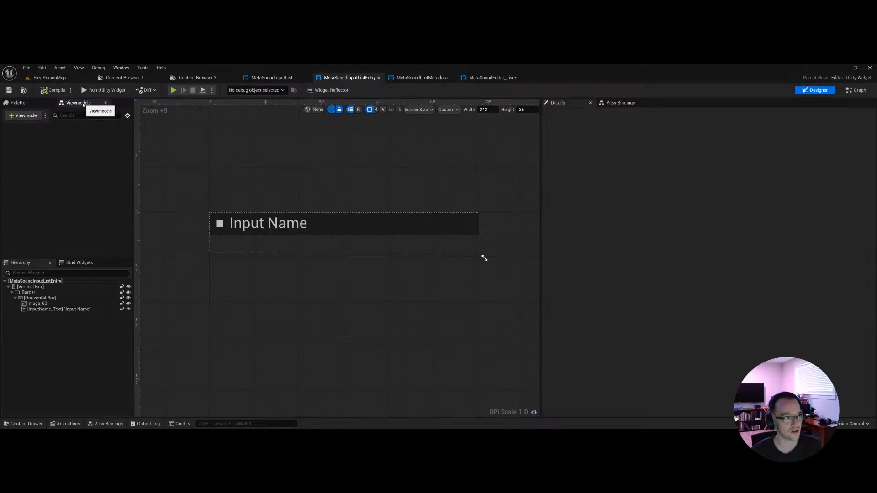
{"action": "left_click", "coordinate": [121, 68]}
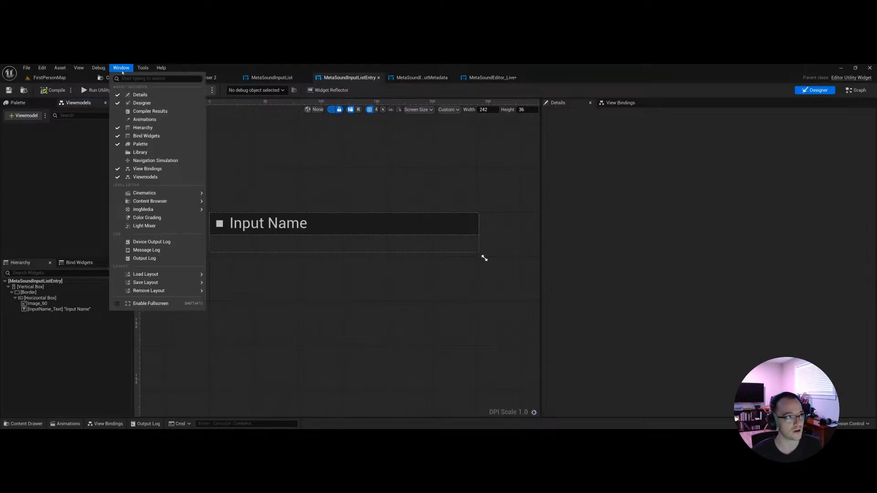
{"action": "left_click", "coordinate": [144, 169]}
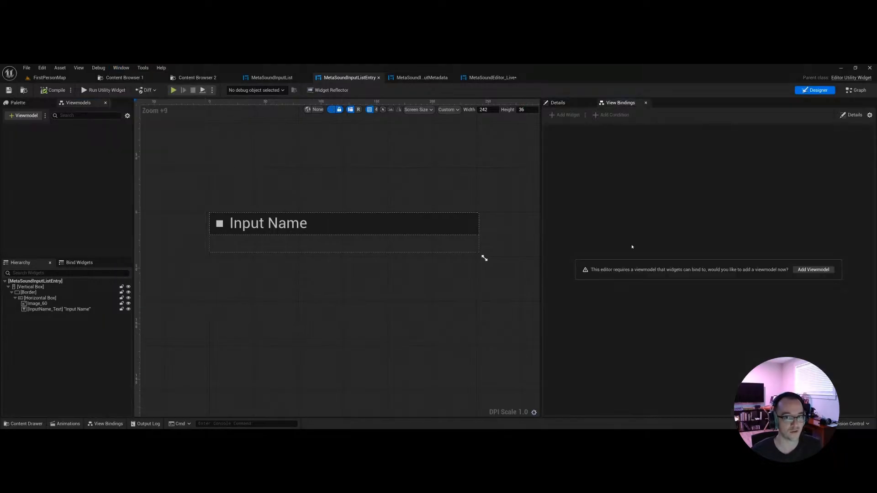
{"action": "left_click", "coordinate": [97, 171]}
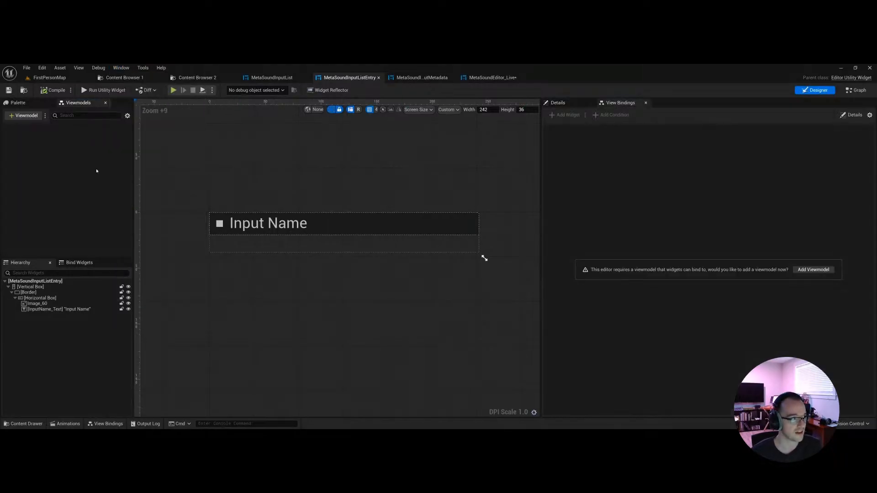
Step: Add the MetaSound Input Editor Viewmodel, a child of MetaSound Input Viewmodel, to the widget
{"action": "left_click", "coordinate": [23, 116]}
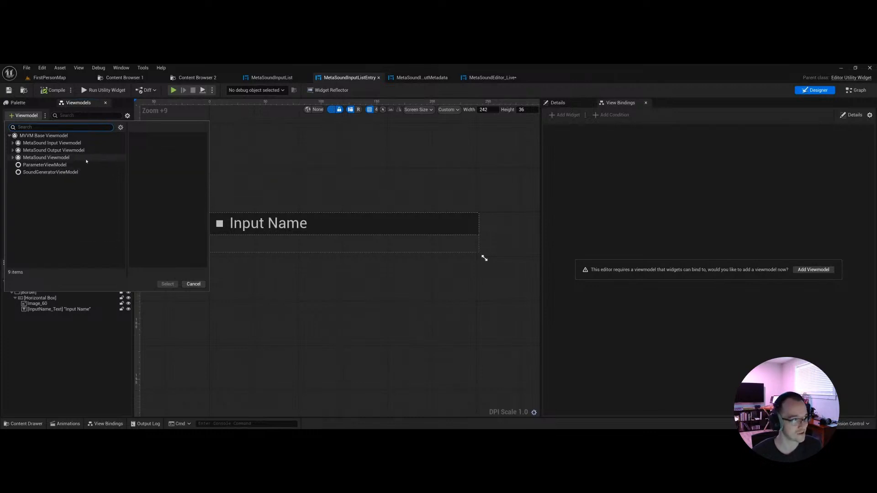
{"action": "left_click", "coordinate": [39, 144]}
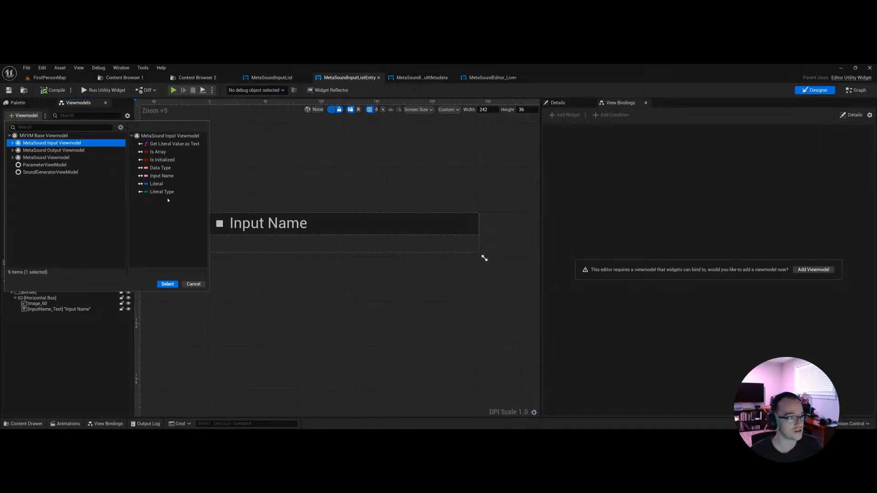
{"action": "left_click", "coordinate": [13, 143]}
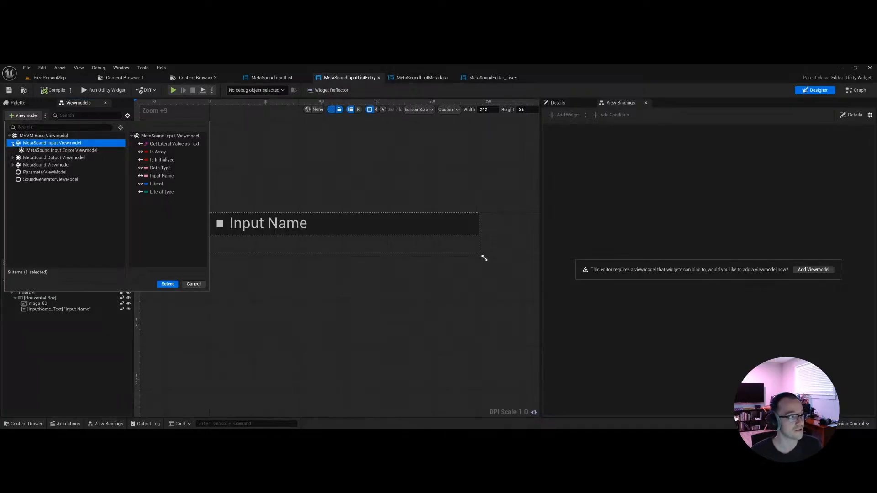
{"action": "left_click", "coordinate": [86, 150]}
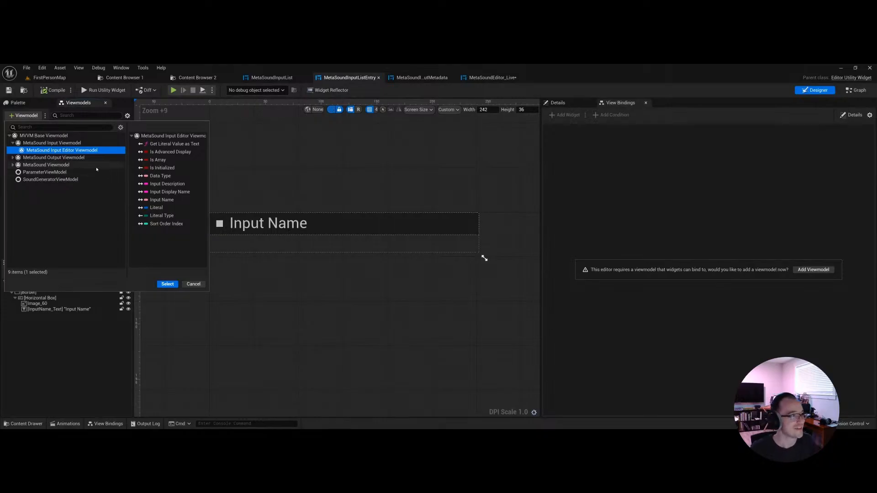
{"action": "left_click", "coordinate": [167, 284]}
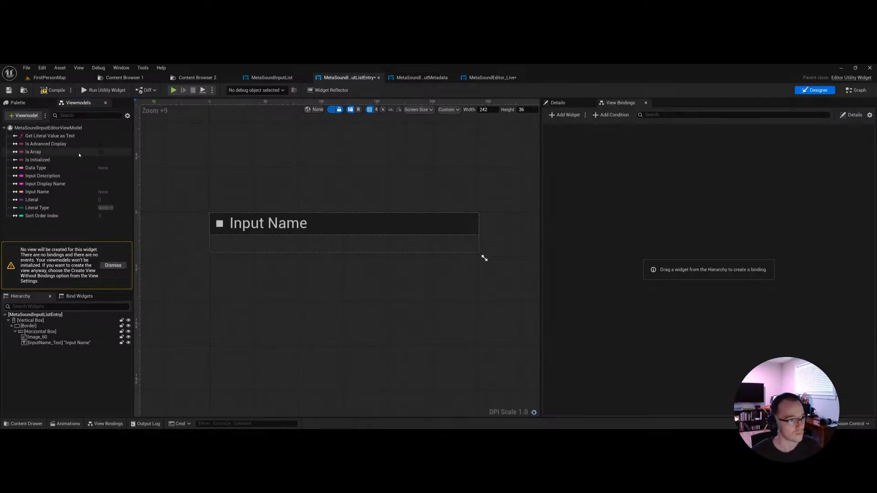
Step: Examine the creation type options of the MetaSoundInputEditorViewModel, leaving the type on Manual
{"action": "left_click", "coordinate": [59, 131]}
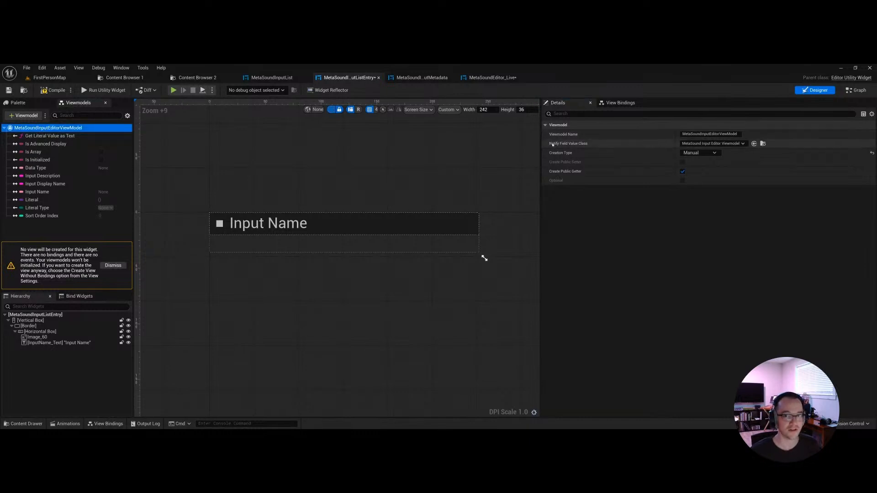
{"action": "left_click", "coordinate": [710, 154]}
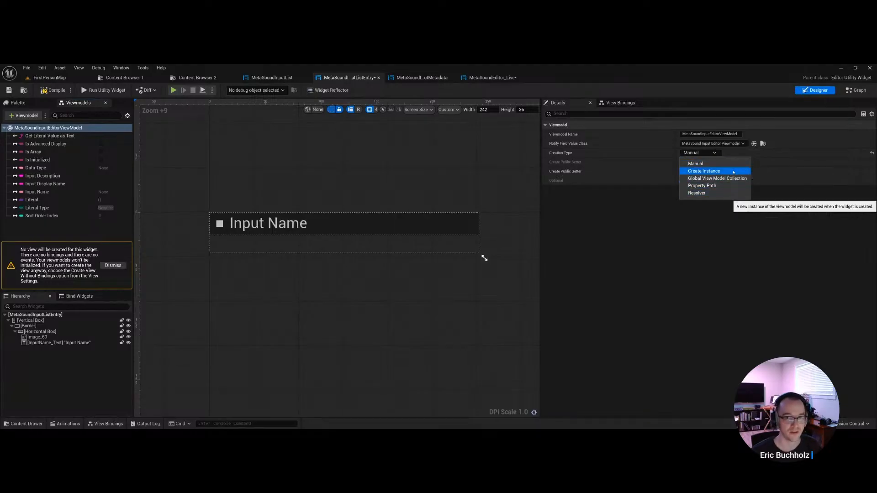
{"action": "left_click", "coordinate": [696, 164]}
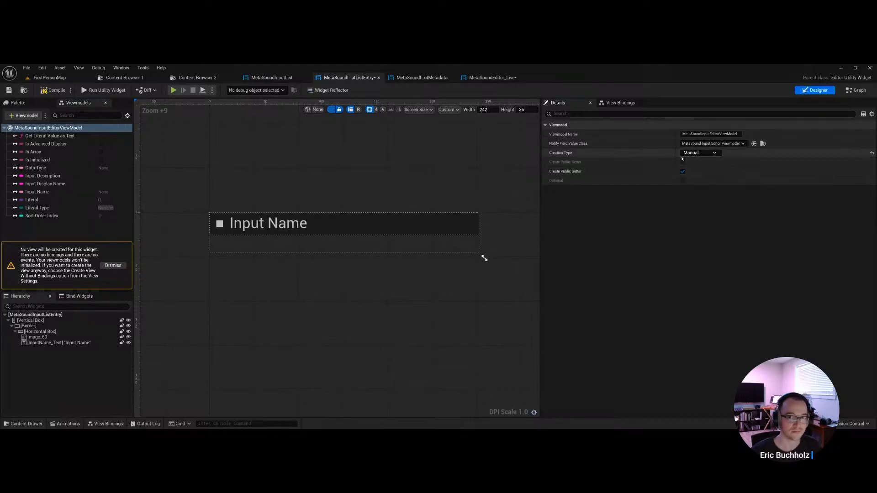
{"action": "left_click", "coordinate": [710, 153]}
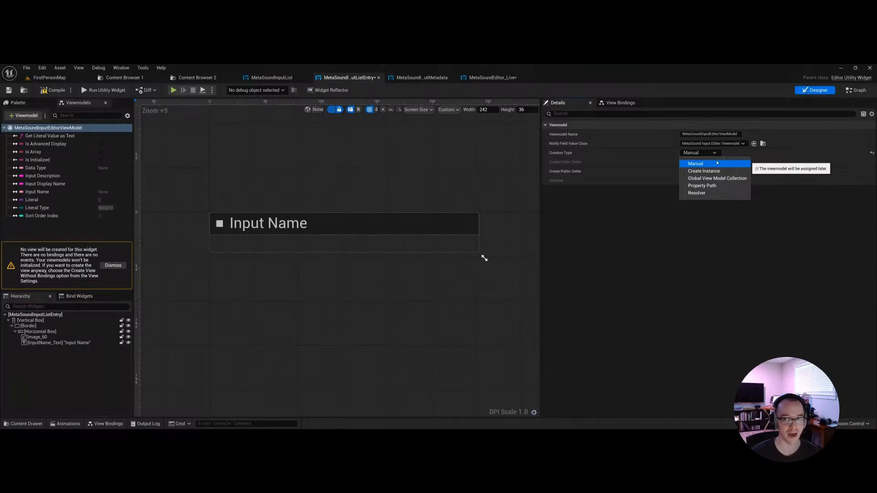
{"action": "left_click", "coordinate": [631, 160]}
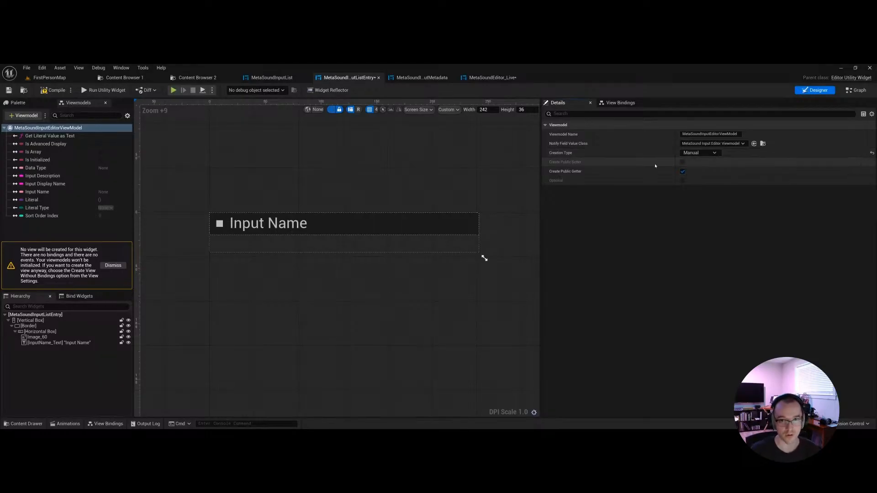
{"action": "left_click", "coordinate": [700, 153]}
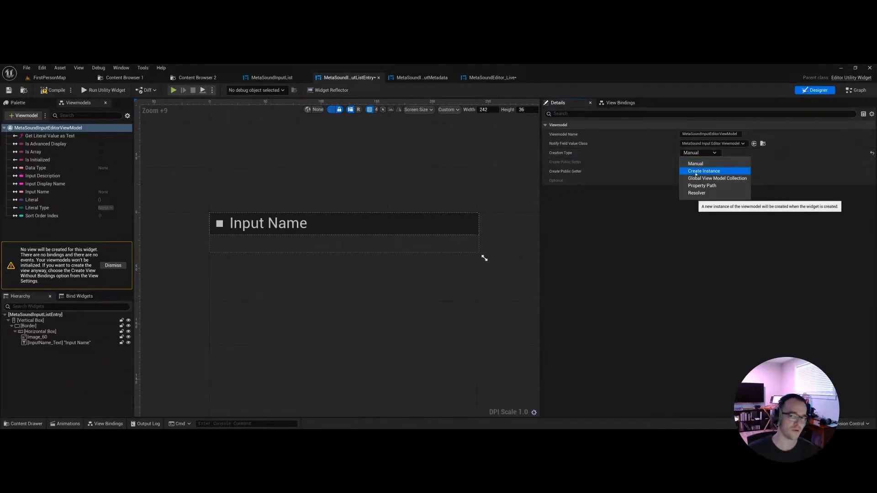
{"action": "left_click", "coordinate": [664, 271]}
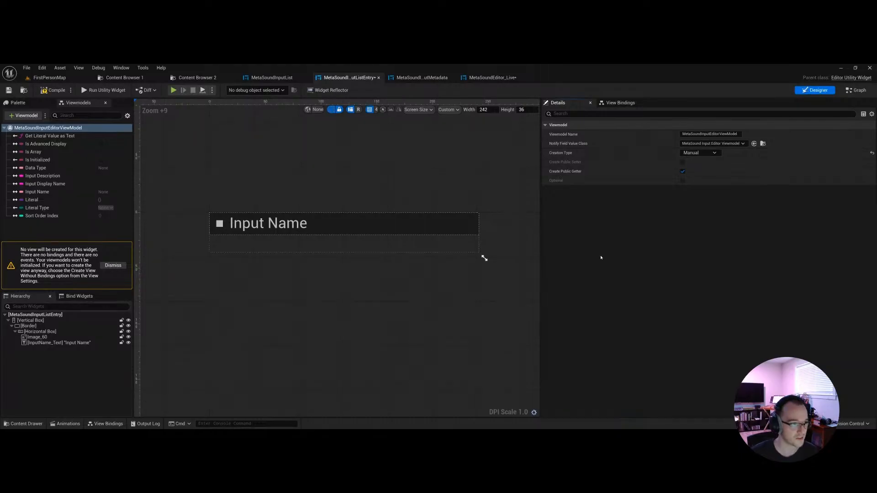
Step: Add a view binding for the InputName_Text text block, keeping that text block as the bound widget
{"action": "left_click", "coordinate": [270, 226]}
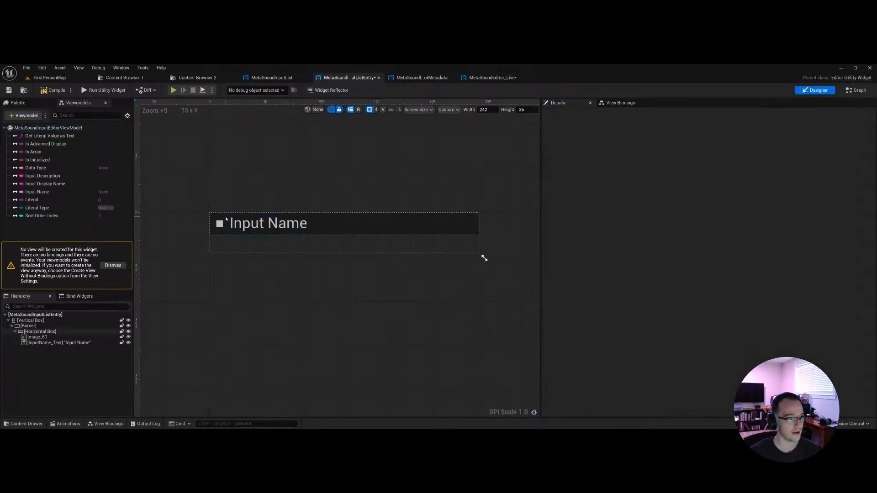
{"action": "left_click", "coordinate": [248, 229]}
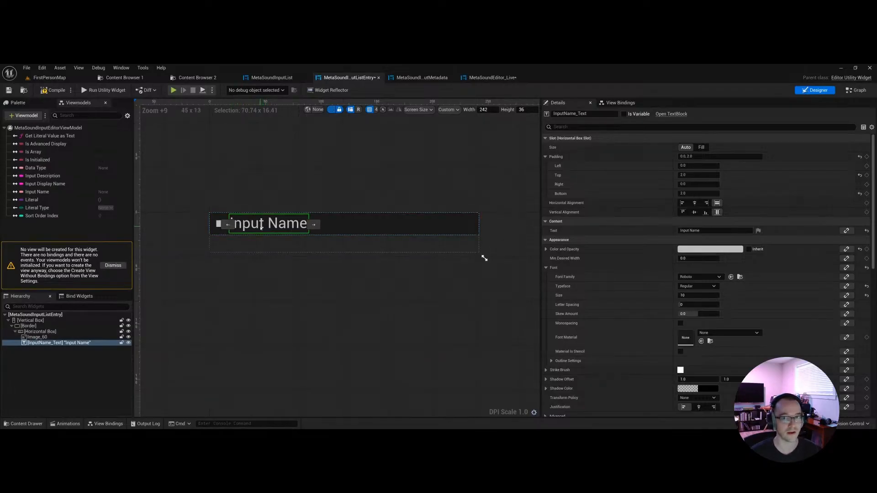
{"action": "left_click", "coordinate": [620, 102]}
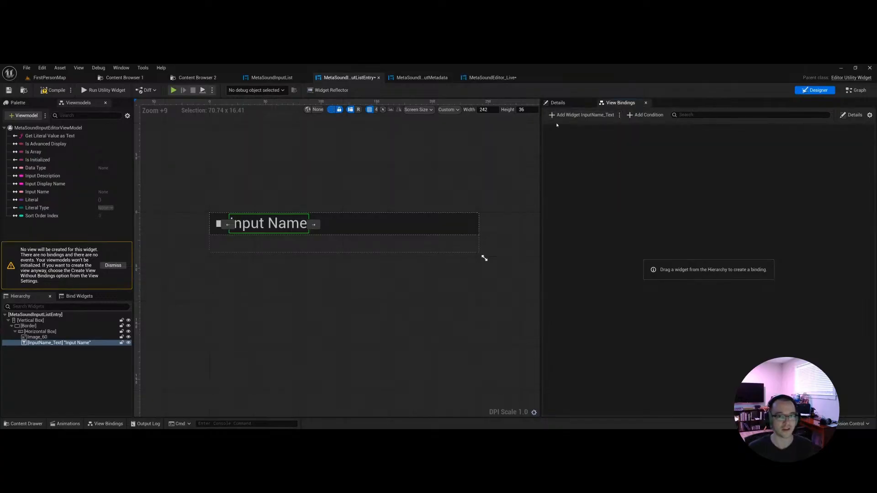
{"action": "left_click", "coordinate": [602, 116]}
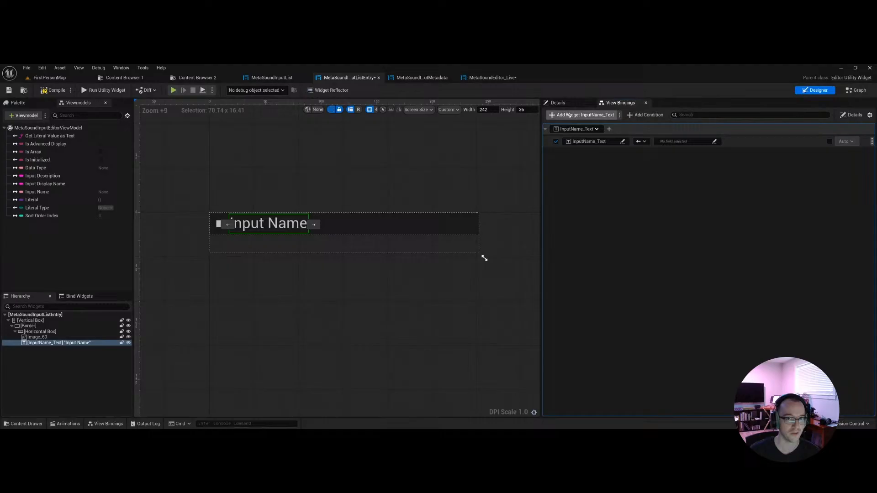
{"action": "left_click", "coordinate": [589, 141]}
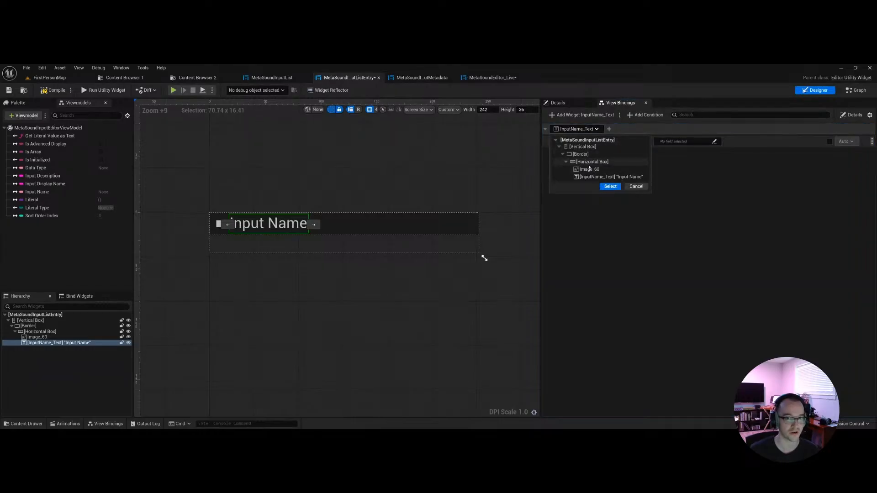
{"action": "left_click", "coordinate": [587, 129]}
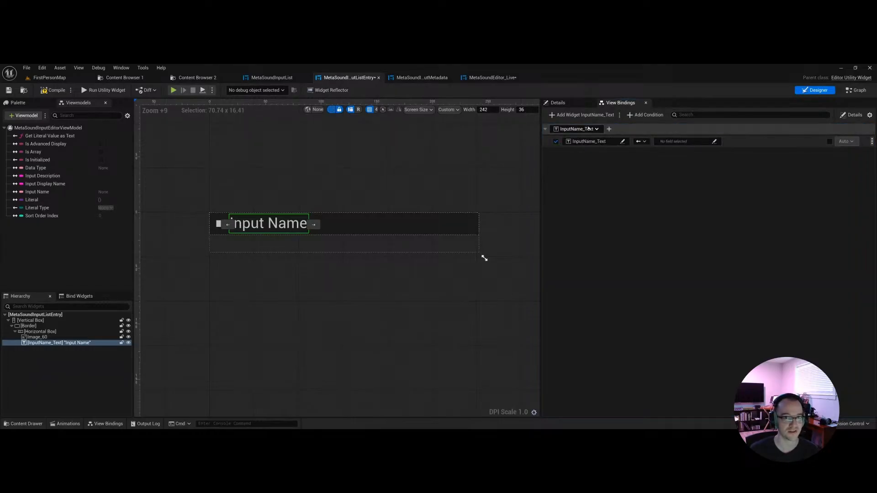
{"action": "left_click", "coordinate": [588, 129]}
{"action": "left_click", "coordinate": [611, 206]}
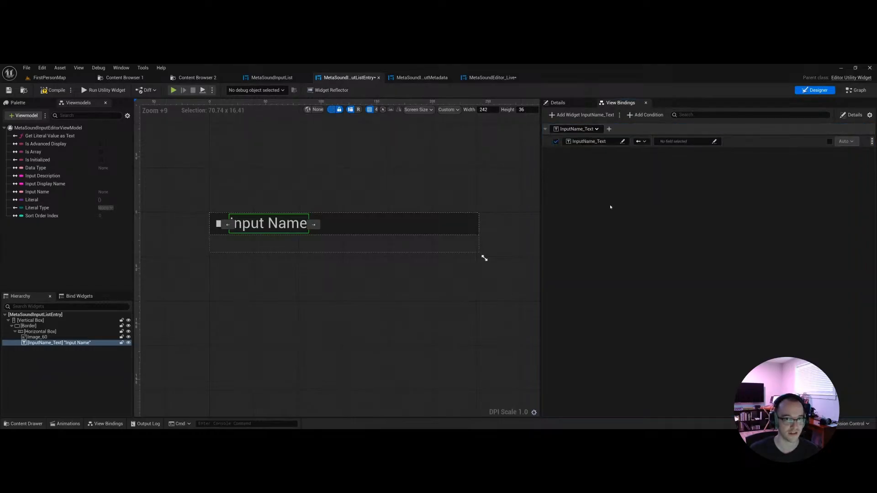
Step: Add three more bindings under InputName_Text and duplicate one of them
{"action": "left_click", "coordinate": [609, 129]}
{"action": "left_click", "coordinate": [609, 129]}
{"action": "left_click", "coordinate": [609, 129]}
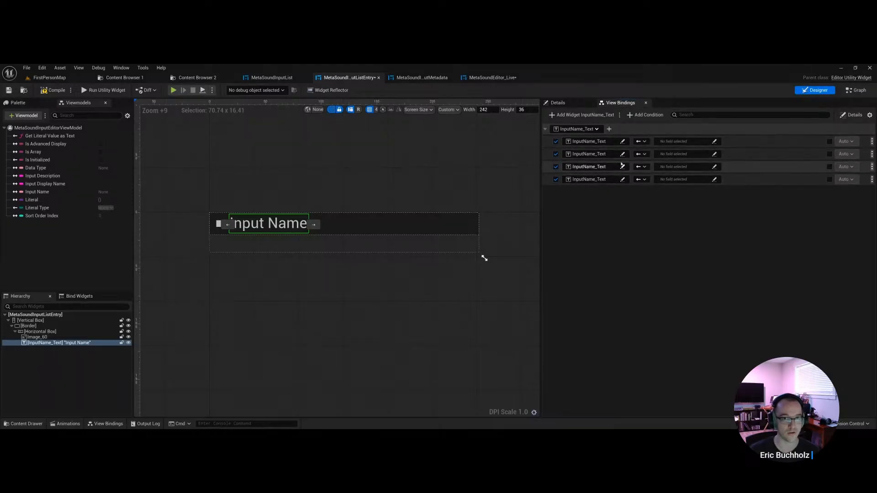
{"action": "right_click", "coordinate": [757, 154]}
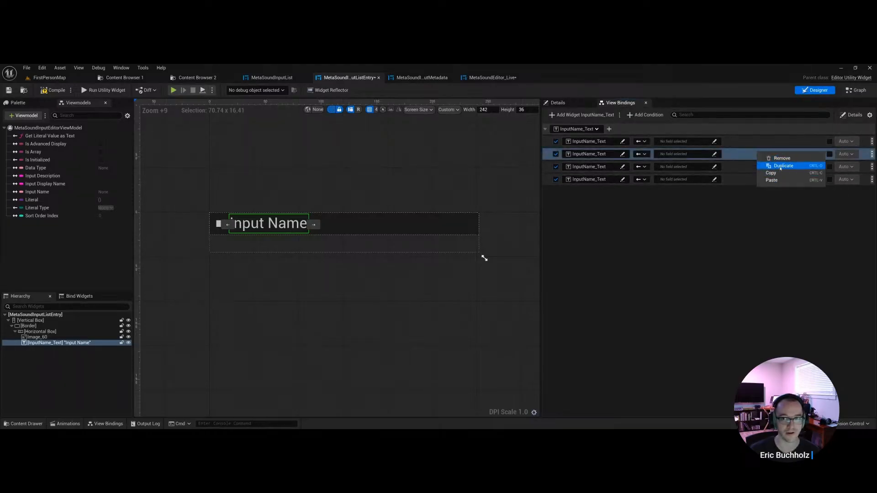
{"action": "left_click", "coordinate": [779, 167]}
Step: Remove the four surplus bindings under InputName_Text, keeping a single one
{"action": "right_click", "coordinate": [746, 155]}
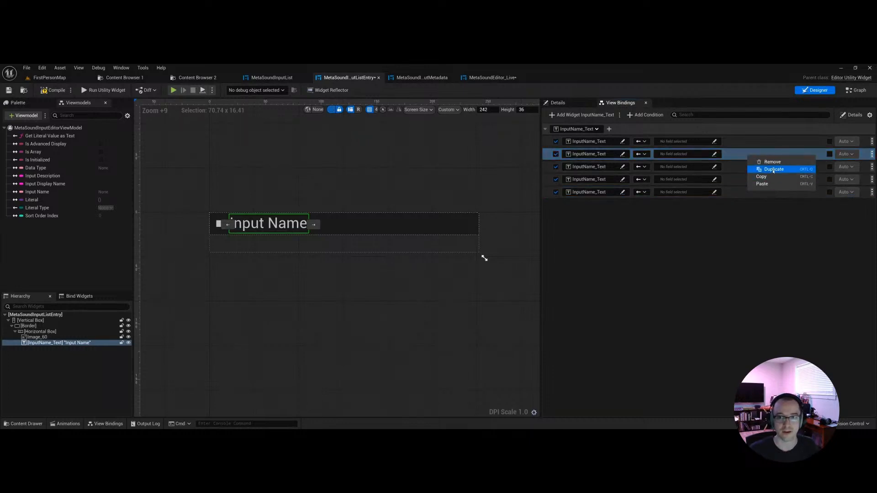
{"action": "left_click", "coordinate": [772, 168]}
{"action": "left_click", "coordinate": [462, 267]}
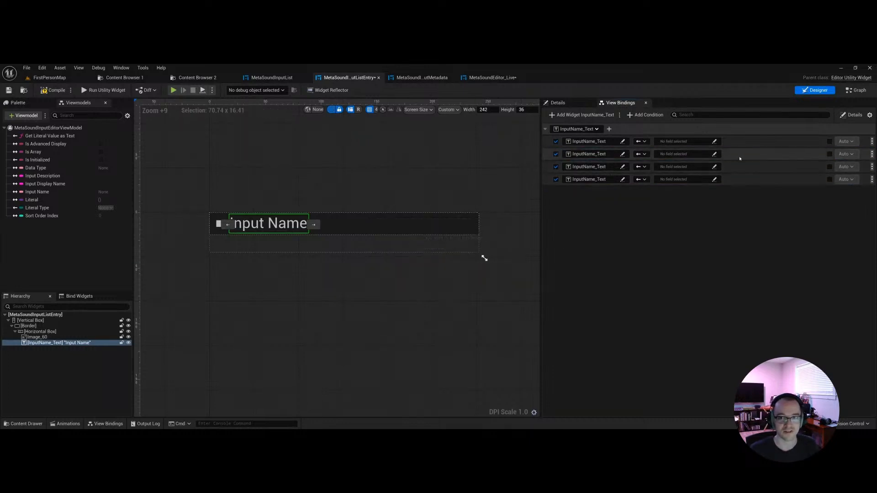
{"action": "right_click", "coordinate": [740, 159]}
{"action": "left_click", "coordinate": [765, 163]}
{"action": "left_click", "coordinate": [461, 266]}
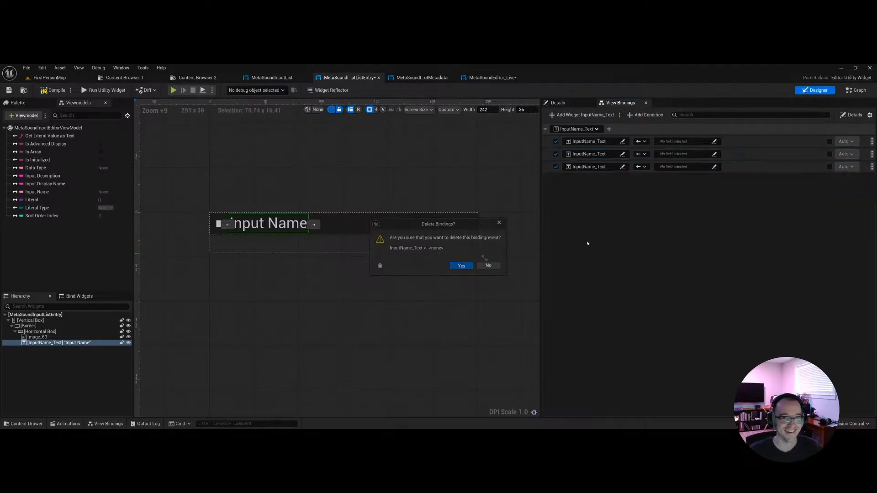
{"action": "right_click", "coordinate": [743, 154]}
{"action": "left_click", "coordinate": [765, 156]}
{"action": "left_click", "coordinate": [462, 265]}
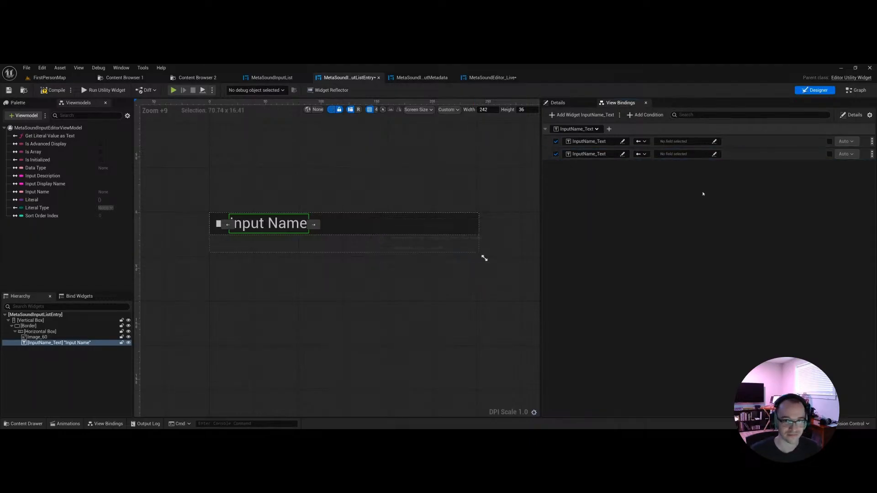
{"action": "right_click", "coordinate": [743, 153]}
{"action": "left_click", "coordinate": [767, 155]}
{"action": "left_click", "coordinate": [462, 266]}
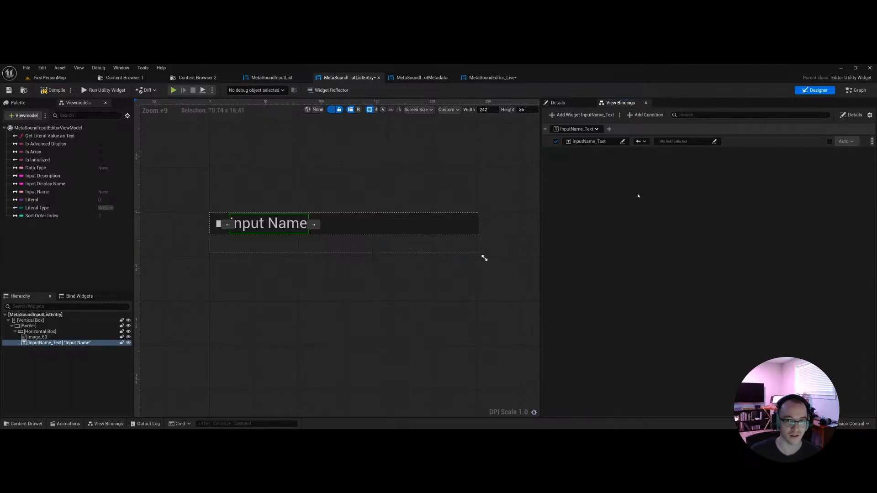
Step: Set the destination of the remaining InputName_Text binding to the text block's Text property
{"action": "left_click", "coordinate": [586, 142]}
{"action": "left_click", "coordinate": [589, 157]}
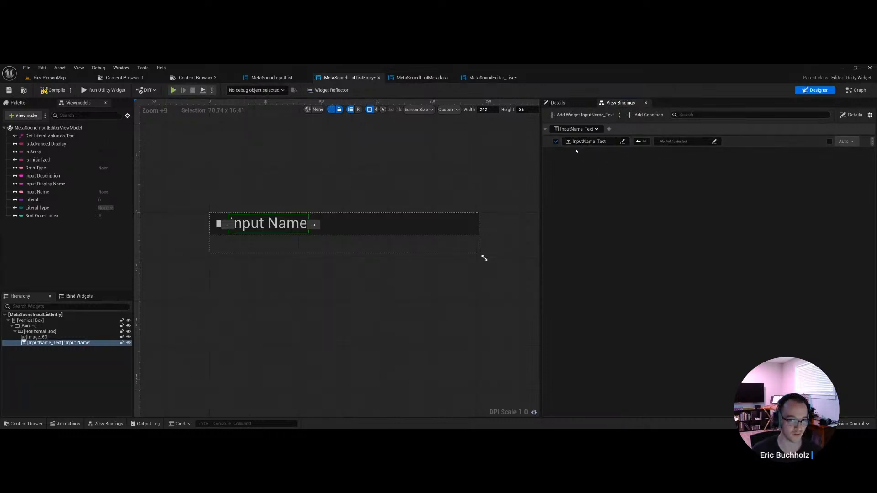
{"action": "left_click", "coordinate": [589, 142]}
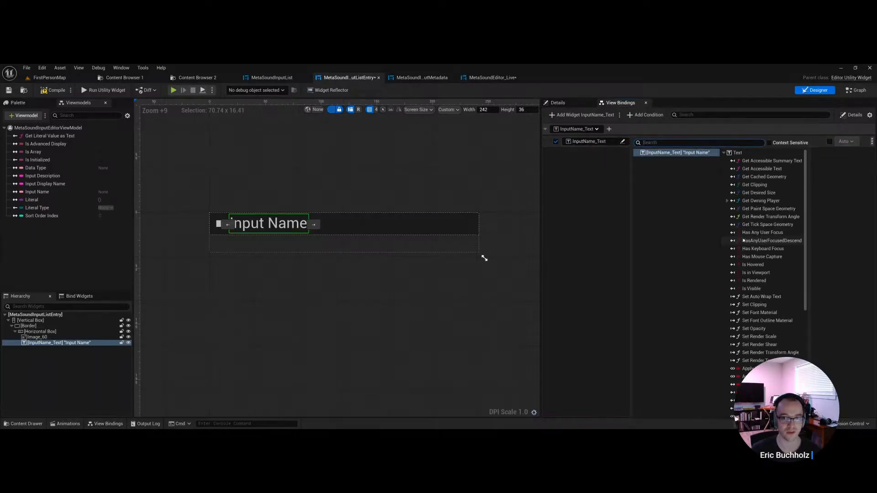
{"action": "scroll", "coordinate": [762, 257], "scroll_direction": "down", "scroll_amount": 5}
{"action": "scroll", "coordinate": [760, 253], "scroll_direction": "down", "scroll_amount": 3}
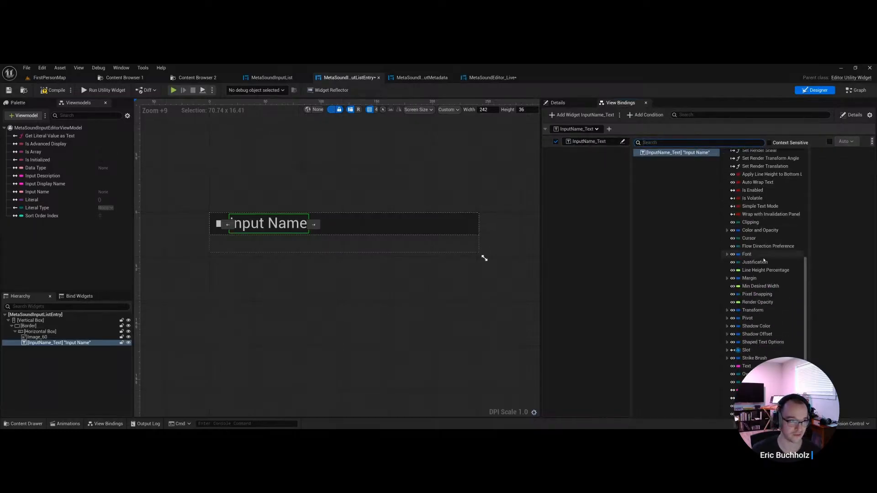
{"action": "scroll", "coordinate": [755, 241], "scroll_direction": "up", "scroll_amount": 8}
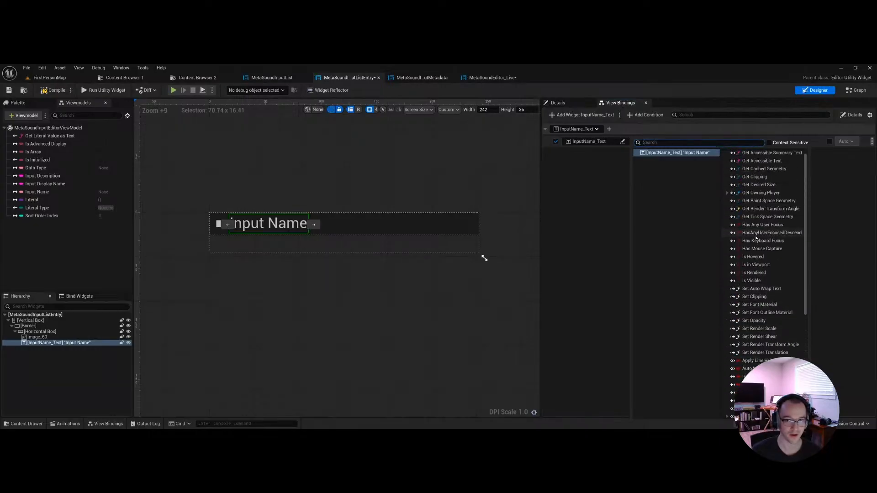
{"action": "scroll", "coordinate": [755, 238], "scroll_direction": "up", "scroll_amount": 1}
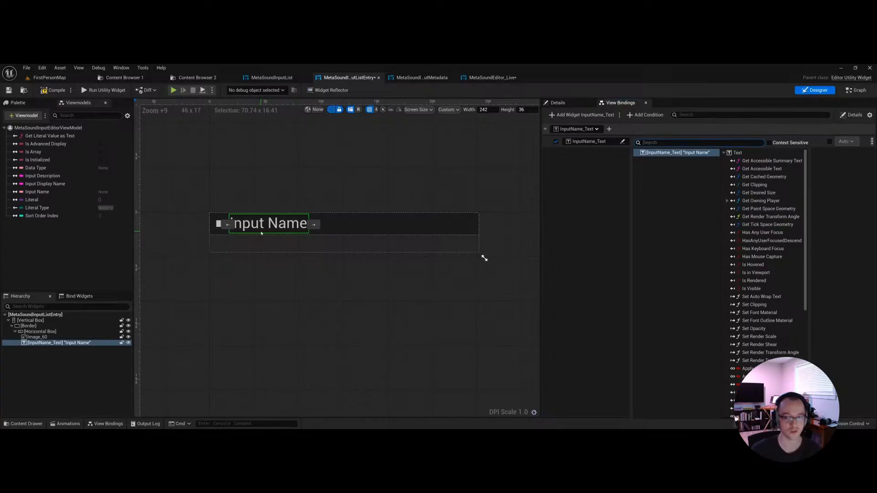
{"action": "scroll", "coordinate": [772, 312], "scroll_direction": "down", "scroll_amount": 12}
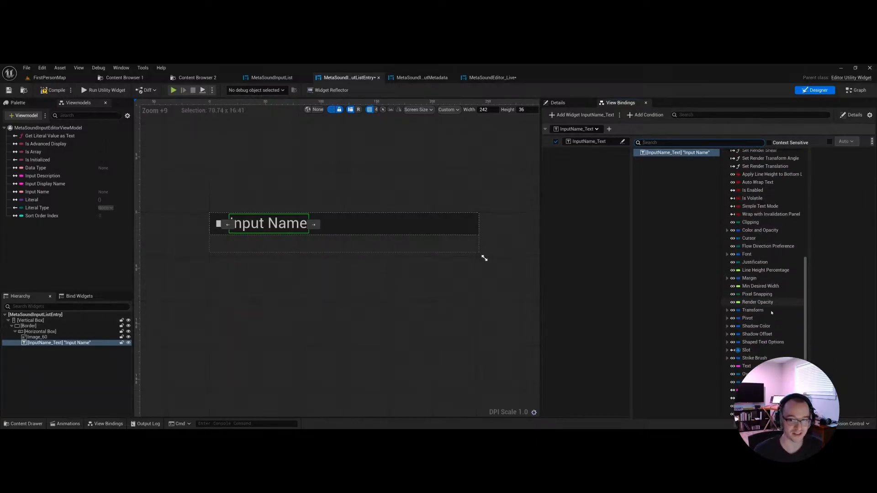
{"action": "left_click", "coordinate": [746, 366]}
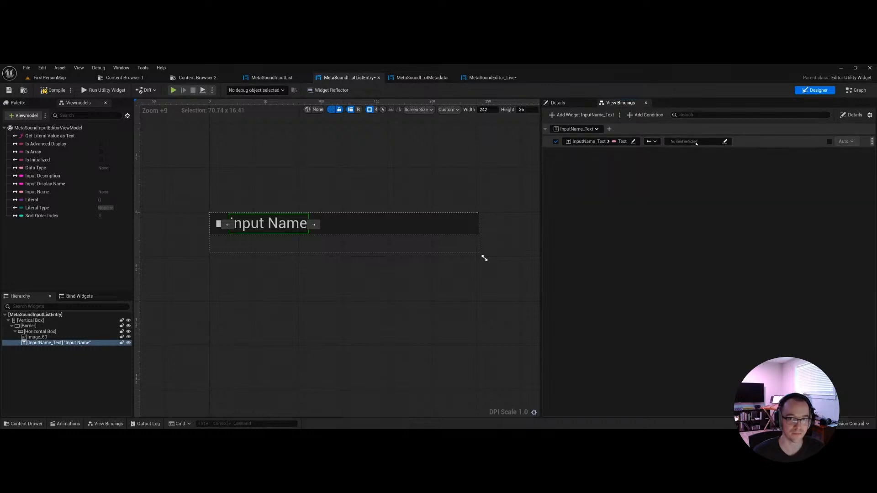
Step: Examine the binding direction options and the bindable properties of InputName_Text, leaving direction and destination as they are
{"action": "left_click", "coordinate": [652, 142]}
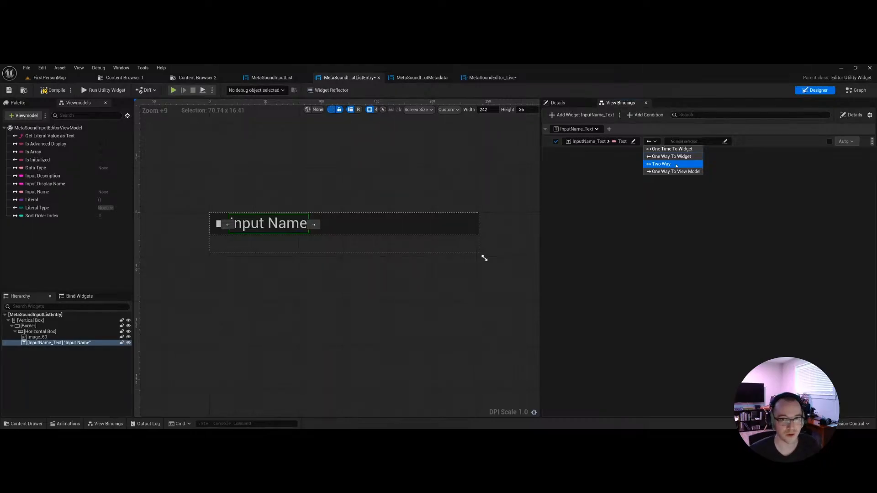
{"action": "left_click", "coordinate": [674, 172]}
{"action": "left_click", "coordinate": [694, 141]}
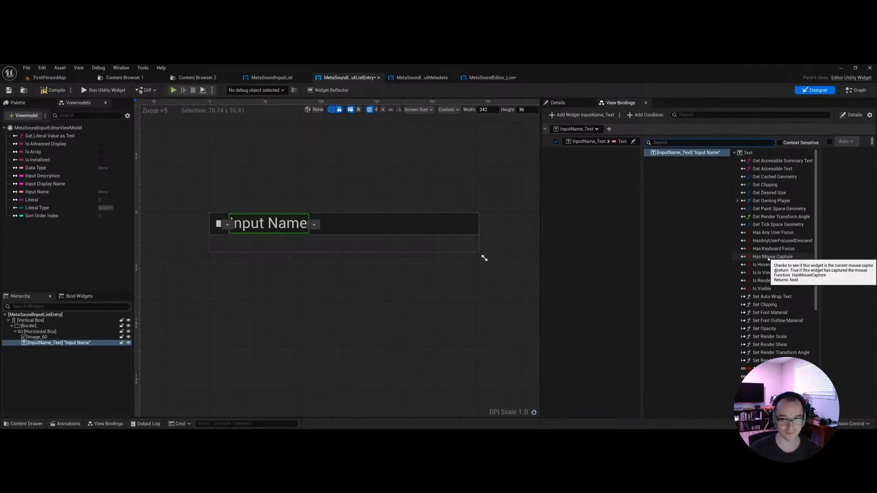
{"action": "left_click", "coordinate": [626, 217]}
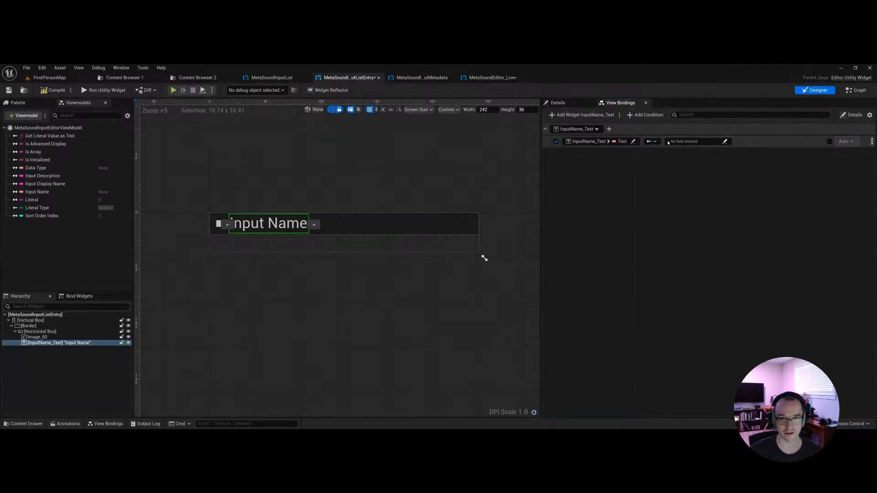
{"action": "left_click", "coordinate": [652, 141]}
{"action": "left_click", "coordinate": [636, 160]}
{"action": "left_click", "coordinate": [615, 142]}
{"action": "scroll", "coordinate": [739, 296], "scroll_direction": "down", "scroll_amount": 1}
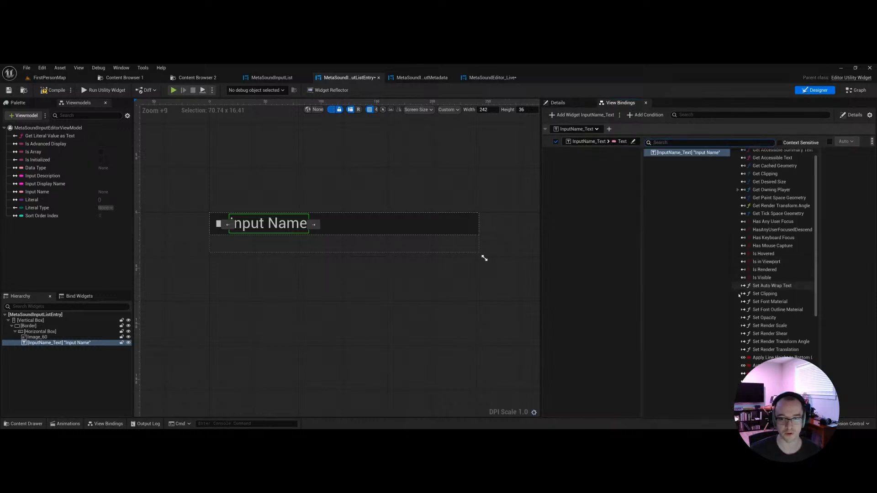
{"action": "scroll", "coordinate": [739, 295], "scroll_direction": "down", "scroll_amount": 3}
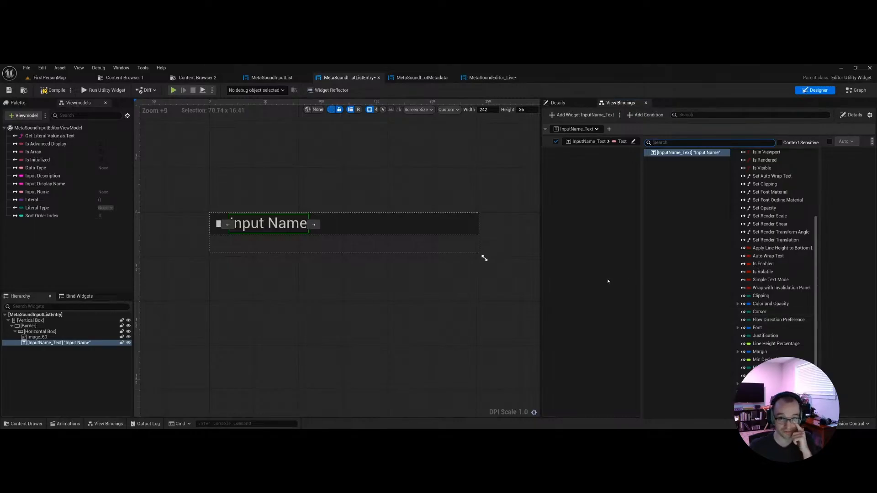
{"action": "left_click", "coordinate": [642, 199]}
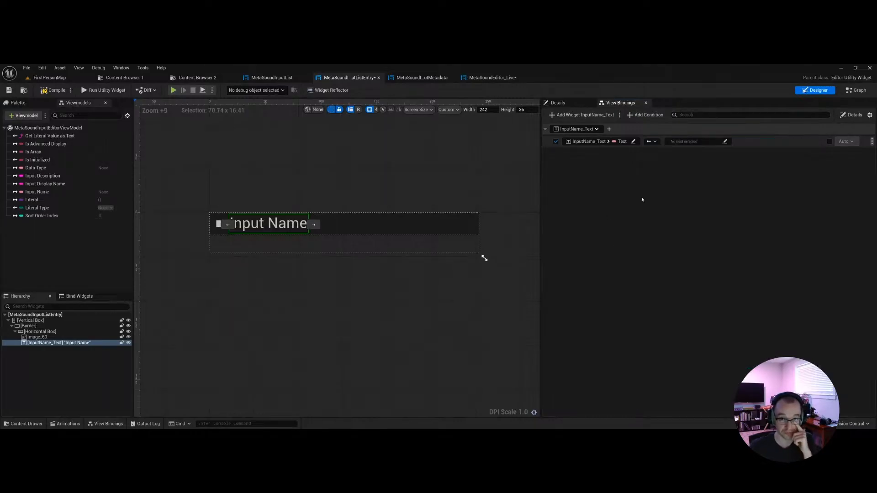
Step: Try to bind the Text property directly to Input Name of MetaSoundInputEditorViewModel
{"action": "left_click", "coordinate": [685, 142]}
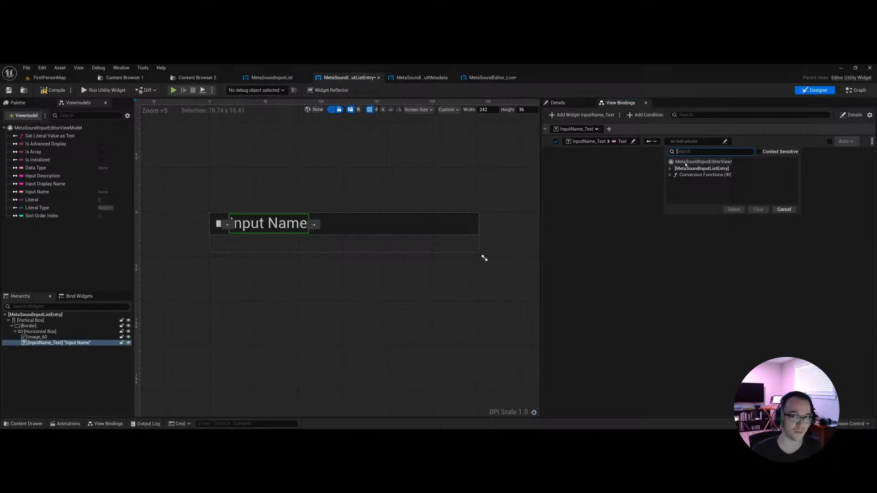
{"action": "left_click", "coordinate": [687, 162]}
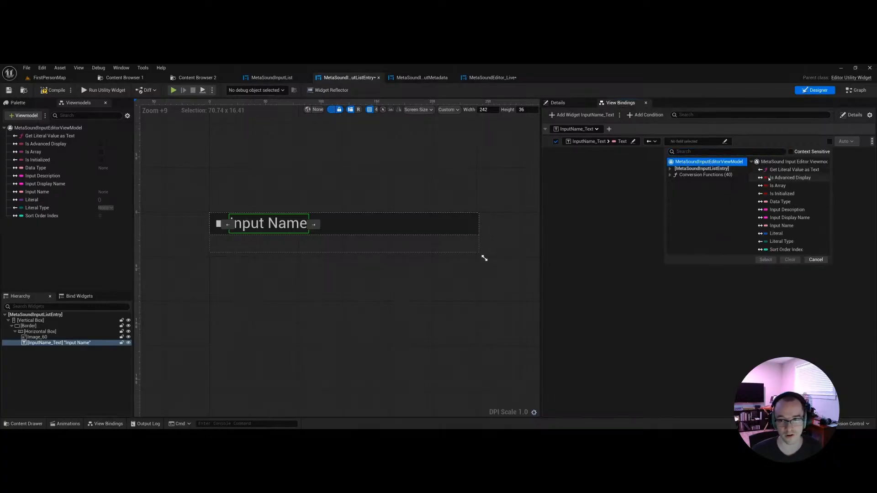
{"action": "left_click", "coordinate": [792, 226]}
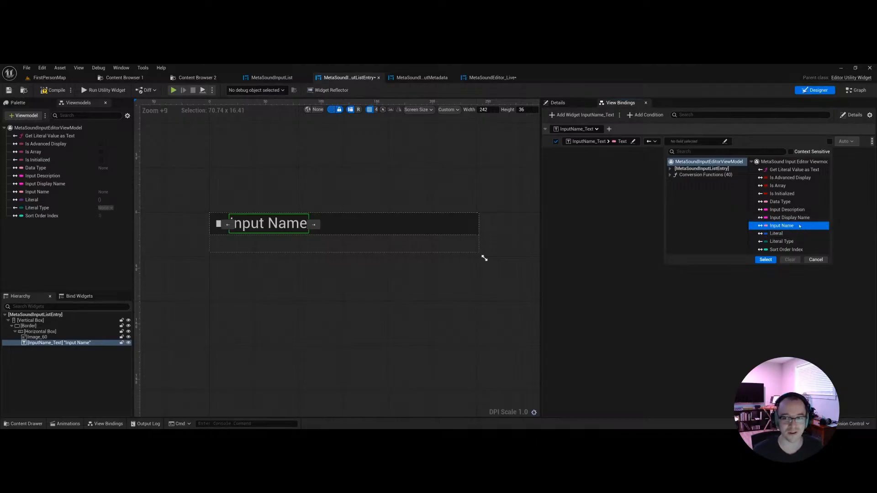
{"action": "left_click", "coordinate": [768, 260]}
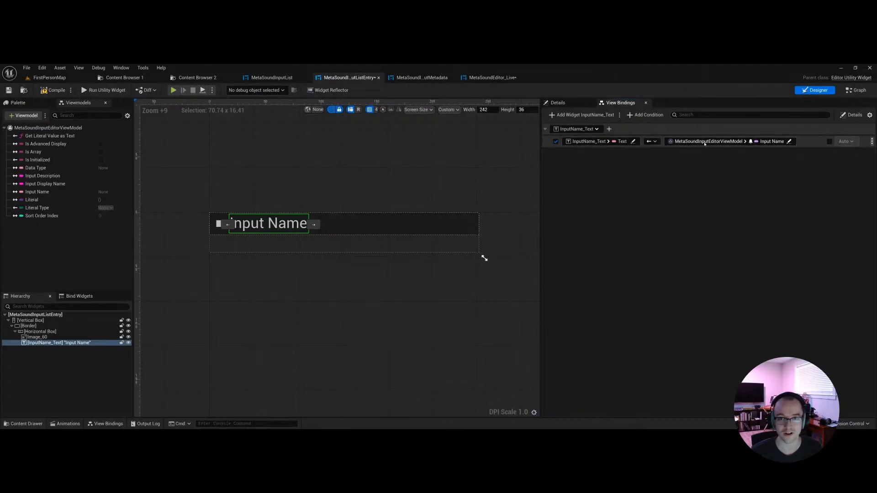
Step: Check the binding's source and destination fields, and compile the widget to review the compiler results
{"action": "left_click", "coordinate": [754, 142]}
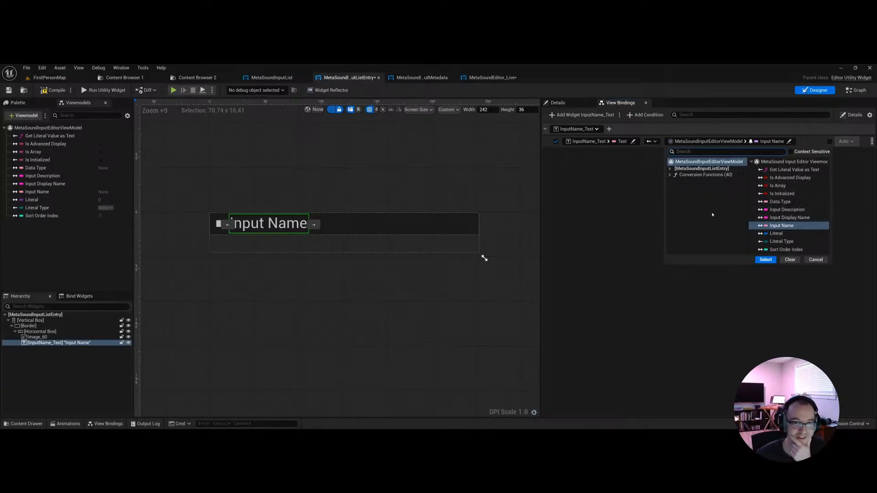
{"action": "left_click", "coordinate": [628, 193]}
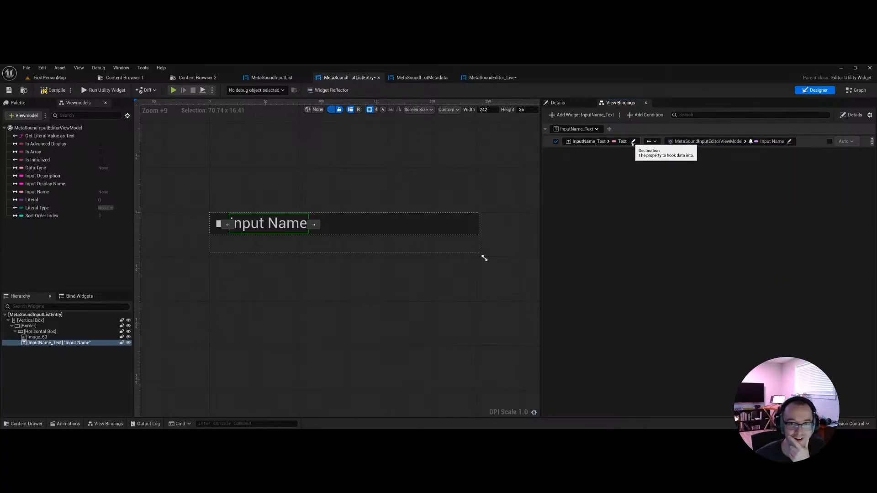
{"action": "left_click", "coordinate": [726, 143]}
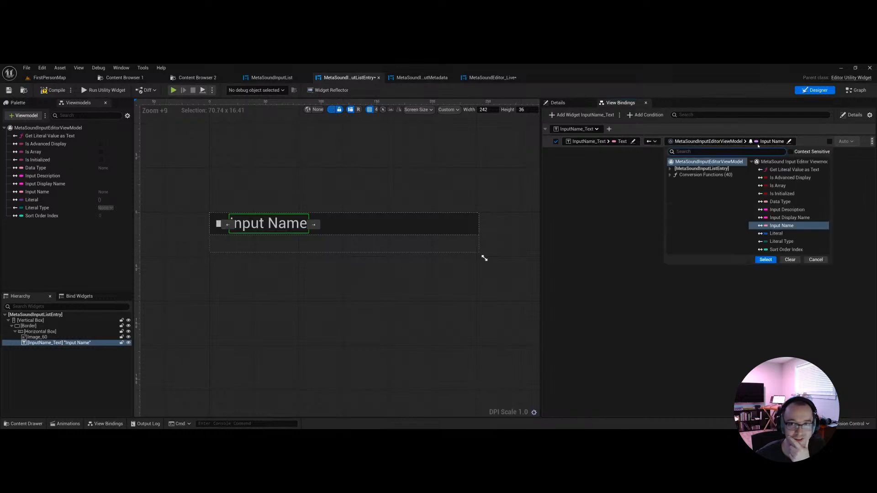
{"action": "left_click", "coordinate": [634, 145]}
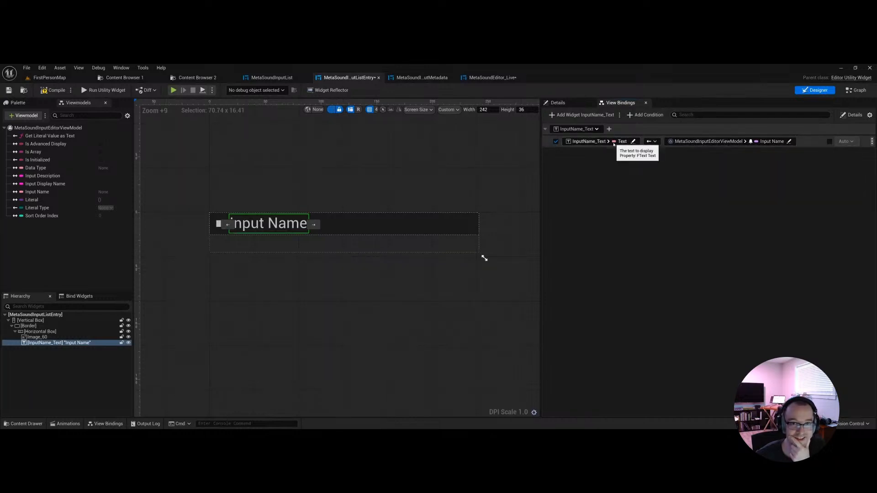
{"action": "left_click", "coordinate": [54, 90]}
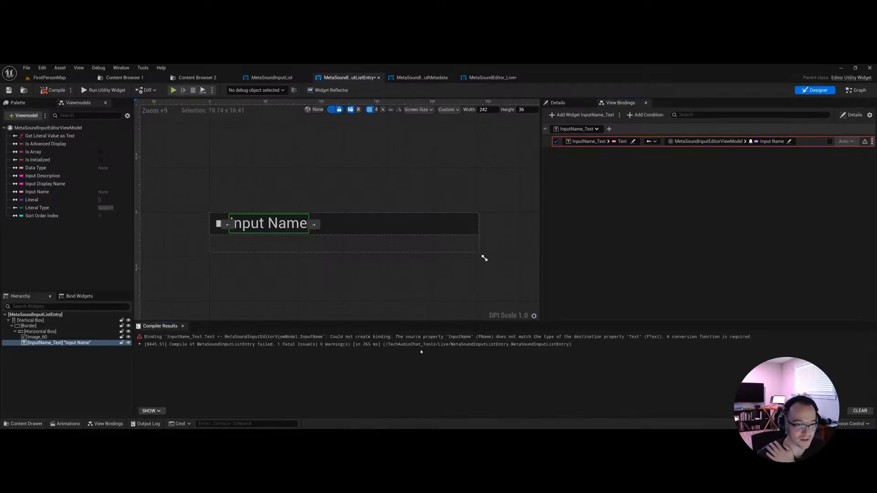
{"action": "left_click", "coordinate": [182, 326]}
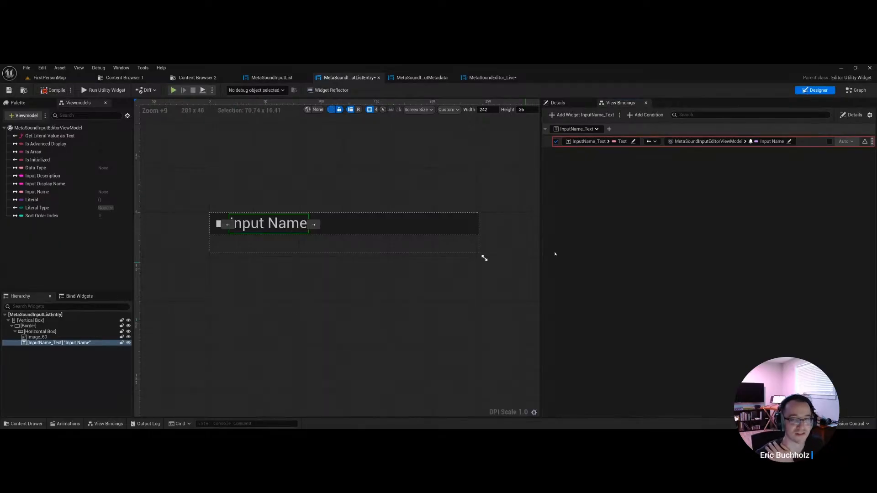
Step: Turn on context-sensitive filtering and replace the binding's source with the To Text (Name) conversion function
{"action": "left_click", "coordinate": [706, 142]}
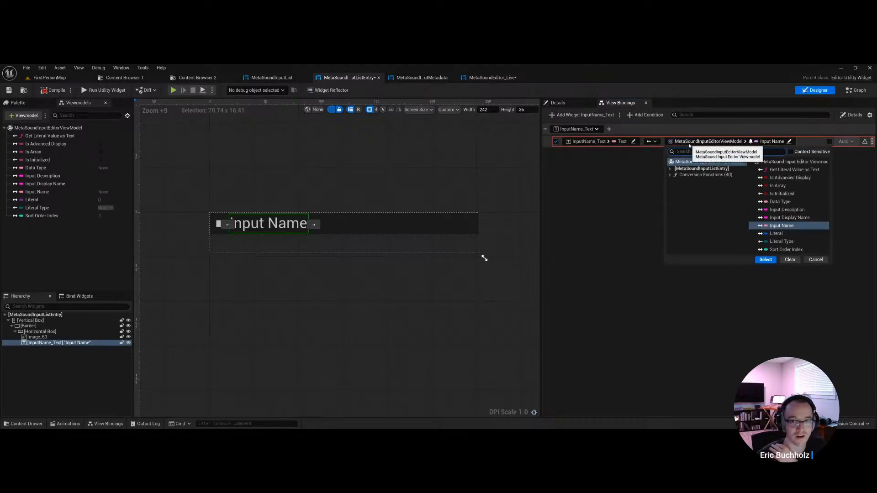
{"action": "left_click", "coordinate": [688, 176]}
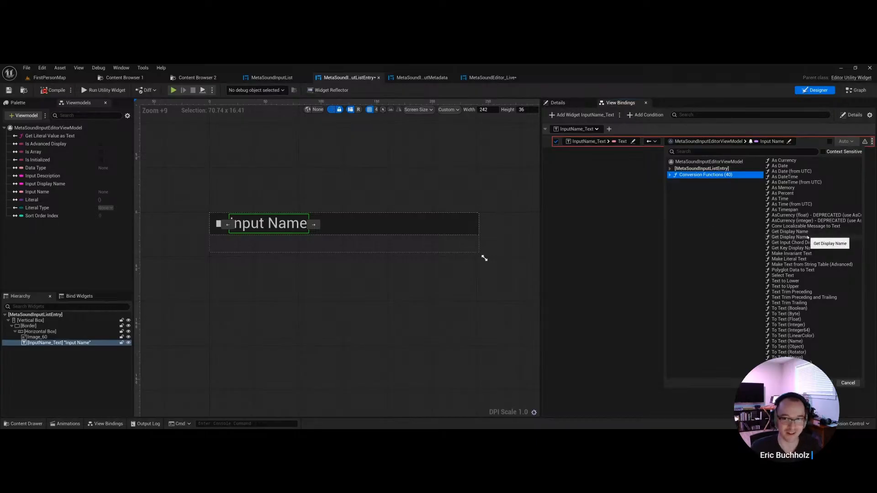
{"action": "left_click", "coordinate": [691, 151]}
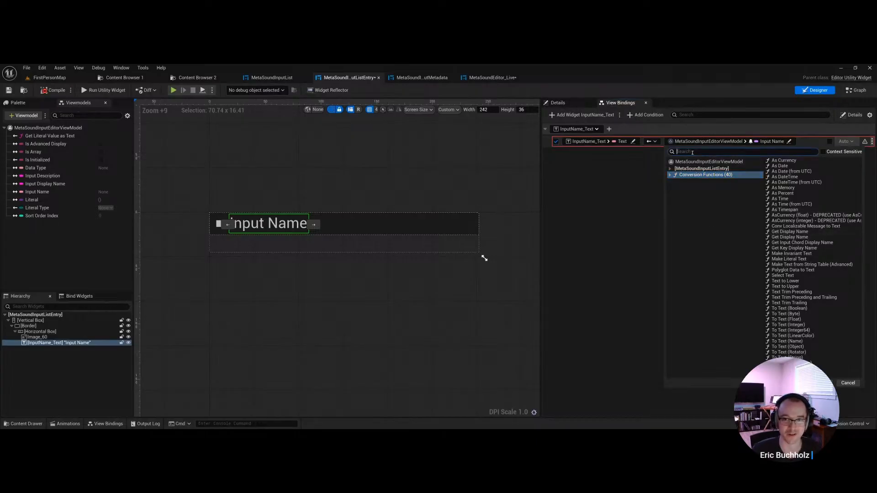
{"action": "left_click", "coordinate": [822, 152]}
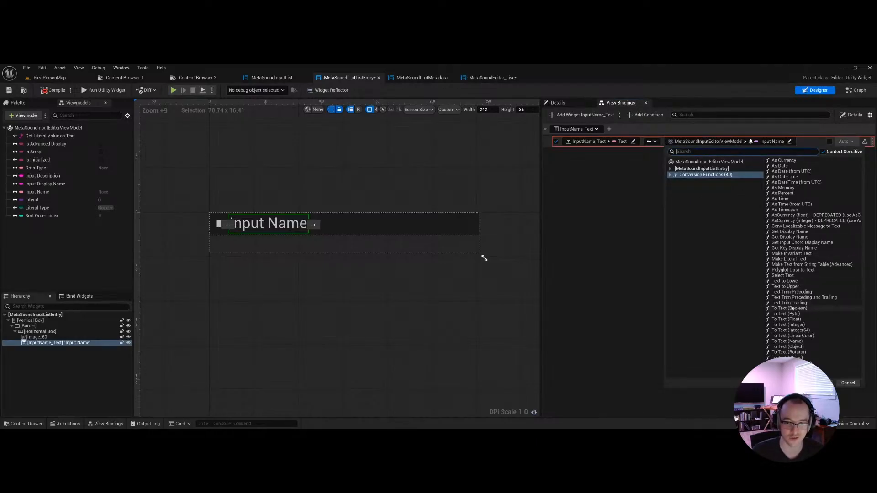
{"action": "left_click", "coordinate": [806, 342]}
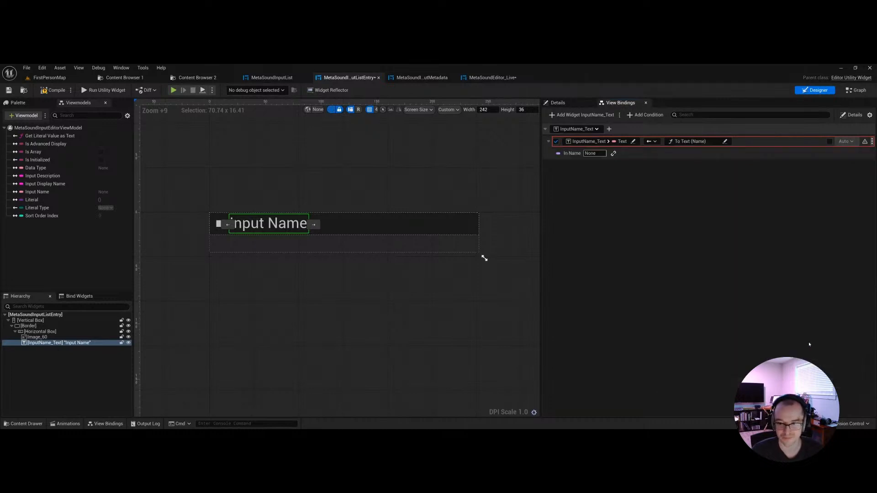
Step: Link the In Name parameter of the To Text conversion to Input Name of MetaSoundInputEditorViewModel, and save the widget
{"action": "left_click", "coordinate": [594, 153]}
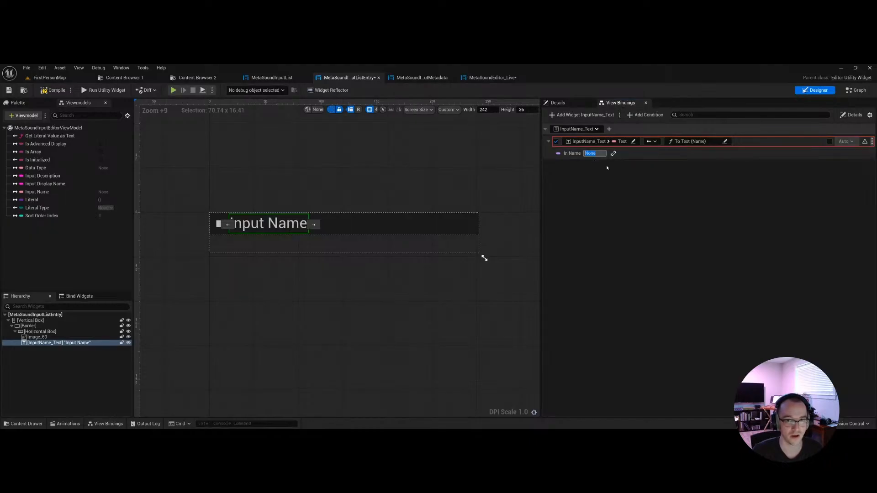
{"action": "left_click", "coordinate": [614, 153]}
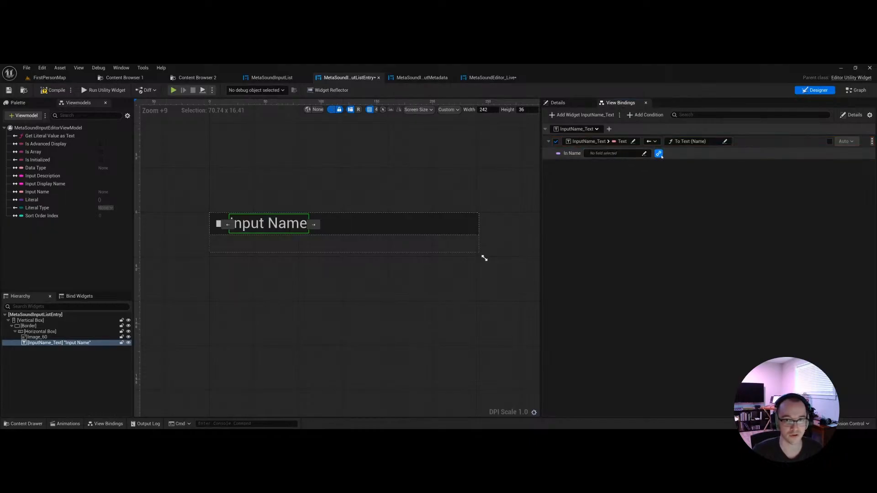
{"action": "left_click", "coordinate": [616, 154]}
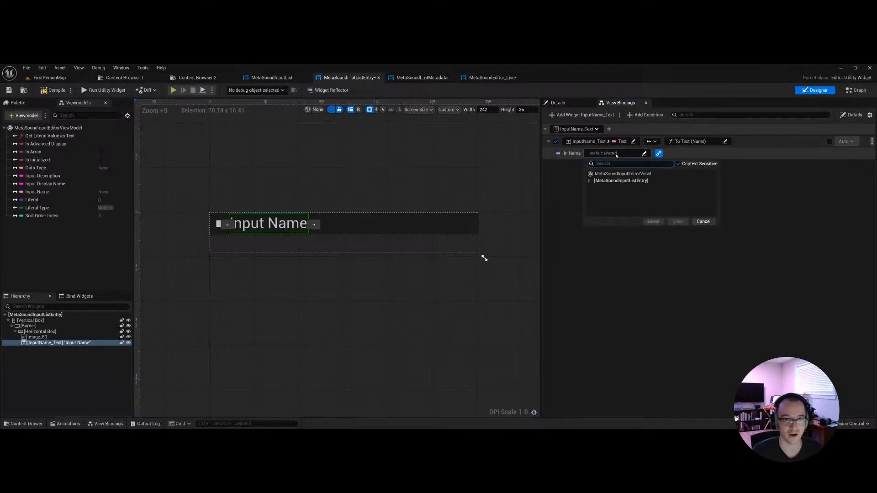
{"action": "left_click", "coordinate": [619, 174]}
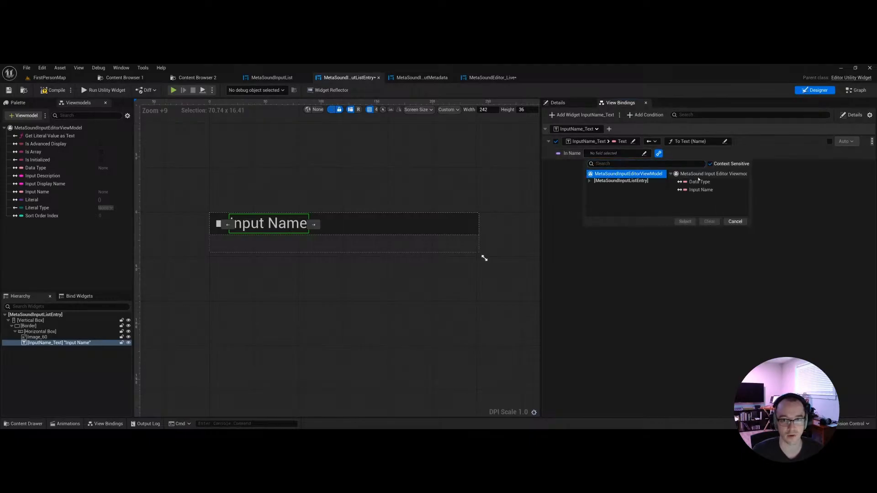
{"action": "left_click", "coordinate": [710, 191]}
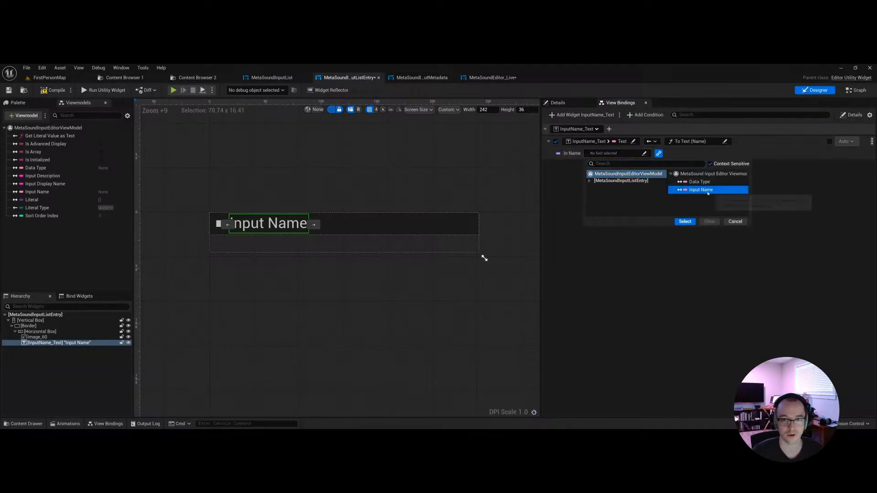
{"action": "left_click", "coordinate": [710, 164]}
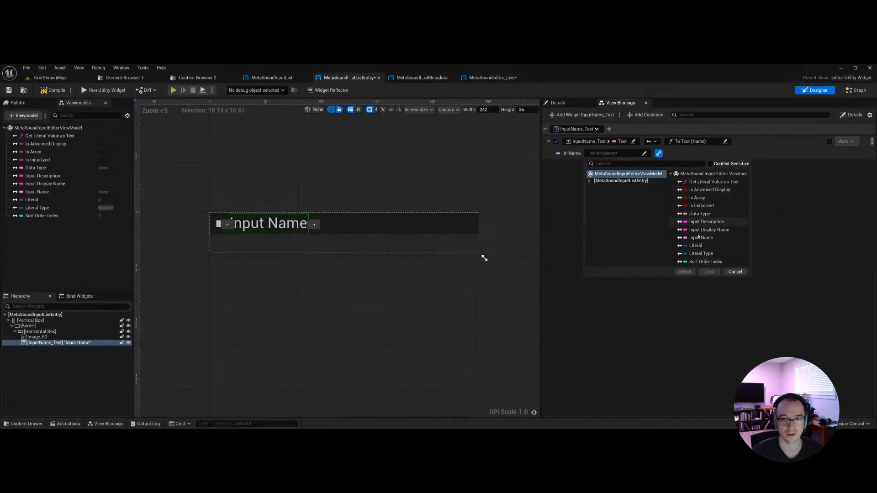
{"action": "left_click", "coordinate": [710, 164]}
{"action": "left_click", "coordinate": [710, 164]}
{"action": "left_click", "coordinate": [710, 164]}
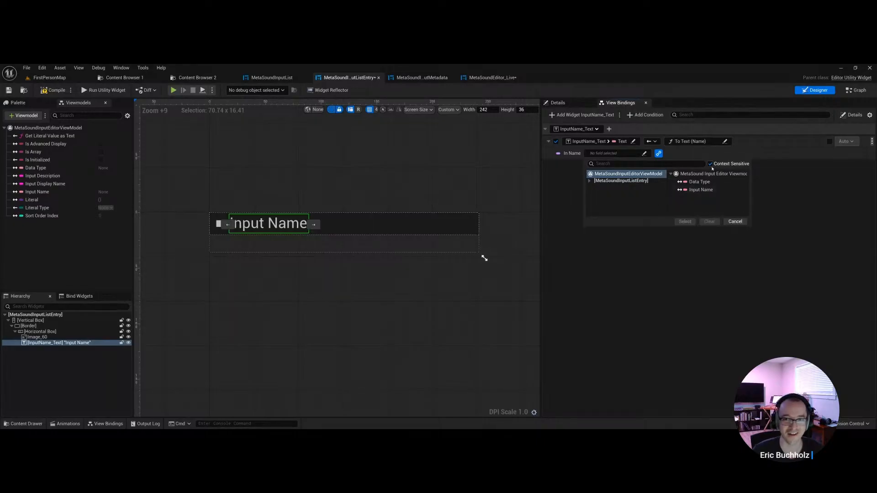
{"action": "double_click", "coordinate": [703, 190]}
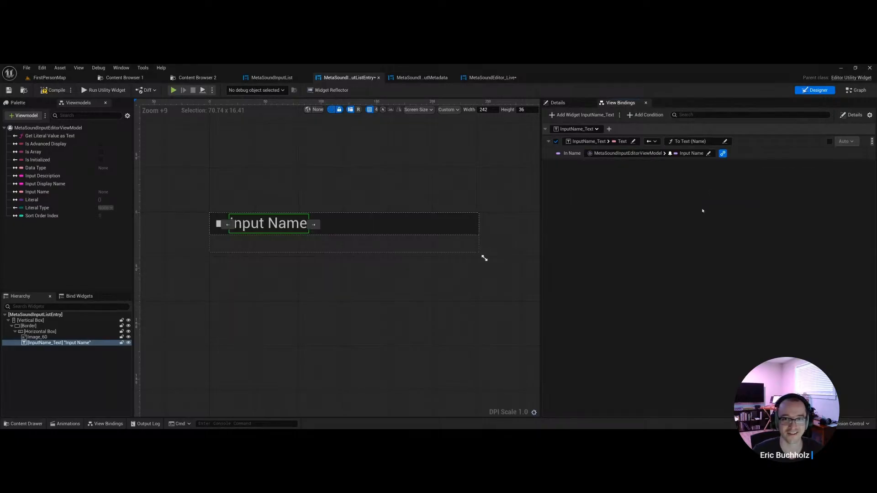
{"action": "scroll", "coordinate": [493, 221], "scroll_direction": "down", "scroll_amount": 1}
{"action": "left_click", "coordinate": [483, 229]}
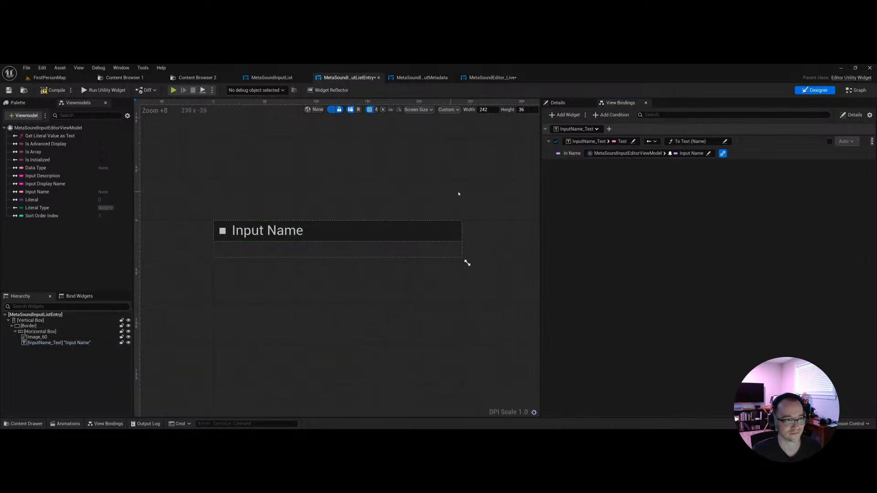
{"action": "key", "text": "ctrl+s"}
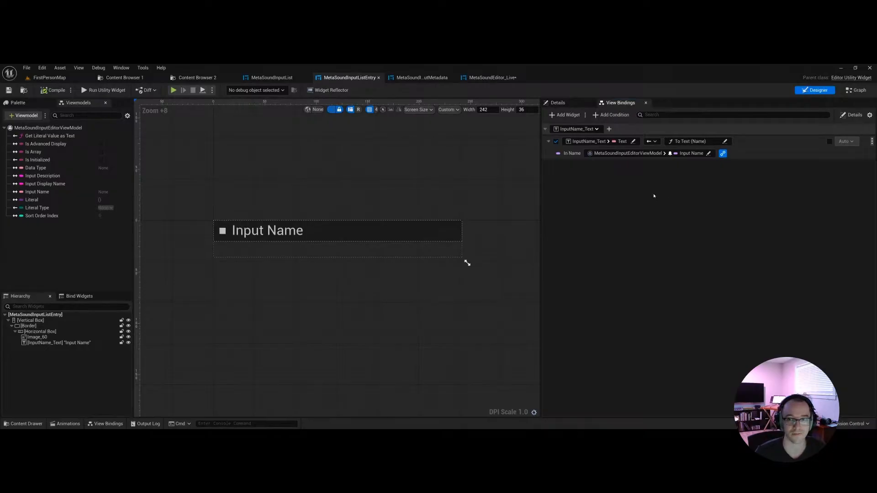
Step: Select the square image beside the input name text, and review the conversion functions available for the Text binding
{"action": "left_click", "coordinate": [222, 230]}
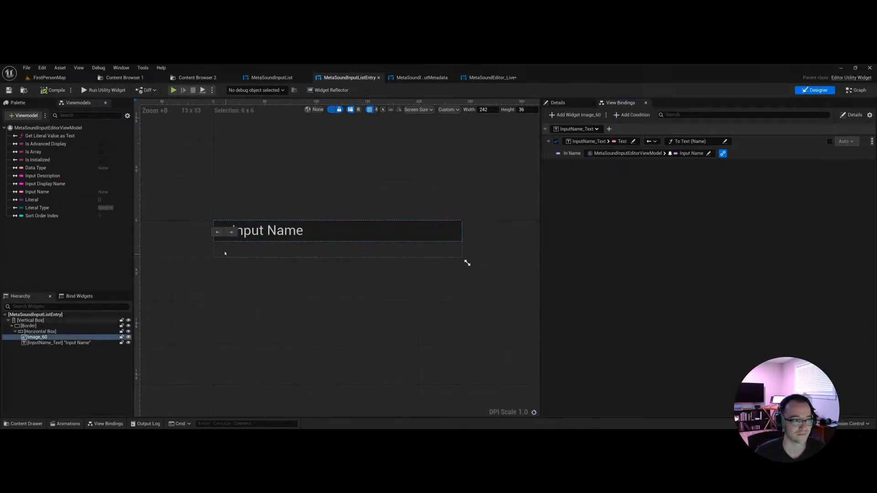
{"action": "scroll", "coordinate": [225, 253], "scroll_direction": "up", "scroll_amount": 5}
{"action": "scroll", "coordinate": [275, 256], "scroll_direction": "down", "scroll_amount": 2}
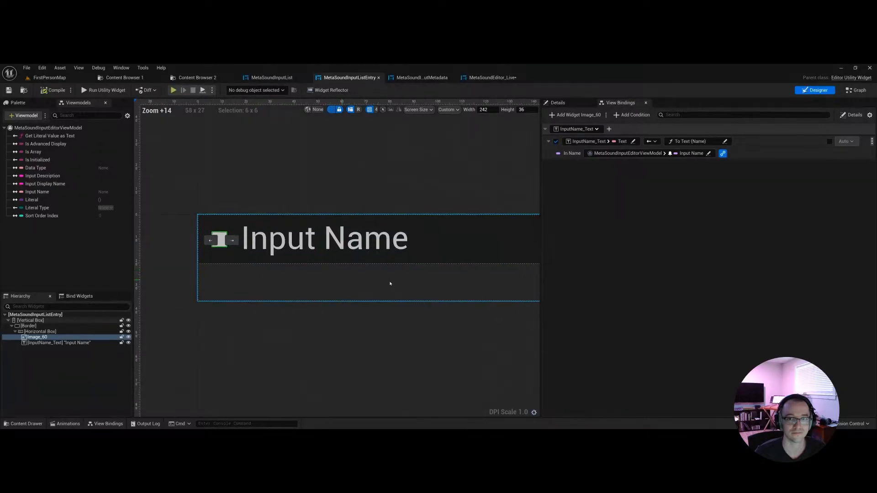
{"action": "left_click", "coordinate": [697, 143]}
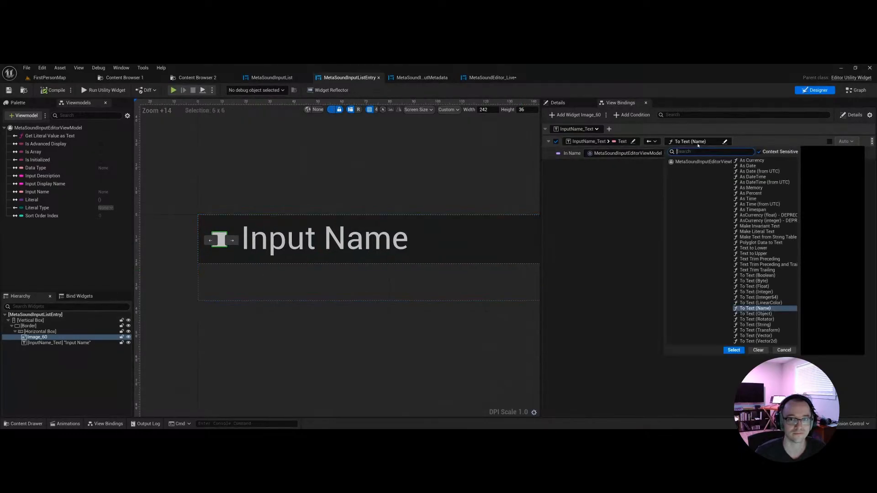
{"action": "left_click", "coordinate": [653, 218]}
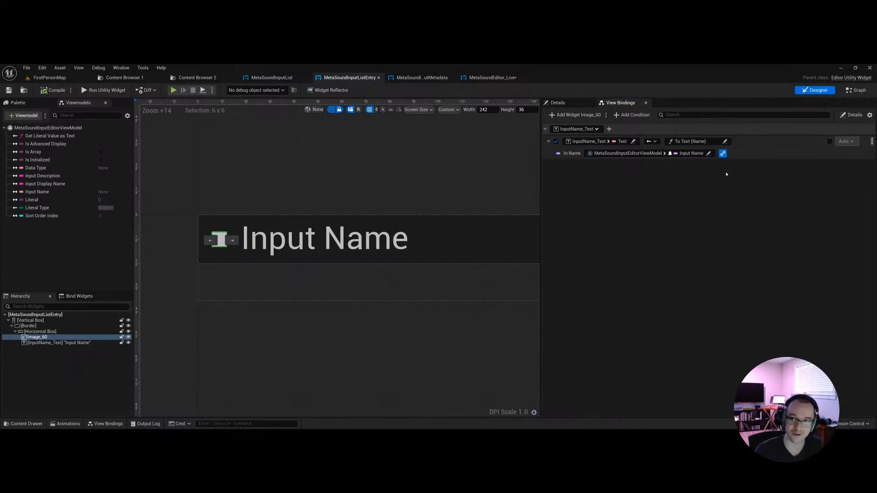
Step: Show the binding graph of the InputName_Text binding, inspect its To Text (Name) node, and close the graph to return to the designer
{"action": "left_click", "coordinate": [872, 142]}
{"action": "left_click", "coordinate": [754, 192]}
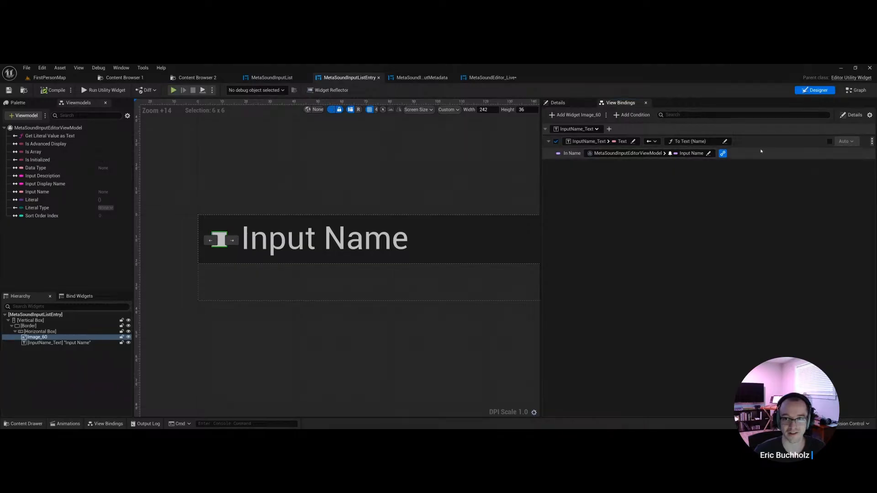
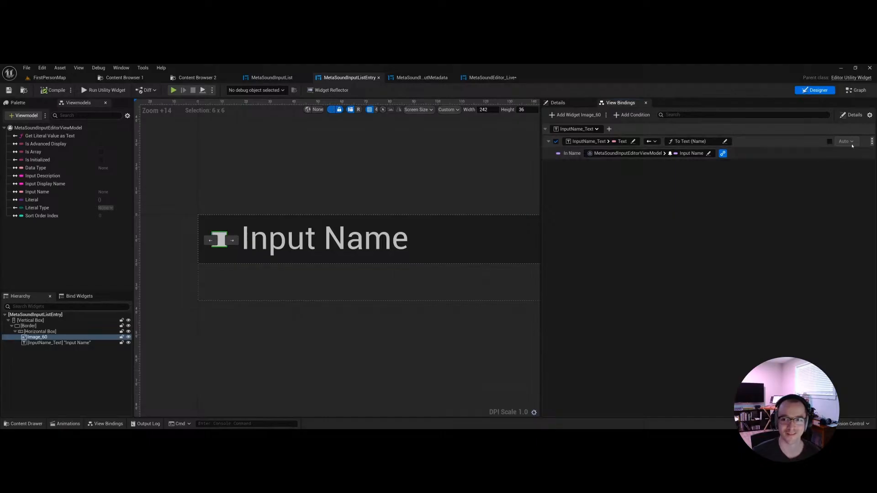
{"action": "left_click", "coordinate": [872, 143]}
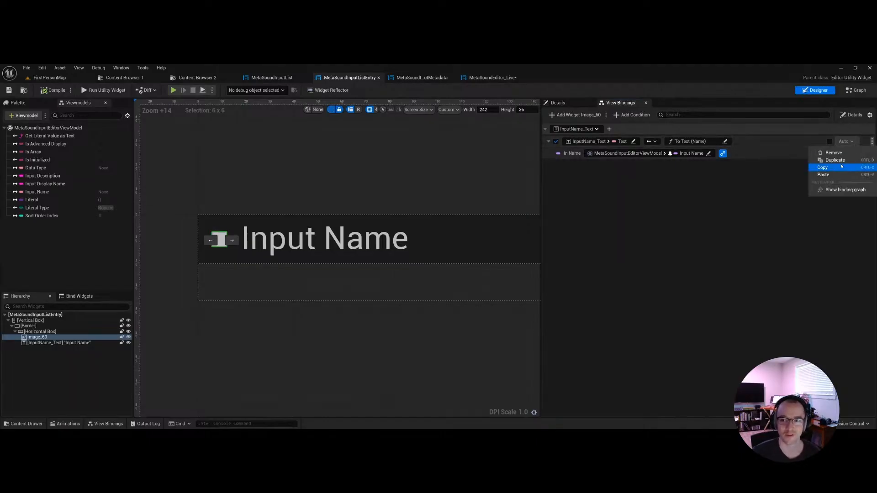
{"action": "left_click", "coordinate": [793, 179]}
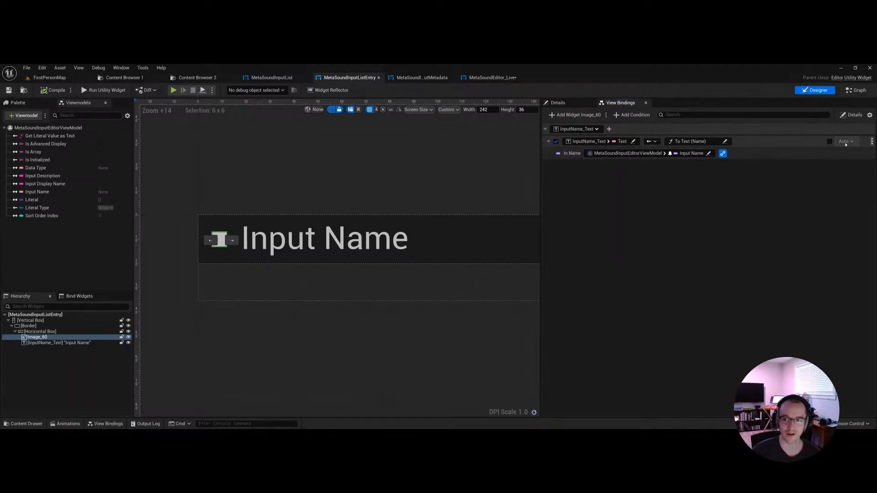
{"action": "left_click", "coordinate": [872, 143]}
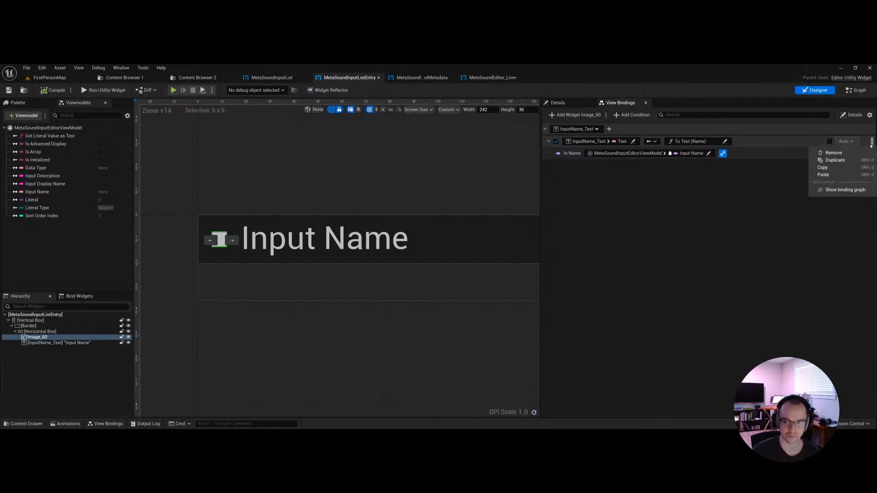
{"action": "left_click", "coordinate": [838, 191]}
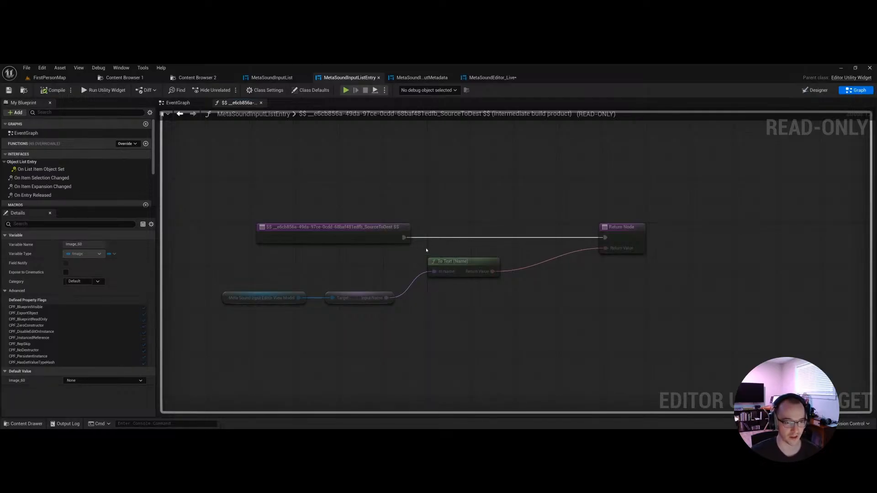
{"action": "mouse_move", "coordinate": [424, 248]}
{"action": "left_mouse_down"}
{"action": "mouse_move", "coordinate": [507, 294]}
{"action": "mouse_move", "coordinate": [519, 307]}
{"action": "mouse_move", "coordinate": [495, 336]}
{"action": "mouse_move", "coordinate": [504, 330]}
{"action": "left_mouse_up"}
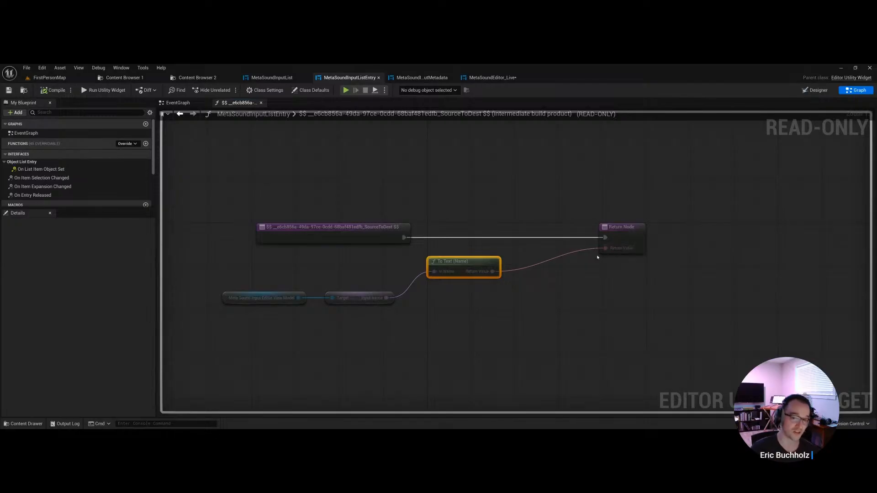
{"action": "left_click", "coordinate": [500, 231]}
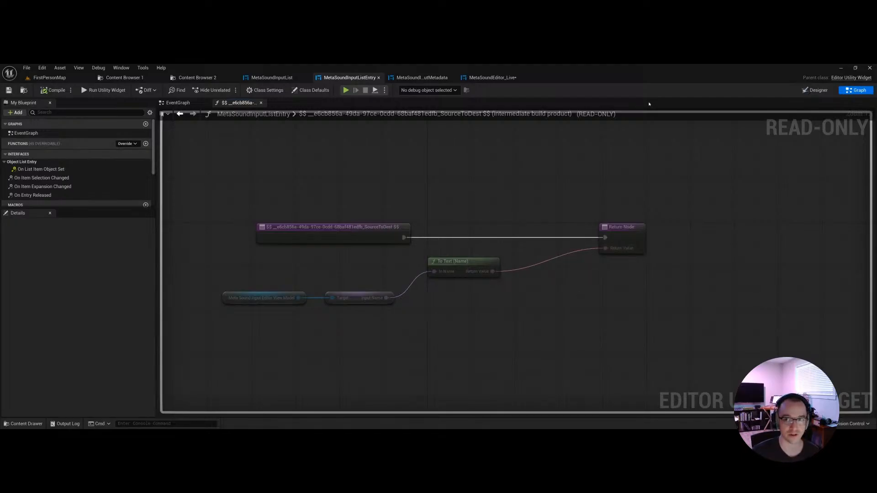
{"action": "left_click", "coordinate": [260, 102]}
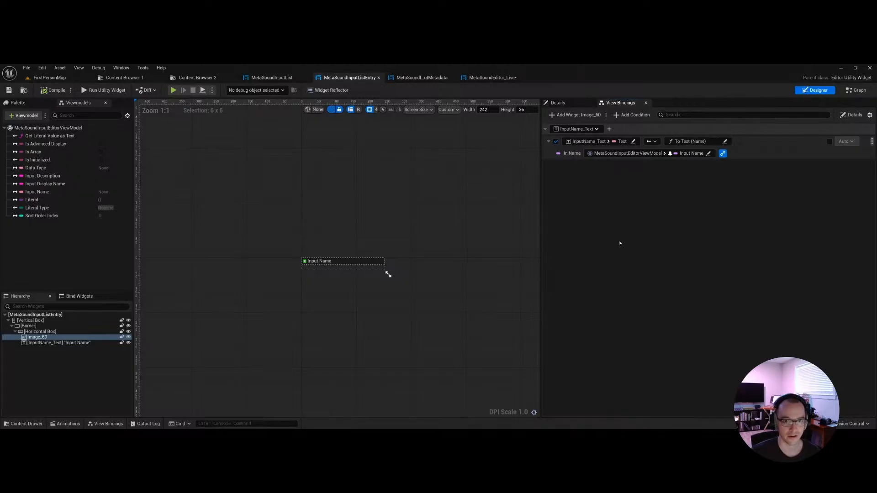
Step: Examine the image in the entry and the viewmodel's properties, including Is Array and Data Type
{"action": "scroll", "coordinate": [307, 266], "scroll_direction": "up", "scroll_amount": 4}
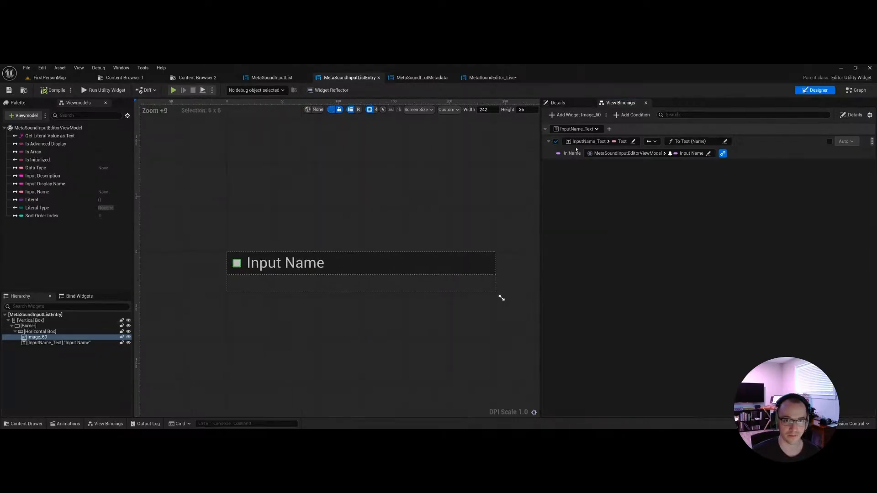
{"action": "scroll", "coordinate": [245, 272], "scroll_direction": "up", "scroll_amount": 2}
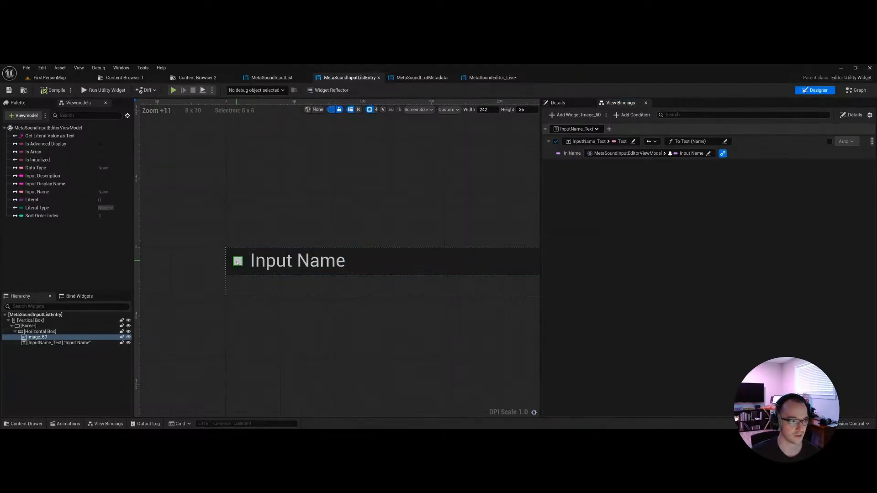
{"action": "scroll", "coordinate": [244, 272], "scroll_direction": "up", "scroll_amount": 4}
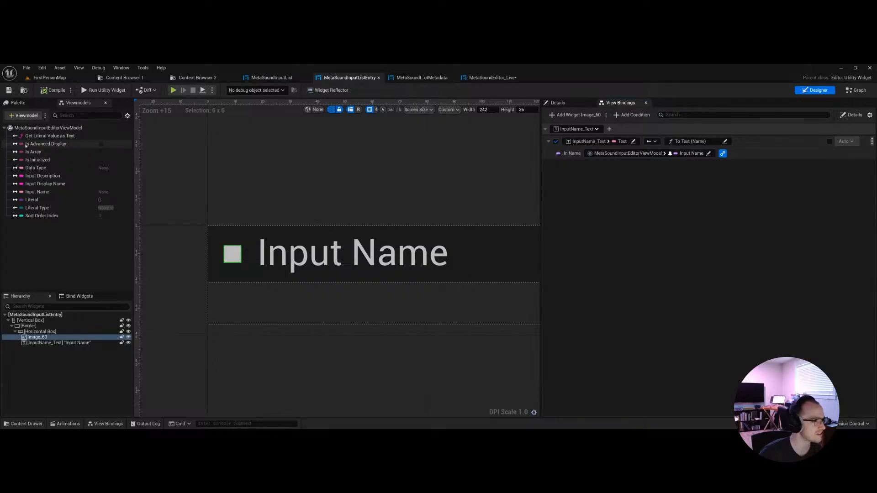
{"action": "left_click", "coordinate": [22, 145]}
{"action": "left_click", "coordinate": [24, 152]}
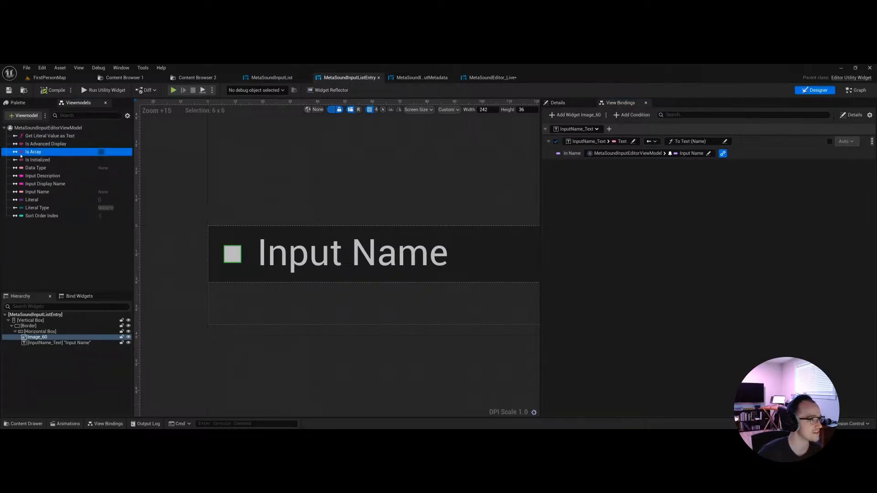
{"action": "left_click", "coordinate": [31, 240]}
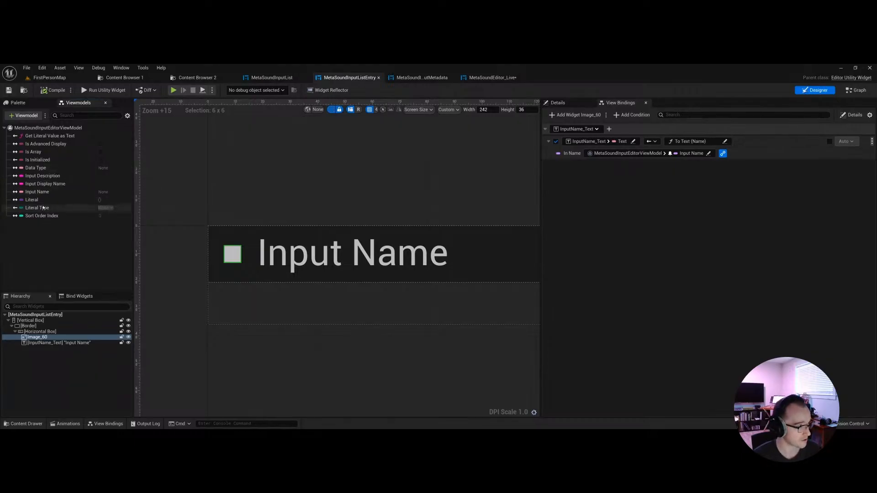
{"action": "left_click", "coordinate": [36, 169]}
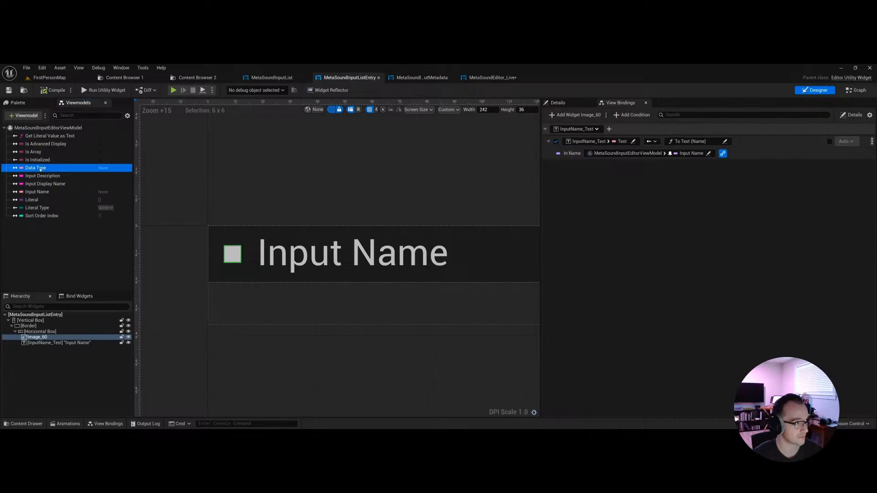
Step: Add a view binding for Image_60 that targets its Color and Opacity property
{"action": "left_click", "coordinate": [576, 115]}
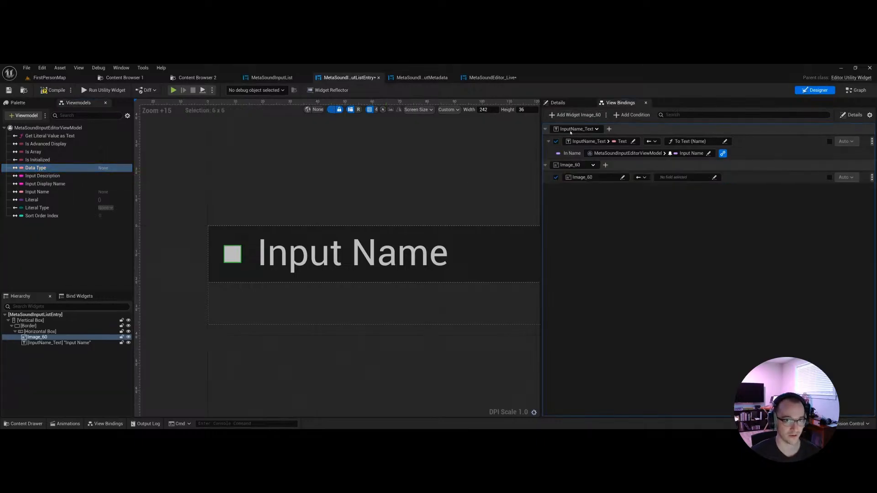
{"action": "left_click", "coordinate": [593, 178]}
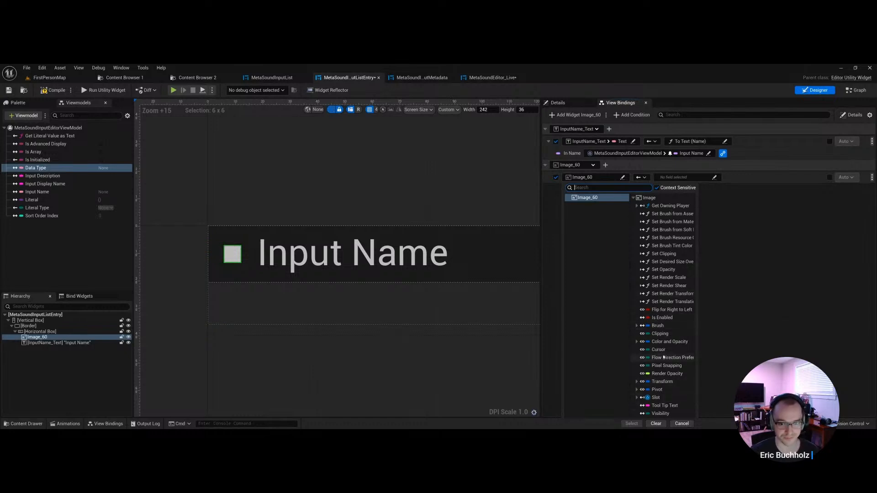
{"action": "double_click", "coordinate": [668, 341]}
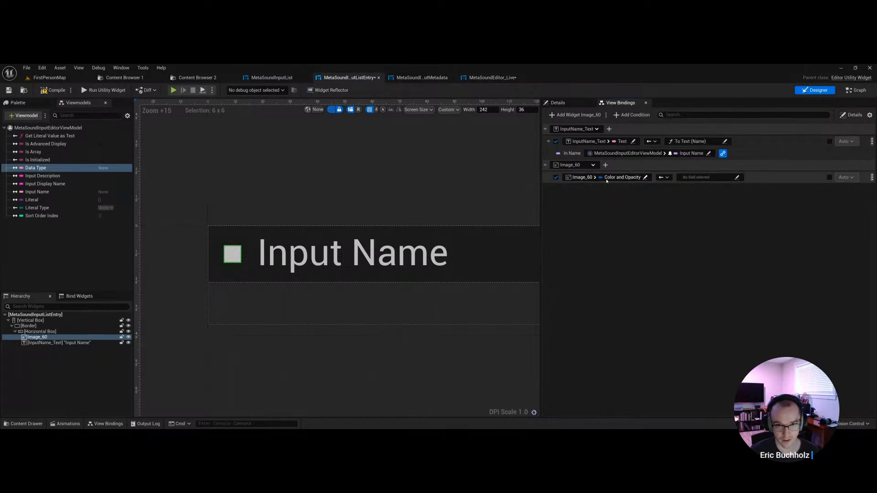
Step: Set the source of the image's color binding to the Get MetaSound Data Type Pin Color conversion function
{"action": "left_click", "coordinate": [711, 178]}
{"action": "left_click", "coordinate": [715, 211]}
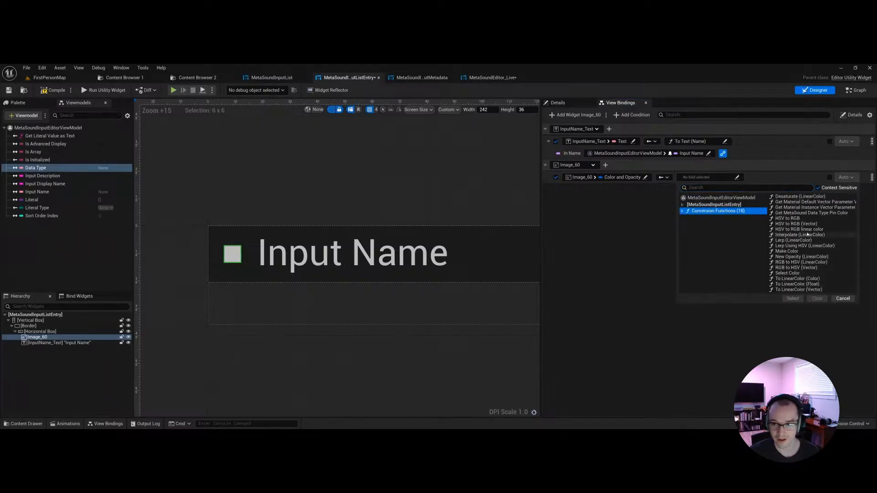
{"action": "left_click", "coordinate": [792, 214]}
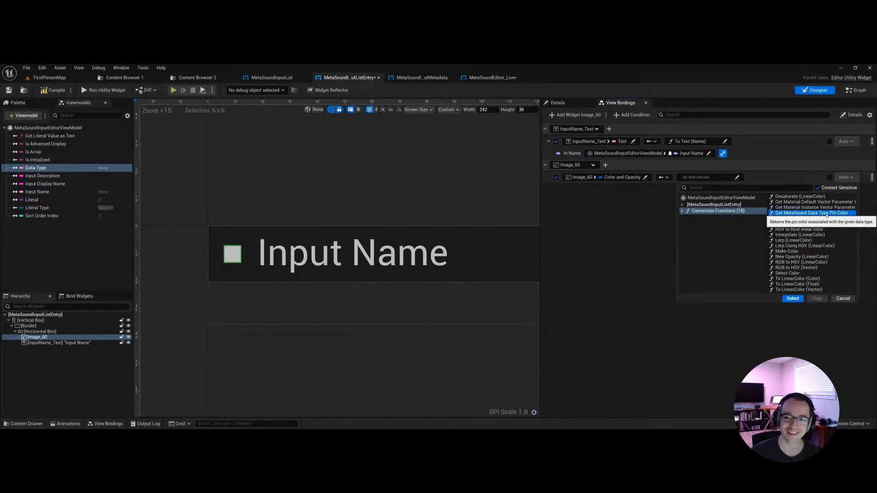
{"action": "key", "text": "Return"}
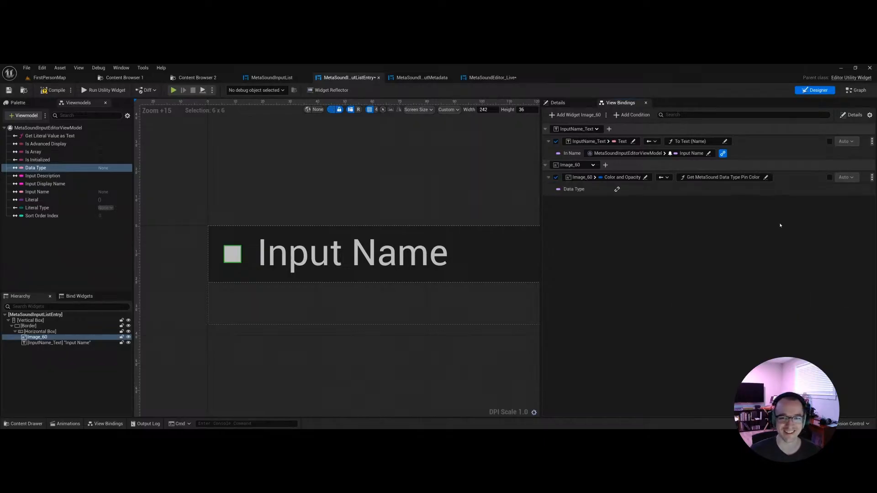
Step: Link the Data Type input of the image's color conversion to the Data Type property of MetaSoundInputEditorViewModel
{"action": "left_click", "coordinate": [617, 190]}
{"action": "left_click", "coordinate": [626, 210]}
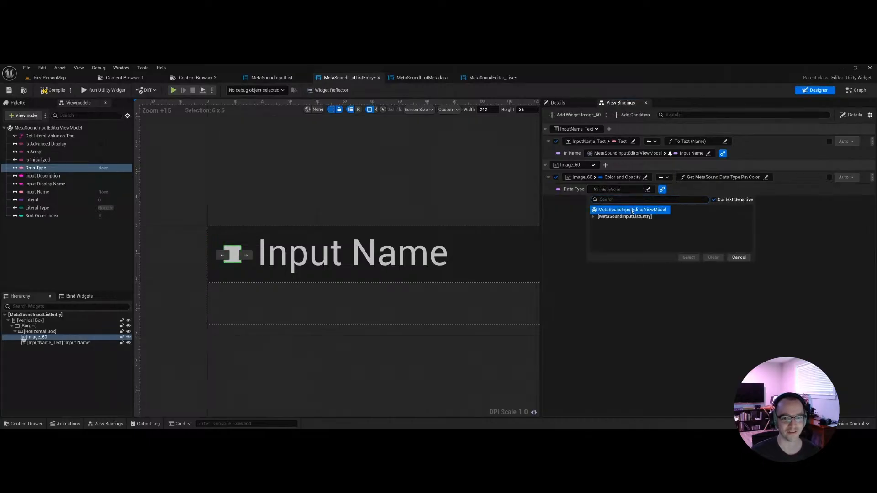
{"action": "double_click", "coordinate": [713, 227]}
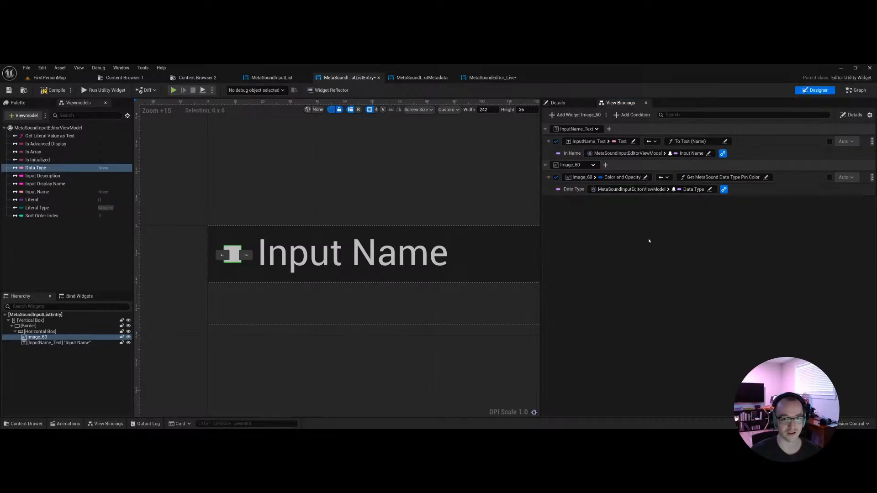
Step: Search the Editor Preferences for "metasound" to examine its settings
{"action": "left_click", "coordinate": [42, 68]}
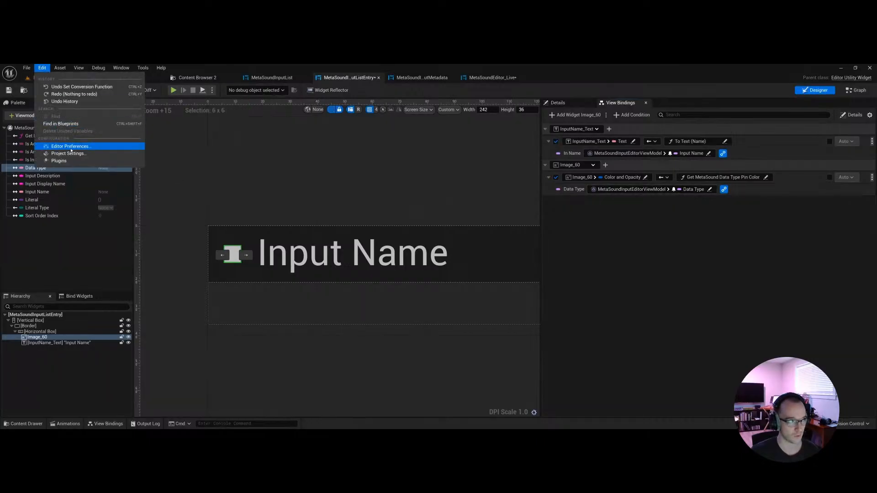
{"action": "left_click", "coordinate": [71, 148]}
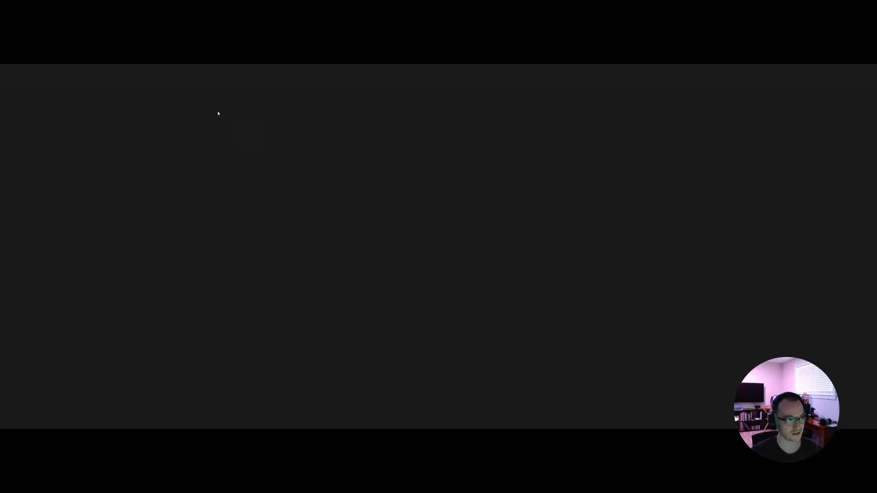
{"action": "type", "text": "metasound"}
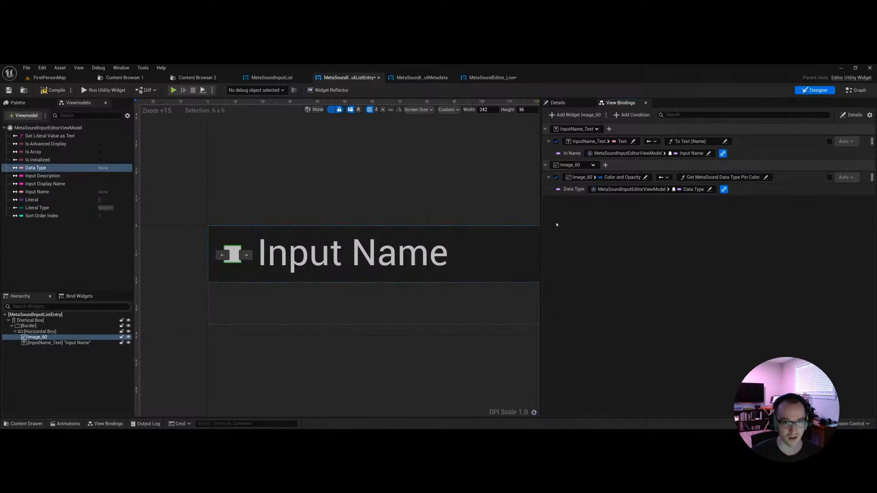
Step: Compile and save the MetaSoundInputListEntry widget with its new image color binding
{"action": "left_click", "coordinate": [403, 180]}
{"action": "scroll", "coordinate": [403, 180], "scroll_direction": "down", "scroll_amount": 6}
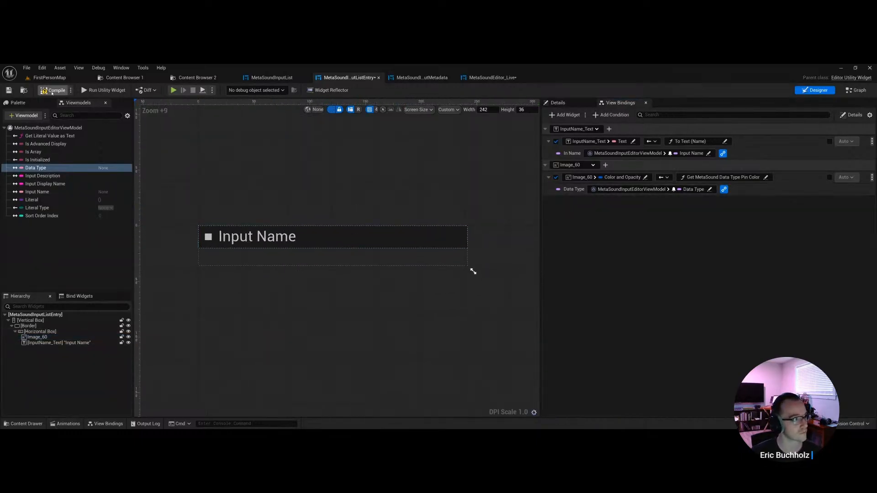
{"action": "left_click", "coordinate": [11, 94]}
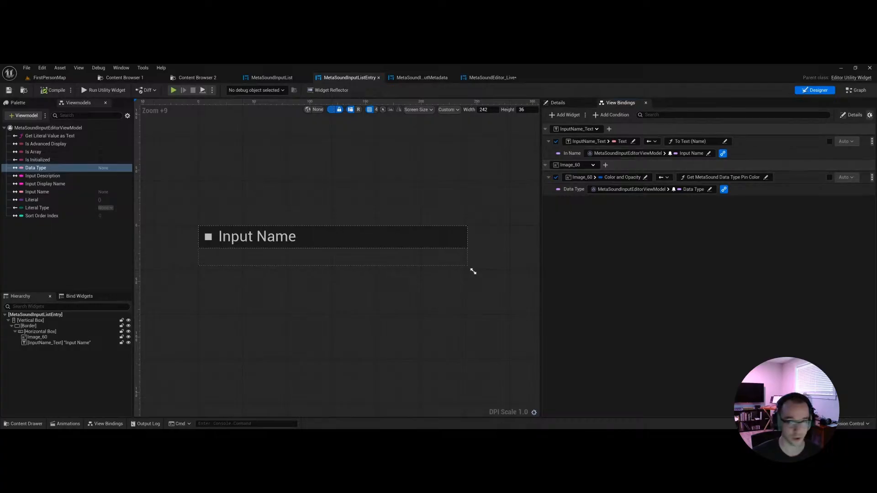
Step: Enable Can Call Initialized Without Player Context in the class settings of the MetaSoundInputListEntry widget
{"action": "left_click", "coordinate": [857, 90]}
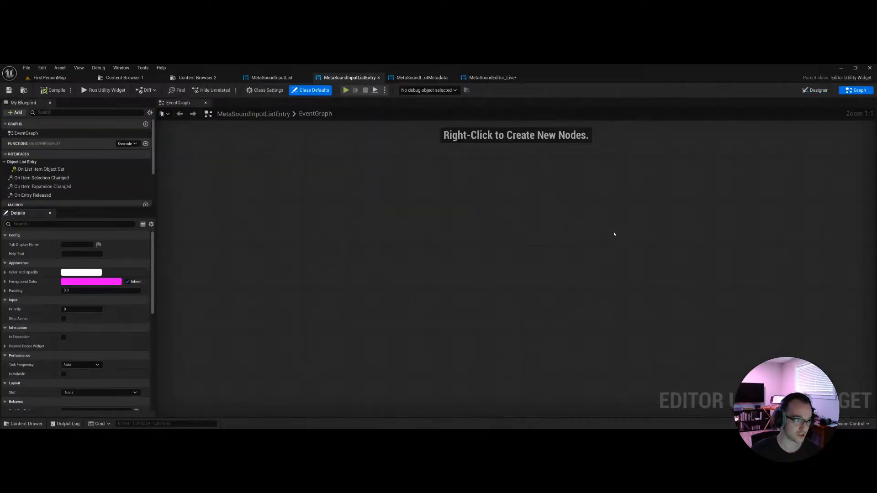
{"action": "left_click", "coordinate": [267, 91]}
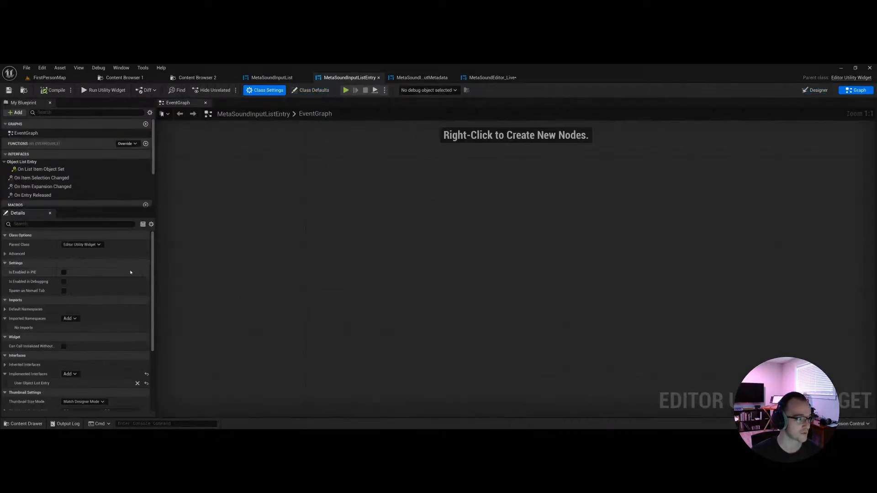
{"action": "left_click_drag", "start_coordinate": [57, 347], "coordinate": [88, 347]}
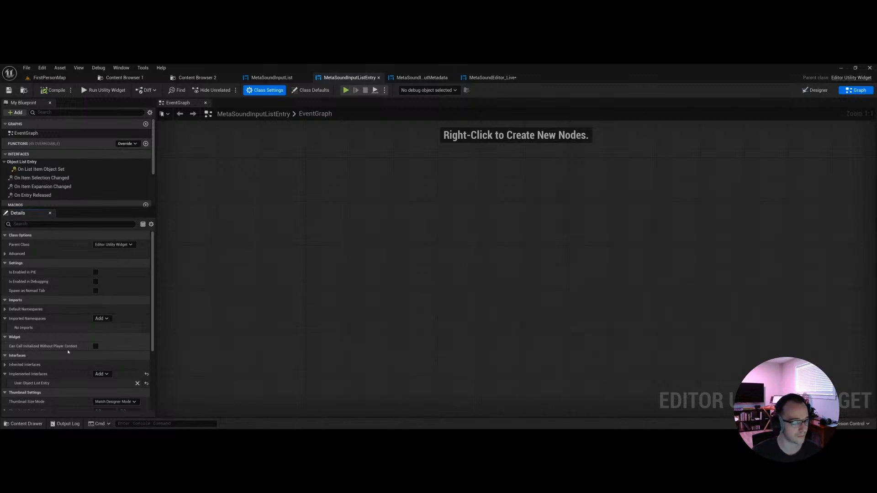
{"action": "left_click", "coordinate": [95, 346]}
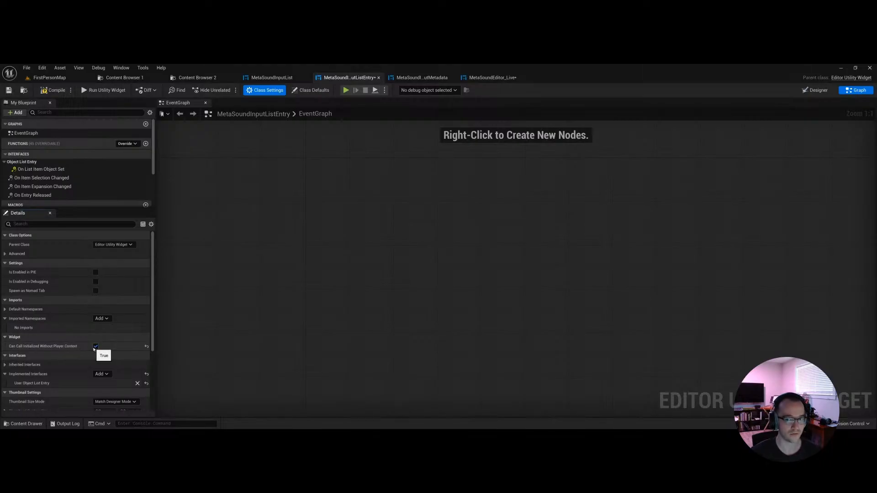
{"action": "mouse_move", "coordinate": [51, 348]}
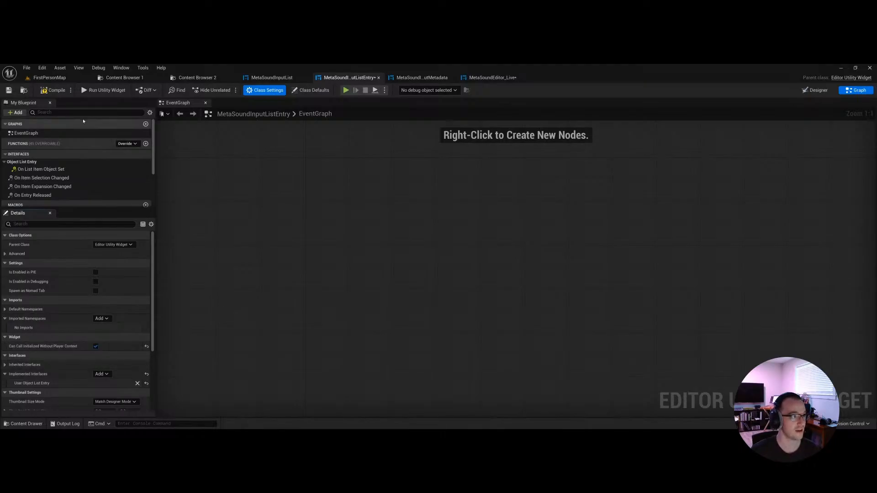
Step: Search the Editor Preferences for "can call", then clear the search and close the preferences
{"action": "left_click", "coordinate": [42, 67]}
{"action": "left_click", "coordinate": [73, 147]}
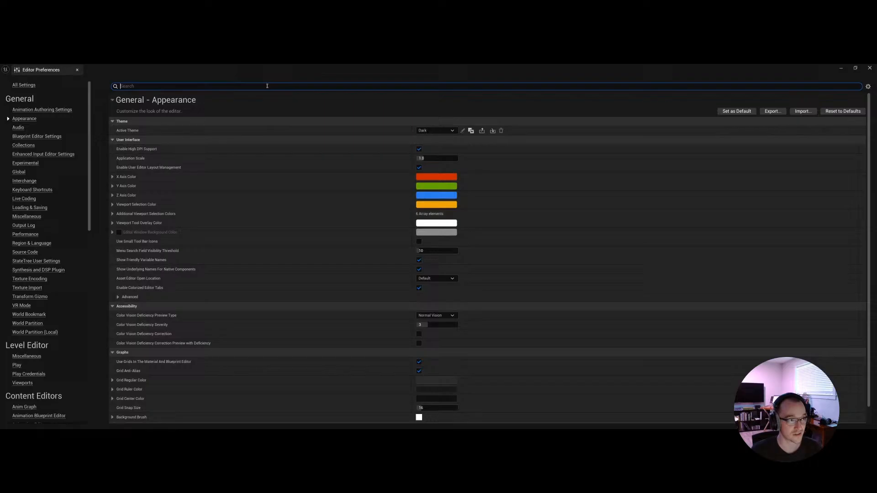
{"action": "left_click", "coordinate": [267, 86]}
{"action": "type", "text": "can call"}
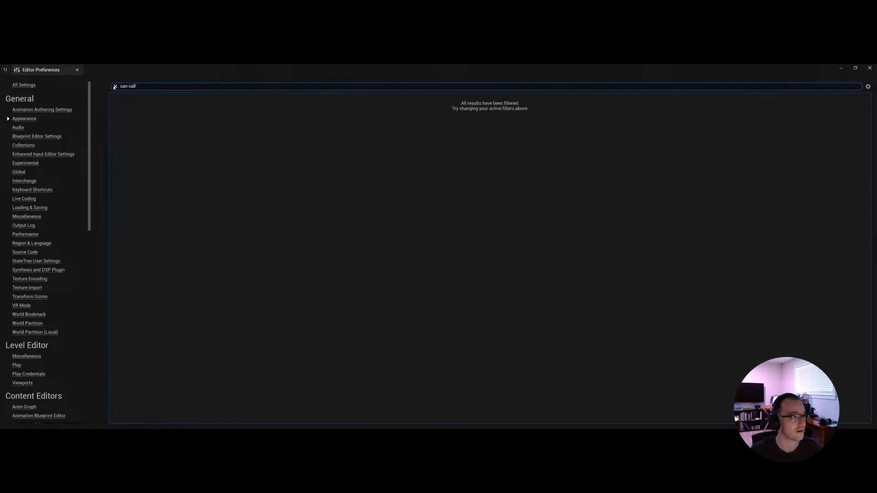
{"action": "left_click", "coordinate": [115, 86]}
{"action": "left_click", "coordinate": [77, 70]}
Step: Enable Can Call Initialized Without Player Context for Editor Utility Widgets (Team) in the Project Settings and close them
{"action": "left_click", "coordinate": [42, 67]}
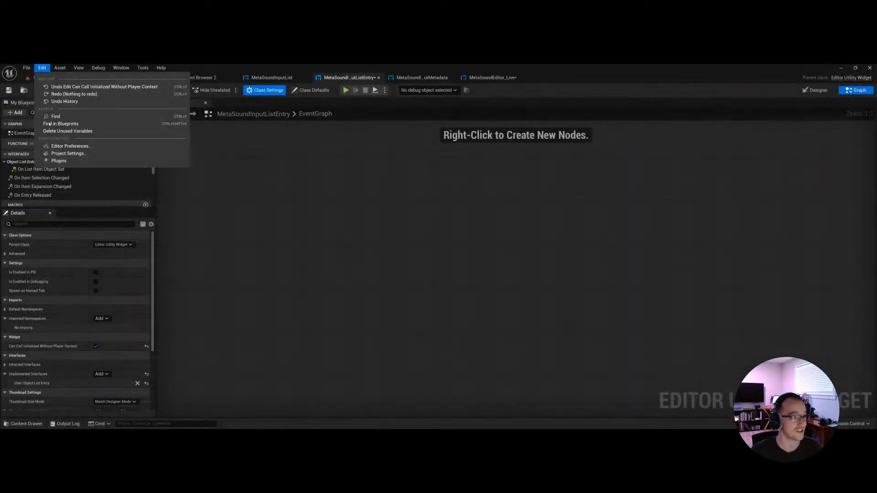
{"action": "left_click", "coordinate": [67, 153]}
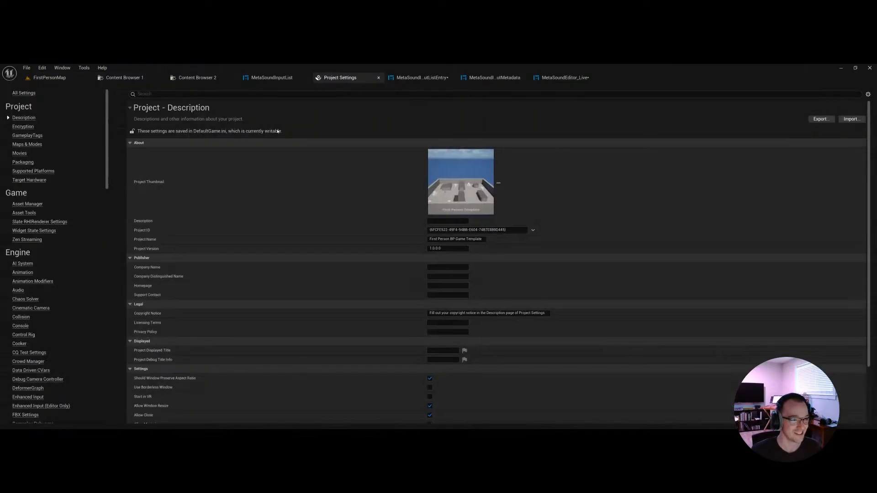
{"action": "type", "text": "can call"}
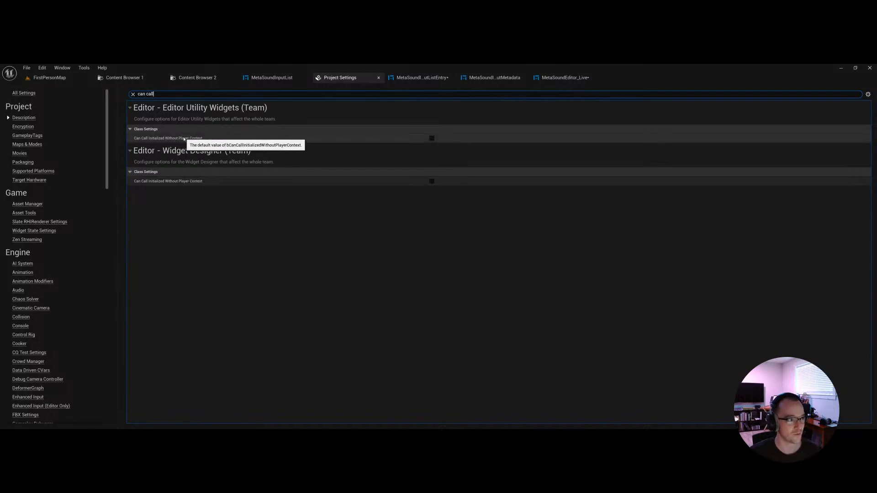
{"action": "left_click", "coordinate": [432, 138]}
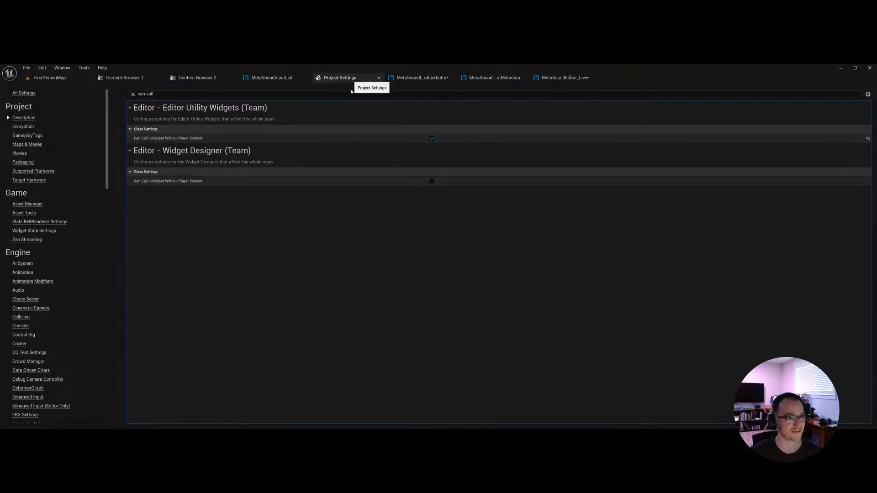
{"action": "left_click", "coordinate": [379, 78]}
Step: Enable Can Call Initialized Without Player Context in the MetaSoundInputList class settings, then compile and save that widget
{"action": "mouse_move", "coordinate": [425, 255]}
{"action": "right_mouse_down"}
{"action": "mouse_move", "coordinate": [397, 242]}
{"action": "mouse_move", "coordinate": [436, 257]}
{"action": "right_mouse_up"}
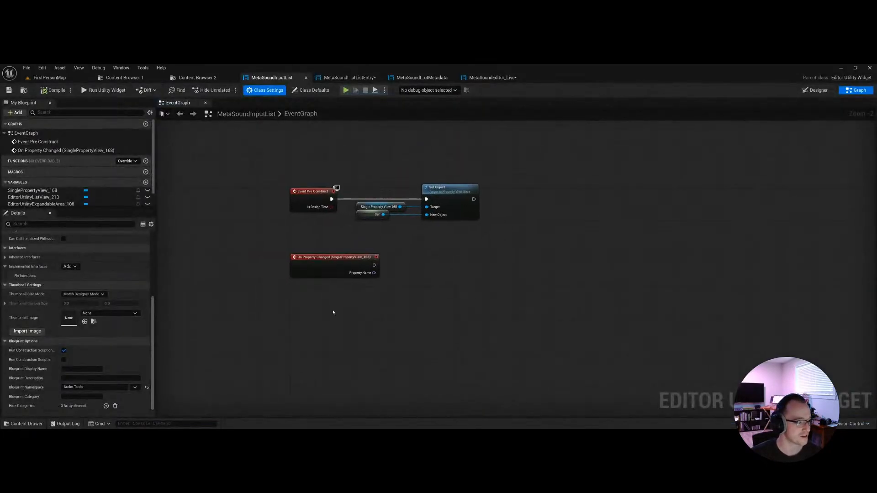
{"action": "scroll", "coordinate": [67, 296], "scroll_direction": "up", "scroll_amount": 3}
{"action": "left_click", "coordinate": [64, 283]}
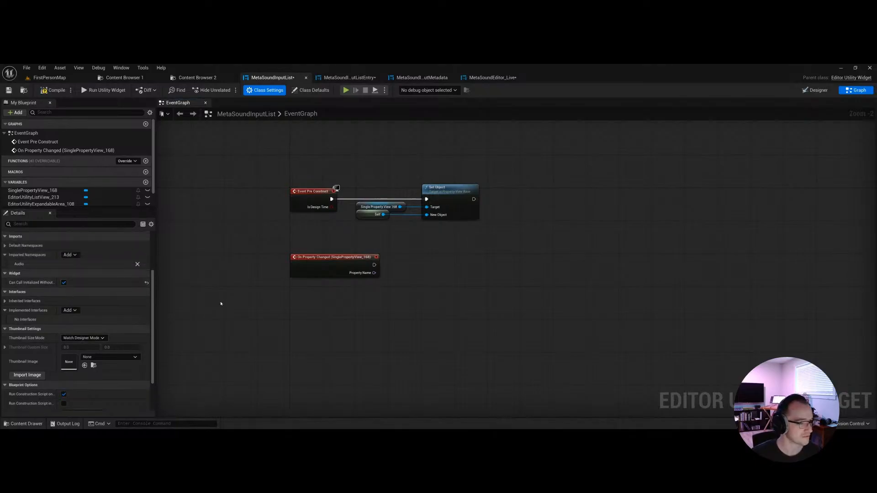
{"action": "left_click", "coordinate": [51, 90]}
{"action": "left_click", "coordinate": [9, 90]}
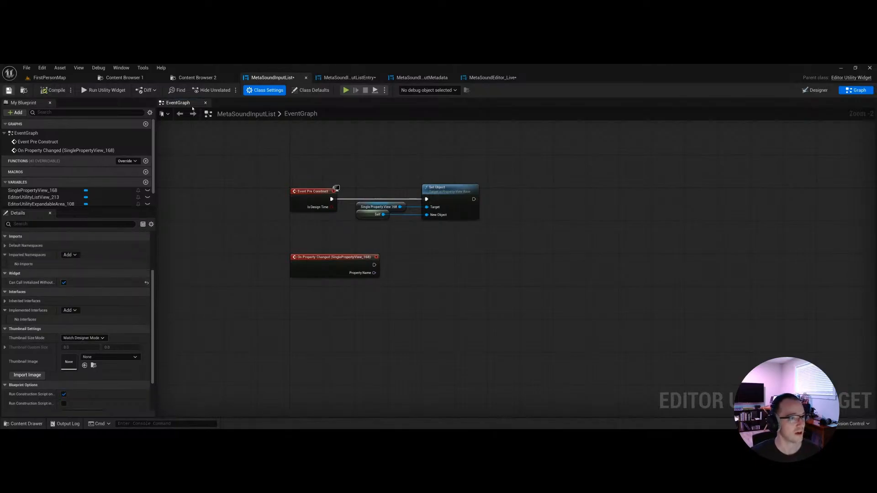
Step: Return to the MetaSoundInputListEntry widget, then compile and save its changed class settings
{"action": "left_click", "coordinate": [349, 78]}
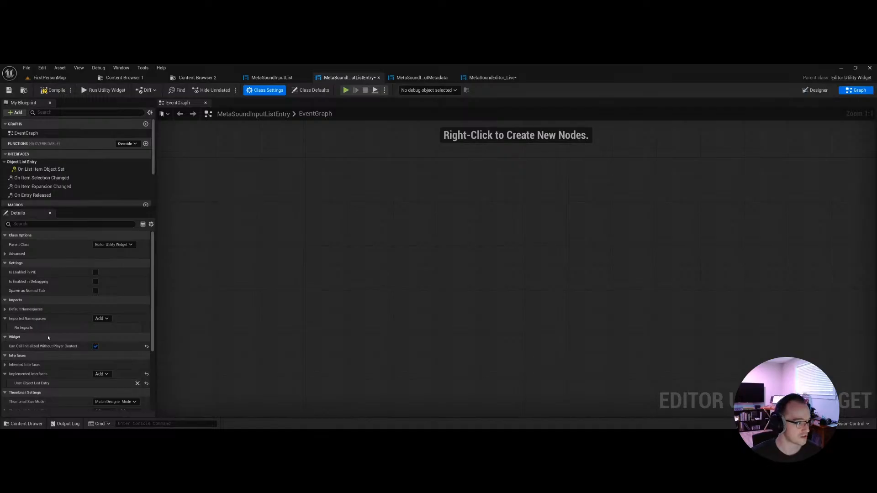
{"action": "left_click", "coordinate": [51, 90]}
{"action": "left_click", "coordinate": [9, 90]}
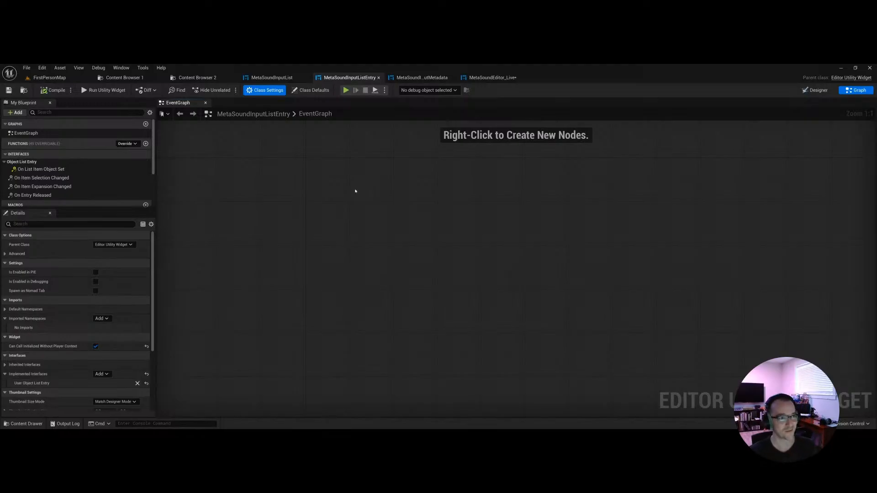
{"action": "right_click_drag", "start_coordinate": [329, 205], "coordinate": [293, 205]}
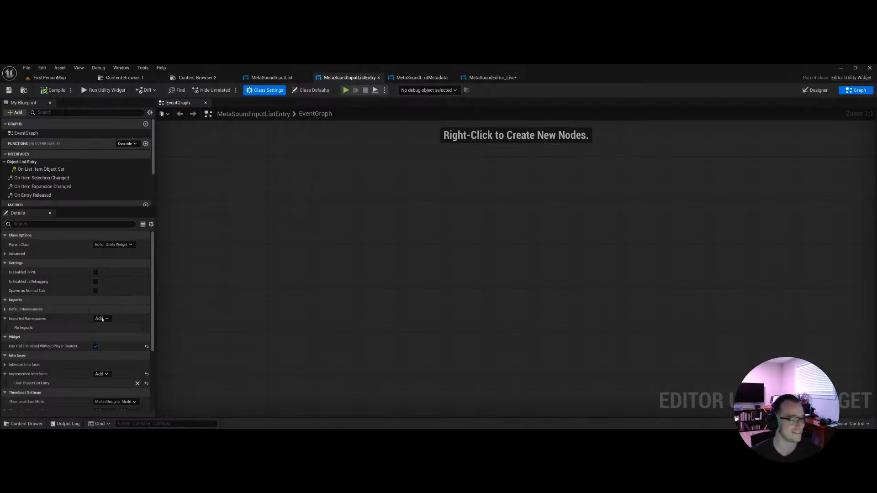
{"action": "scroll", "coordinate": [97, 321], "scroll_direction": "down", "scroll_amount": 2}
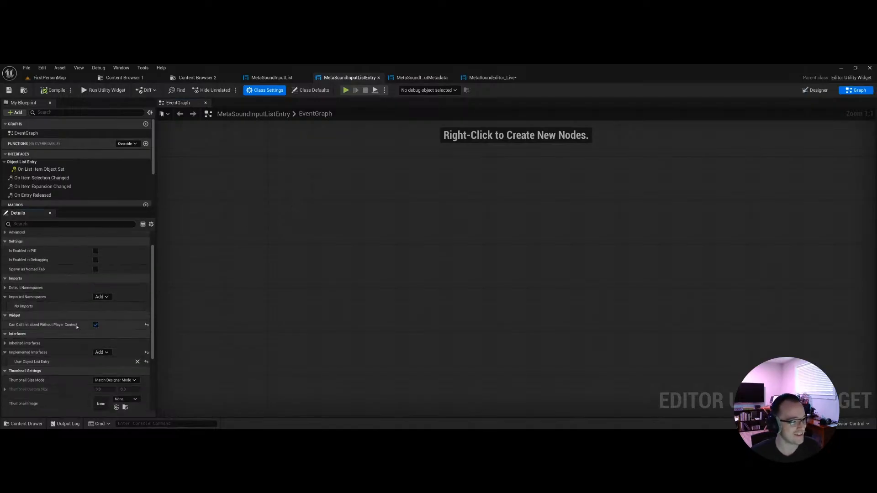
{"action": "scroll", "coordinate": [74, 328], "scroll_direction": "up", "scroll_amount": 2}
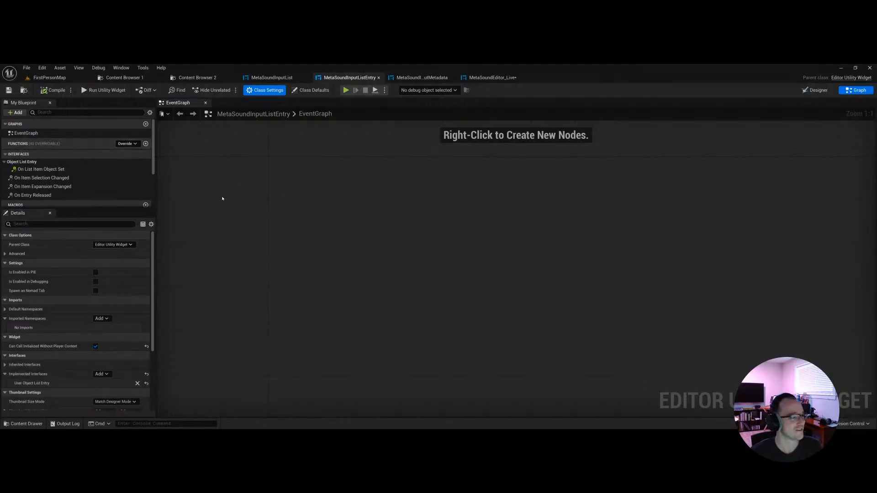
{"action": "right_click_drag", "start_coordinate": [248, 313], "coordinate": [288, 319]}
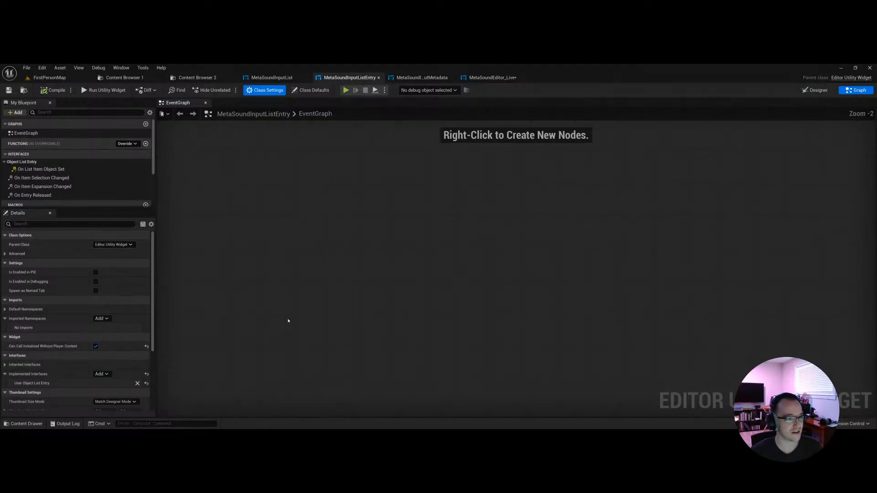
{"action": "scroll", "coordinate": [289, 318], "scroll_direction": "up", "scroll_amount": 1}
Step: Implement the On List Item Object Set interface event in the event graph and move its node higher up
{"action": "left_click_drag", "start_coordinate": [80, 208], "coordinate": [76, 281]}
{"action": "left_click", "coordinate": [37, 170]}
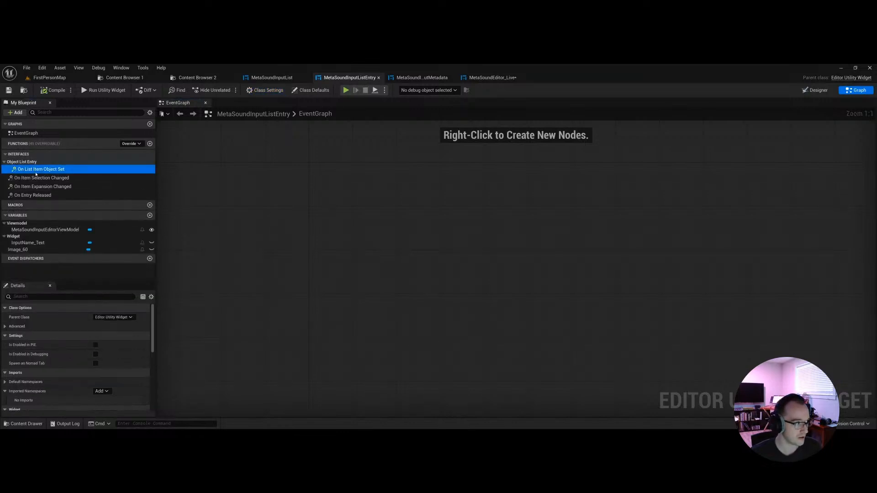
{"action": "double_click", "coordinate": [55, 172]}
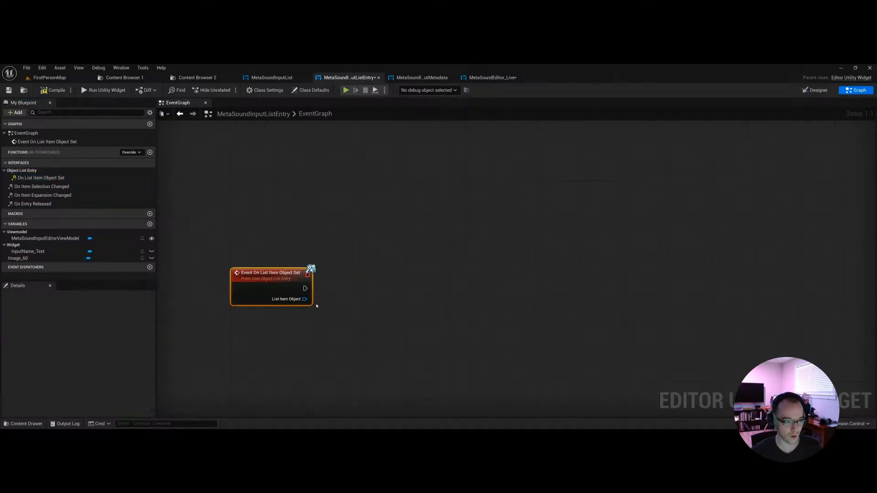
{"action": "left_click", "coordinate": [299, 336]}
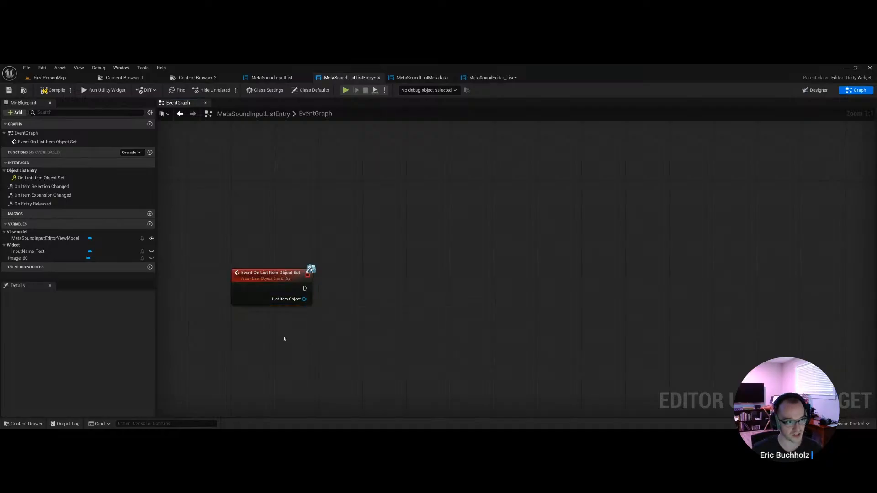
{"action": "left_click_drag", "start_coordinate": [253, 299], "coordinate": [253, 211]}
{"action": "left_click", "coordinate": [271, 235]}
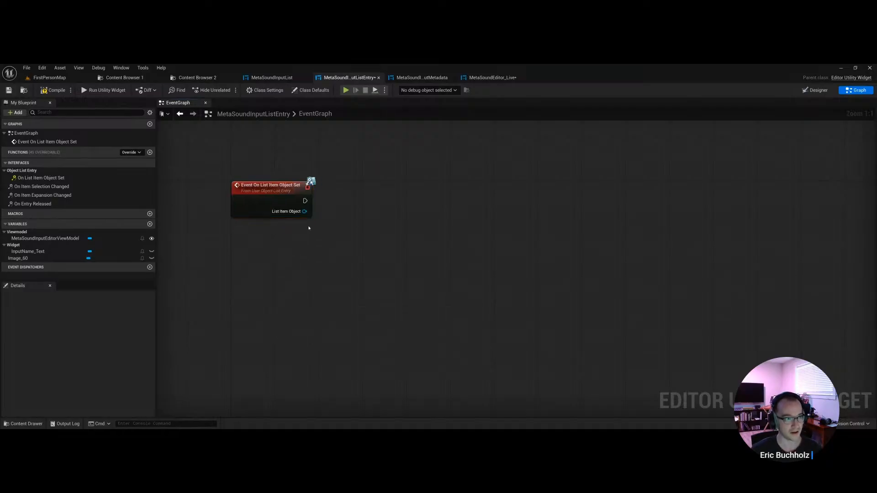
{"action": "right_click_drag", "start_coordinate": [310, 224], "coordinate": [306, 231]}
Step: Cast the event's List Item Object to MetaSoundInputEditorViewModel and align the cast node beside the event
{"action": "left_click_drag", "start_coordinate": [298, 218], "coordinate": [353, 217]}
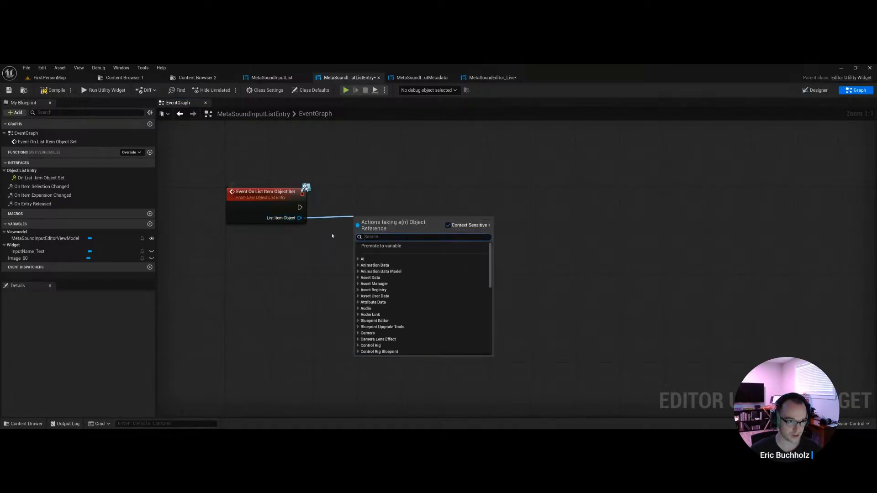
{"action": "left_click", "coordinate": [332, 236]}
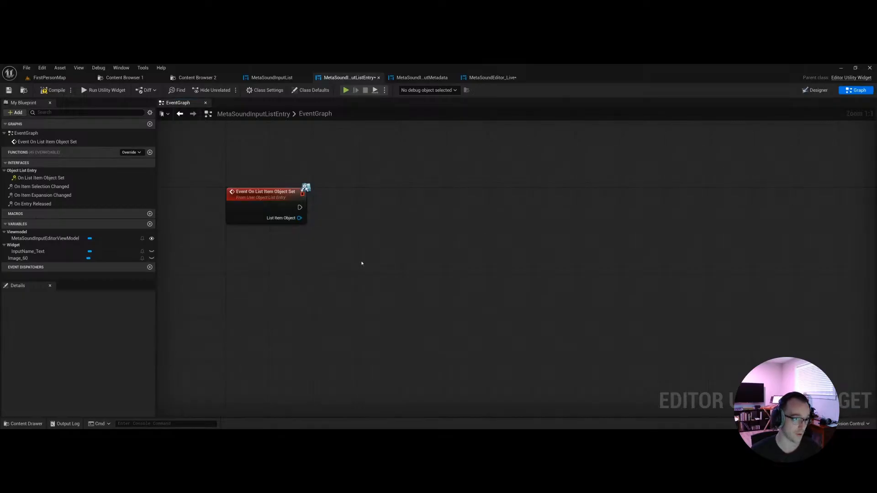
{"action": "left_click_drag", "start_coordinate": [299, 218], "coordinate": [341, 219]}
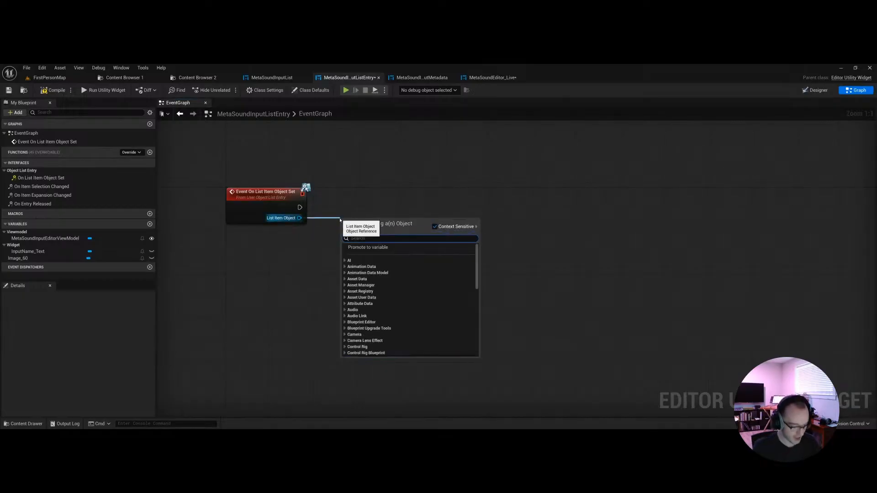
{"action": "type", "text": "cast input editor"}
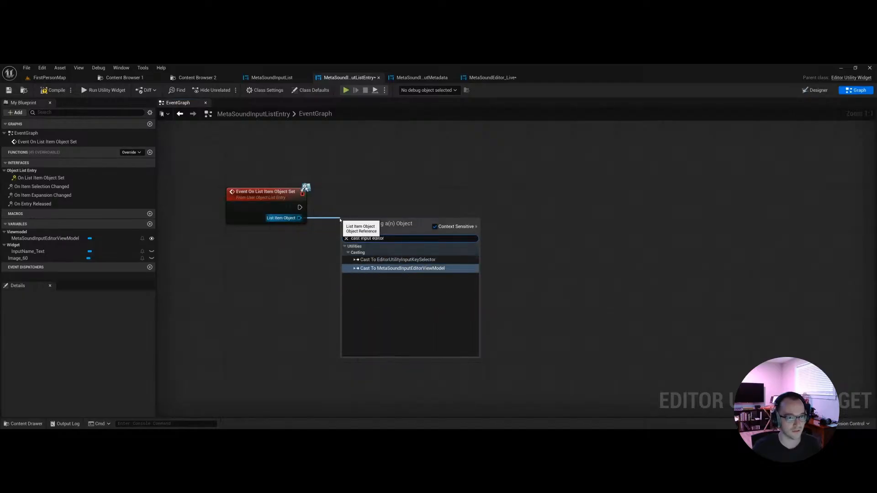
{"action": "key", "text": "Return"}
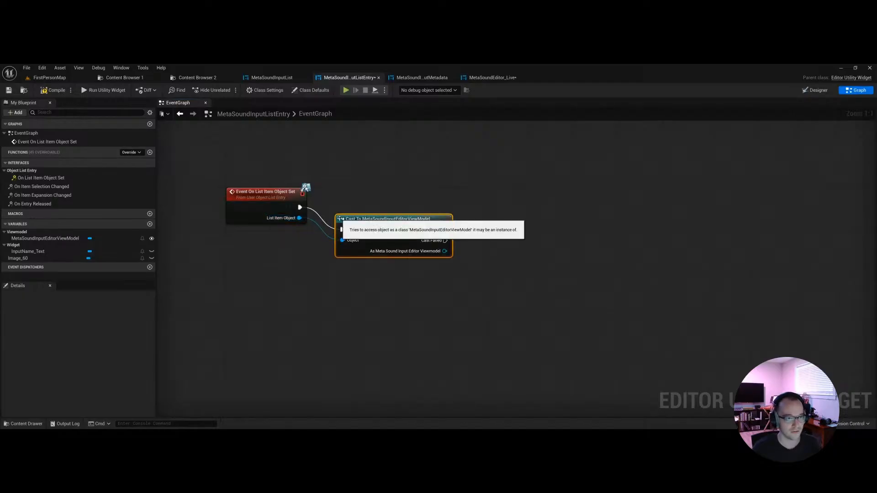
{"action": "left_click_drag", "start_coordinate": [388, 218], "coordinate": [366, 196]}
{"action": "right_click_drag", "start_coordinate": [389, 246], "coordinate": [448, 256]}
Step: Set the MetaSoundInputEditorViewModel variable from the cast result, wire it after the cast, and save the widget
{"action": "left_click", "coordinate": [51, 239]}
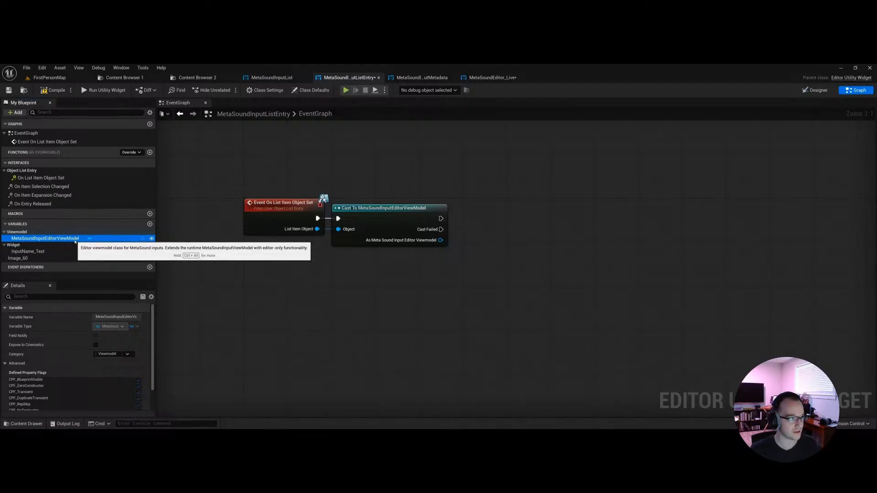
{"action": "left_click_drag", "start_coordinate": [36, 238], "coordinate": [470, 229], "text": "alt"}
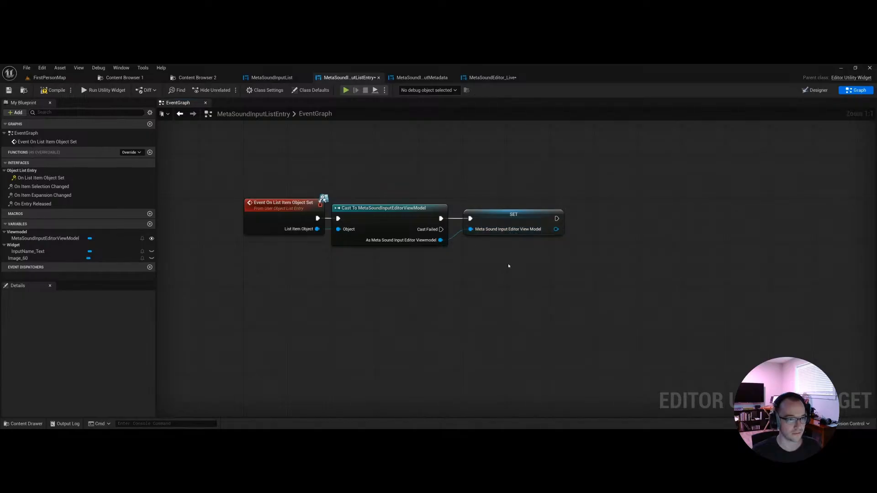
{"action": "scroll", "coordinate": [509, 264], "scroll_direction": "down", "scroll_amount": 2}
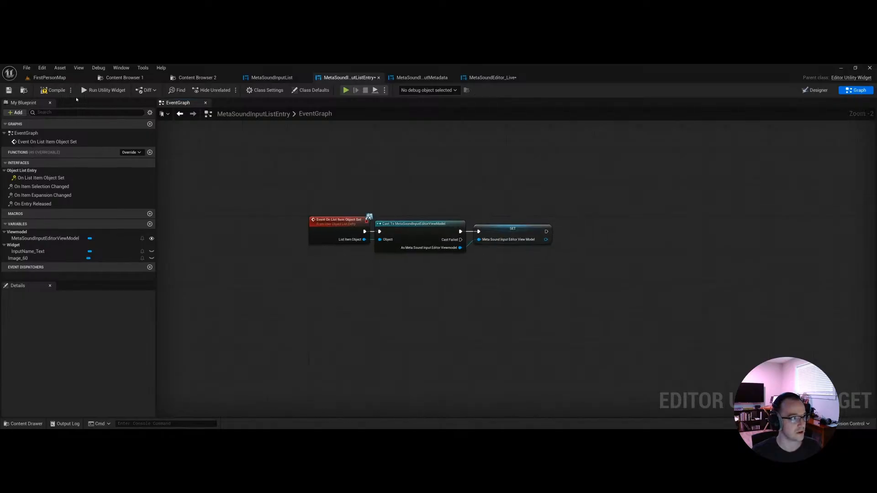
{"action": "key", "text": "ctrl+s"}
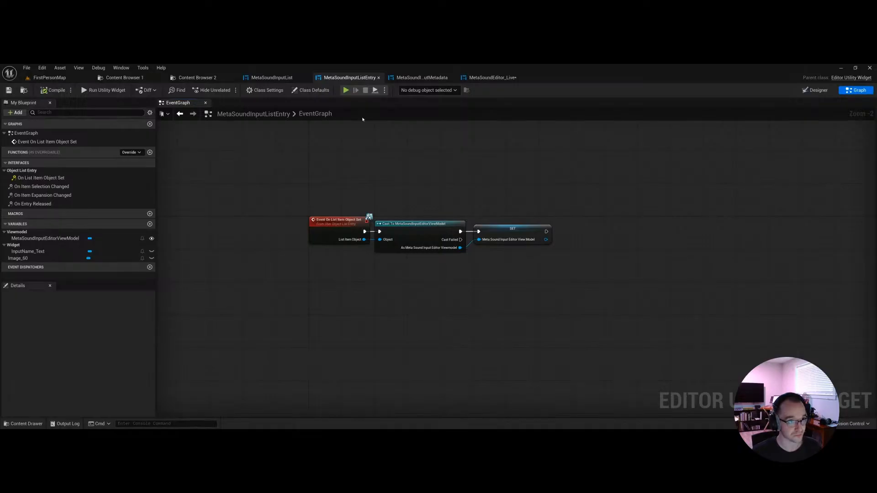
Step: Review the MetaSoundInputListEntry layout and bindings, then examine the MetaSoundInputList graph and its list view and property view in the designer
{"action": "left_click", "coordinate": [816, 90]}
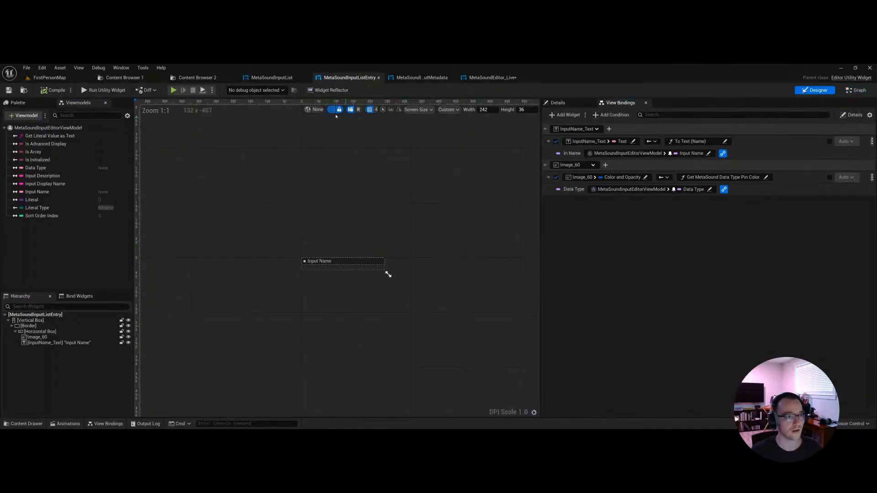
{"action": "scroll", "coordinate": [340, 262], "scroll_direction": "up", "scroll_amount": 5}
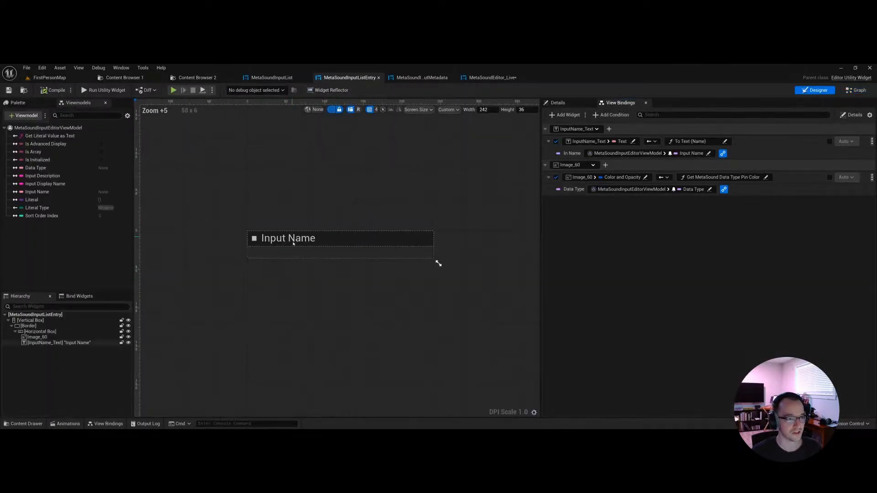
{"action": "left_click", "coordinate": [281, 78]}
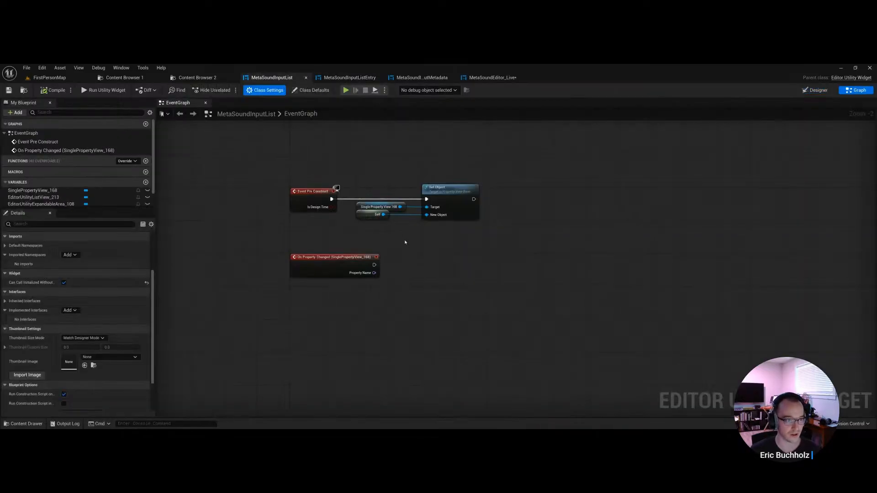
{"action": "right_click_drag", "start_coordinate": [395, 251], "coordinate": [378, 238]}
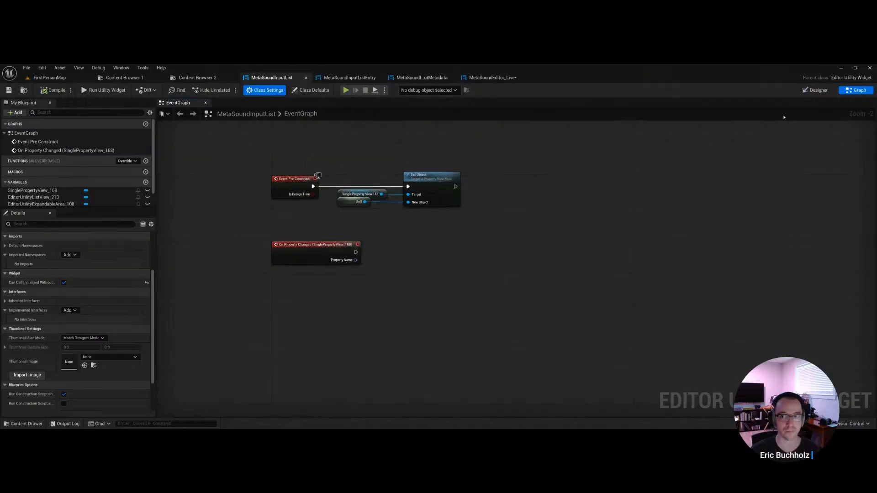
{"action": "left_click", "coordinate": [815, 90]}
{"action": "scroll", "coordinate": [386, 320], "scroll_direction": "up", "scroll_amount": 5}
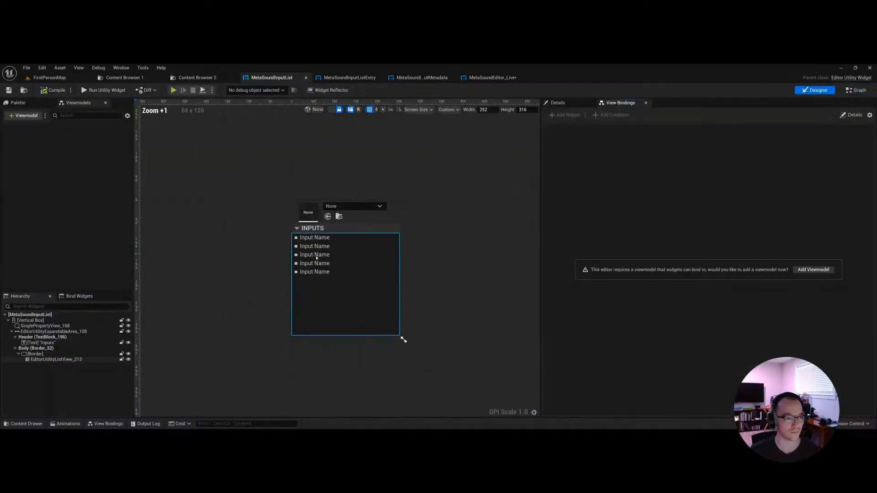
{"action": "left_click", "coordinate": [335, 293]}
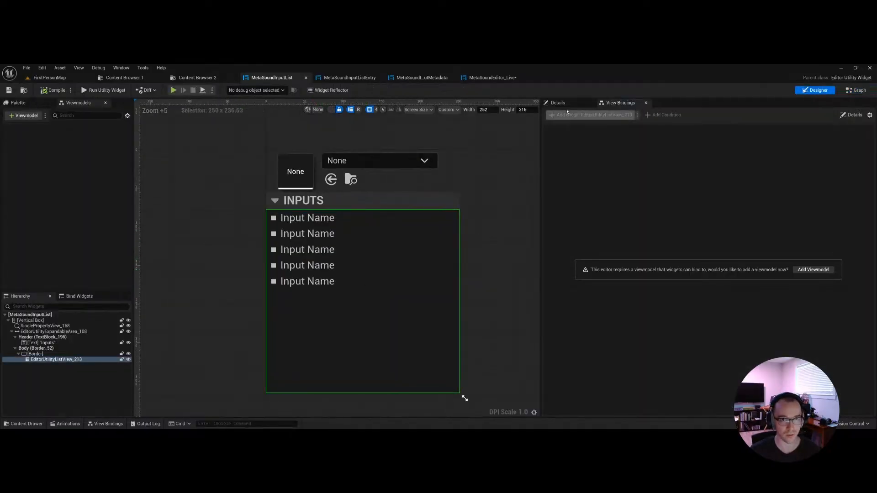
{"action": "right_click_drag", "start_coordinate": [251, 206], "coordinate": [236, 198]}
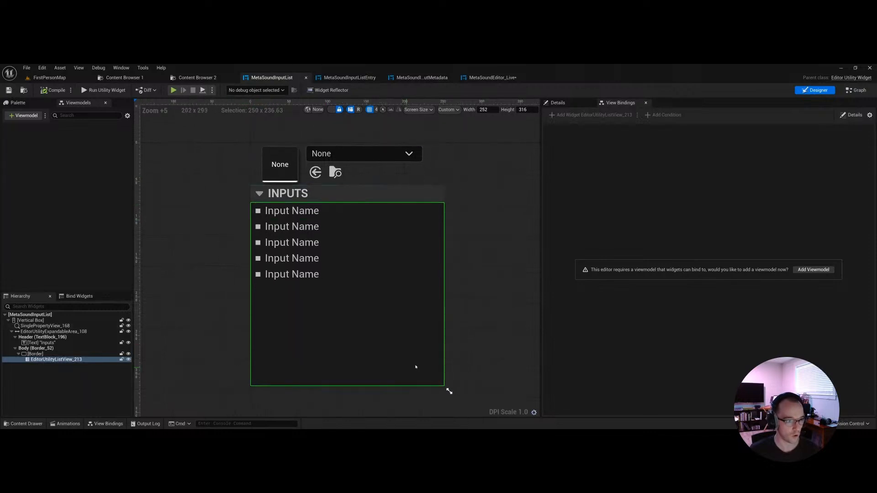
{"action": "left_click", "coordinate": [306, 161]}
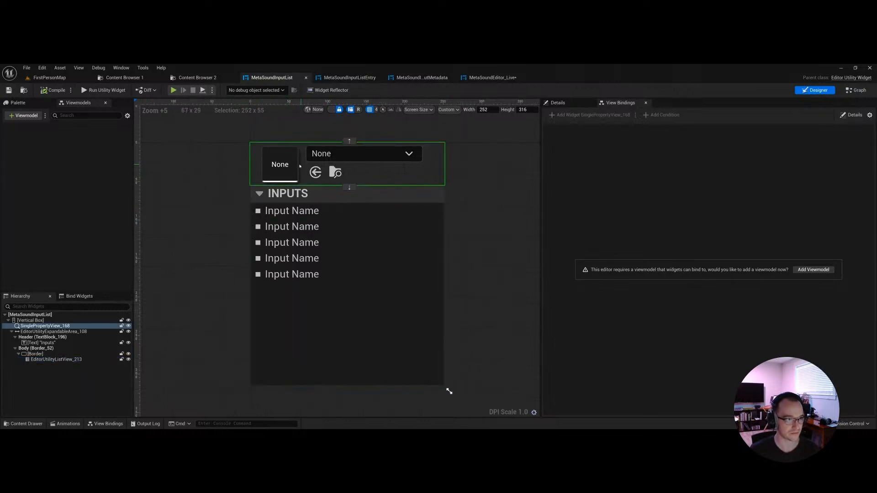
{"action": "left_click", "coordinate": [472, 224]}
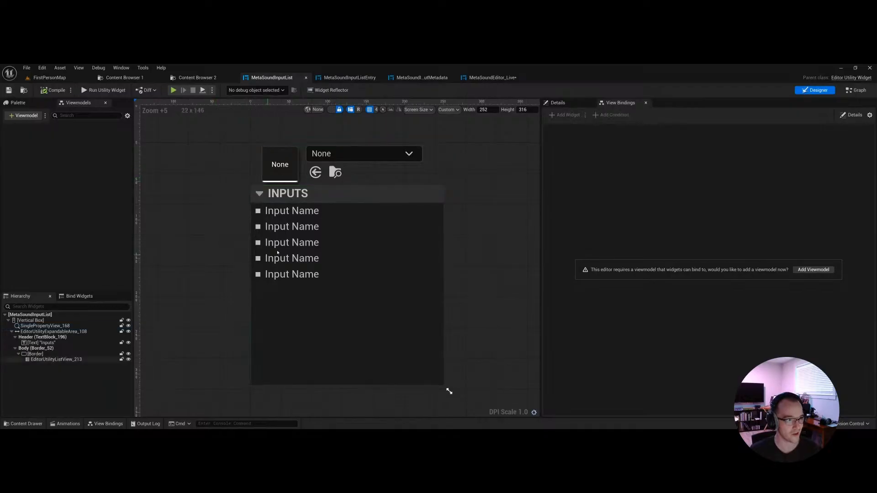
Step: Add a MetaSound Editor Viewmodel to the MetaSoundInputList widget
{"action": "left_click", "coordinate": [24, 116]}
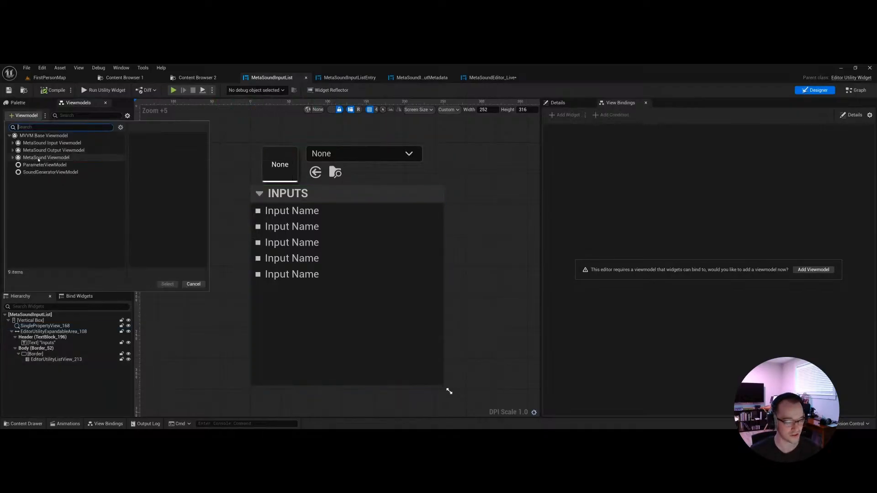
{"action": "left_click", "coordinate": [13, 158]}
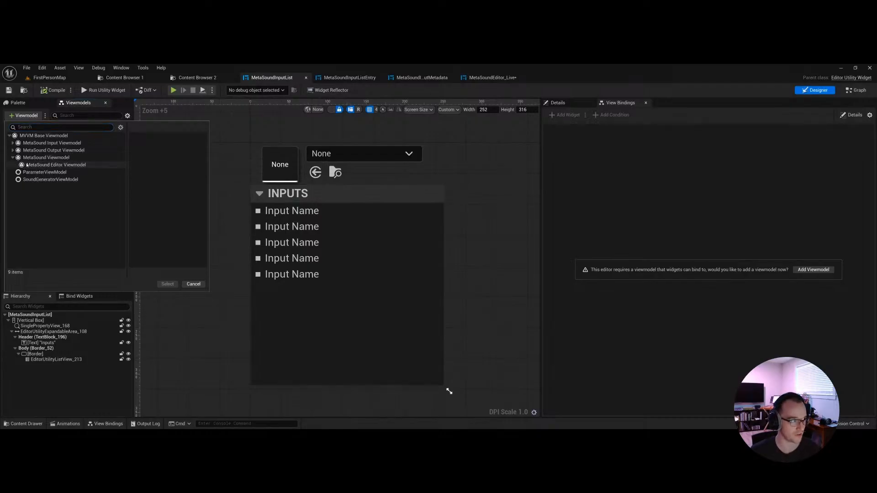
{"action": "left_click", "coordinate": [44, 166]}
{"action": "left_click", "coordinate": [50, 158]}
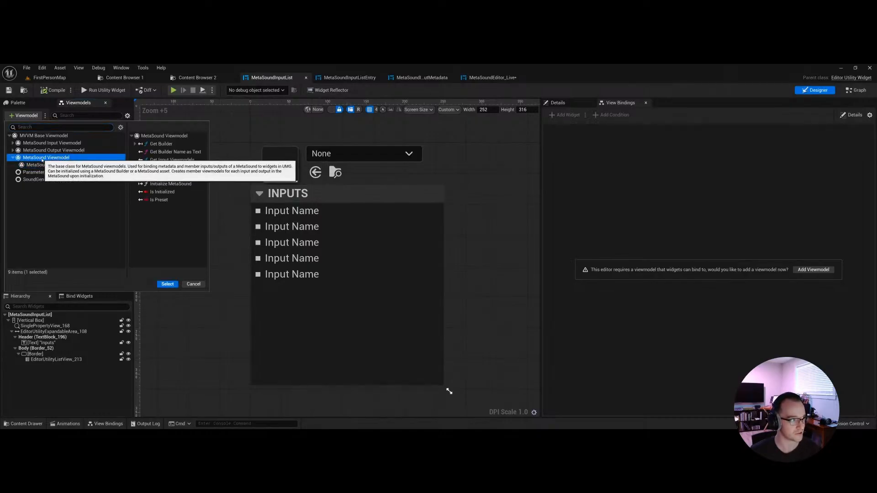
{"action": "left_click", "coordinate": [54, 165]}
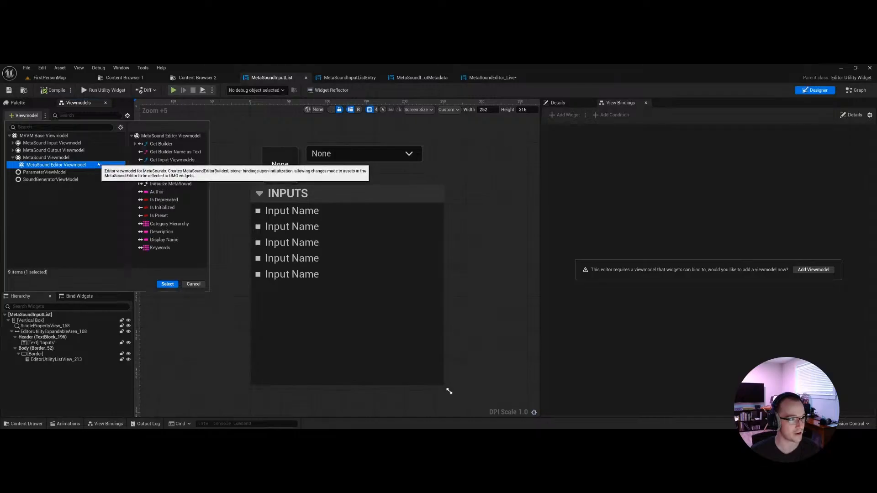
{"action": "left_click", "coordinate": [167, 284]}
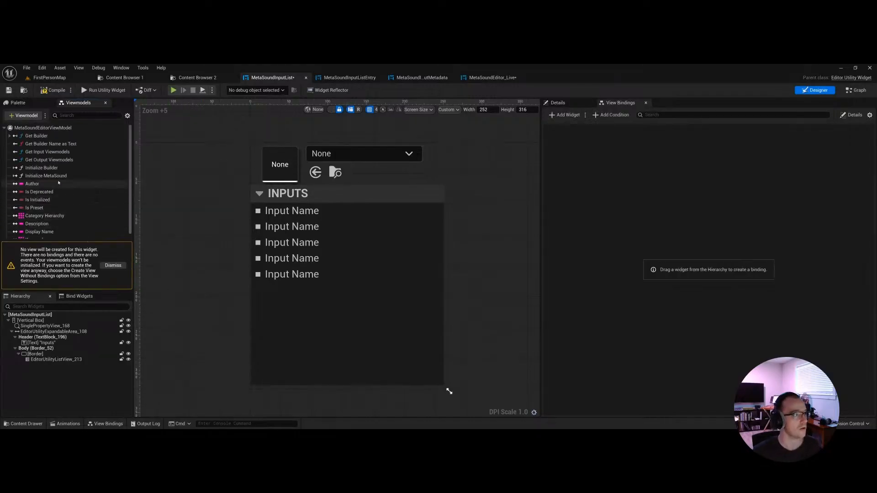
Step: Set the MetaSoundEditorViewModel's Creation Type to Create Instance, then compile and save the widget
{"action": "left_click", "coordinate": [60, 129]}
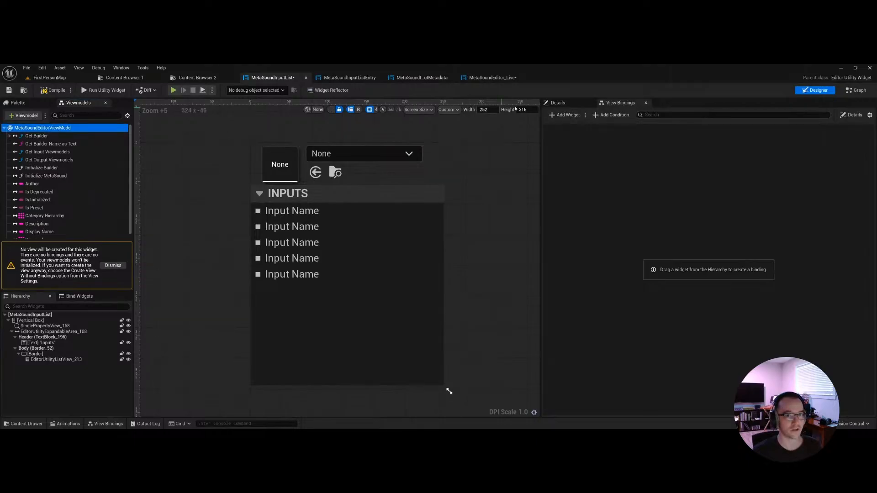
{"action": "left_click", "coordinate": [557, 102]}
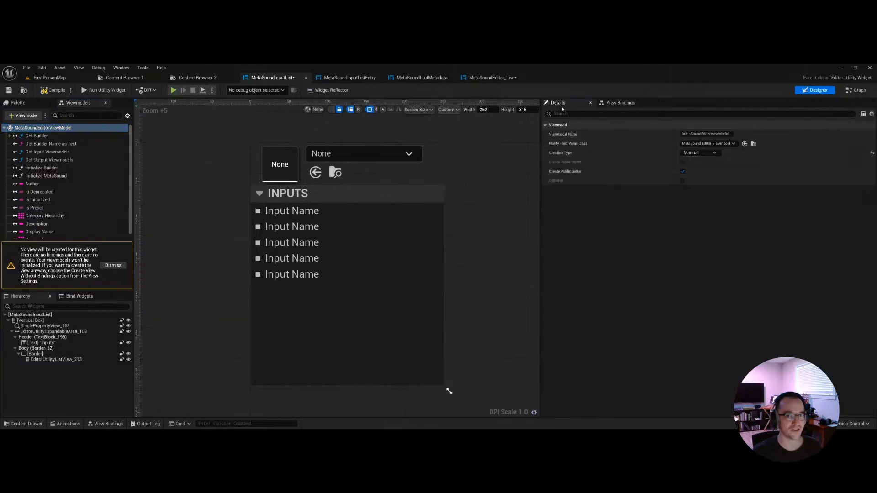
{"action": "left_click", "coordinate": [690, 153]}
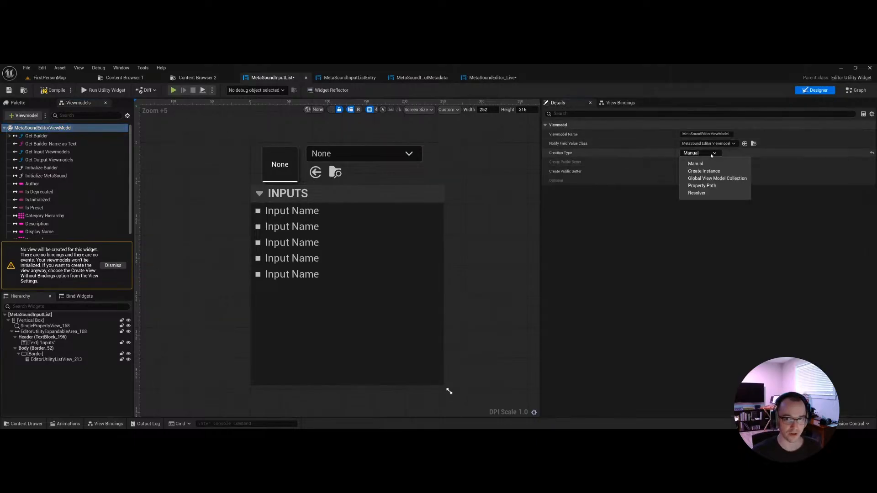
{"action": "left_click", "coordinate": [733, 172]}
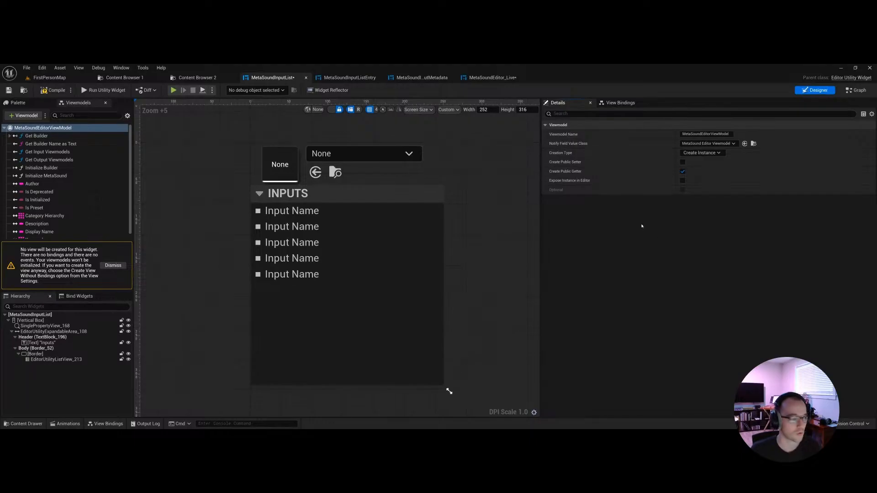
{"action": "left_click", "coordinate": [208, 237]}
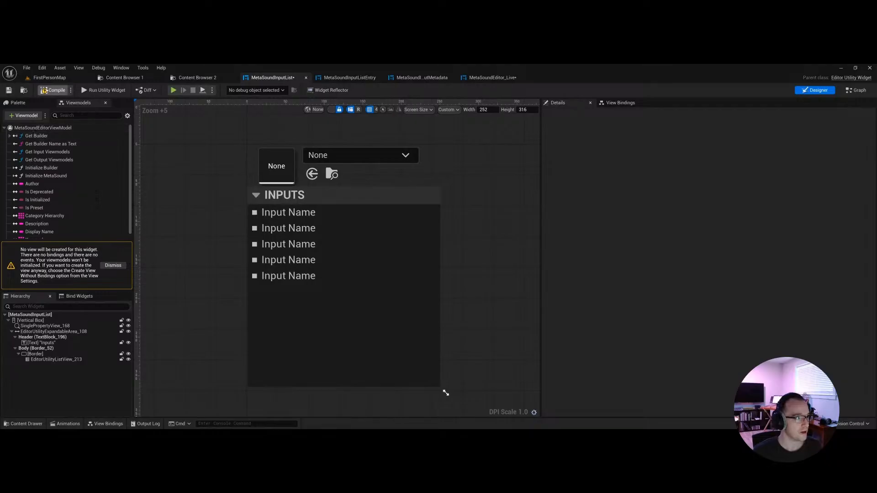
{"action": "left_click", "coordinate": [44, 90]}
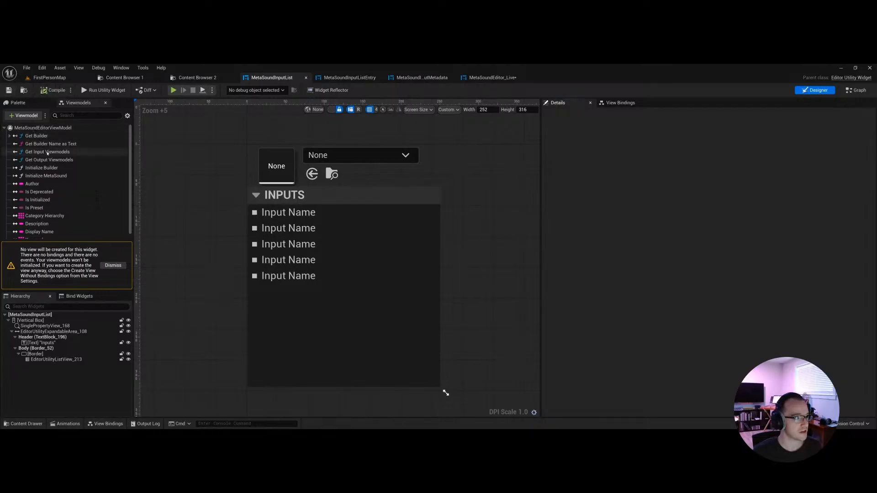
Step: Examine the viewmodel's Initialize Builder and Initialize MetaSound functions, then go to the MetaSoundInputList event graph
{"action": "left_click", "coordinate": [61, 128]}
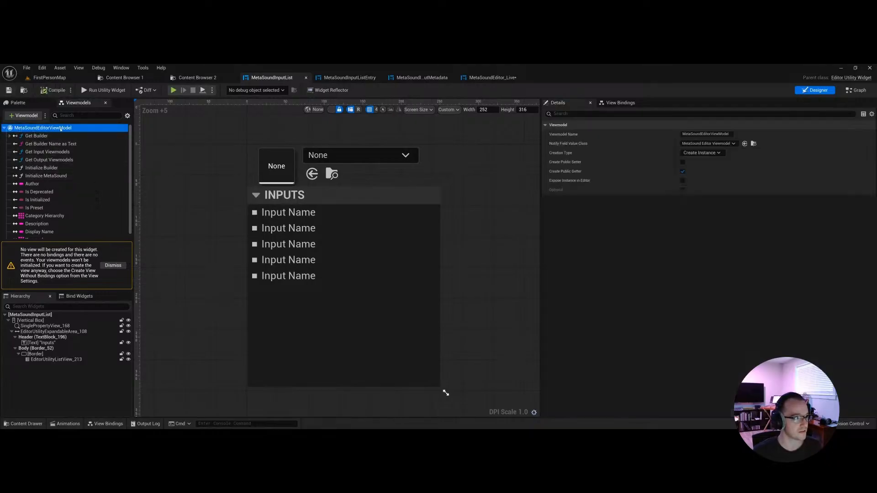
{"action": "left_click", "coordinate": [58, 168]}
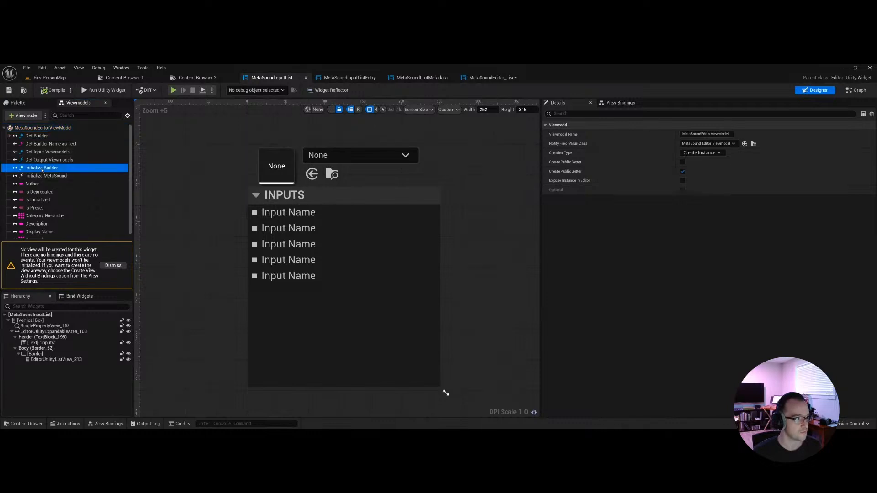
{"action": "left_click", "coordinate": [69, 176]}
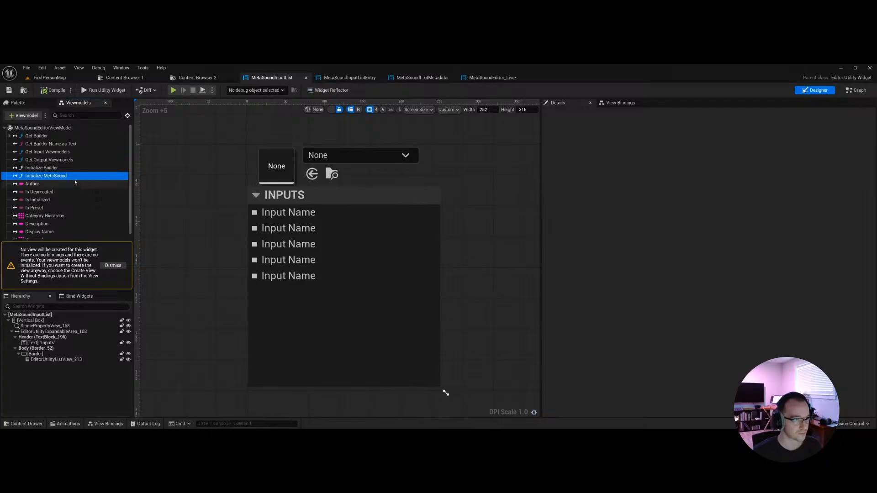
{"action": "left_click", "coordinate": [38, 169]}
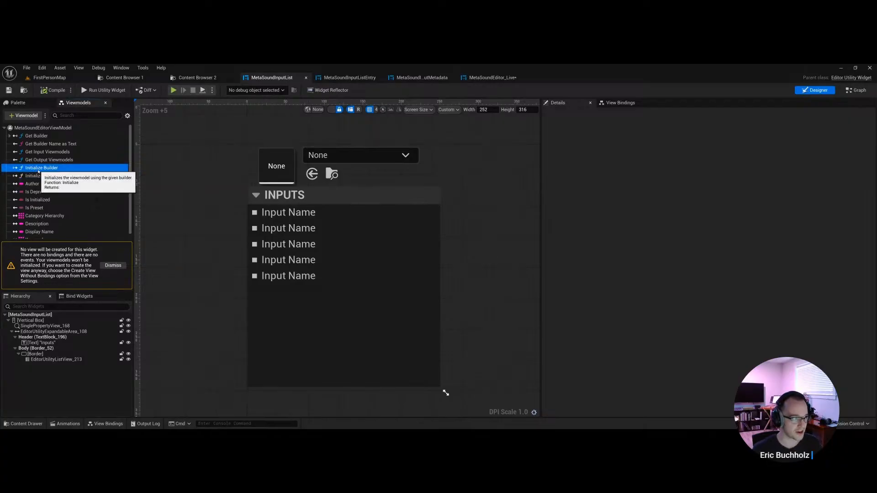
{"action": "left_click", "coordinate": [32, 177]}
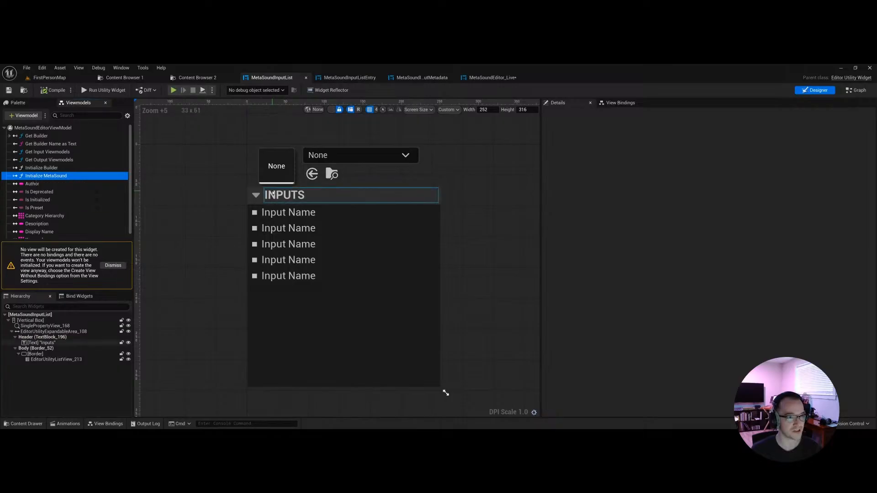
{"action": "left_click", "coordinate": [855, 90]}
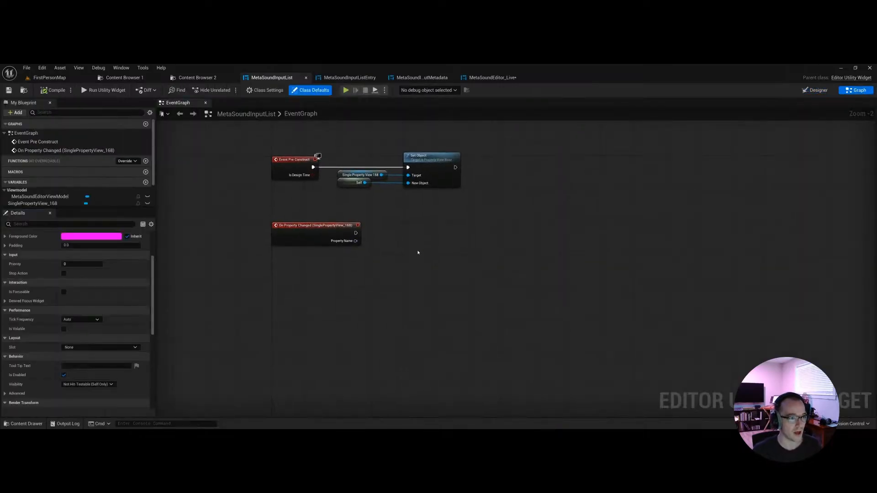
Step: Enlarge the MetaSoundInputList variable list so all the widget's variables can be seen
{"action": "left_click", "coordinate": [292, 235]}
{"action": "scroll", "coordinate": [292, 235], "scroll_direction": "up", "scroll_amount": 2}
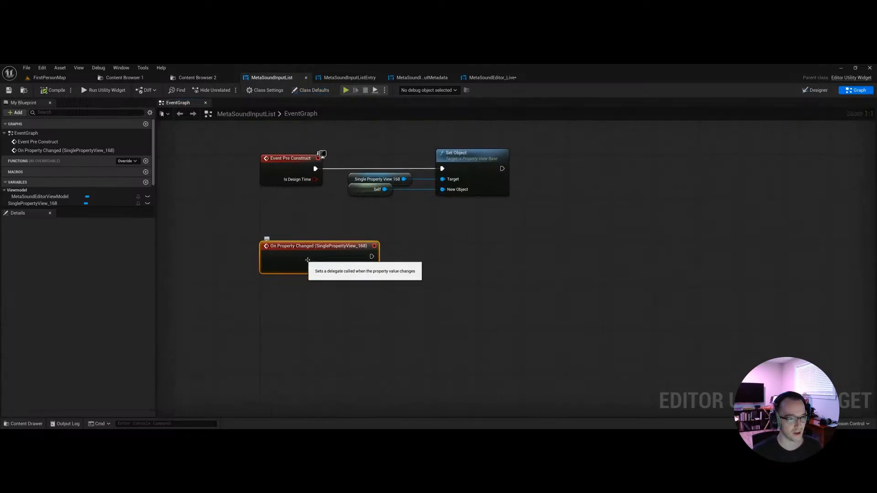
{"action": "left_click", "coordinate": [309, 275]}
{"action": "right_click_drag", "start_coordinate": [379, 290], "coordinate": [350, 276]}
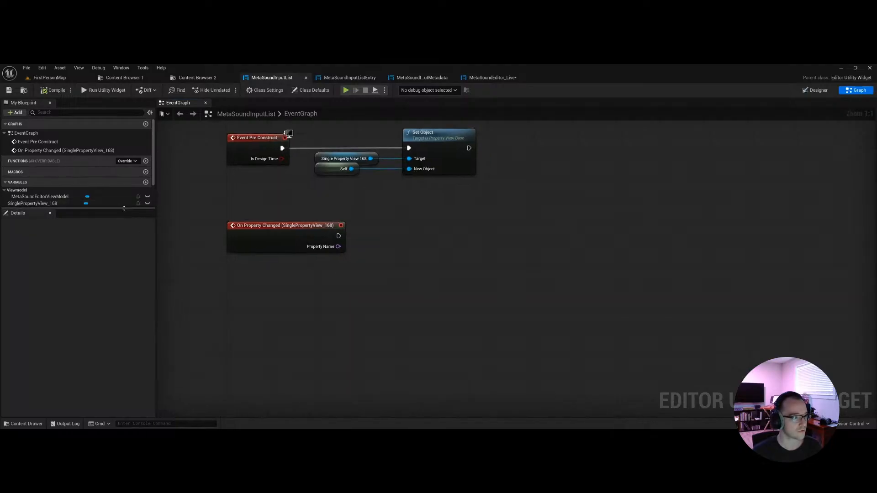
{"action": "left_click_drag", "start_coordinate": [122, 208], "coordinate": [174, 288]}
{"action": "right_click_drag", "start_coordinate": [371, 288], "coordinate": [371, 304]}
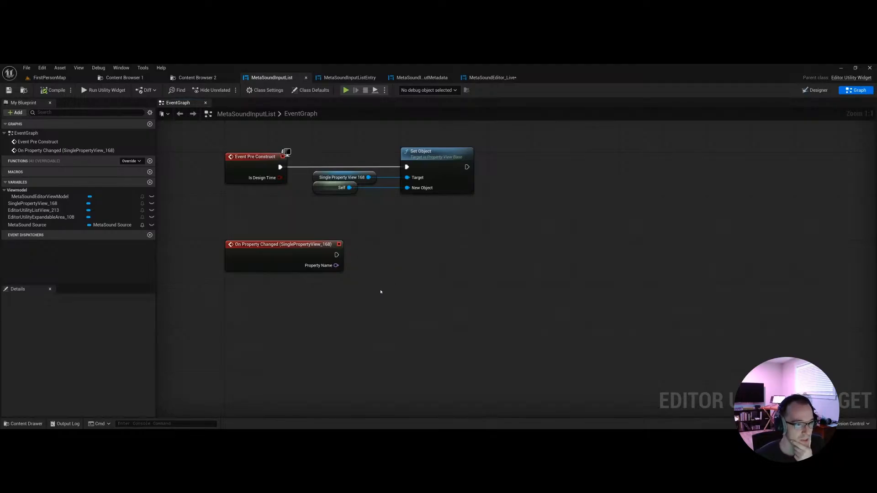
Step: Try calling Initialize MetaSound on the MetaSoundEditorViewModel with MetaSound Source from On Property Changed, and delete those added nodes
{"action": "left_click_drag", "start_coordinate": [39, 197], "coordinate": [475, 261], "text": "ctrl"}
{"action": "left_click", "coordinate": [443, 290]}
{"action": "type", "text": "init"}
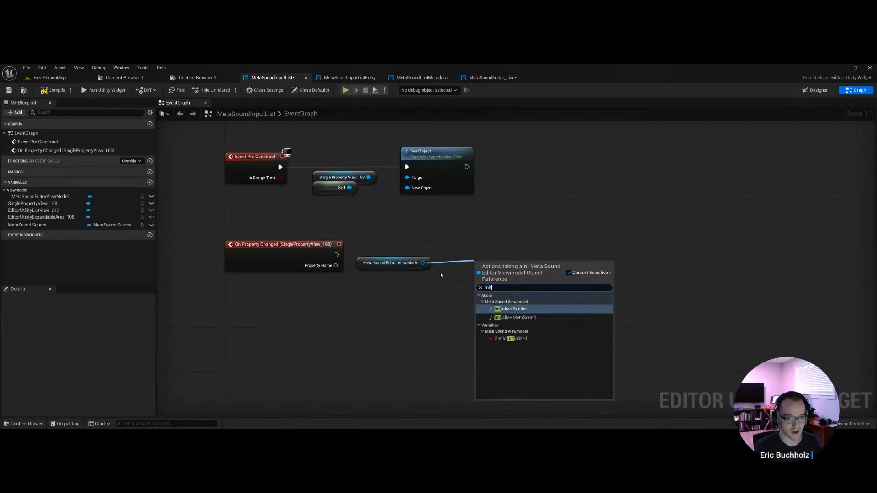
{"action": "key", "text": "Down"}
{"action": "key", "text": "Return"}
{"action": "left_click_drag", "start_coordinate": [512, 270], "coordinate": [337, 255]}
{"action": "left_click_drag", "start_coordinate": [27, 225], "coordinate": [450, 276], "text": "ctrl"}
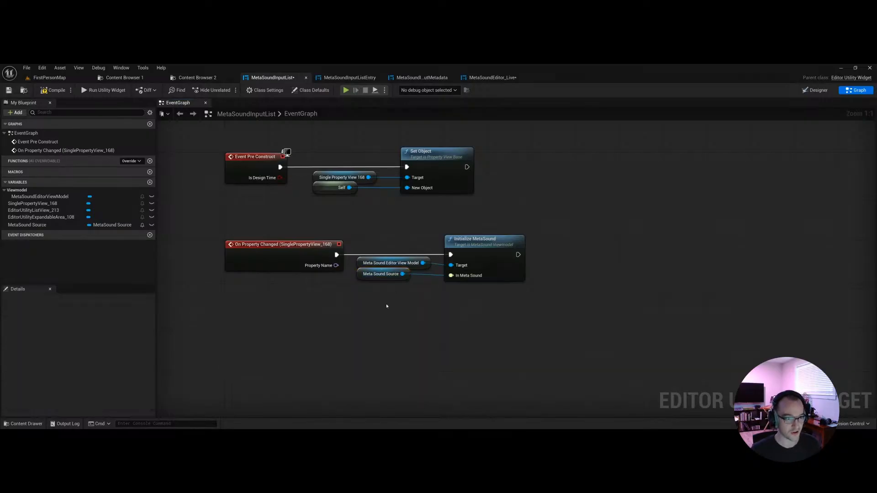
{"action": "left_click_drag", "start_coordinate": [386, 306], "coordinate": [555, 233]}
{"action": "key", "text": "Delete"}
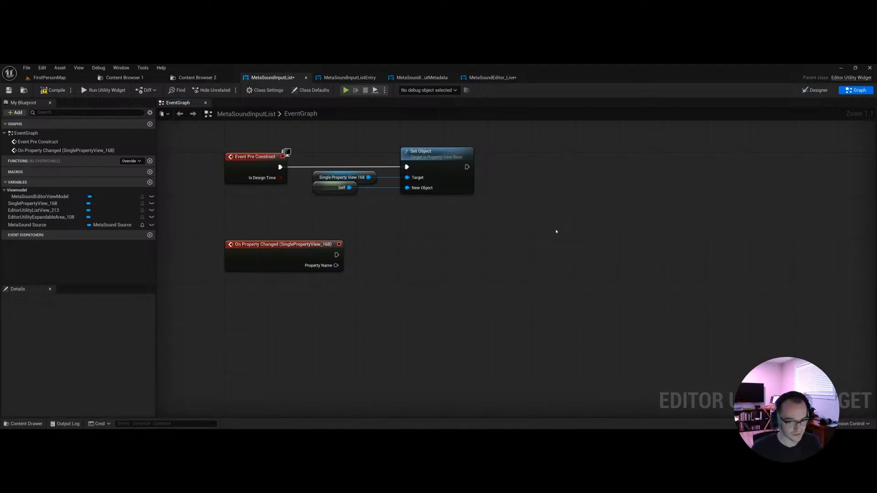
Step: Add the widget-targeted Broadcast Field Value Changed node beside the On Property Changed event
{"action": "right_click_drag", "start_coordinate": [377, 263], "coordinate": [411, 271]}
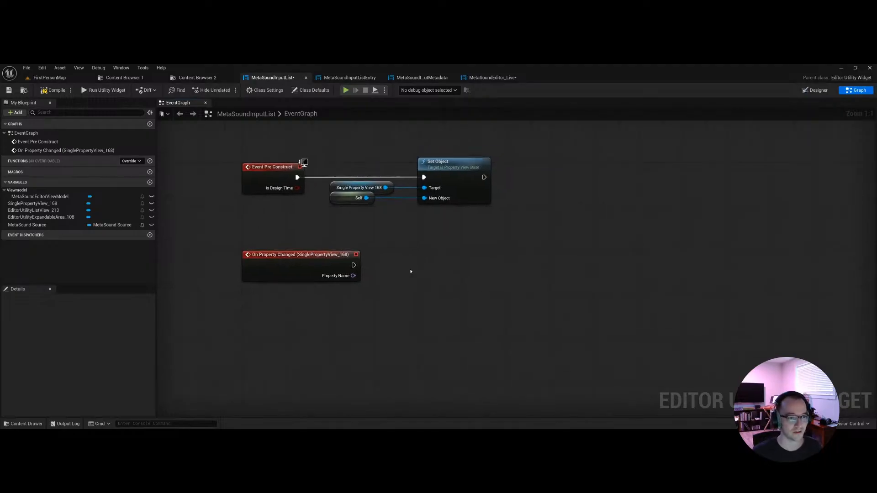
{"action": "right_click", "coordinate": [379, 269]}
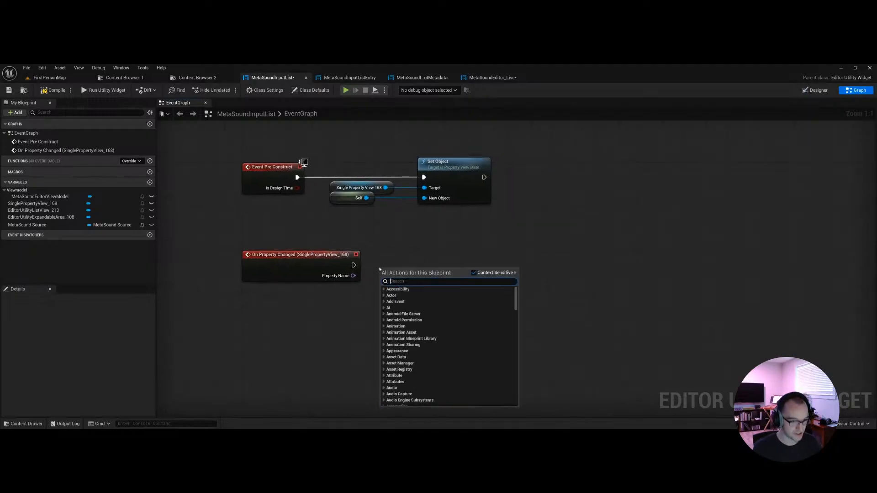
{"action": "type", "text": "broadc"}
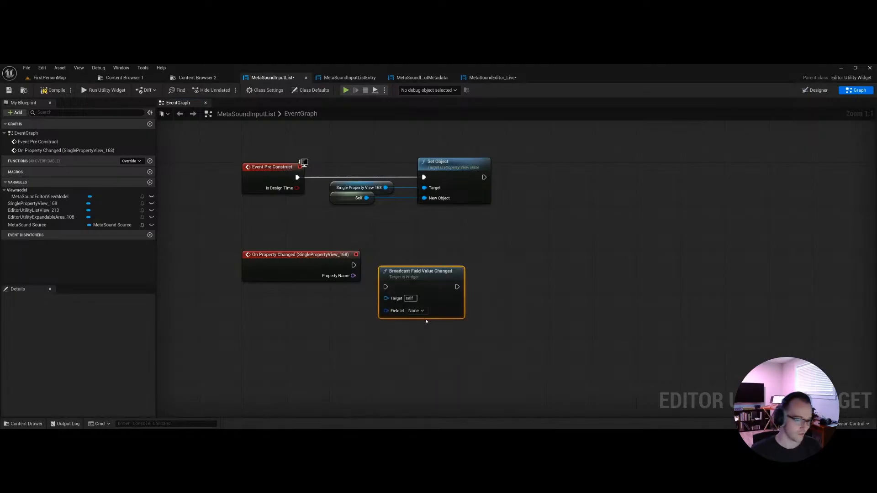
{"action": "left_click", "coordinate": [417, 321]}
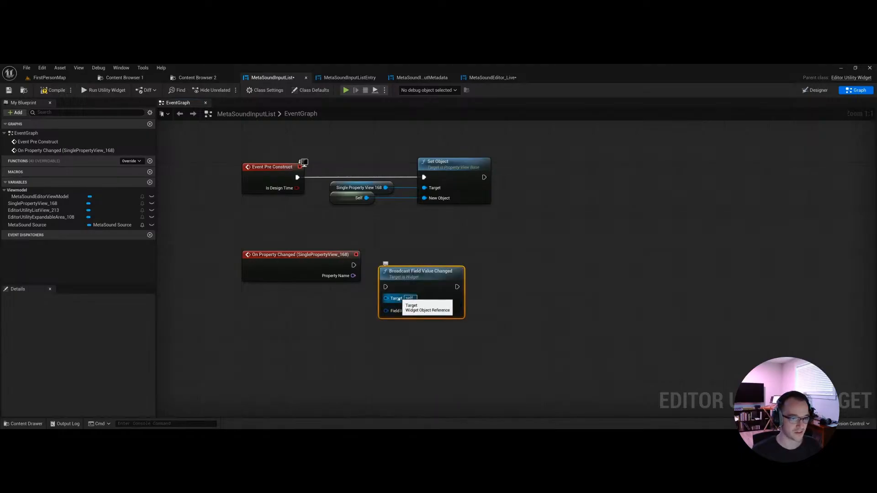
{"action": "left_click_drag", "start_coordinate": [438, 295], "coordinate": [430, 278]}
Step: Add the Broadcast Field Value Changed variant with an Object input, and place it beyond the widget-targeted node
{"action": "right_click", "coordinate": [493, 283]}
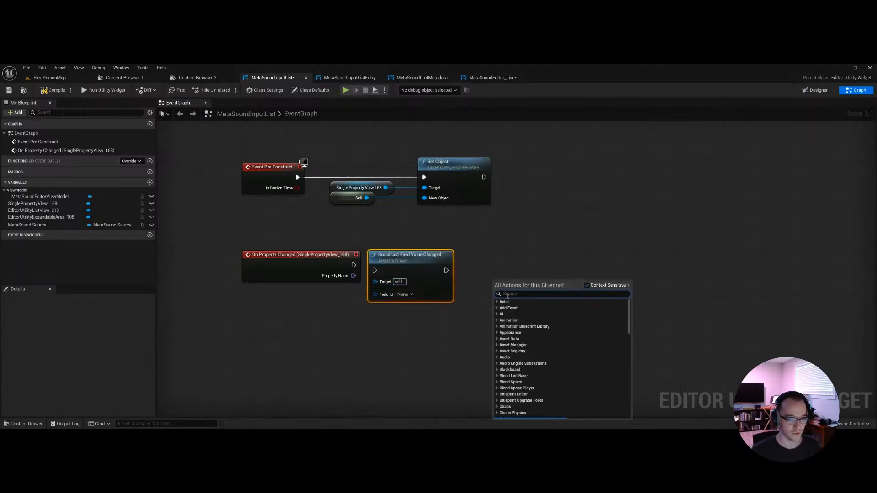
{"action": "type", "text": "broa"}
{"action": "left_click", "coordinate": [540, 332]}
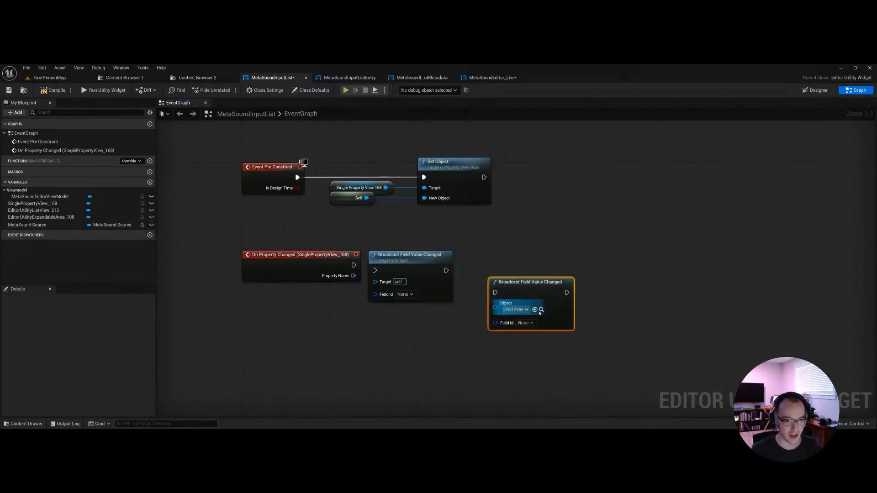
{"action": "left_click_drag", "start_coordinate": [566, 310], "coordinate": [577, 282]}
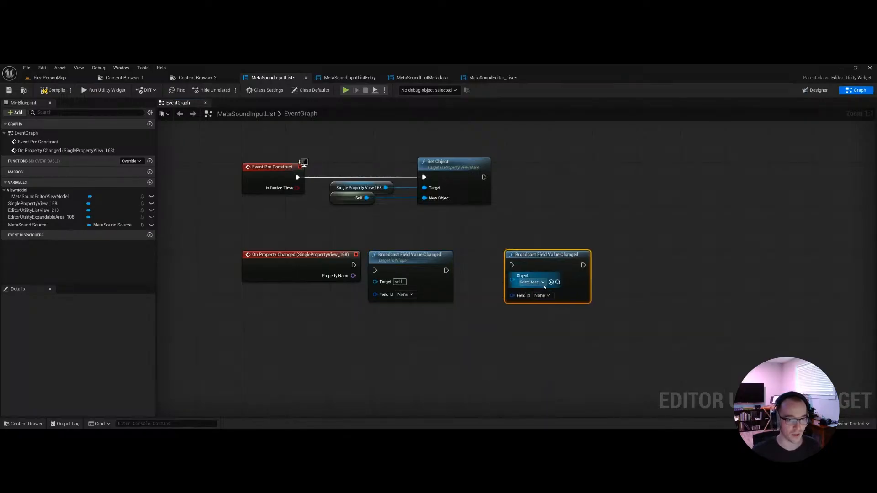
{"action": "left_click_drag", "start_coordinate": [430, 287], "coordinate": [436, 288]}
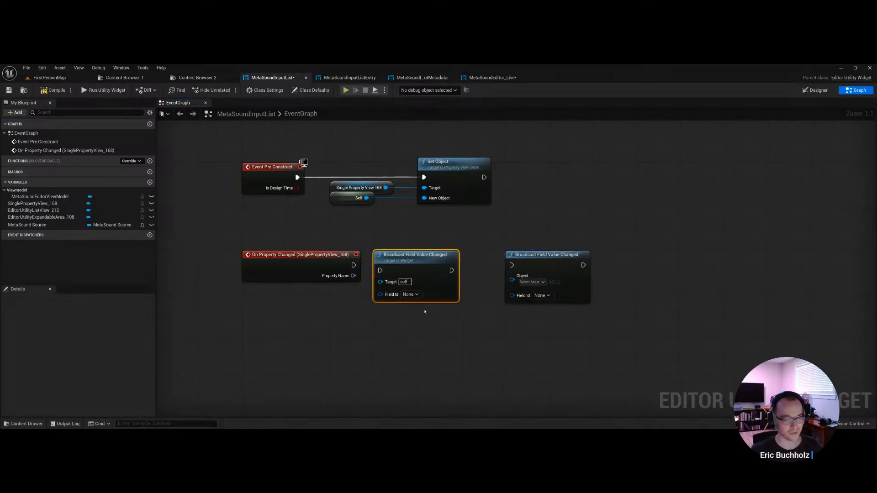
Step: Compare the two broadcast nodes, compile the widget, and check which fields the widget-targeted node's Field Id offers
{"action": "left_click", "coordinate": [555, 295]}
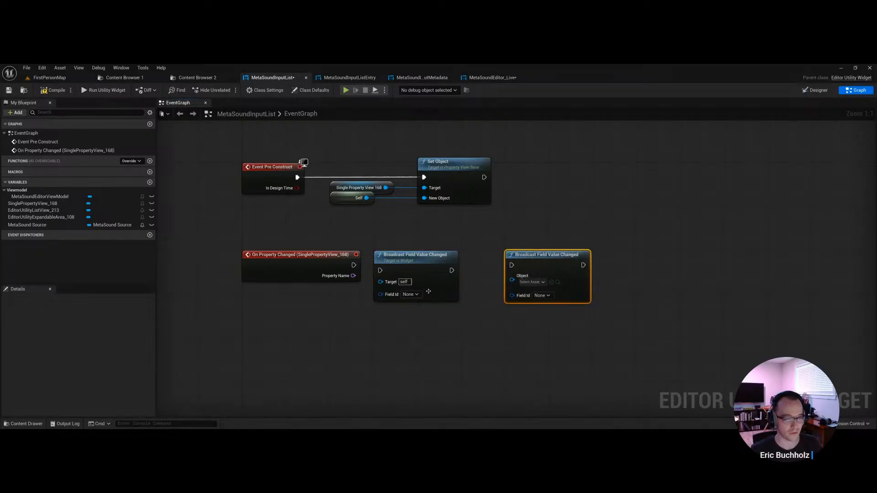
{"action": "left_click", "coordinate": [466, 333]}
{"action": "left_click_drag", "start_coordinate": [512, 280], "coordinate": [498, 289]}
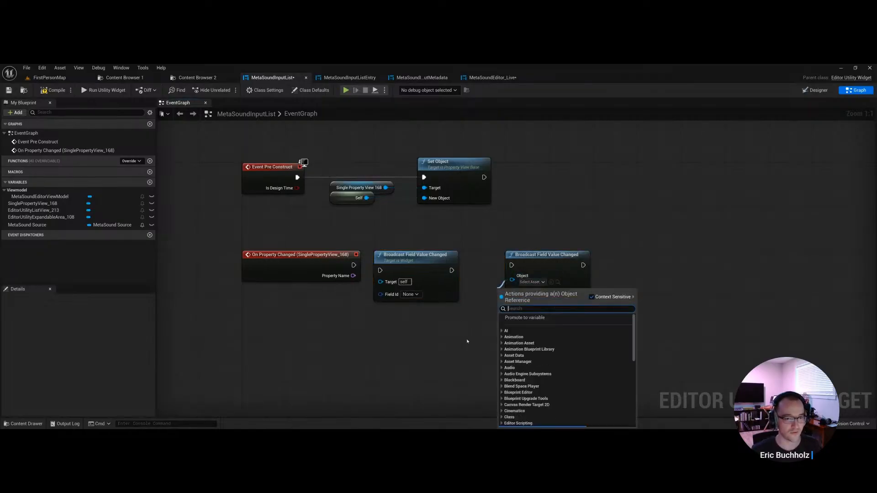
{"action": "left_click", "coordinate": [467, 342]}
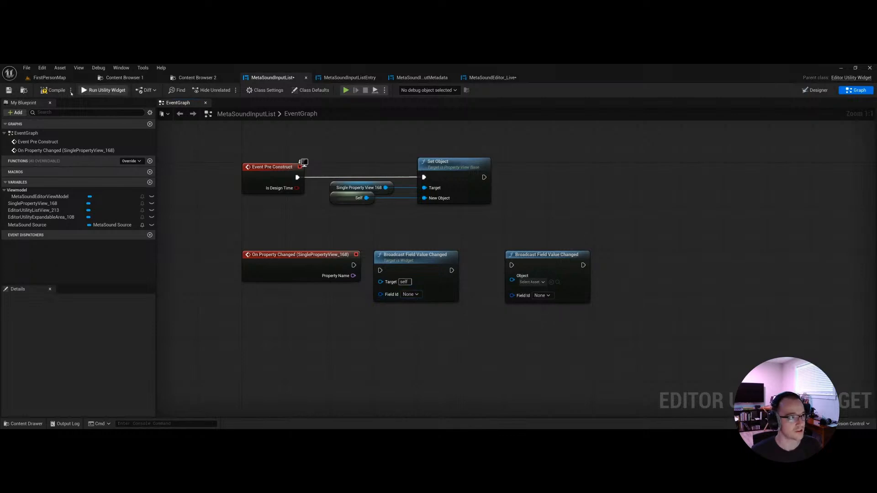
{"action": "left_click", "coordinate": [50, 90]}
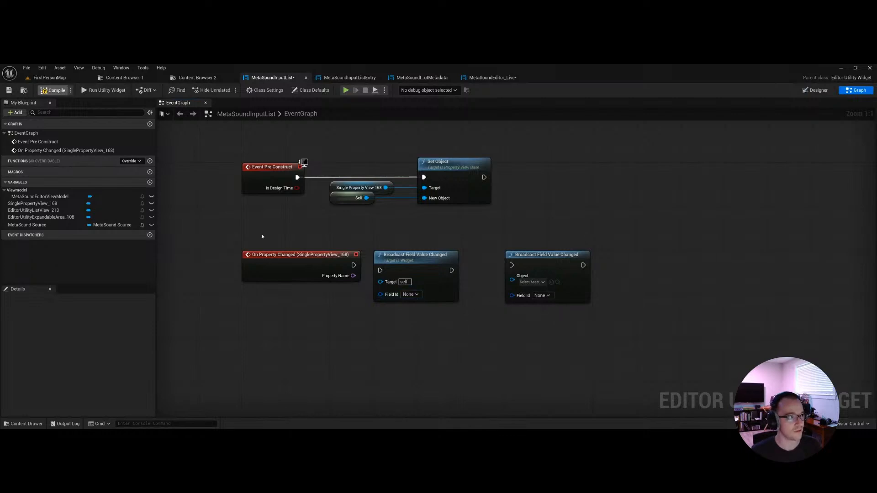
{"action": "left_click", "coordinate": [410, 294]}
{"action": "left_click", "coordinate": [370, 316]}
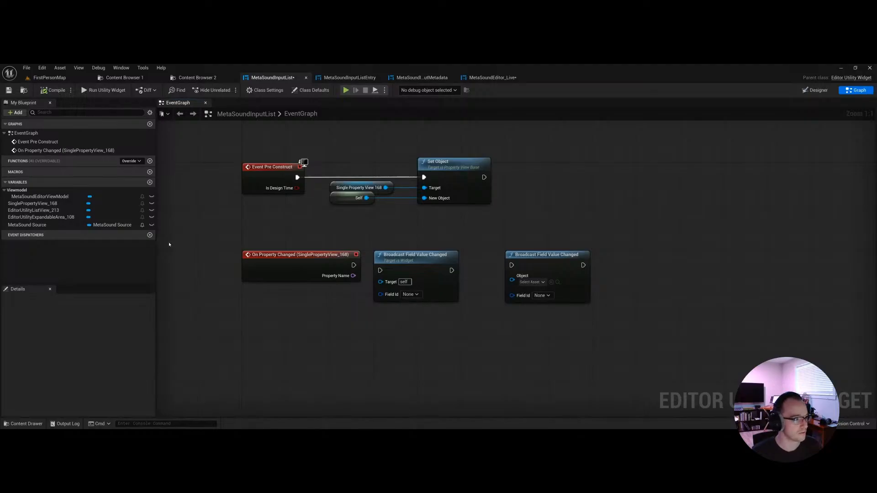
{"action": "left_click", "coordinate": [409, 294]}
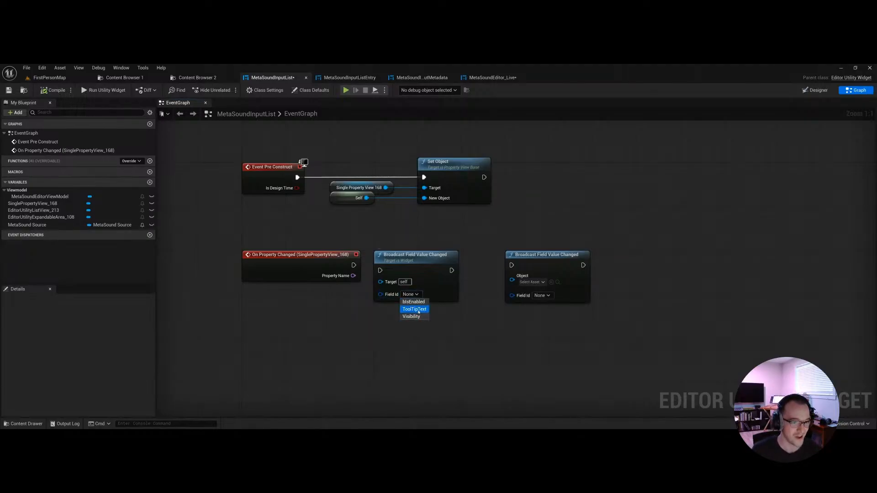
Step: Make the MetaSound Source variable Field Notify, and compile and save the widget
{"action": "left_click", "coordinate": [143, 225]}
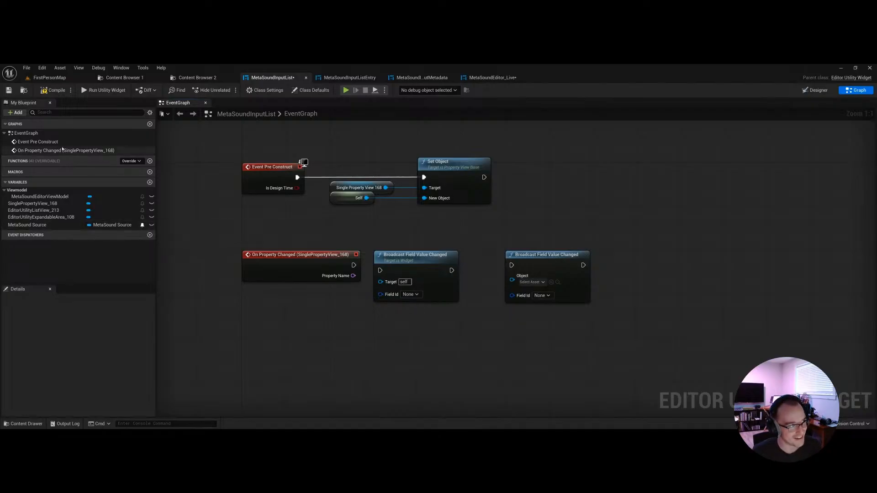
{"action": "left_click", "coordinate": [54, 90]}
{"action": "left_click", "coordinate": [9, 90]}
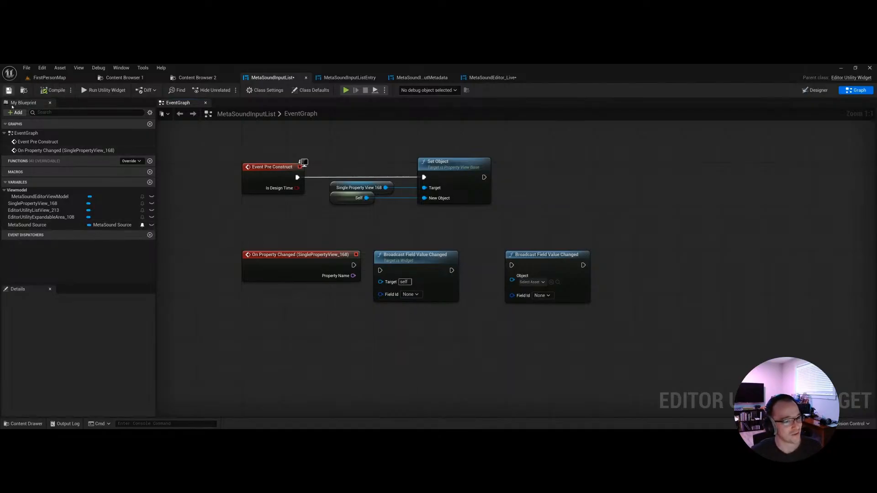
Step: Set the widget-targeted Broadcast Field Value Changed node's Field Id to MetaSound Source
{"action": "left_click", "coordinate": [410, 295]}
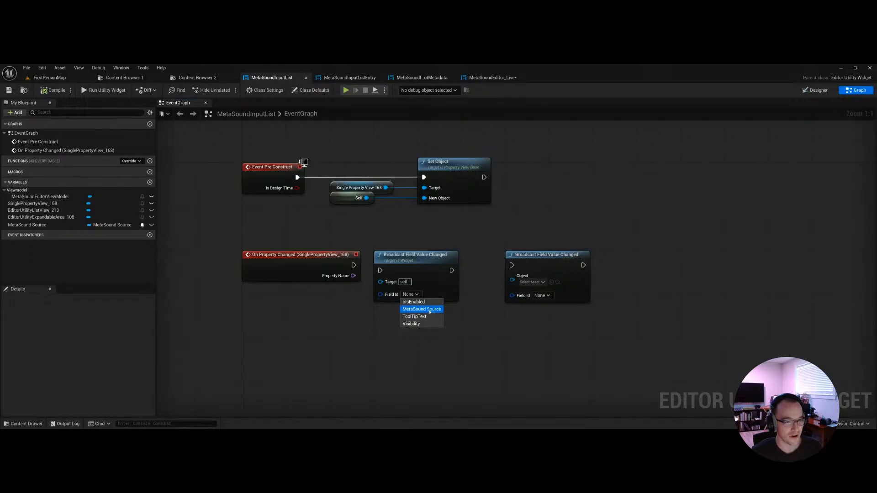
{"action": "left_click", "coordinate": [430, 309]}
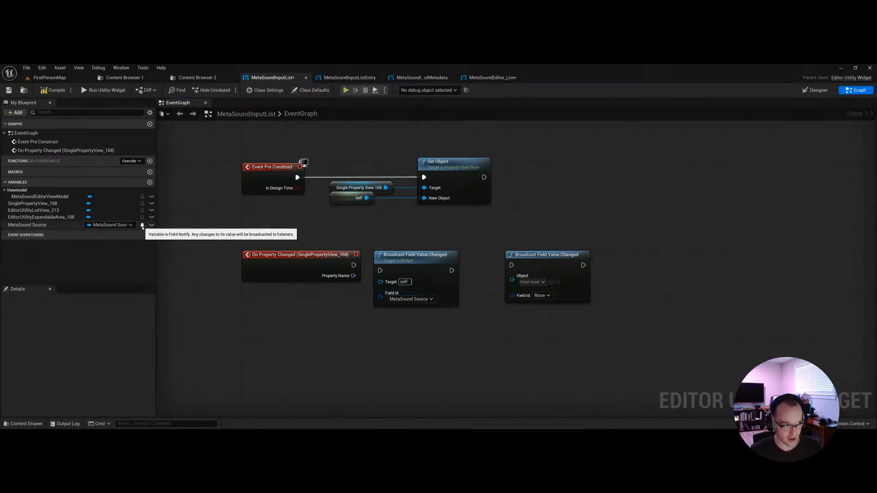
Step: Add a SET w/ Broadcast node for MetaSound Source beside the Set Object node, and go to the widget designer
{"action": "left_click", "coordinate": [43, 225]}
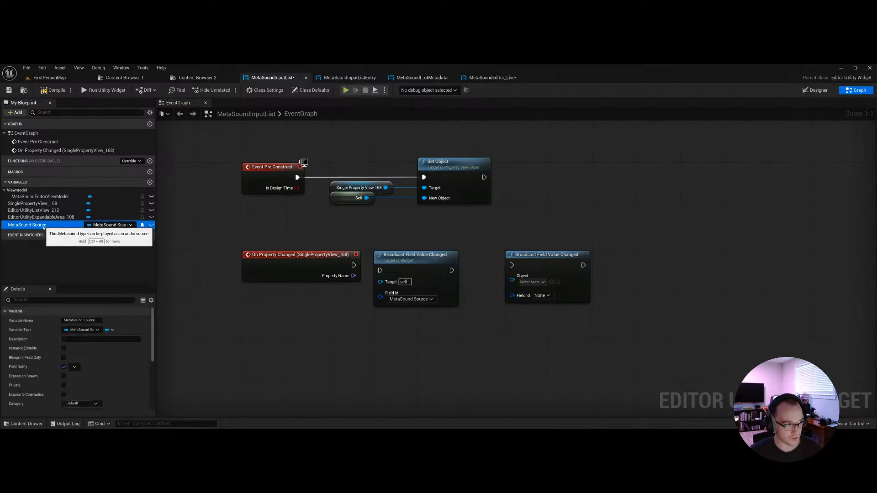
{"action": "left_click_drag", "start_coordinate": [44, 225], "coordinate": [560, 183], "text": "alt"}
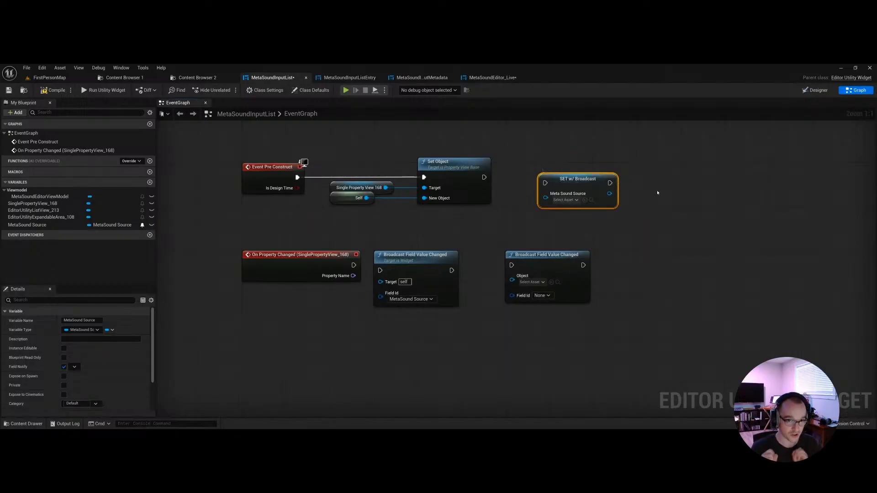
{"action": "left_click_drag", "start_coordinate": [532, 153], "coordinate": [637, 228]}
{"action": "left_click", "coordinate": [638, 228]}
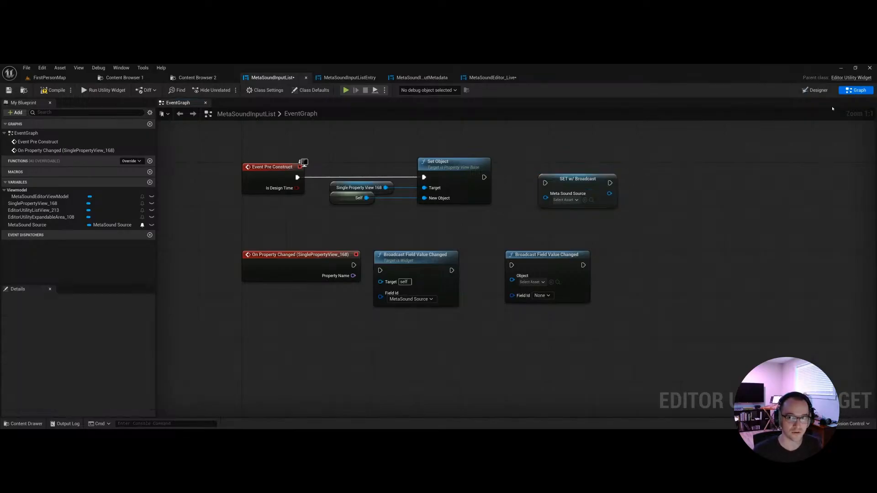
{"action": "left_click", "coordinate": [815, 90]}
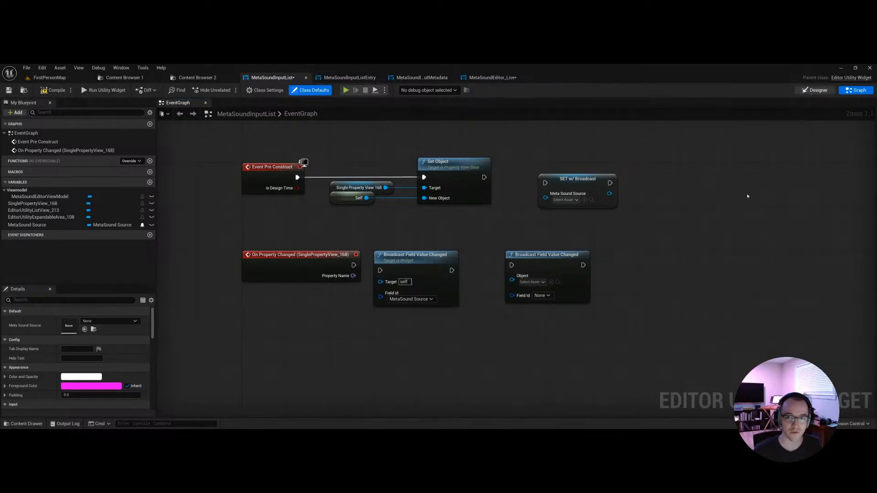
Step: Examine which MetaSoundEditorViewModel fields are offered as bindings for the Inputs header text's font size in the widget design
{"action": "left_click", "coordinate": [815, 90]}
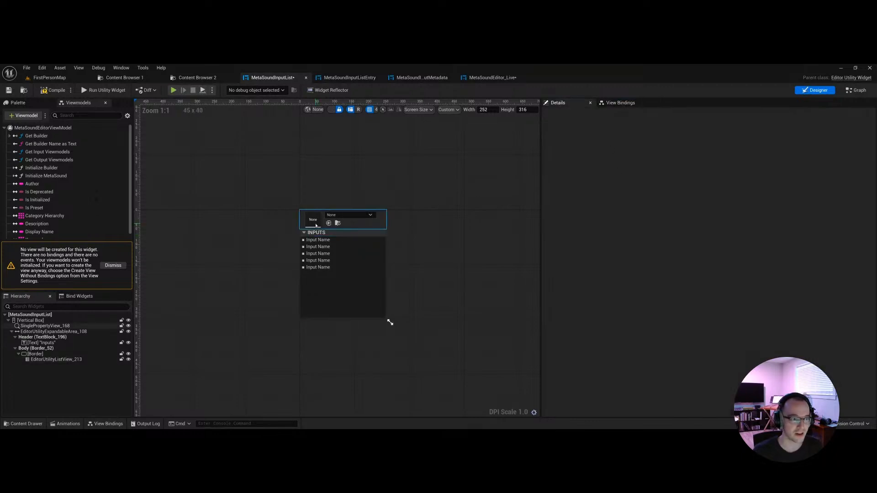
{"action": "left_click", "coordinate": [316, 233]}
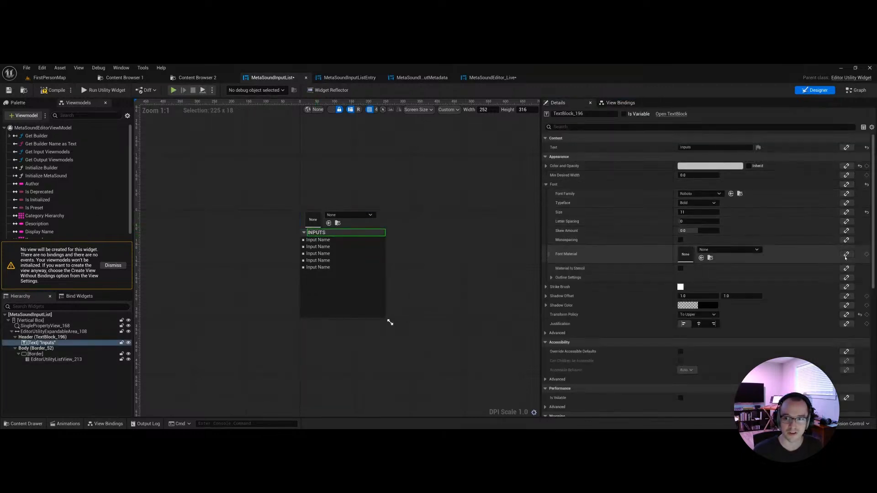
{"action": "left_click", "coordinate": [846, 212]}
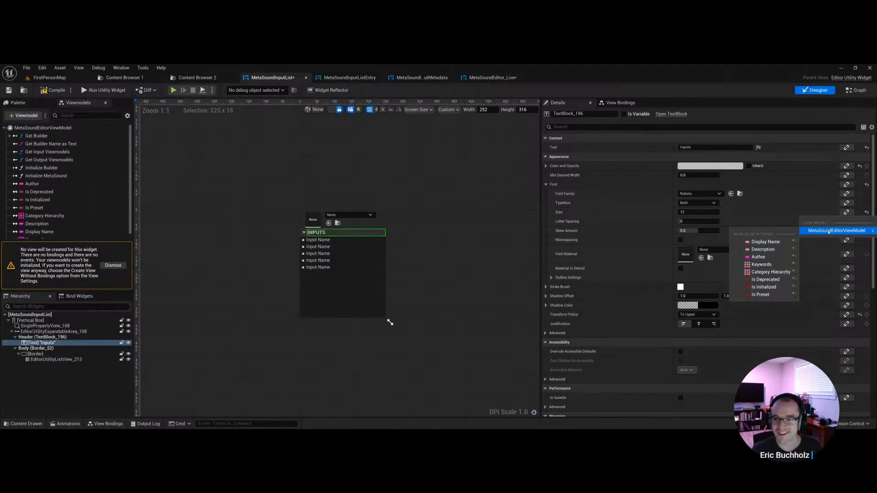
{"action": "left_click", "coordinate": [791, 215]}
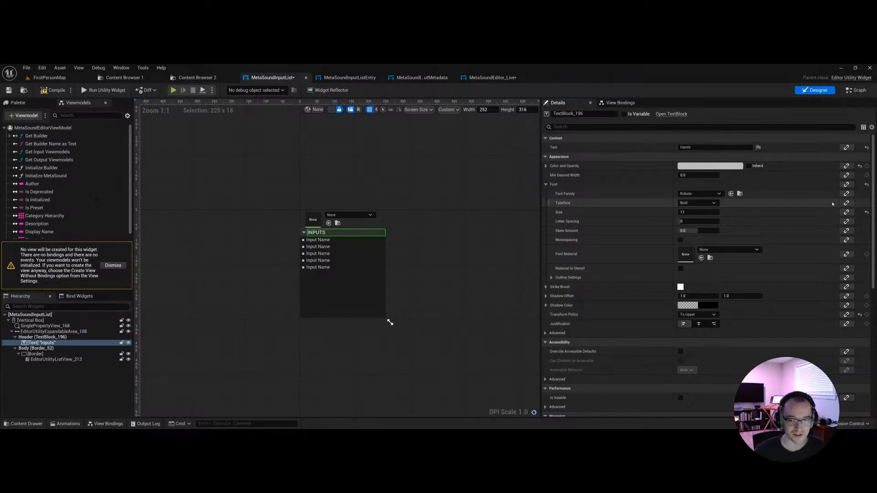
Step: In the event graph, align the widget-targeted Broadcast Field Value Changed node with the On Property Changed event and connect their execution pins
{"action": "left_click", "coordinate": [856, 90]}
{"action": "left_click", "coordinate": [574, 204]}
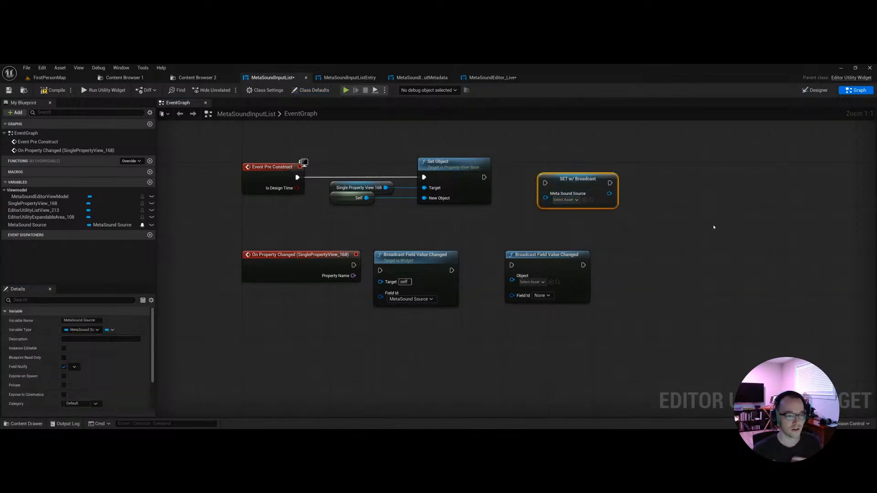
{"action": "left_click", "coordinate": [538, 235]}
{"action": "left_click_drag", "start_coordinate": [430, 261], "coordinate": [429, 255]}
{"action": "left_click", "coordinate": [392, 233]}
{"action": "left_click_drag", "start_coordinate": [354, 265], "coordinate": [381, 267]}
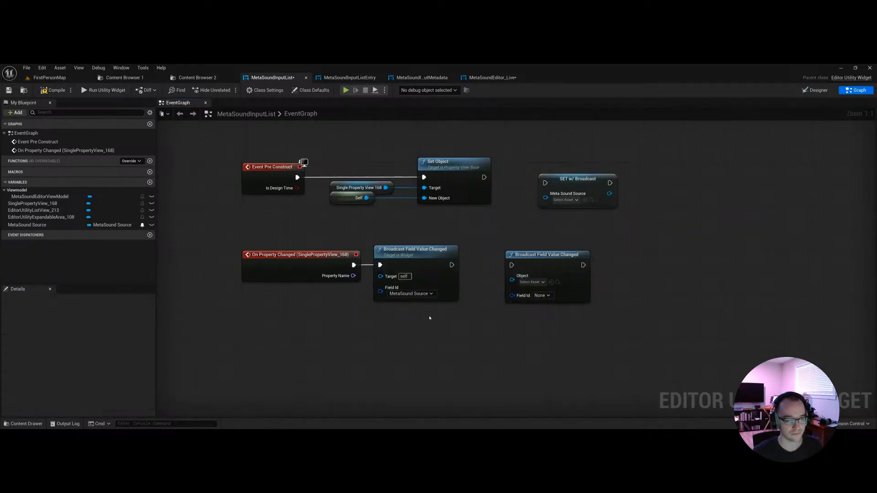
Step: Delete the Broadcast Field Value Changed node that has an Object input and the unused SET w/ Broadcast node
{"action": "left_click_drag", "start_coordinate": [552, 266], "coordinate": [419, 354]}
{"action": "left_click", "coordinate": [474, 342]}
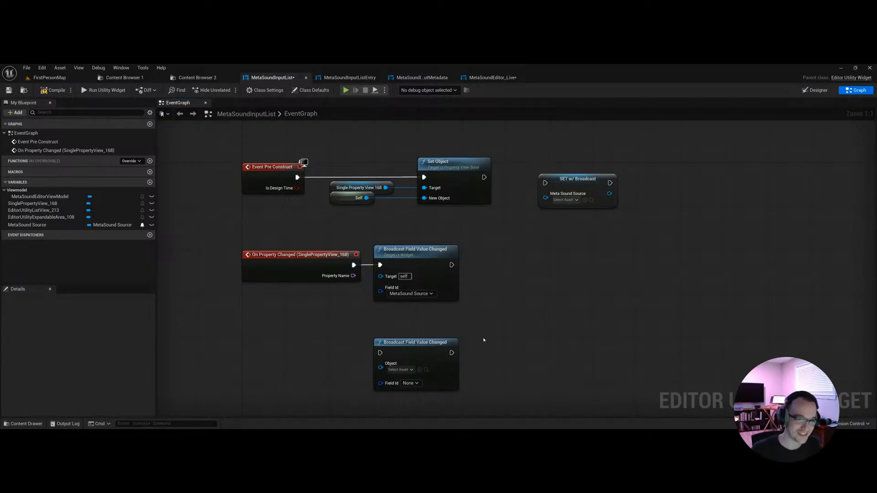
{"action": "right_click_drag", "start_coordinate": [501, 324], "coordinate": [526, 304]}
{"action": "left_click_drag", "start_coordinate": [406, 319], "coordinate": [471, 281]}
{"action": "left_click", "coordinate": [503, 324]}
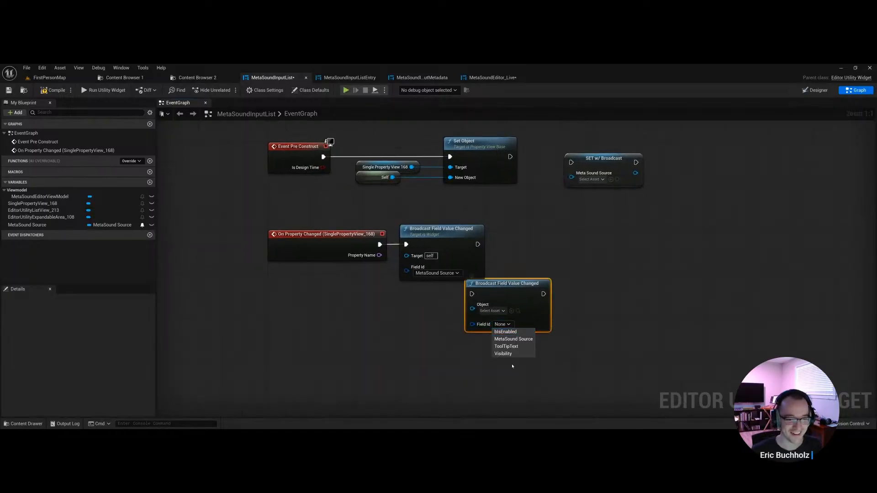
{"action": "key", "text": "Escape"}
{"action": "key", "text": "Delete"}
{"action": "right_click_drag", "start_coordinate": [550, 299], "coordinate": [532, 339]}
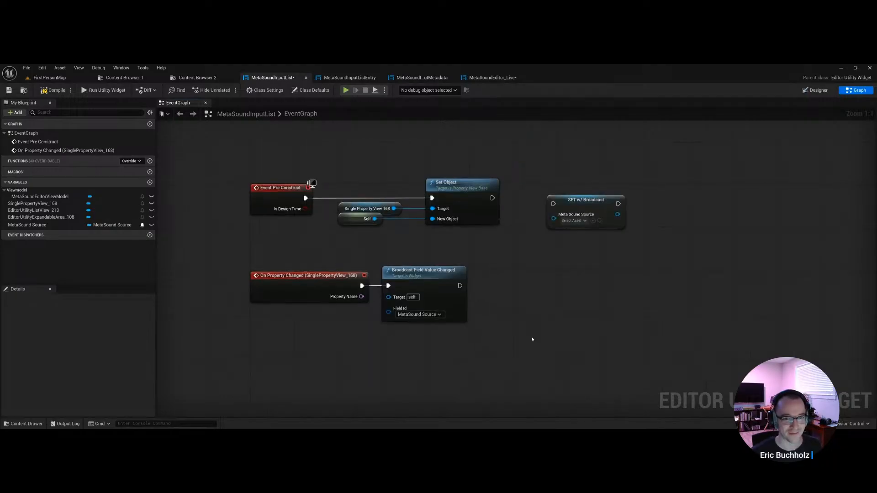
{"action": "left_click", "coordinate": [615, 195]}
{"action": "key", "text": "Delete"}
{"action": "scroll", "coordinate": [533, 303], "scroll_direction": "down", "scroll_amount": 1}
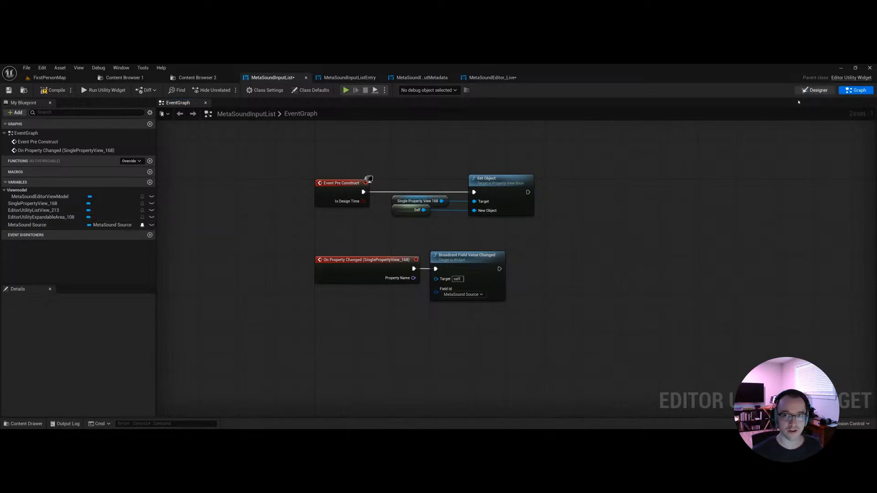
Step: Add a new widget binding entry to the widget's view bindings in the designer, with no individual widget selected
{"action": "left_click", "coordinate": [815, 90]}
{"action": "left_click", "coordinate": [620, 103]}
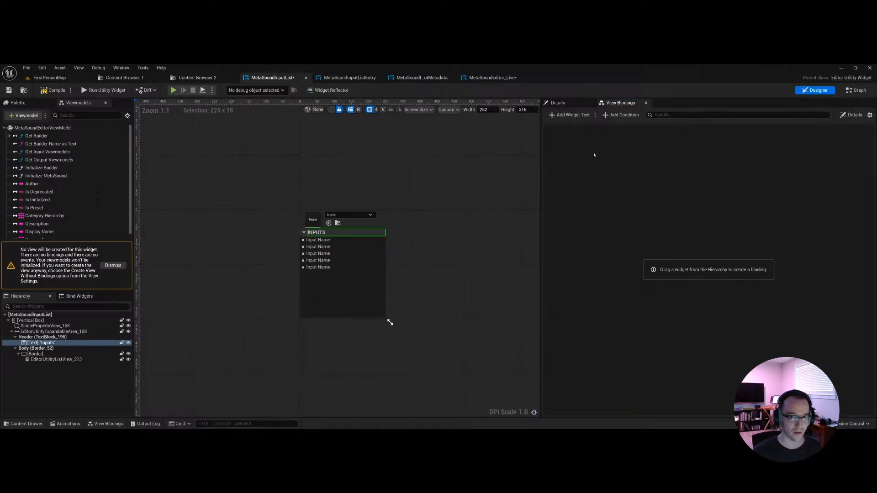
{"action": "left_click", "coordinate": [419, 194]}
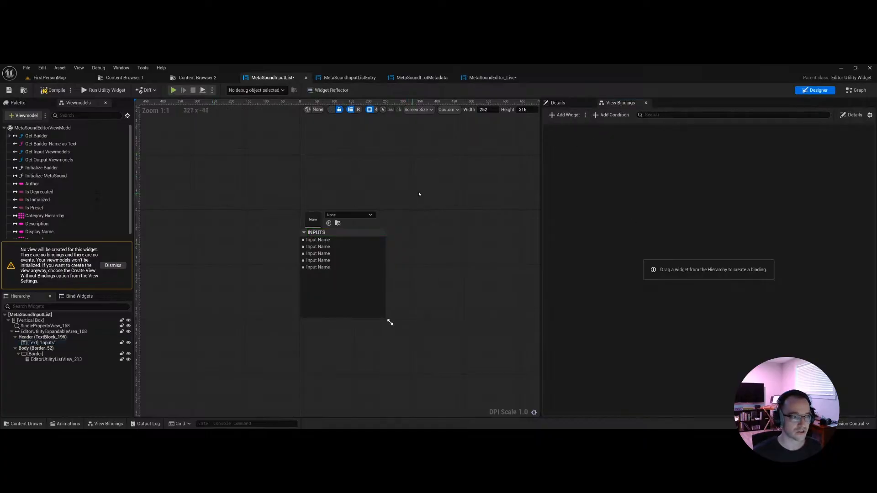
{"action": "left_click", "coordinate": [566, 115]}
Step: Set the binding's destination to the MetaSoundInputList widget's MetaSoundEditorViewModel > Initialize MetaSound function
{"action": "left_click", "coordinate": [590, 142]}
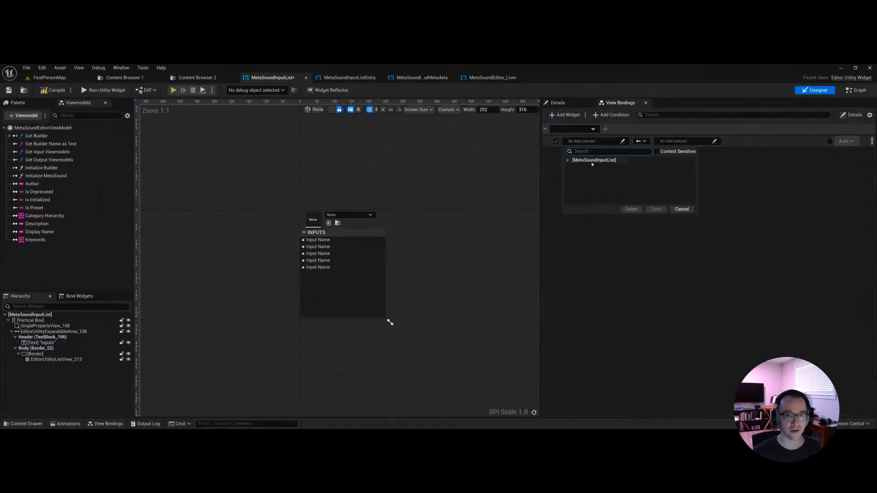
{"action": "left_click", "coordinate": [592, 162]}
{"action": "left_click", "coordinate": [455, 198]}
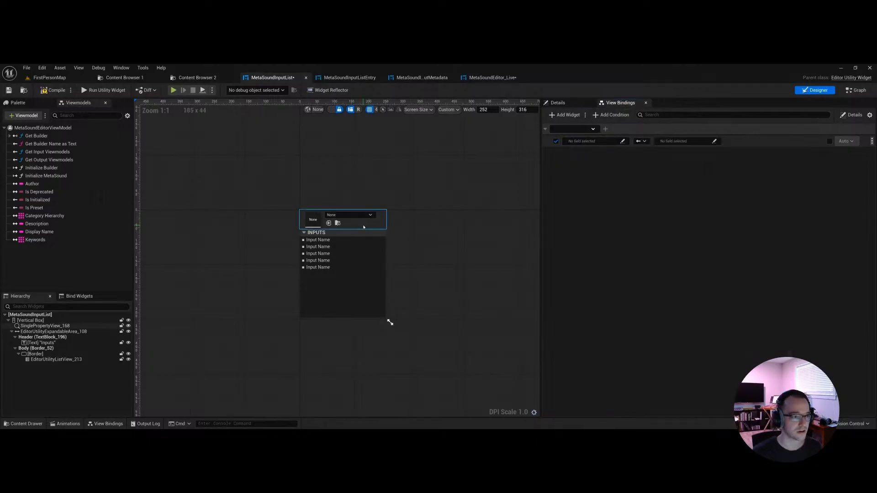
{"action": "left_click", "coordinate": [676, 141]}
{"action": "left_click", "coordinate": [592, 162]}
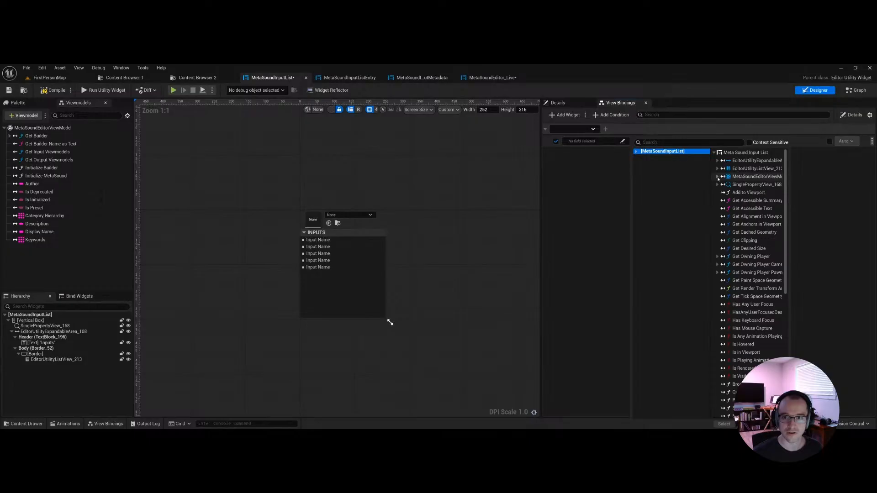
{"action": "left_click", "coordinate": [761, 179]}
{"action": "left_click", "coordinate": [717, 177]}
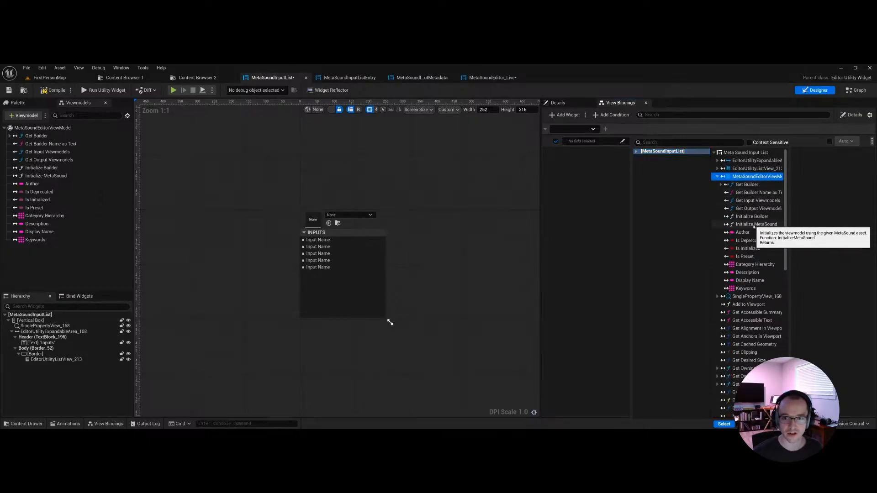
{"action": "left_click", "coordinate": [756, 224]}
{"action": "double_click", "coordinate": [756, 225]}
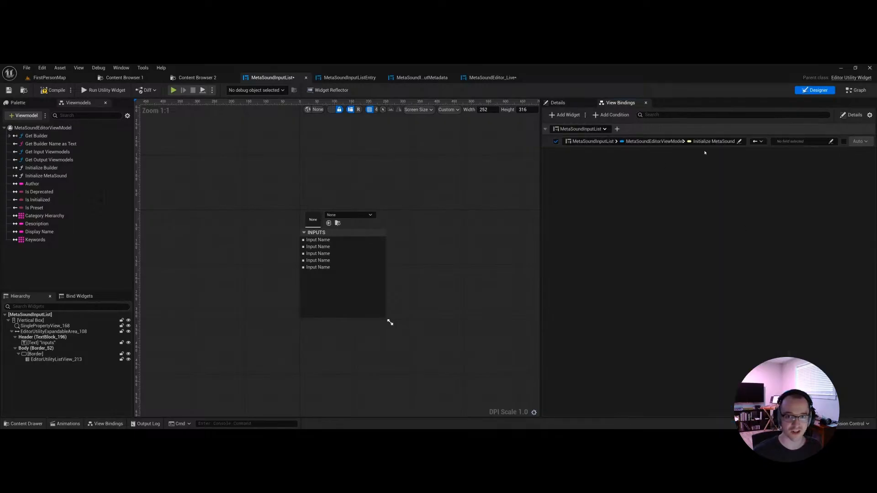
Step: Set the binding's source to the MetaSoundInputList widget's Meta Sound Source property and compile the widget
{"action": "left_click_drag", "start_coordinate": [543, 158], "coordinate": [477, 158]}
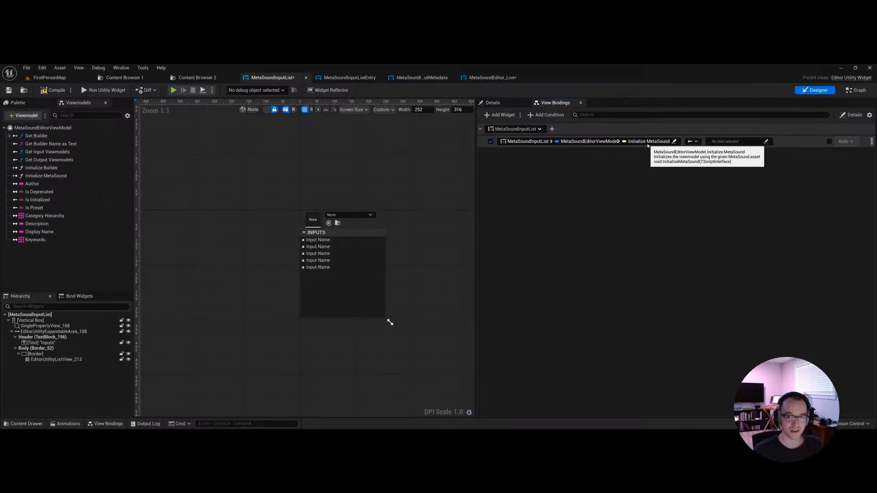
{"action": "left_click", "coordinate": [726, 144]}
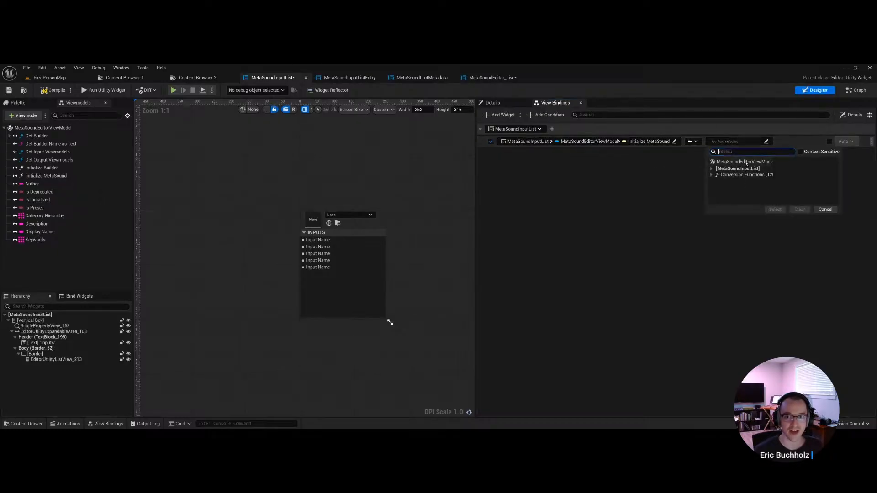
{"action": "left_click", "coordinate": [744, 169]}
{"action": "scroll", "coordinate": [667, 297], "scroll_direction": "down", "scroll_amount": 10}
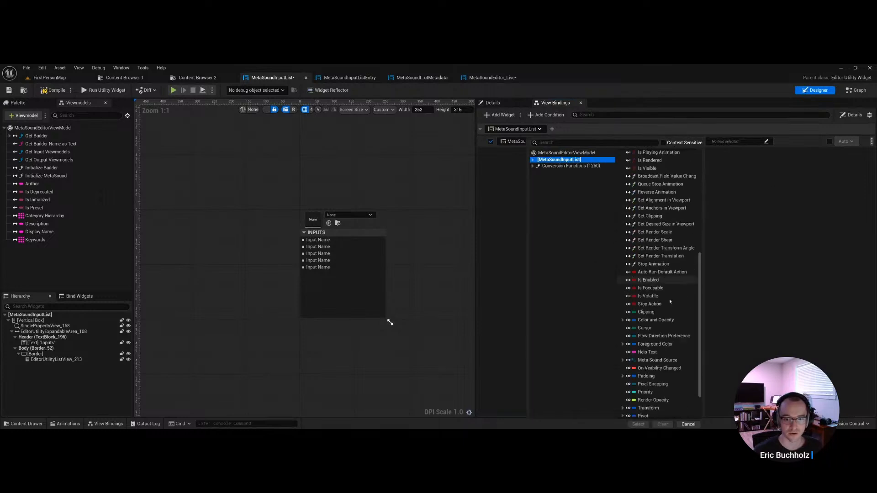
{"action": "scroll", "coordinate": [668, 297], "scroll_direction": "down", "scroll_amount": 2}
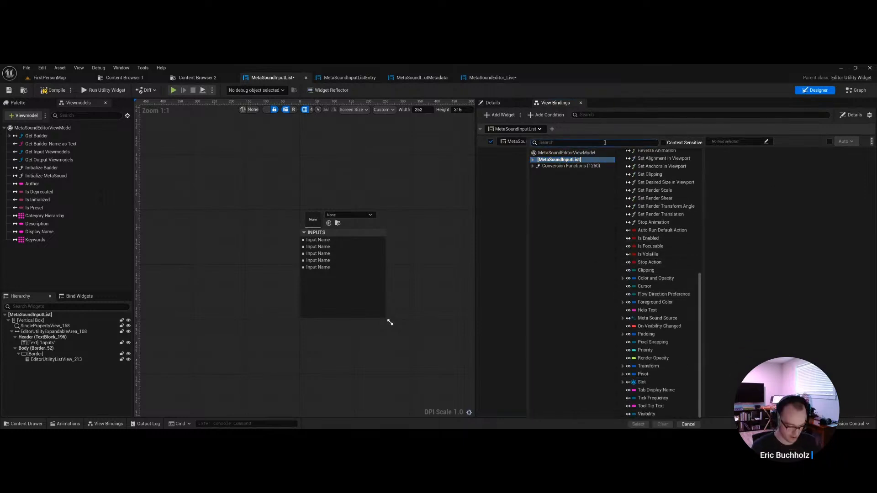
{"action": "type", "text": "metasound"}
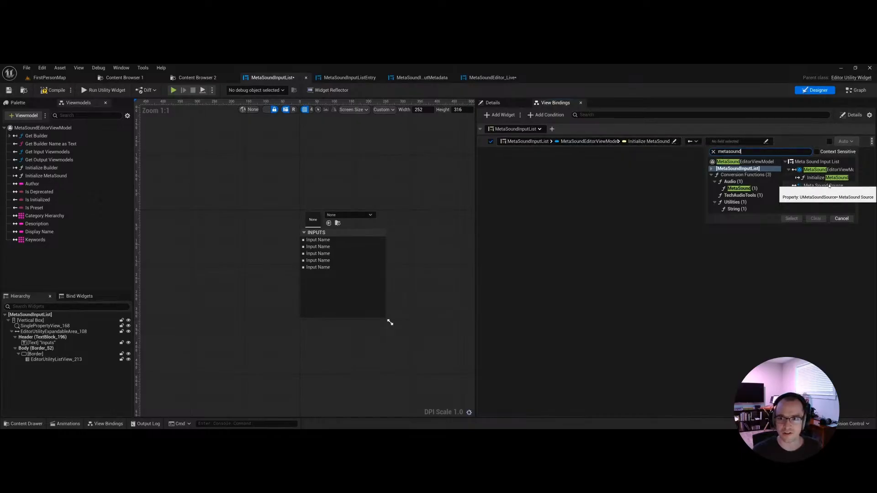
{"action": "left_click", "coordinate": [820, 186]}
{"action": "left_click", "coordinate": [791, 219]}
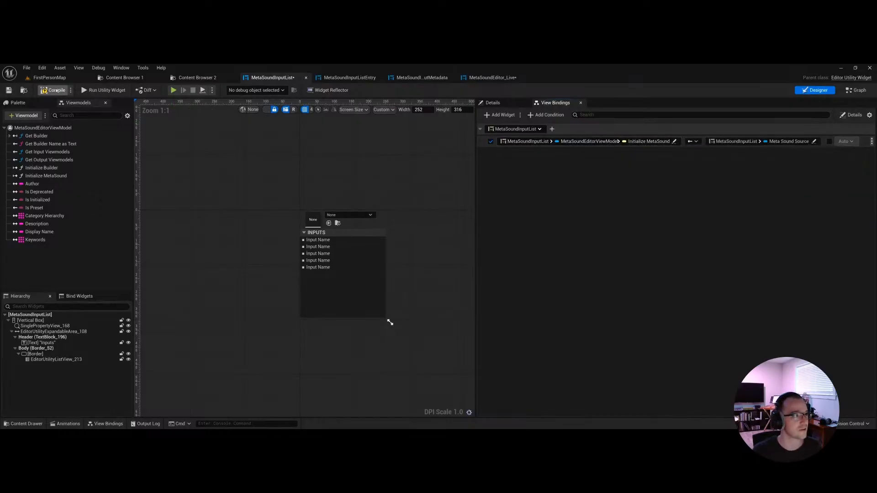
{"action": "left_click", "coordinate": [54, 90]}
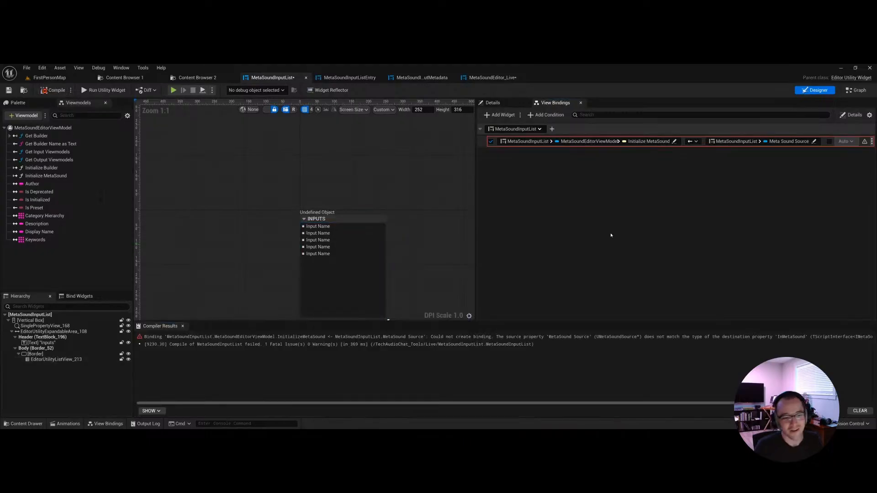
{"action": "left_click", "coordinate": [182, 326]}
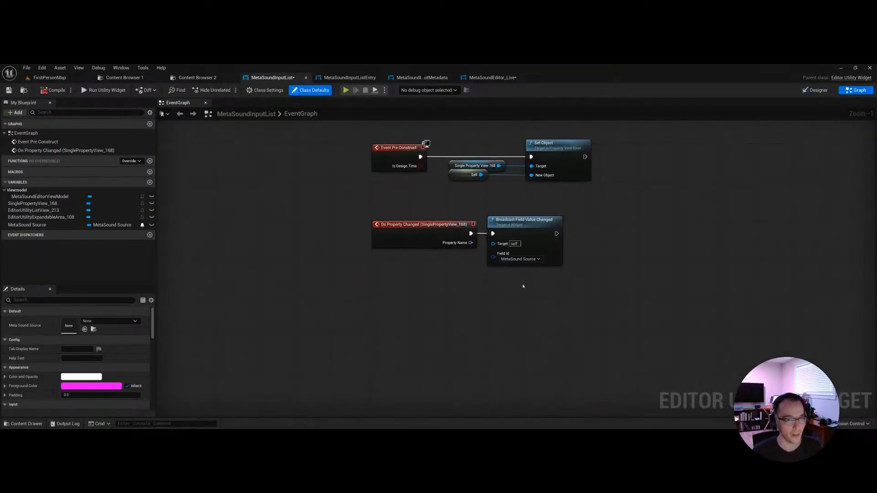
Step: Change the MetaSound Source variable's type to the MetaSound Document interface
{"action": "right_click_drag", "start_coordinate": [504, 272], "coordinate": [483, 287]}
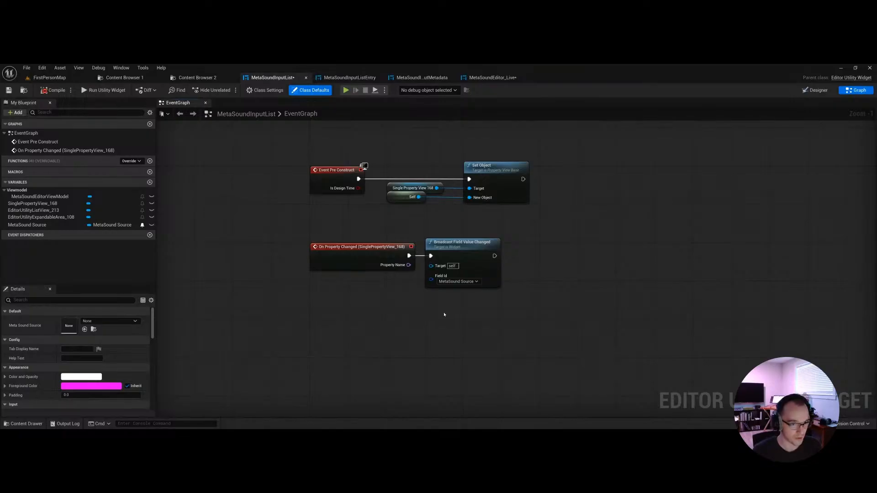
{"action": "left_click", "coordinate": [115, 225]}
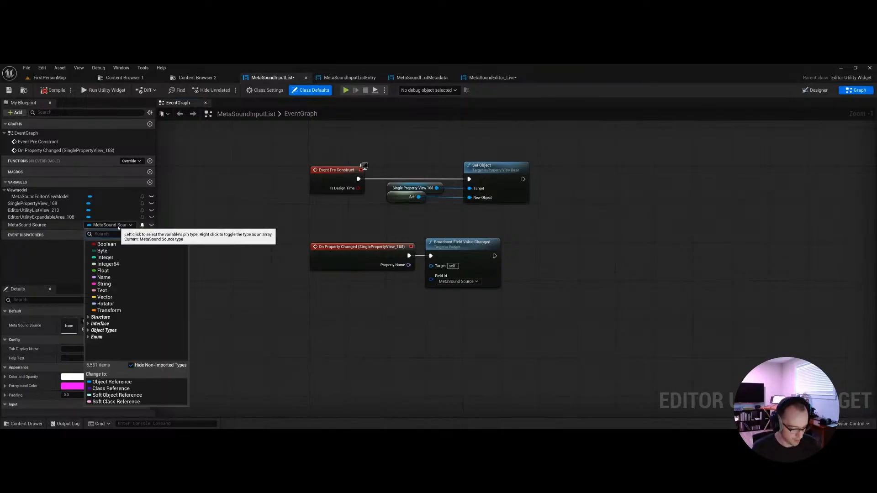
{"action": "type", "text": "metasound d"}
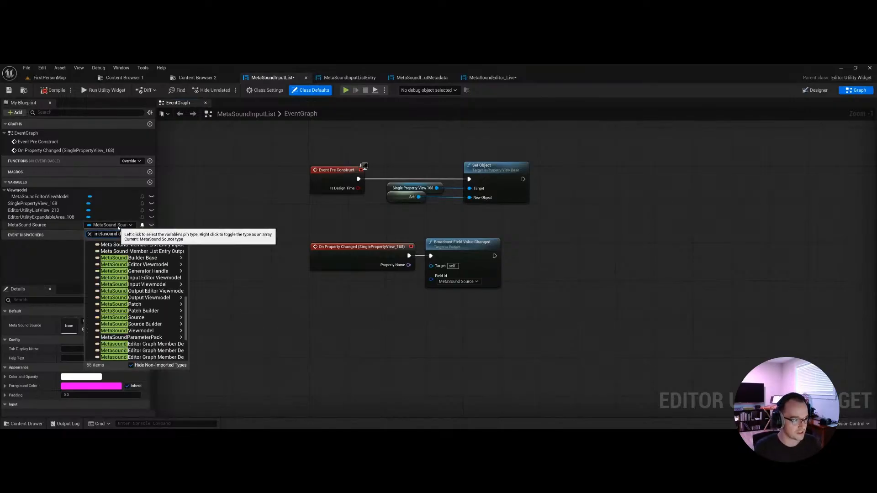
{"action": "type", "text": "oc"}
{"action": "left_click", "coordinate": [166, 265]}
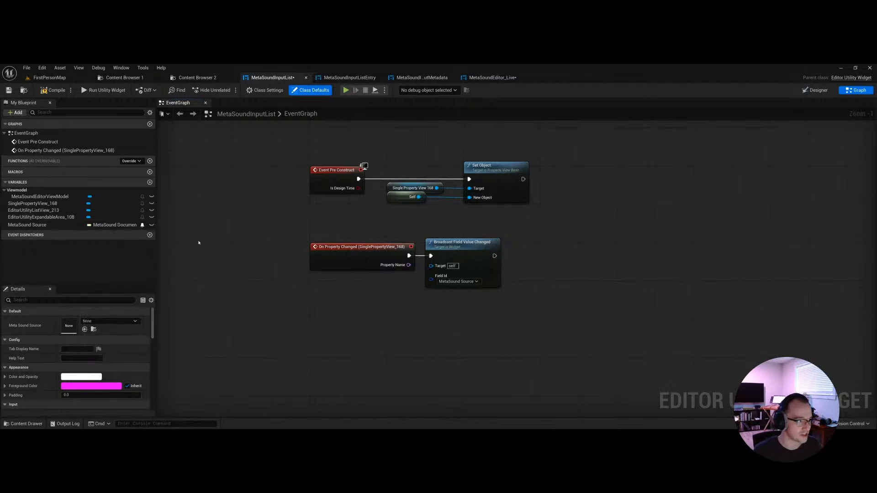
Step: Rename the MetaSound Source variable to MetaSound
{"action": "left_click", "coordinate": [38, 225]}
{"action": "key", "text": "F2"}
{"action": "key", "text": "End"}
{"action": "key", "text": "ctrl+BackSpace"}
{"action": "key", "text": "BackSpace"}
{"action": "key", "text": "Return"}
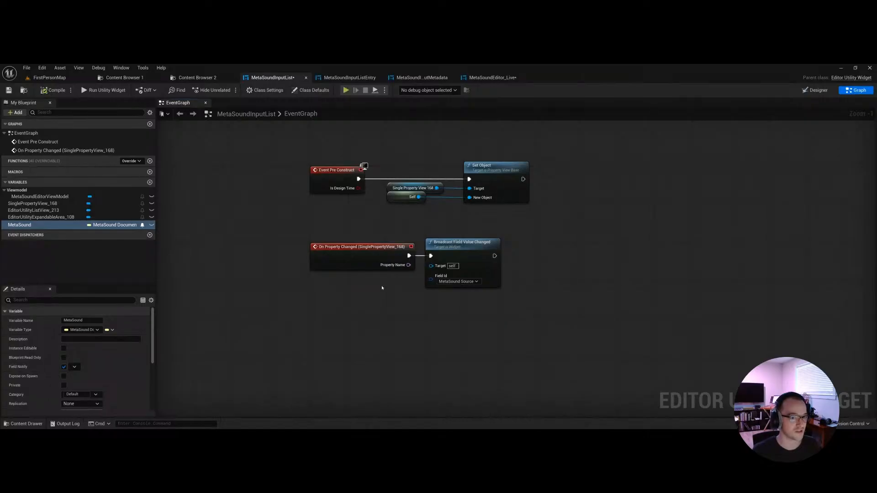
Step: Set the Field Id of the Broadcast Field Value Changed node to MetaSound
{"action": "left_click", "coordinate": [468, 281]}
{"action": "left_click", "coordinate": [456, 295]}
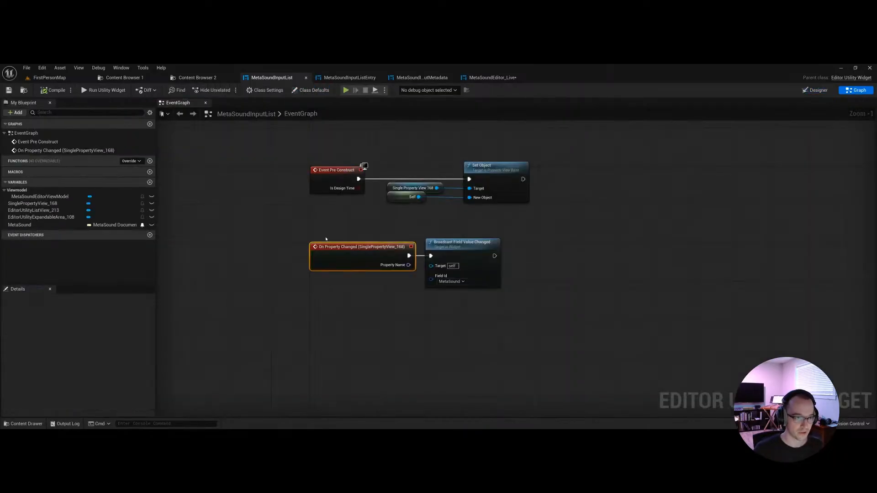
{"action": "left_click_drag", "start_coordinate": [300, 218], "coordinate": [359, 245]}
{"action": "left_click_drag", "start_coordinate": [421, 227], "coordinate": [500, 303]}
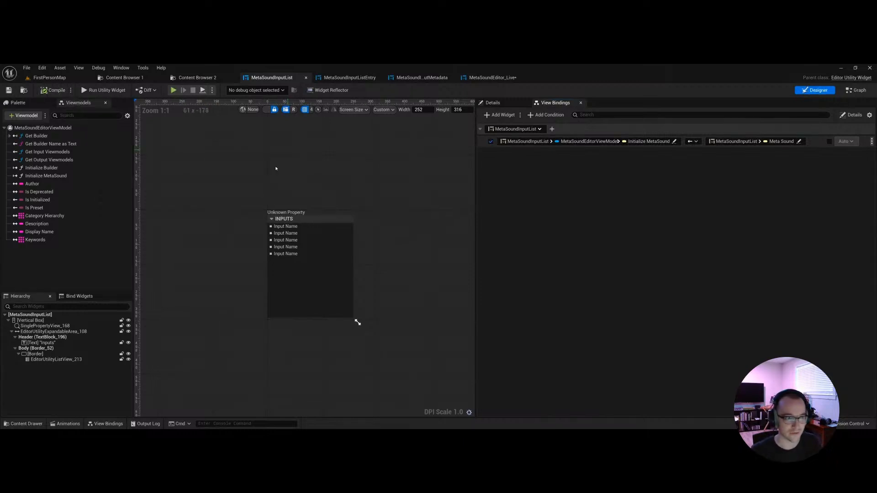
Step: Set the Property Name of the single property view above the Inputs list to MetaSound
{"action": "left_click", "coordinate": [296, 213]}
{"action": "left_click", "coordinate": [493, 102]}
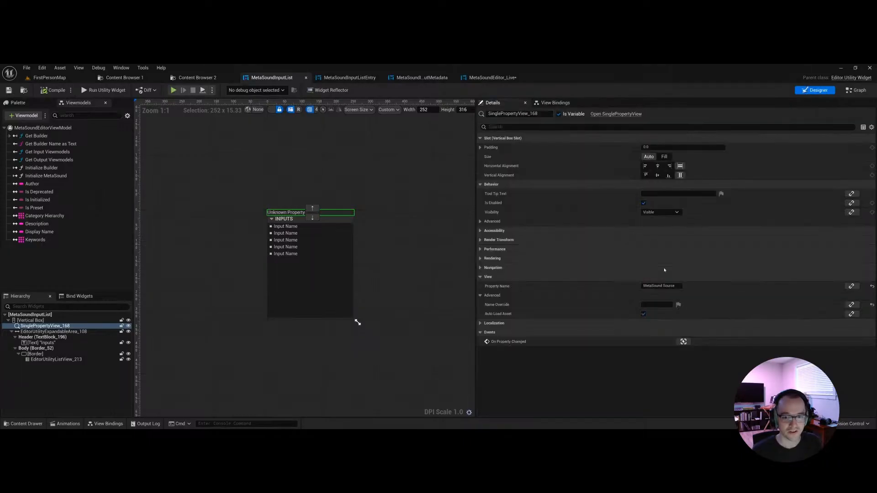
{"action": "left_click", "coordinate": [664, 286]}
{"action": "type", "text": "MetaSound"}
{"action": "key", "text": "Return"}
{"action": "left_click", "coordinate": [235, 169]}
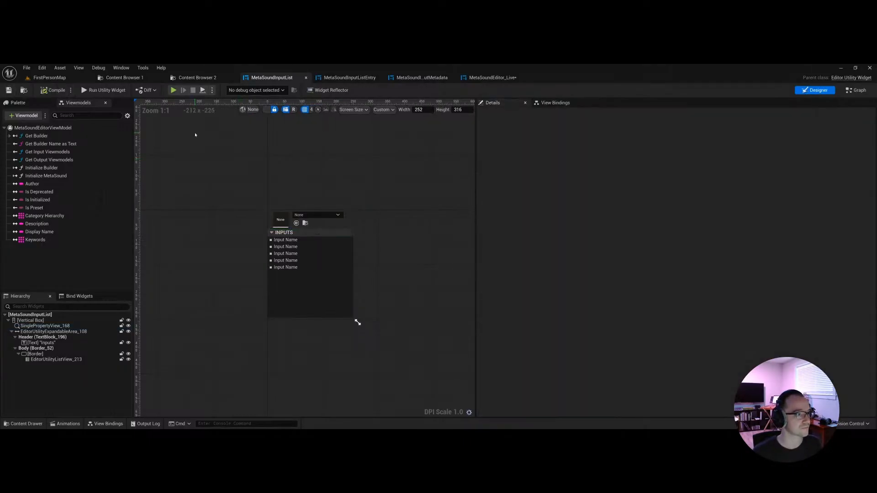
{"action": "right_click_drag", "start_coordinate": [248, 211], "coordinate": [206, 197]}
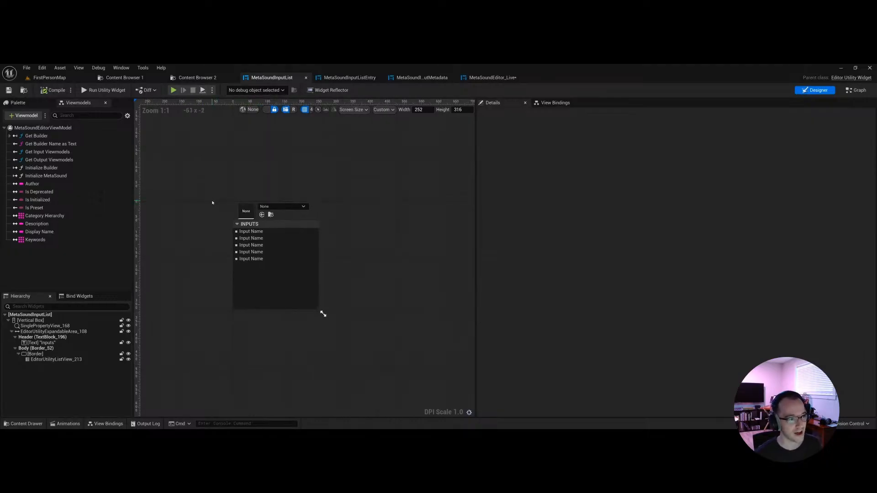
Step: Add a view binding for the list view in the Inputs area and target its Set List Items function
{"action": "left_click", "coordinate": [255, 246]}
{"action": "scroll", "coordinate": [257, 245], "scroll_direction": "up", "scroll_amount": 2}
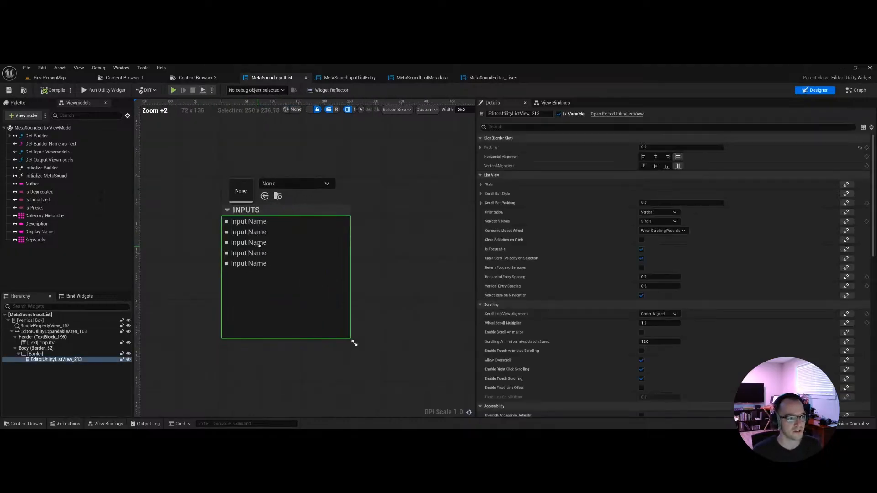
{"action": "scroll", "coordinate": [259, 245], "scroll_direction": "up", "scroll_amount": 2}
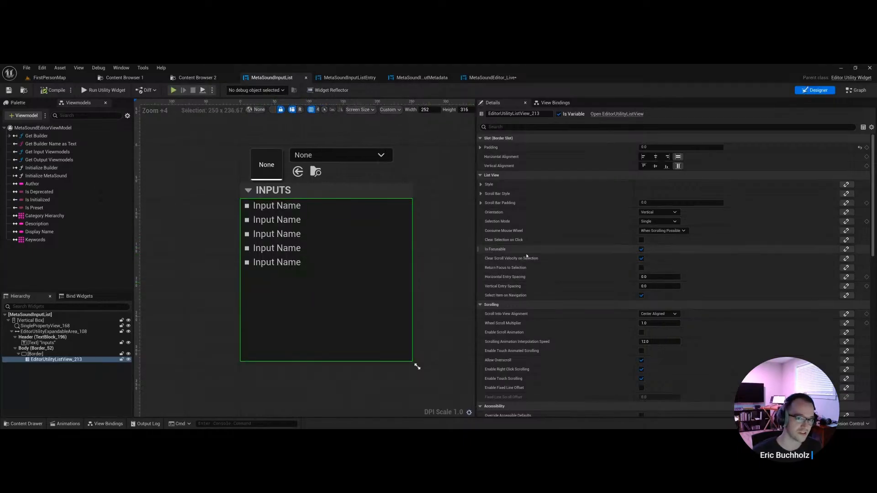
{"action": "scroll", "coordinate": [536, 248], "scroll_direction": "down", "scroll_amount": 10}
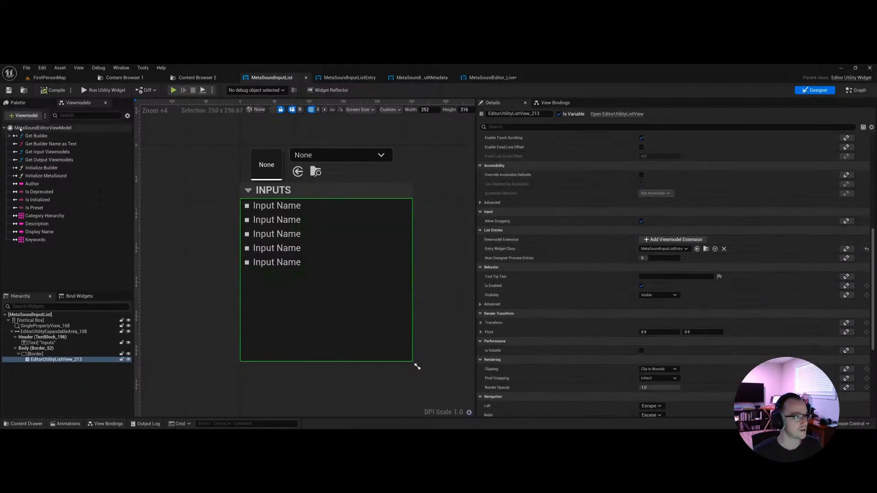
{"action": "left_click", "coordinate": [43, 129]}
{"action": "left_click", "coordinate": [39, 152]}
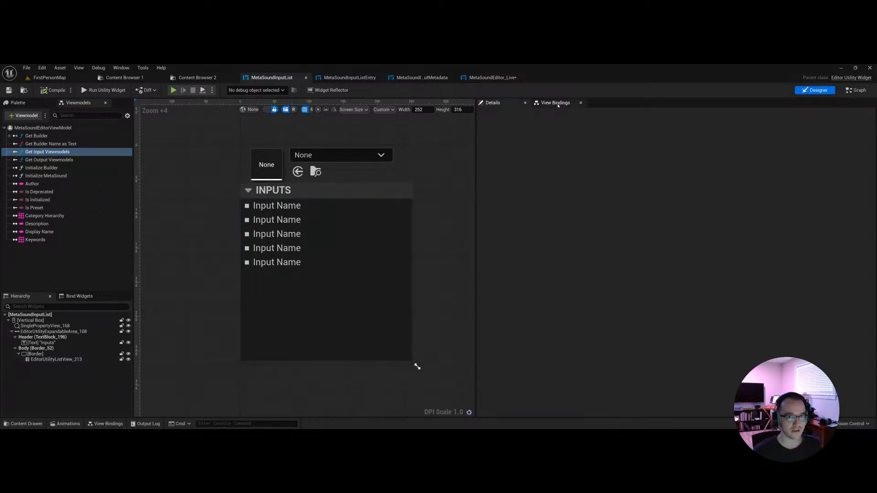
{"action": "left_click", "coordinate": [555, 103]}
{"action": "left_click", "coordinate": [313, 231]}
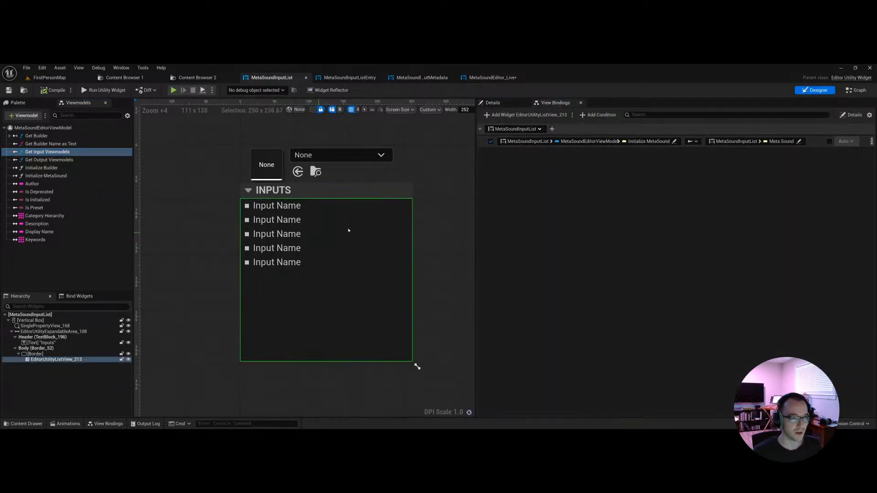
{"action": "left_click", "coordinate": [526, 114]}
{"action": "left_click", "coordinate": [564, 166]}
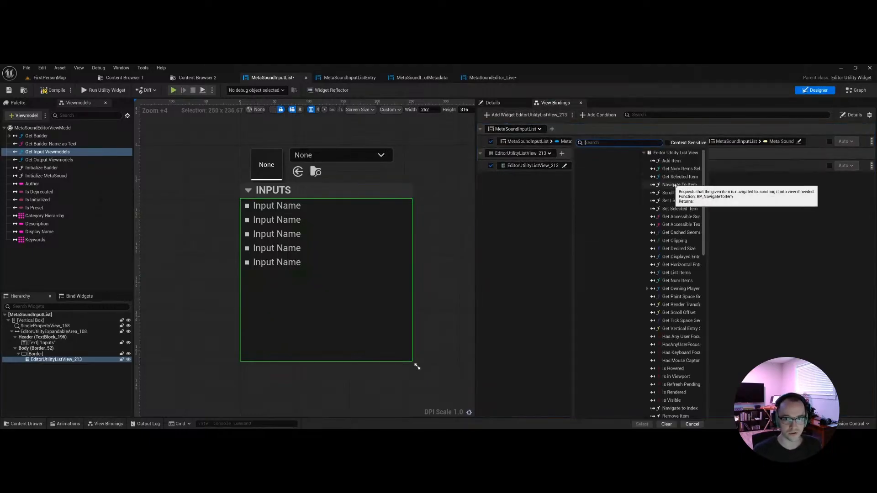
{"action": "left_click", "coordinate": [676, 201]}
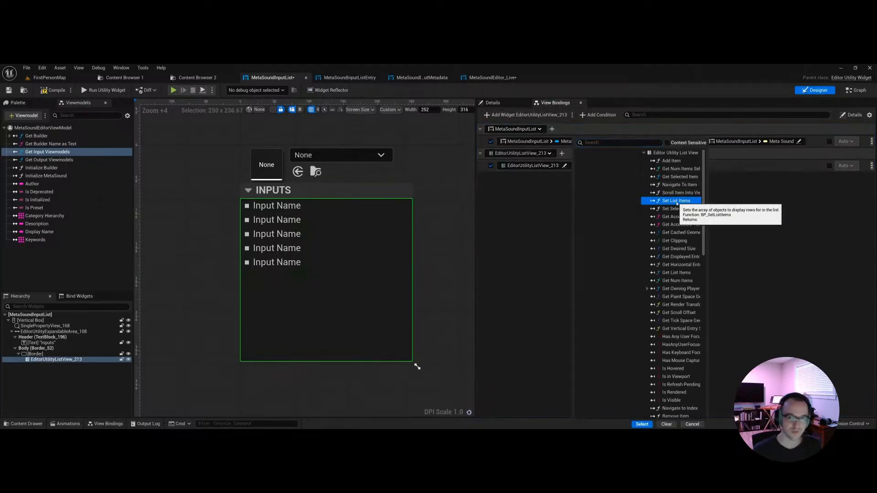
{"action": "double_click", "coordinate": [677, 203]}
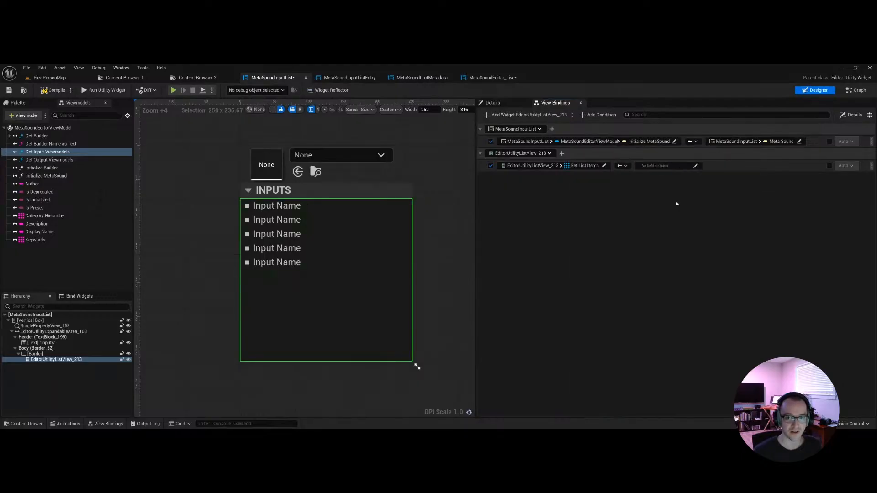
Step: Set the source of the Set List Items binding to Get Input Viewmodels of MetaSoundEditorViewModel
{"action": "left_click", "coordinate": [656, 166]}
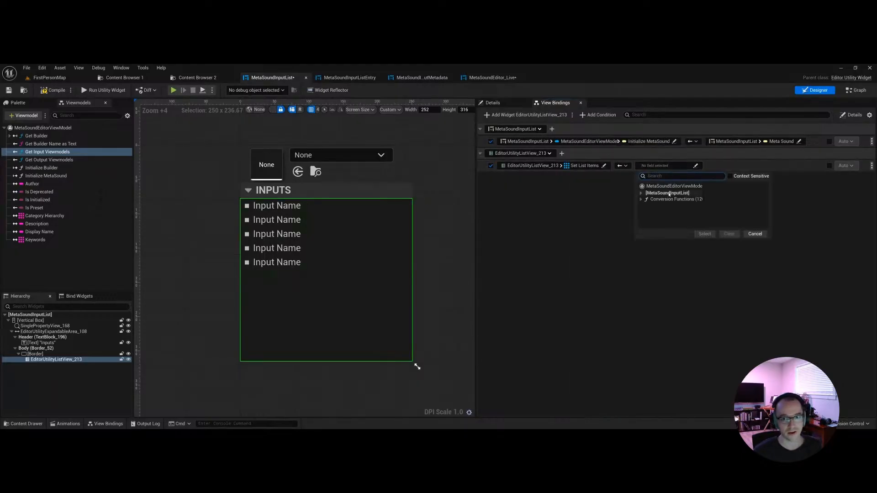
{"action": "left_click", "coordinate": [669, 187]}
{"action": "left_click", "coordinate": [733, 211]}
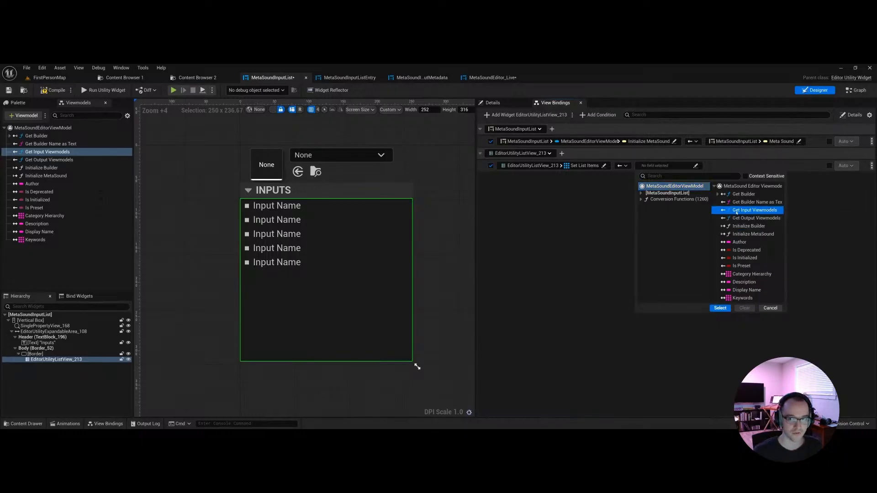
{"action": "double_click", "coordinate": [759, 212]}
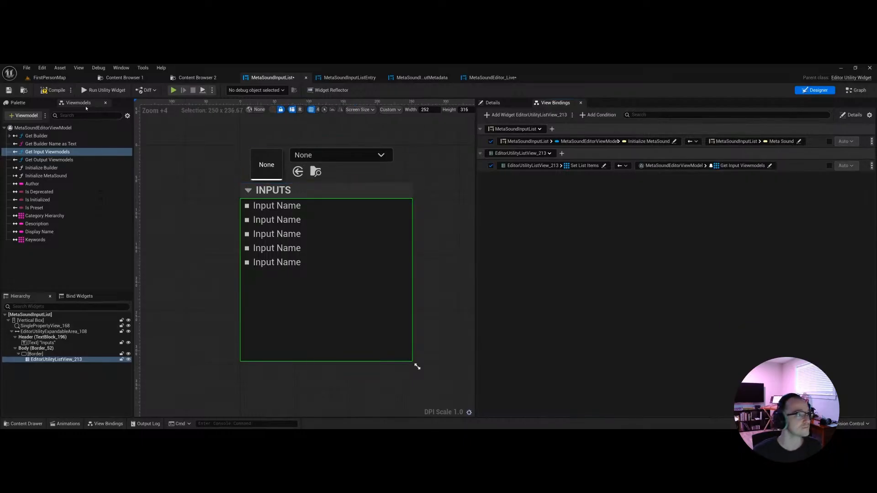
Step: Compile and run the utility widget, and choose MSP_SG_AM_LFO as its MetaSound
{"action": "left_click", "coordinate": [52, 90]}
{"action": "left_click", "coordinate": [101, 90]}
{"action": "left_click", "coordinate": [391, 195]}
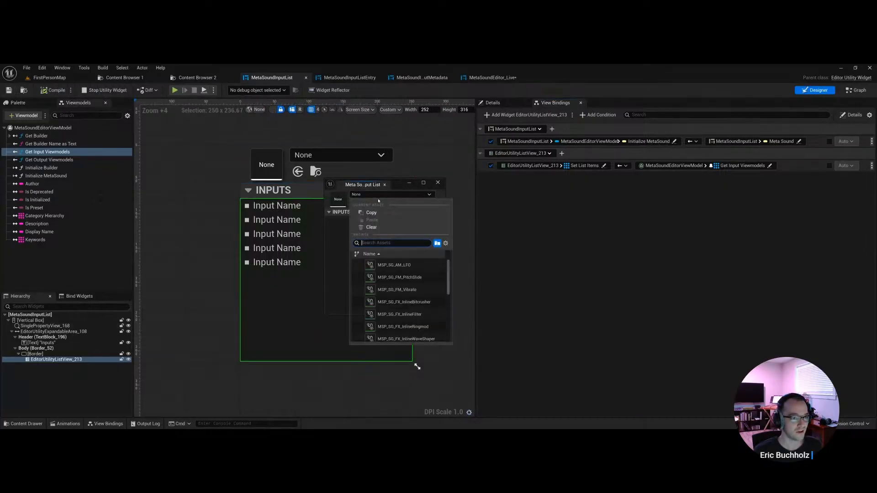
{"action": "left_click", "coordinate": [397, 264]}
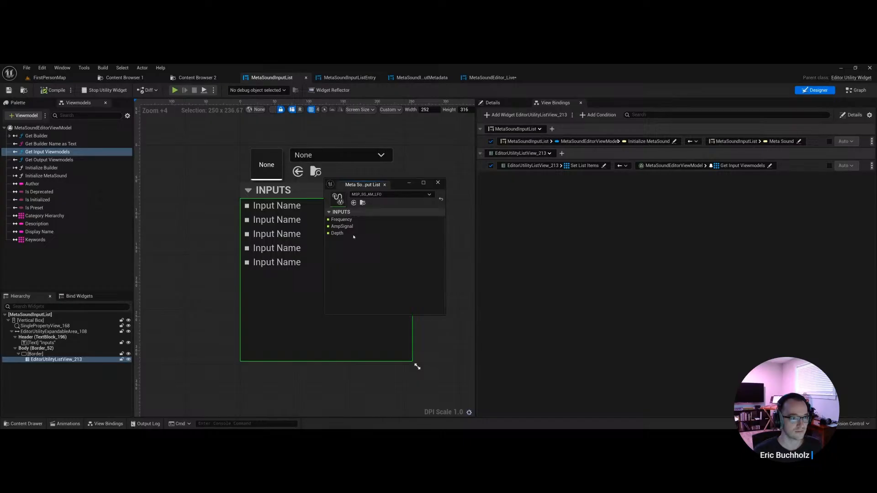
Step: Test the running widget with MSP_SG_FX_SendDelay, MSS_PlayRandom_Oneshot and MSP_SG_Generator_Saw, and close it
{"action": "left_click", "coordinate": [392, 196]}
{"action": "left_click", "coordinate": [398, 294]}
{"action": "left_click", "coordinate": [392, 195]}
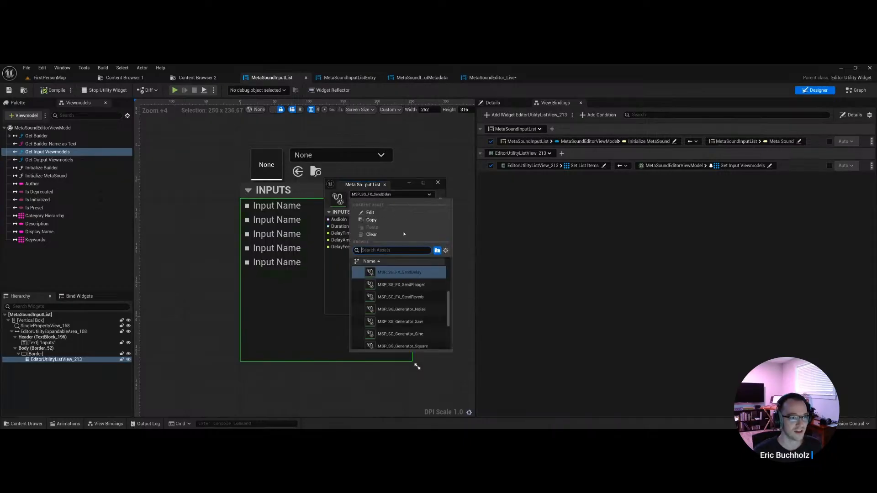
{"action": "scroll", "coordinate": [402, 306], "scroll_direction": "down", "scroll_amount": 5}
{"action": "left_click", "coordinate": [406, 315]}
{"action": "left_click", "coordinate": [390, 195]}
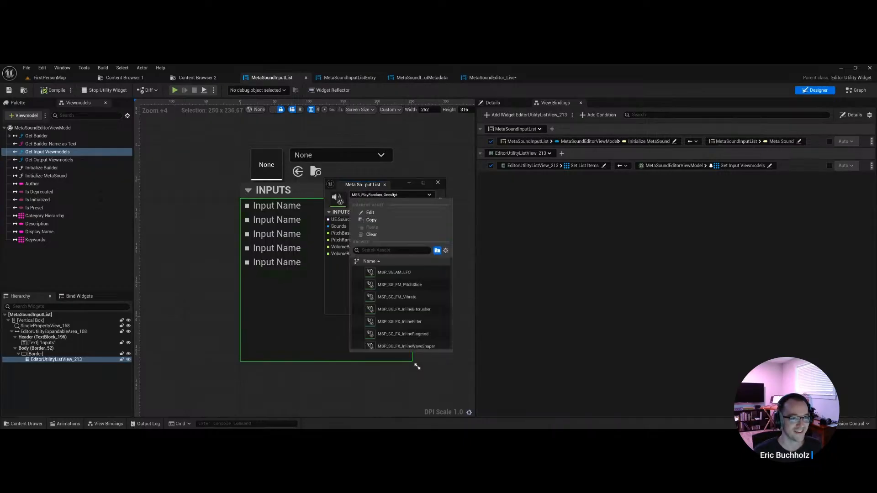
{"action": "scroll", "coordinate": [405, 299], "scroll_direction": "down", "scroll_amount": 5}
{"action": "left_click", "coordinate": [406, 299]}
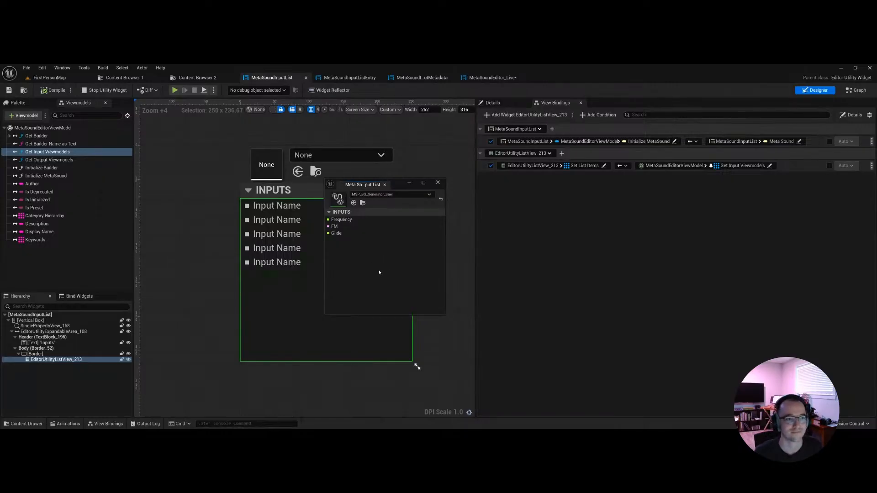
{"action": "left_click", "coordinate": [384, 184]}
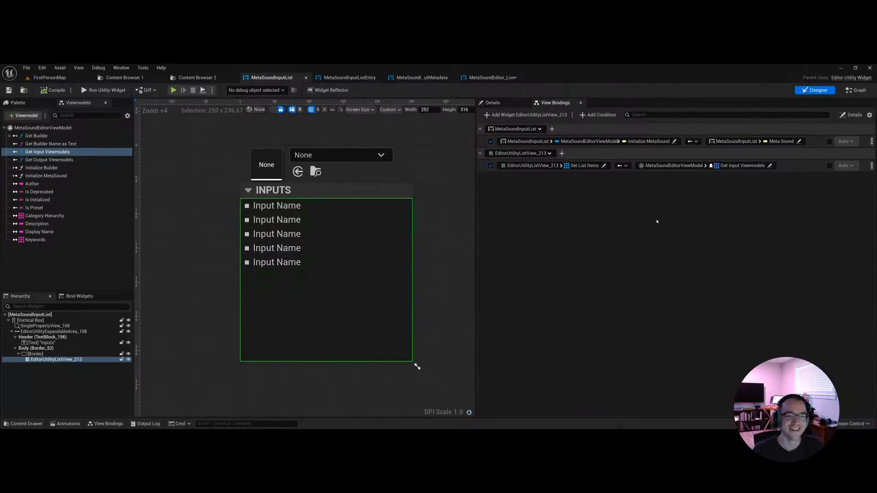
{"action": "left_click", "coordinate": [856, 90]}
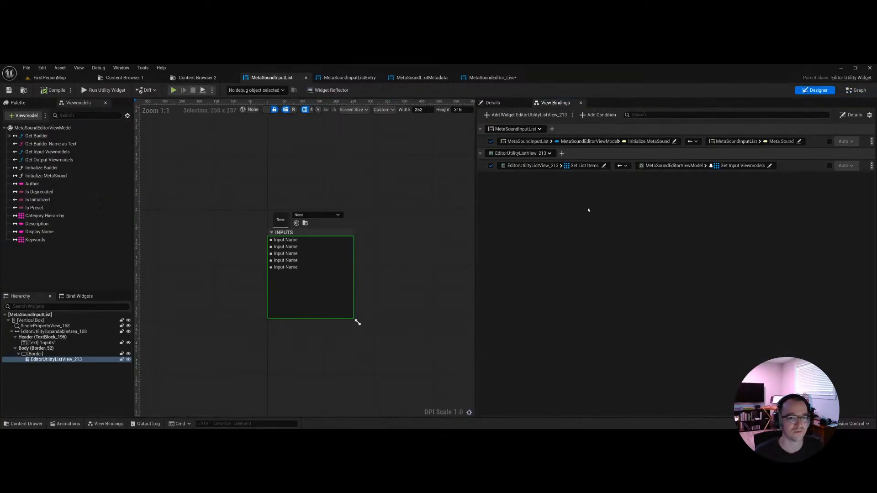
Step: Run the utility widget with the MyPrototype MetaSound, look through its list of inputs and close the widget
{"action": "left_click", "coordinate": [104, 90]}
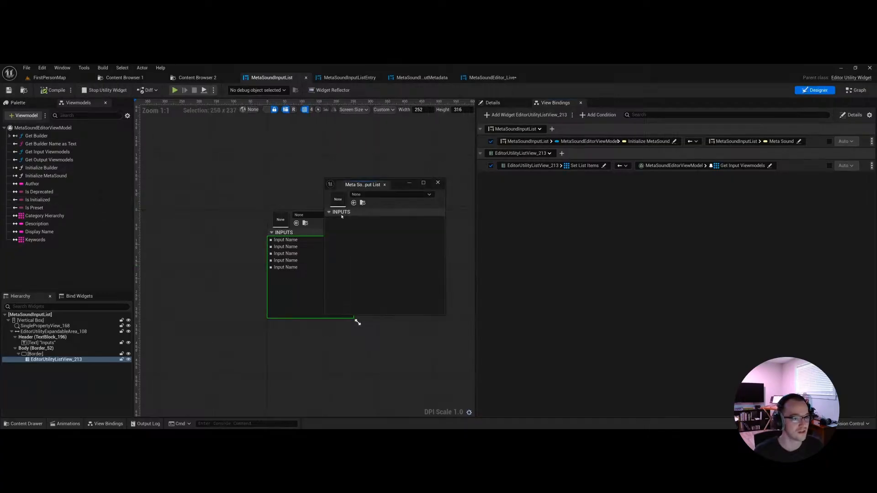
{"action": "left_click", "coordinate": [390, 194]}
{"action": "scroll", "coordinate": [404, 324], "scroll_direction": "down", "scroll_amount": 3}
{"action": "scroll", "coordinate": [405, 323], "scroll_direction": "down", "scroll_amount": 2}
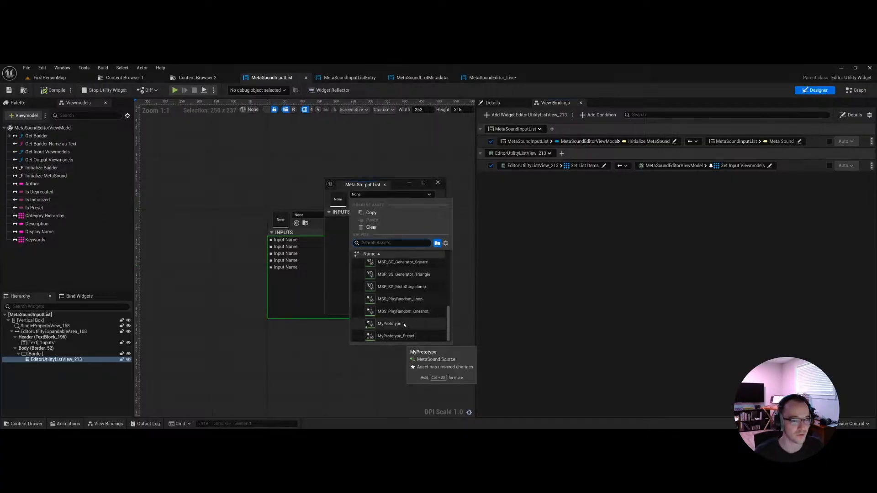
{"action": "left_click", "coordinate": [405, 326]}
{"action": "scroll", "coordinate": [373, 281], "scroll_direction": "down", "scroll_amount": 3}
{"action": "scroll", "coordinate": [370, 276], "scroll_direction": "up", "scroll_amount": 6}
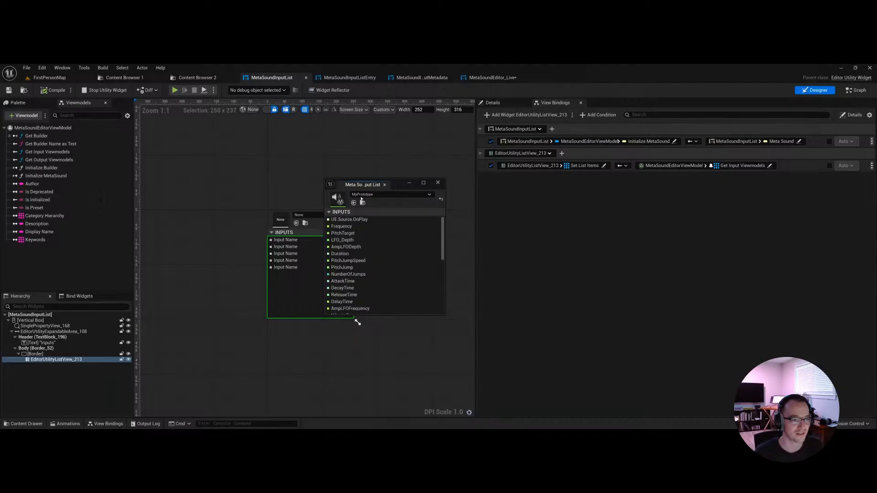
{"action": "left_click", "coordinate": [437, 182]}
Step: Turn on Enable Scroll Animation for the list view in the Inputs area
{"action": "scroll", "coordinate": [410, 266], "scroll_direction": "up", "scroll_amount": 3}
{"action": "right_click_drag", "start_coordinate": [299, 257], "coordinate": [387, 256]}
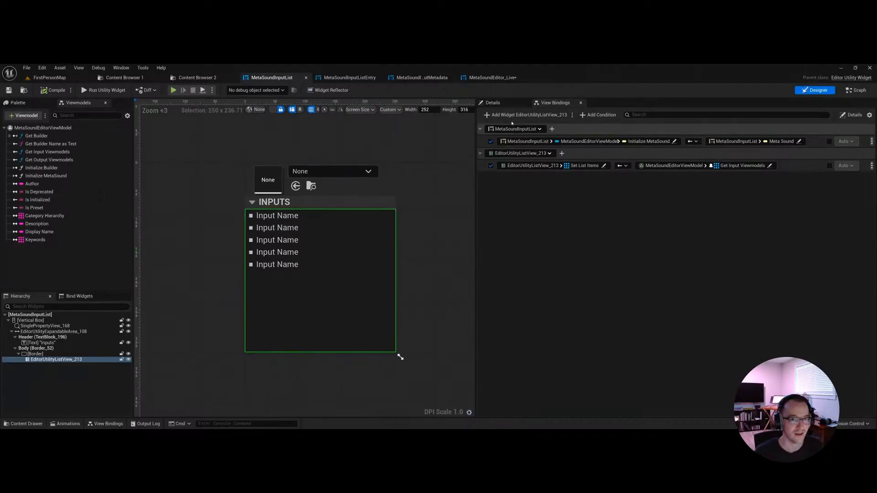
{"action": "left_click", "coordinate": [493, 104]}
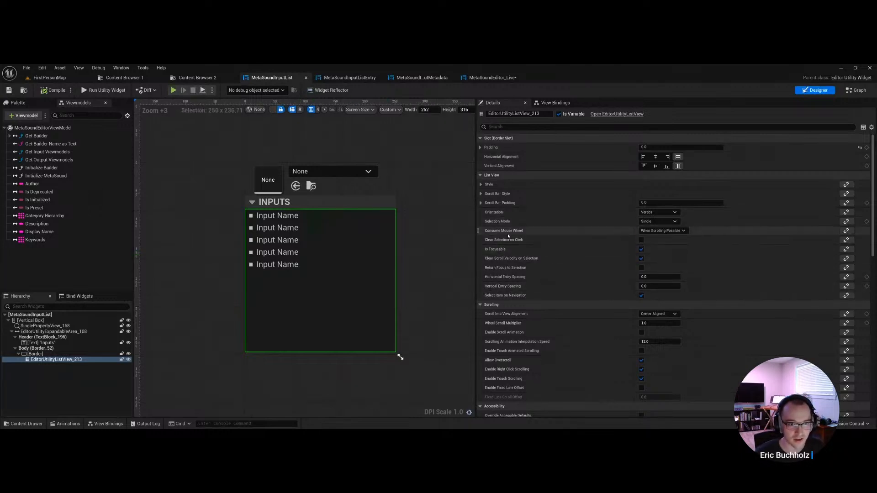
{"action": "scroll", "coordinate": [509, 295], "scroll_direction": "down", "scroll_amount": 2}
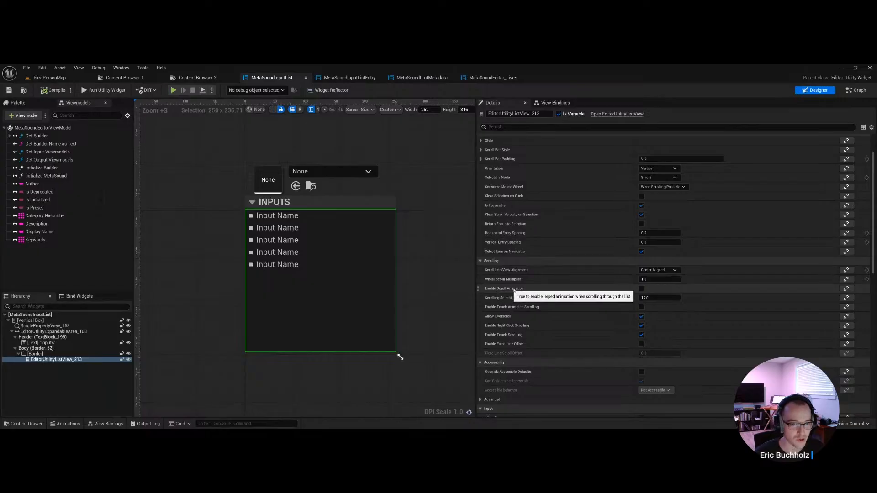
{"action": "left_click", "coordinate": [642, 288]}
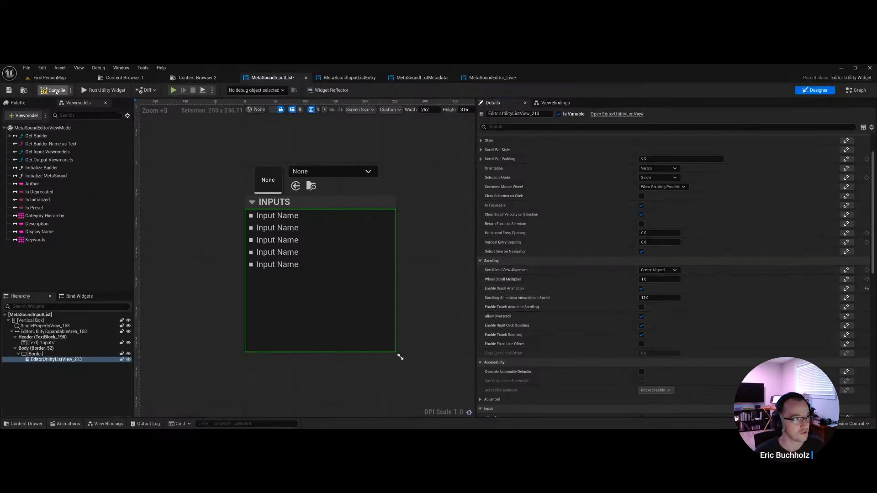
Step: Run the utility widget again with MyPrototype to check the animated scrolling of its inputs, and close it
{"action": "left_click", "coordinate": [97, 92]}
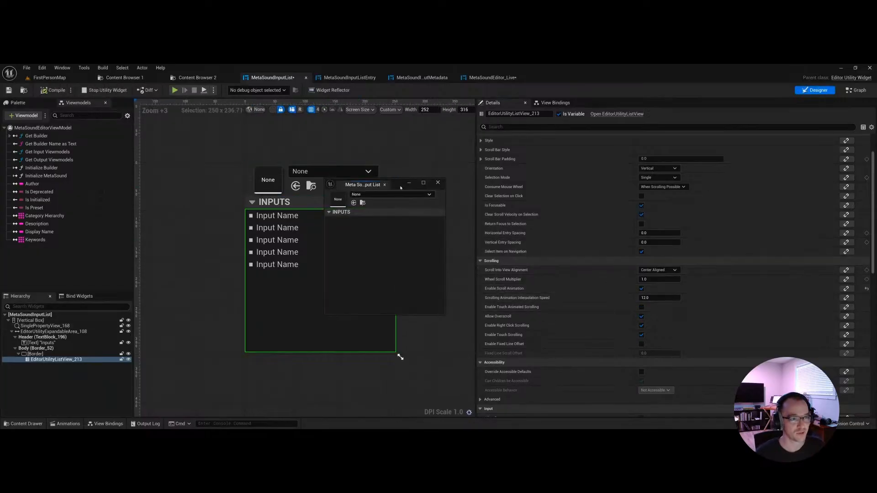
{"action": "left_click", "coordinate": [392, 195]}
{"action": "scroll", "coordinate": [402, 297], "scroll_direction": "down", "scroll_amount": 3}
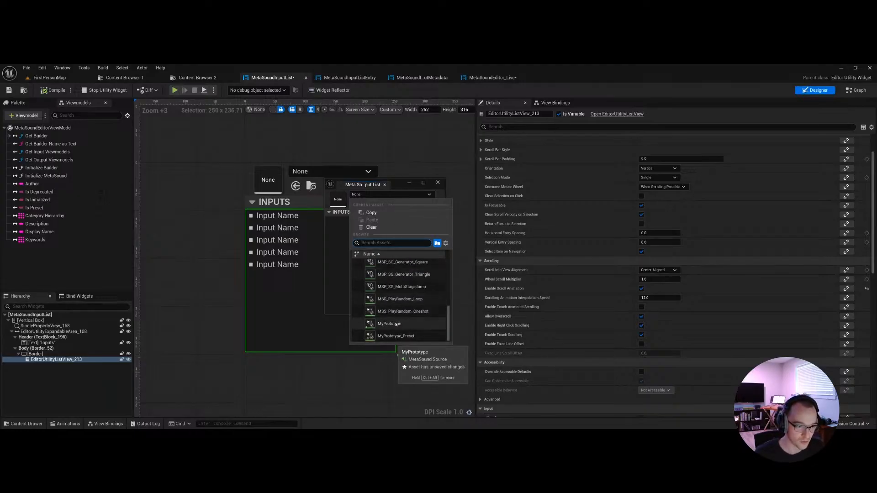
{"action": "scroll", "coordinate": [403, 303], "scroll_direction": "down", "scroll_amount": 4}
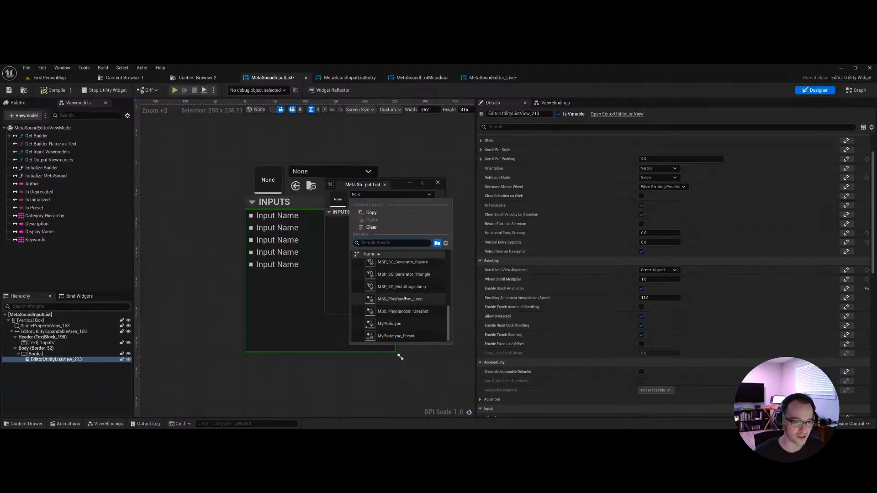
{"action": "left_click", "coordinate": [402, 324]}
{"action": "scroll", "coordinate": [399, 254], "scroll_direction": "down", "scroll_amount": 3}
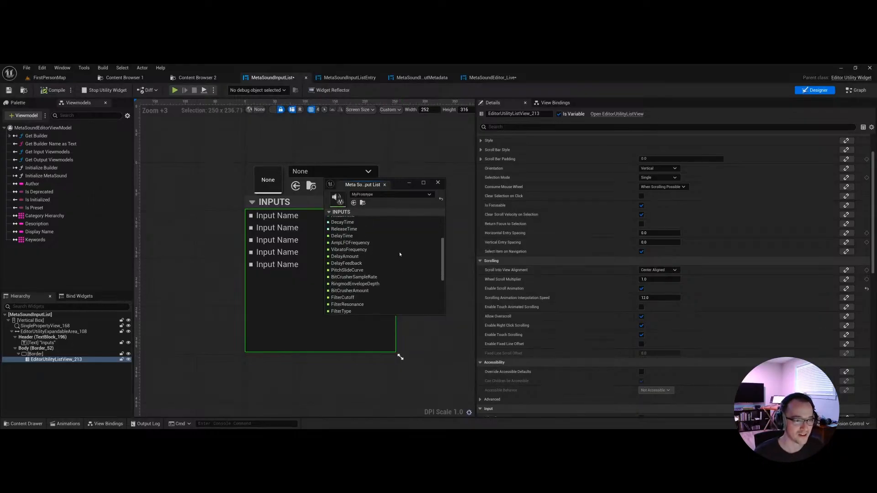
{"action": "scroll", "coordinate": [400, 254], "scroll_direction": "down", "scroll_amount": 3}
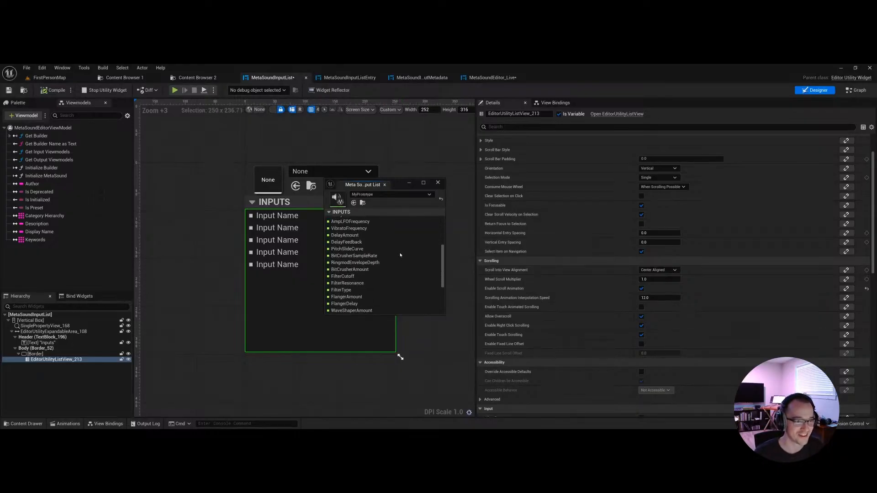
{"action": "scroll", "coordinate": [400, 255], "scroll_direction": "up", "scroll_amount": 5}
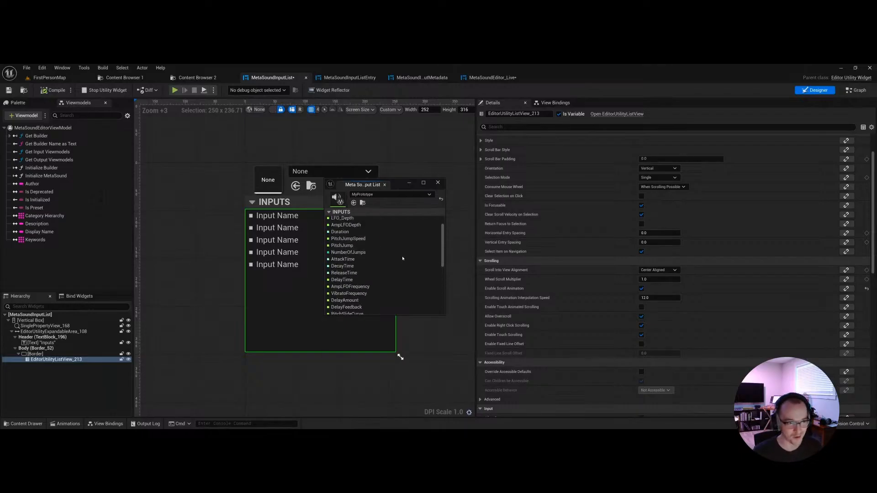
{"action": "scroll", "coordinate": [386, 246], "scroll_direction": "up", "scroll_amount": 2}
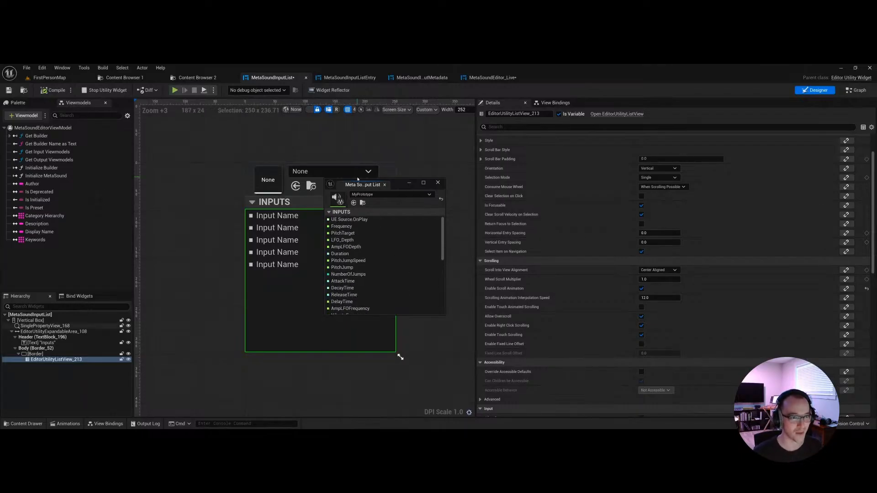
{"action": "middle_click", "coordinate": [360, 183]}
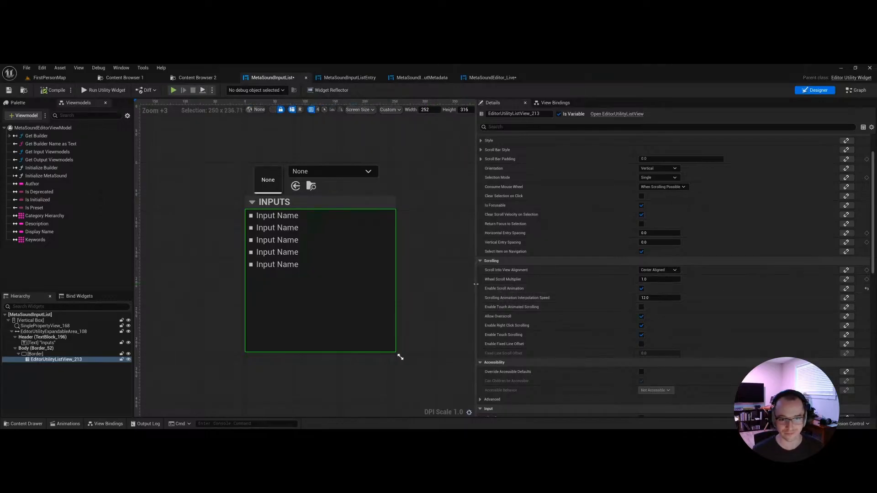
Step: Widen the designer viewport and clear the widget selection
{"action": "left_click_drag", "start_coordinate": [475, 284], "coordinate": [575, 284]}
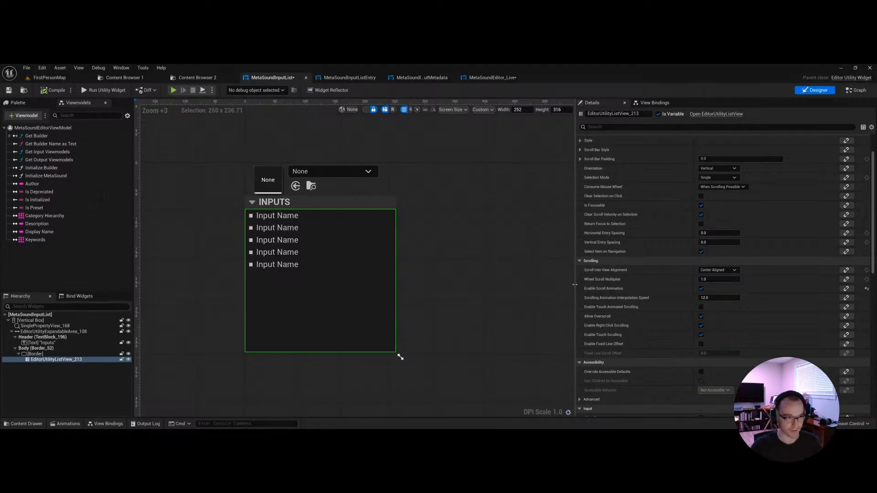
{"action": "left_click", "coordinate": [511, 261]}
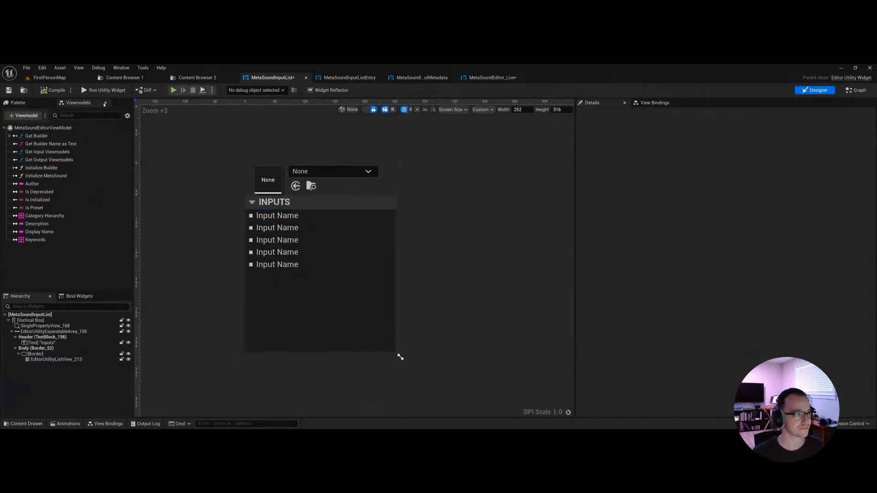
Step: Save the MetaSoundInputList widget, and compile and save the MetaSoundEditor_Live widget
{"action": "left_click", "coordinate": [12, 91]}
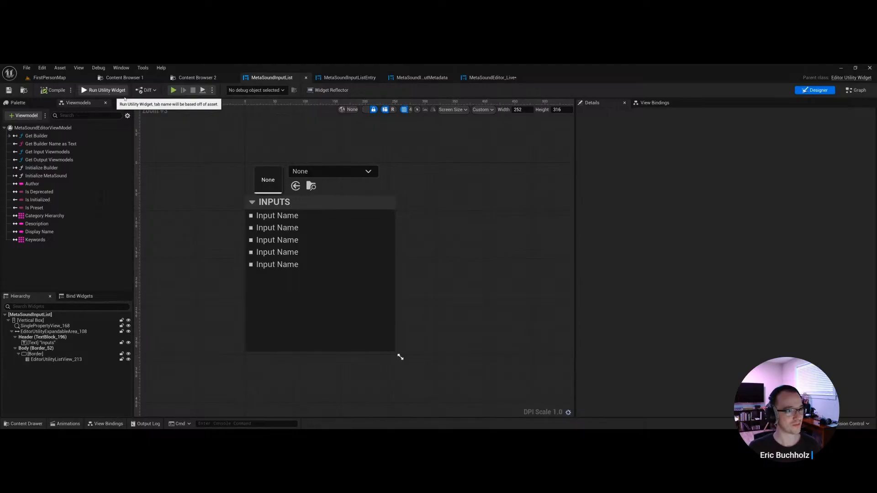
{"action": "left_click", "coordinate": [493, 78]}
{"action": "left_click", "coordinate": [59, 91]}
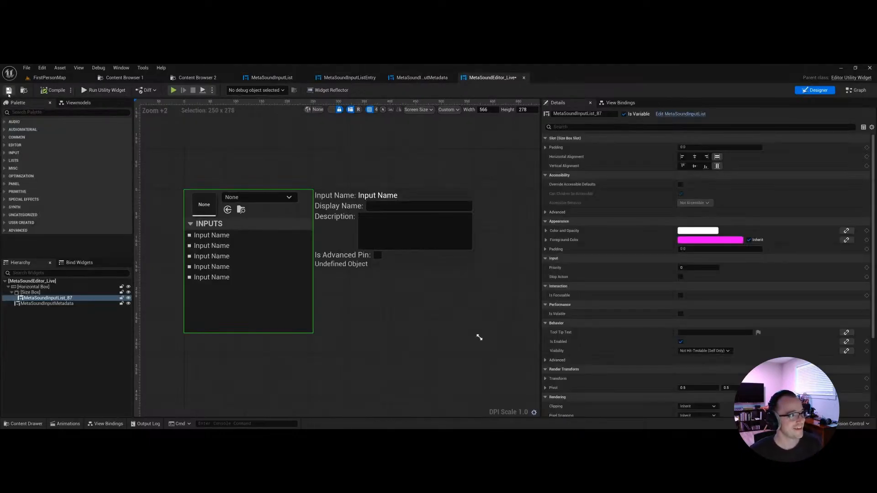
Step: Run the MetaSoundEditor_Live utility widget and select MyPrototype as its MetaSound asset
{"action": "left_click", "coordinate": [104, 90]}
{"action": "mouse_move", "coordinate": [320, 159]}
{"action": "left_mouse_down"}
{"action": "mouse_move", "coordinate": [364, 154]}
{"action": "mouse_move", "coordinate": [333, 152]}
{"action": "left_mouse_up"}
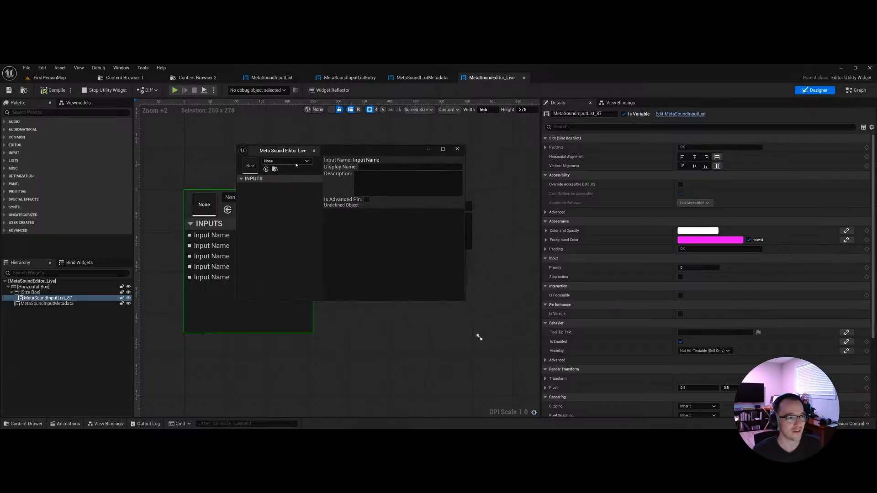
{"action": "left_click", "coordinate": [285, 161]}
{"action": "scroll", "coordinate": [304, 257], "scroll_direction": "down", "scroll_amount": 10}
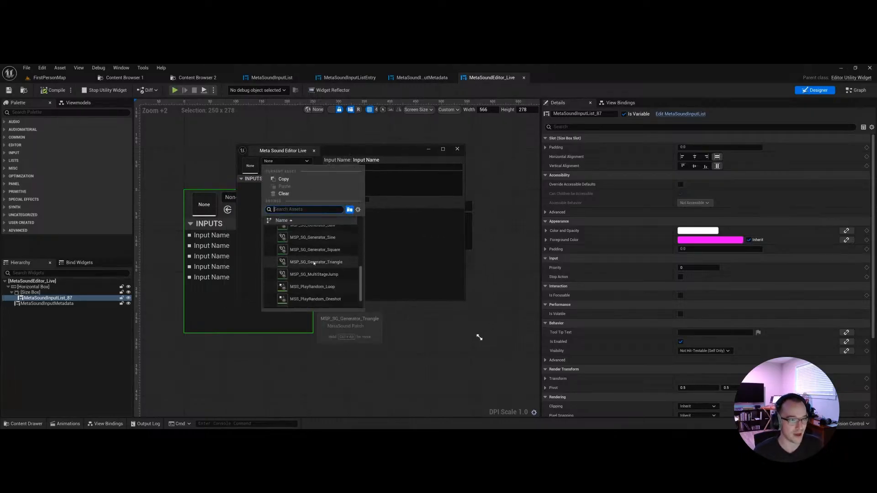
{"action": "left_click", "coordinate": [323, 295]}
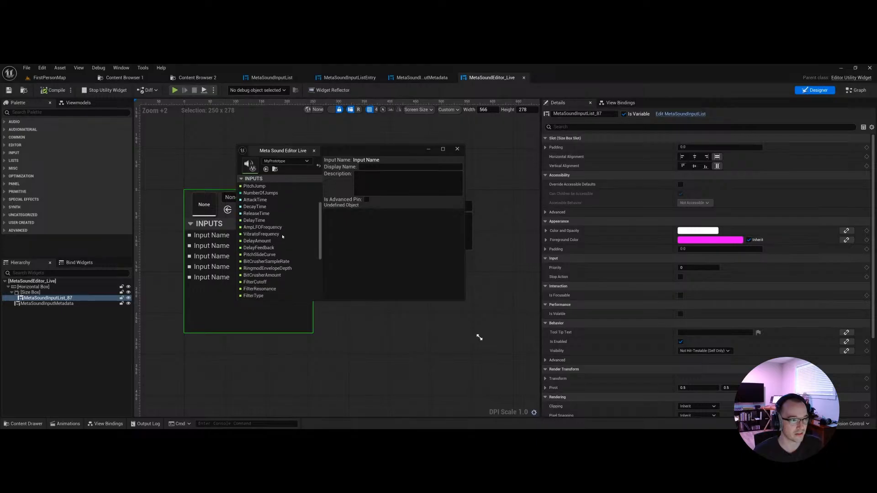
Step: Look through the list of MyPrototype inputs, collapse and expand the Inputs area, and close the running widget
{"action": "scroll", "coordinate": [283, 239], "scroll_direction": "down", "scroll_amount": 3}
{"action": "scroll", "coordinate": [283, 240], "scroll_direction": "up", "scroll_amount": 3}
{"action": "scroll", "coordinate": [283, 239], "scroll_direction": "down", "scroll_amount": 7}
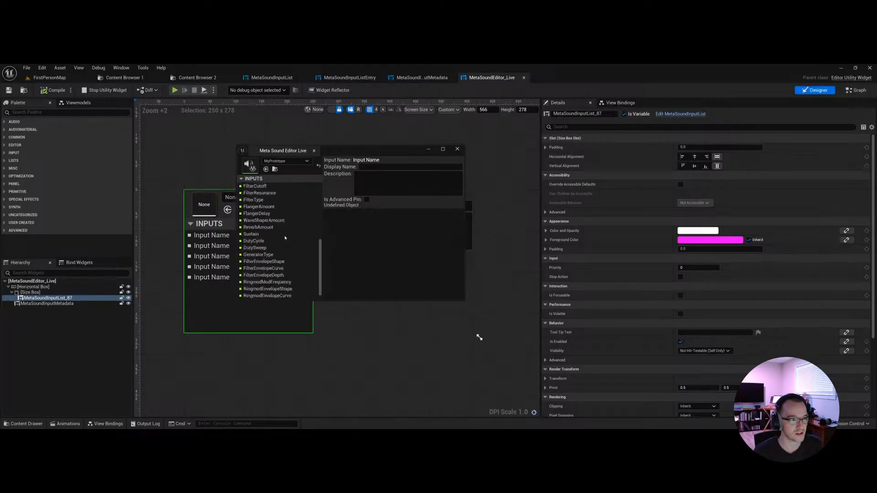
{"action": "scroll", "coordinate": [284, 238], "scroll_direction": "up", "scroll_amount": 7}
{"action": "left_click", "coordinate": [291, 181]}
{"action": "left_click", "coordinate": [291, 181]}
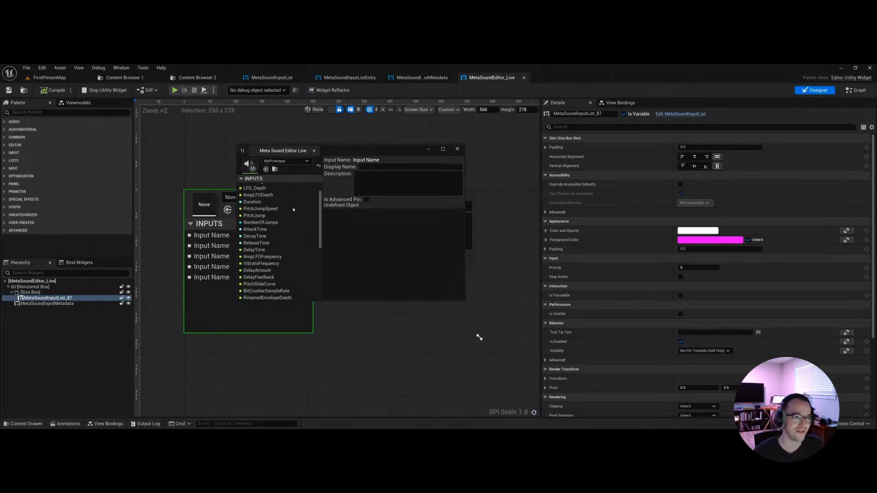
{"action": "scroll", "coordinate": [294, 239], "scroll_direction": "up", "scroll_amount": 1}
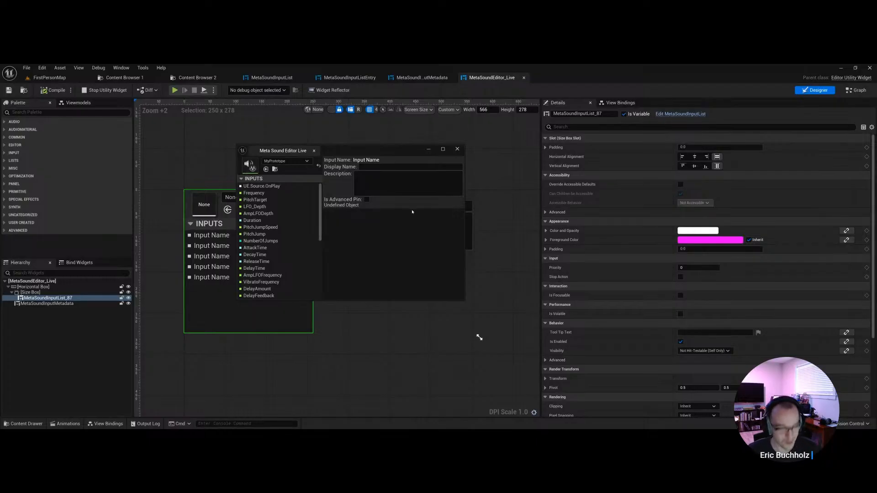
{"action": "left_click", "coordinate": [313, 150]}
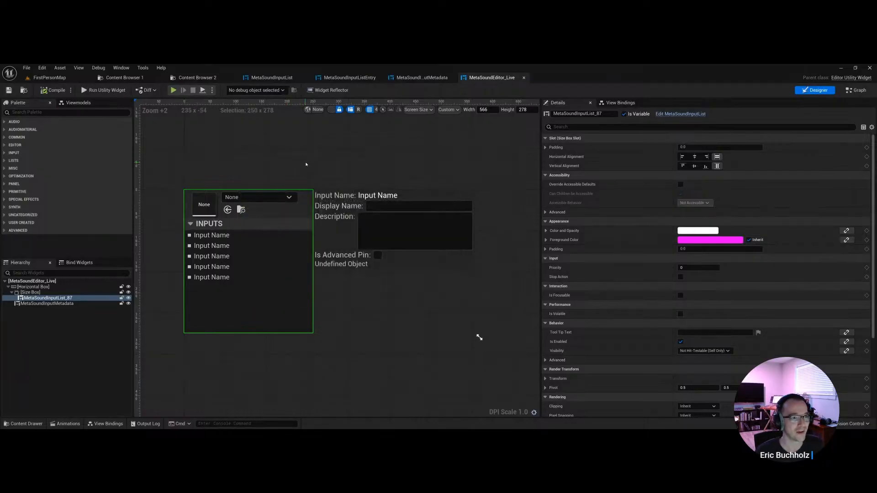
{"action": "right_click_drag", "start_coordinate": [309, 161], "coordinate": [324, 143]}
{"action": "left_click", "coordinate": [343, 141]}
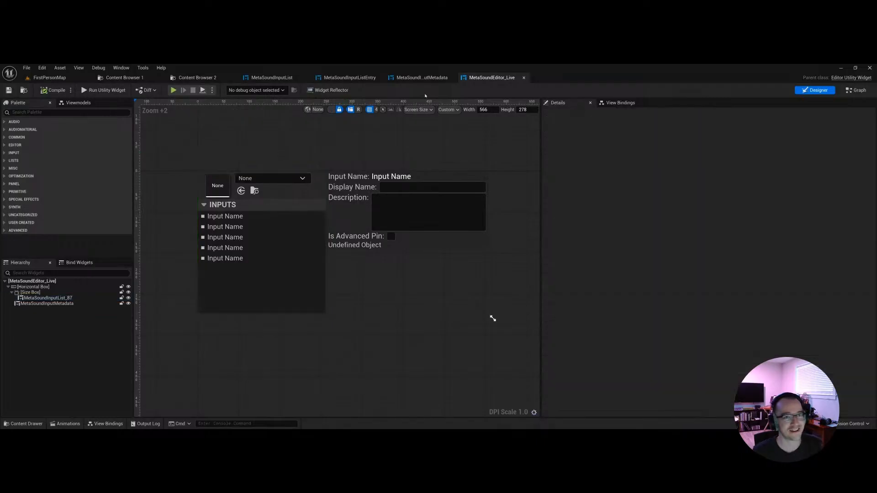
{"action": "left_click", "coordinate": [422, 80]}
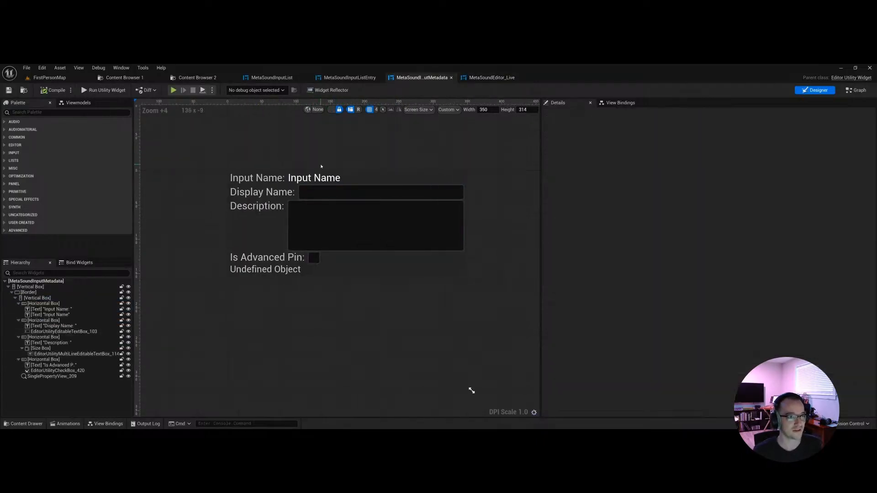
{"action": "left_click", "coordinate": [489, 80]}
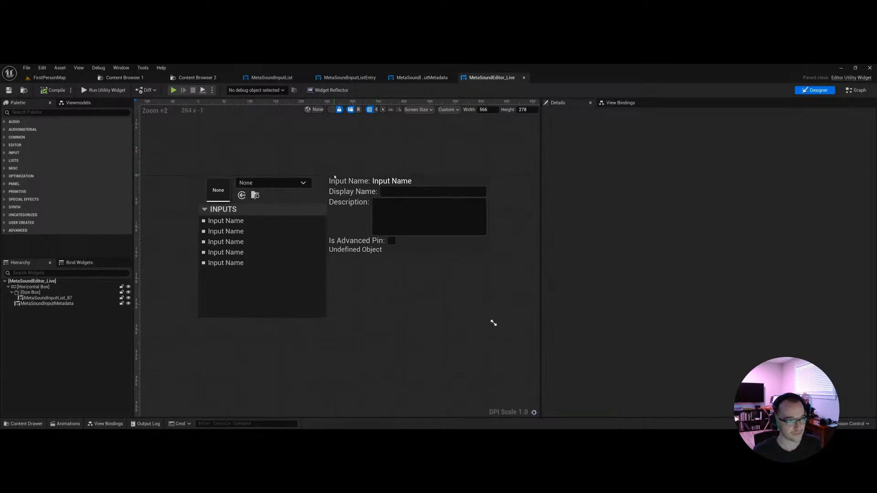
Step: Run MetaSoundEditor_Live again with MyPrototype to examine the metadata fields beside the input list, and close the running widget
{"action": "left_click", "coordinate": [96, 90]}
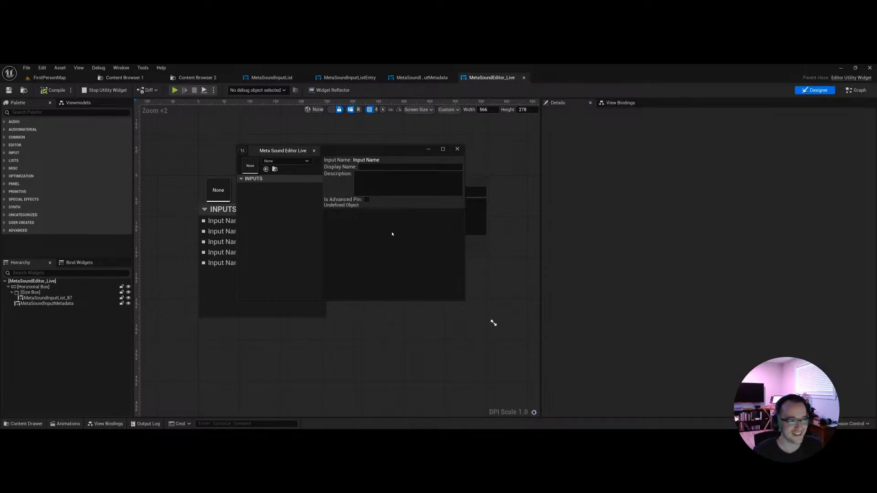
{"action": "left_click", "coordinate": [284, 161]}
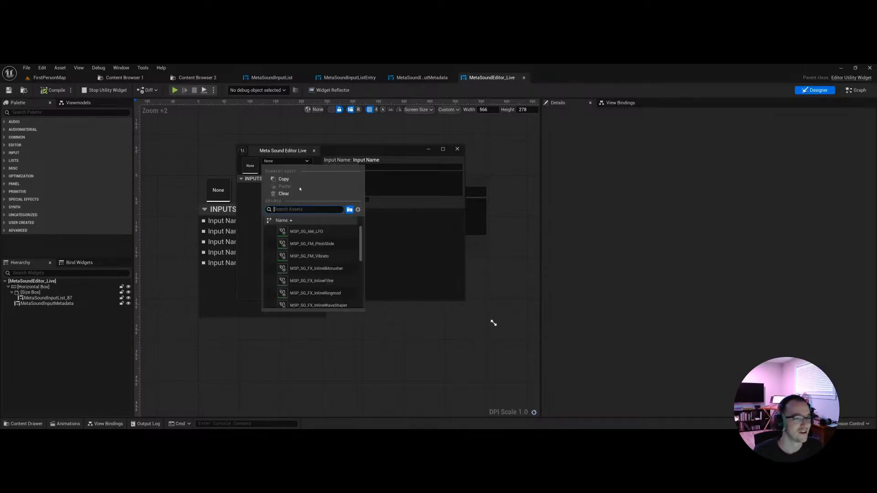
{"action": "scroll", "coordinate": [315, 274], "scroll_direction": "down", "scroll_amount": 8}
{"action": "left_click", "coordinate": [302, 290]}
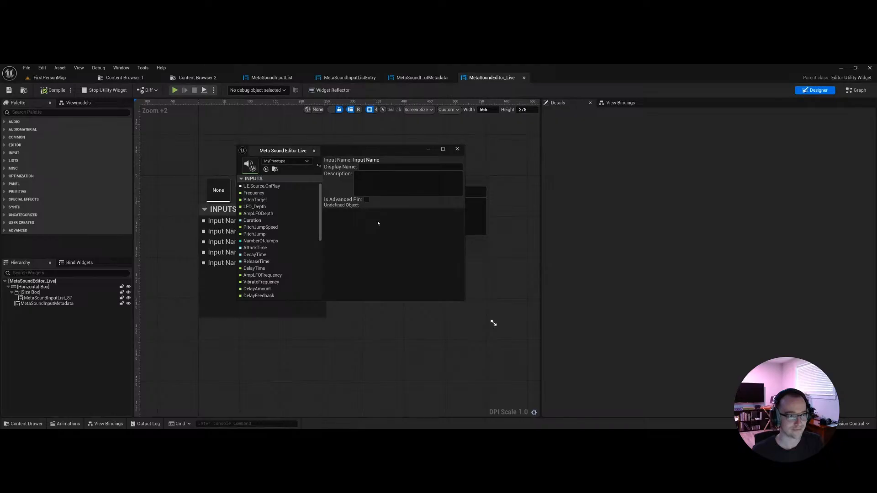
{"action": "middle_click", "coordinate": [294, 150]}
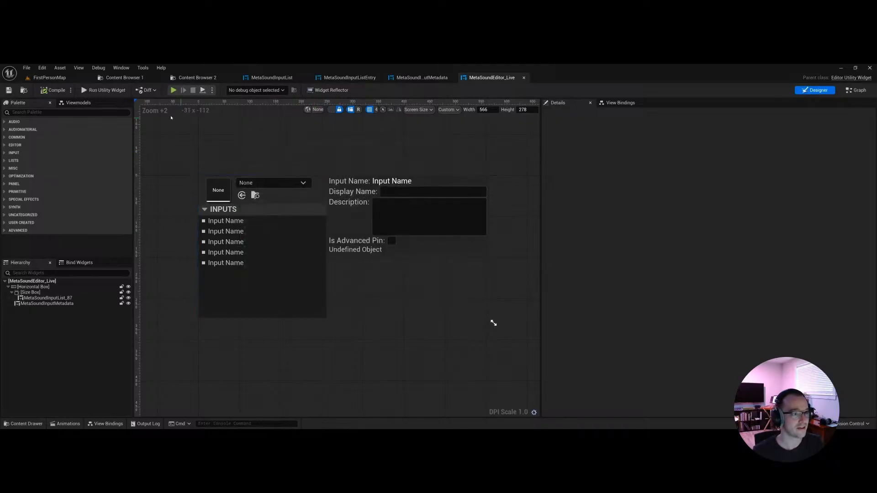
{"action": "left_click", "coordinate": [111, 91]}
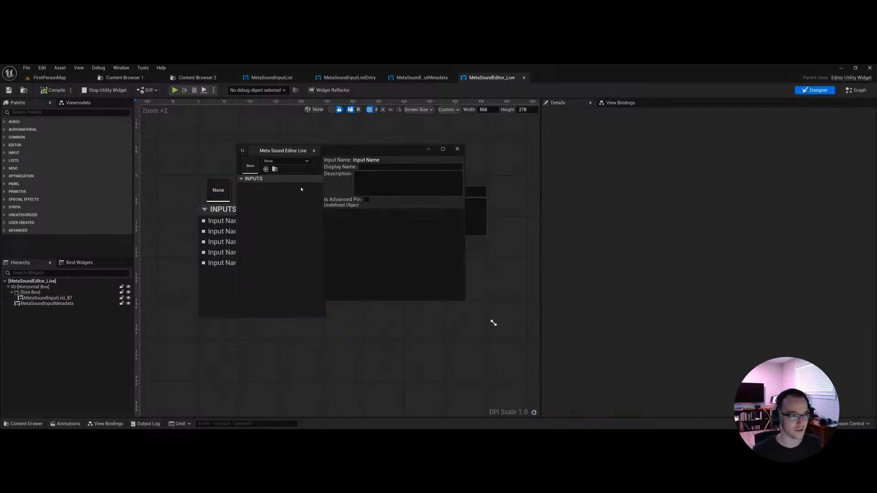
{"action": "left_click", "coordinate": [314, 151]}
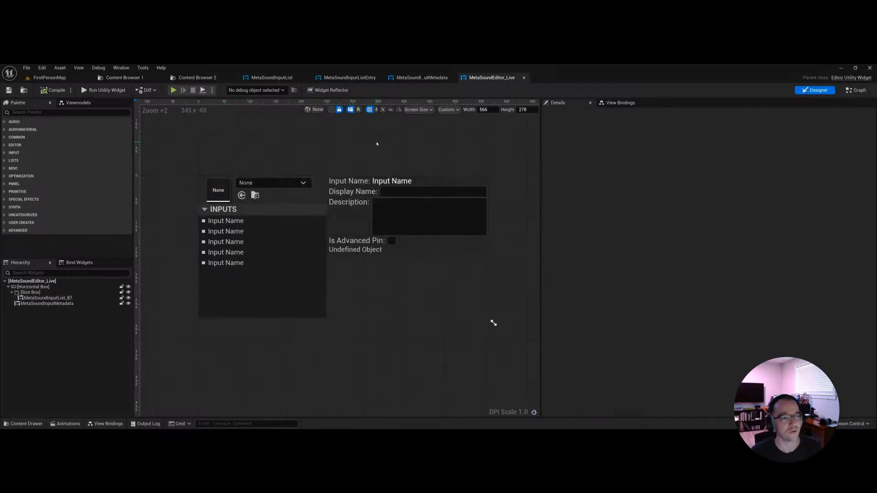
Step: Add a MetaSound Input Editor Viewmodel to the MetaSoundInputMetadata widget
{"action": "left_click", "coordinate": [421, 78]}
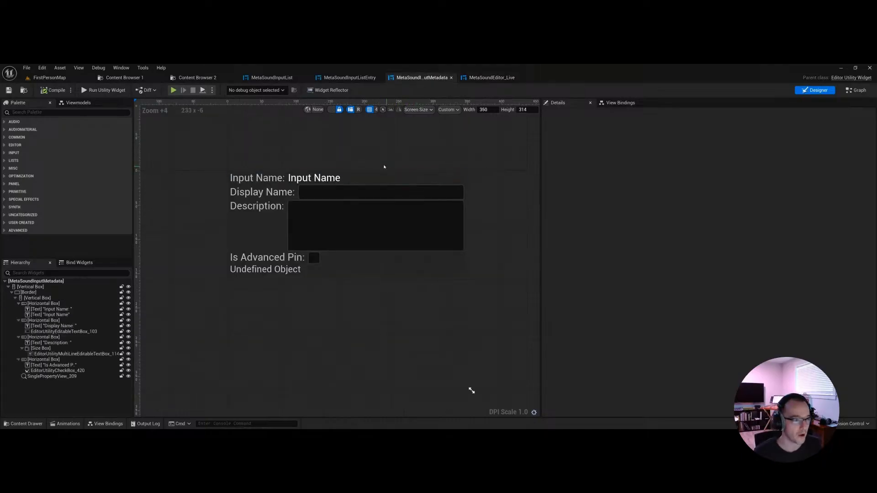
{"action": "left_click", "coordinate": [74, 103]}
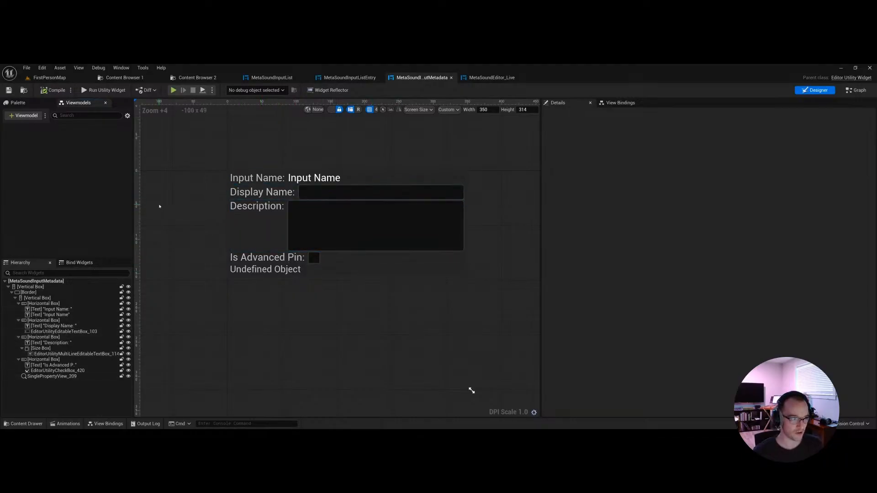
{"action": "left_click", "coordinate": [24, 116]}
{"action": "left_click", "coordinate": [46, 143]}
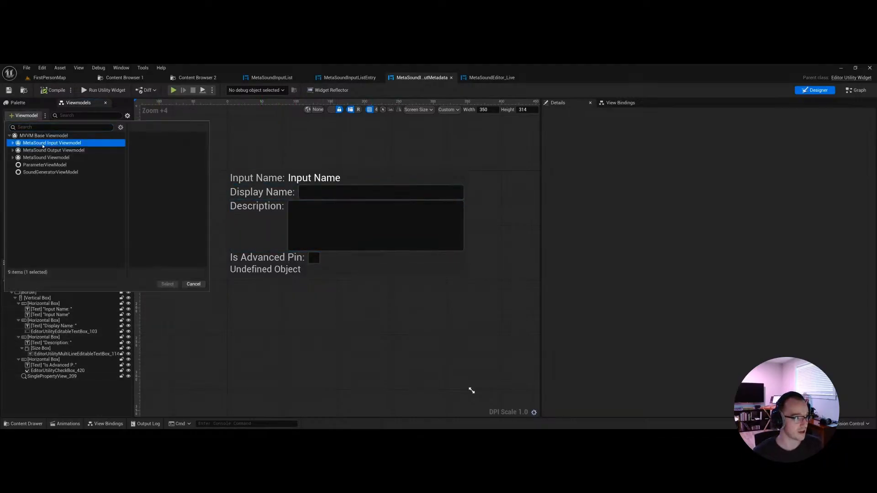
{"action": "left_click", "coordinate": [12, 142]}
{"action": "left_click", "coordinate": [59, 151]}
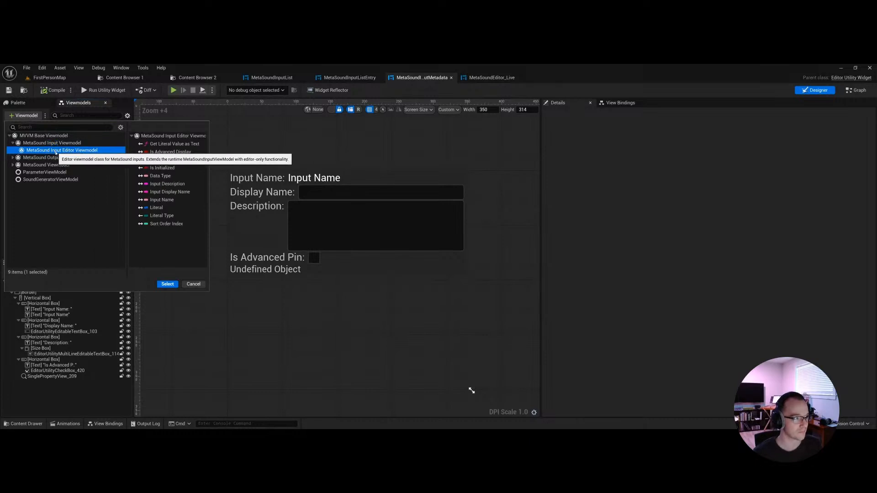
{"action": "left_click", "coordinate": [168, 284]}
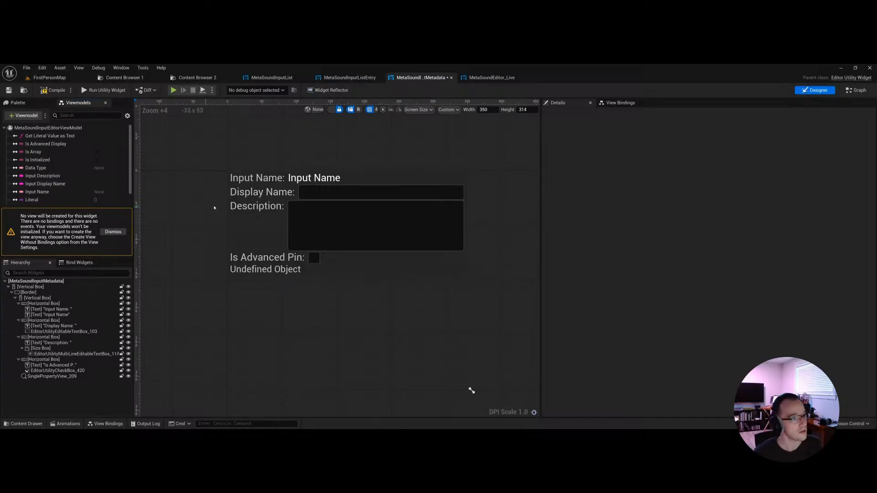
Step: Add a view binding from the viewmodel's Input Name to the Text property of the "Input Name" value text block
{"action": "left_click", "coordinate": [319, 178]}
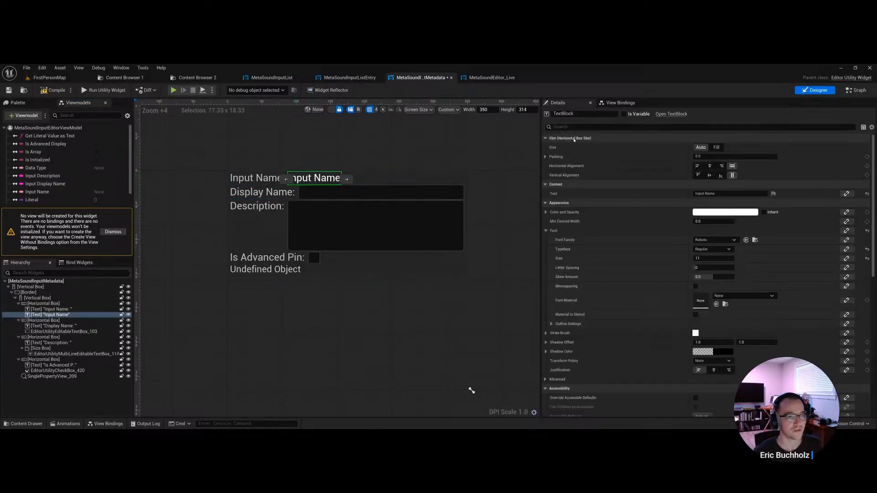
{"action": "left_click", "coordinate": [620, 103]}
{"action": "left_click", "coordinate": [571, 115]}
{"action": "left_click", "coordinate": [590, 142]}
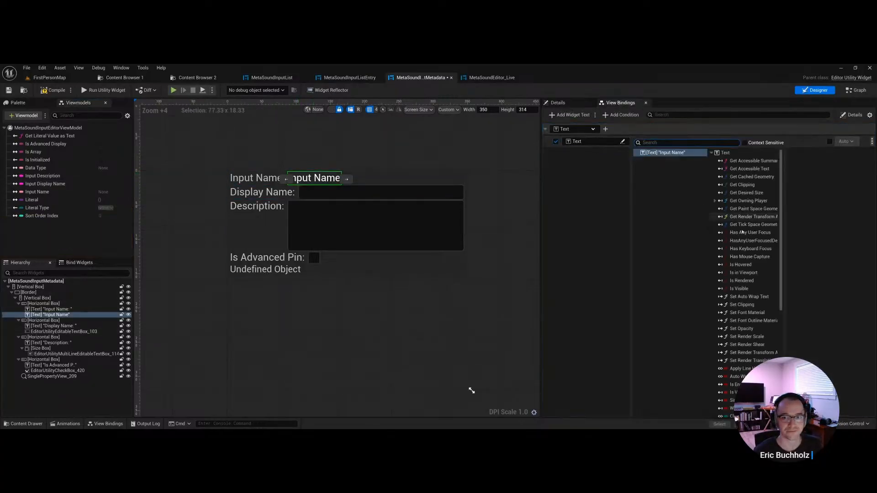
{"action": "scroll", "coordinate": [740, 319], "scroll_direction": "down", "scroll_amount": 5}
{"action": "left_click", "coordinate": [736, 366]}
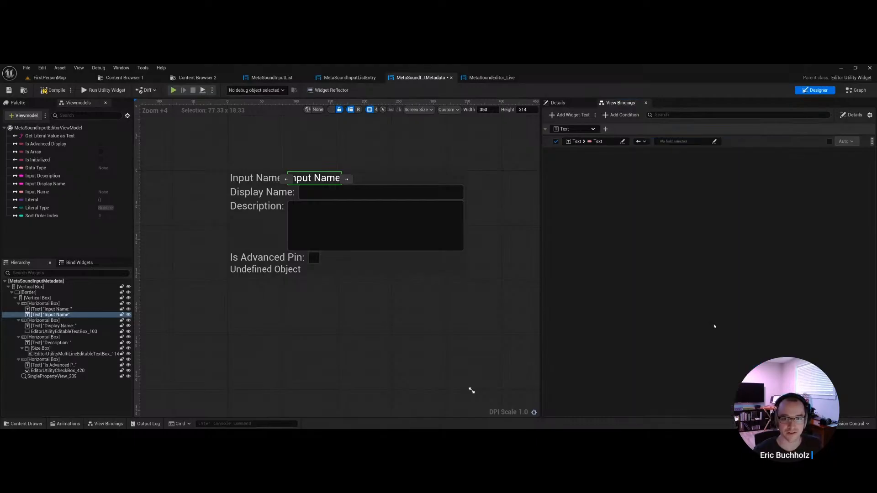
{"action": "left_click", "coordinate": [678, 142]}
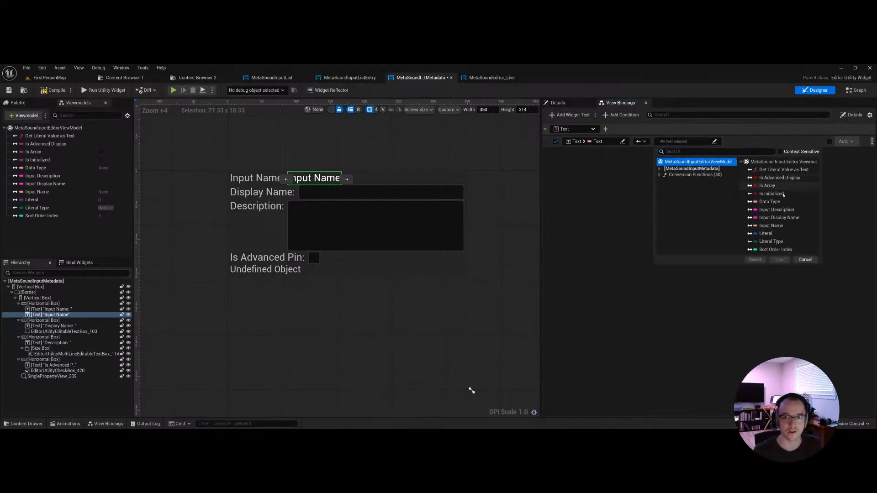
{"action": "double_click", "coordinate": [781, 227]}
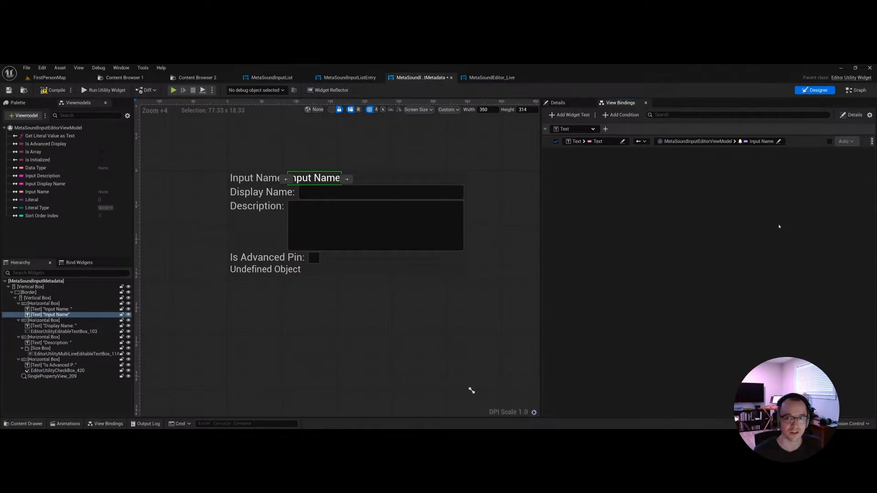
Step: Switch the text binding's source to the To Text (Name) conversion function, with In Name bound to the viewmodel's Input Name
{"action": "left_click", "coordinate": [709, 141]}
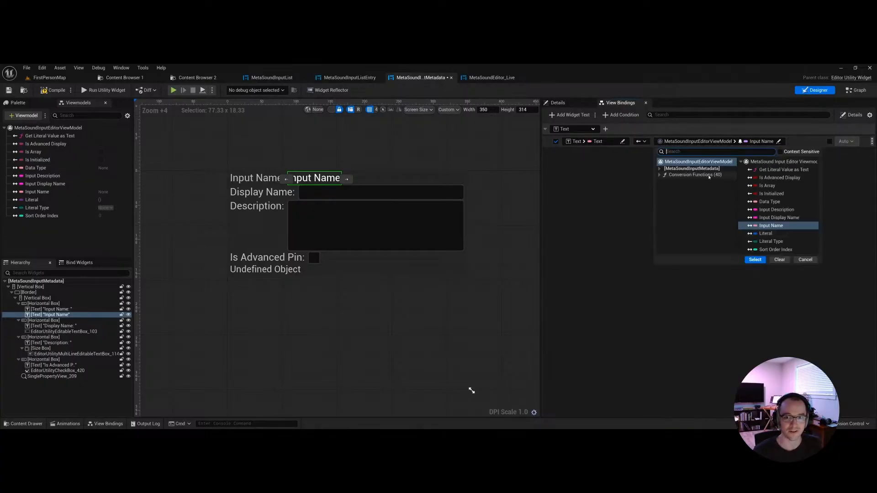
{"action": "left_click", "coordinate": [708, 176]}
{"action": "double_click", "coordinate": [809, 339]}
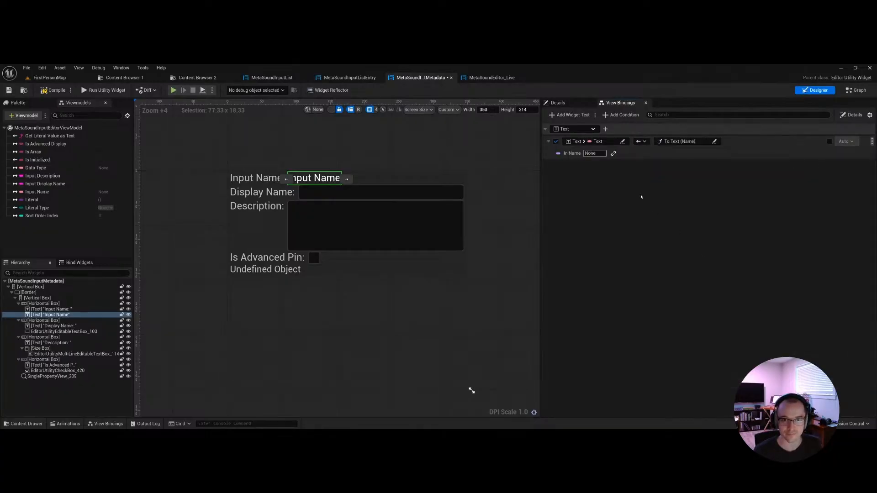
{"action": "left_click", "coordinate": [658, 153]}
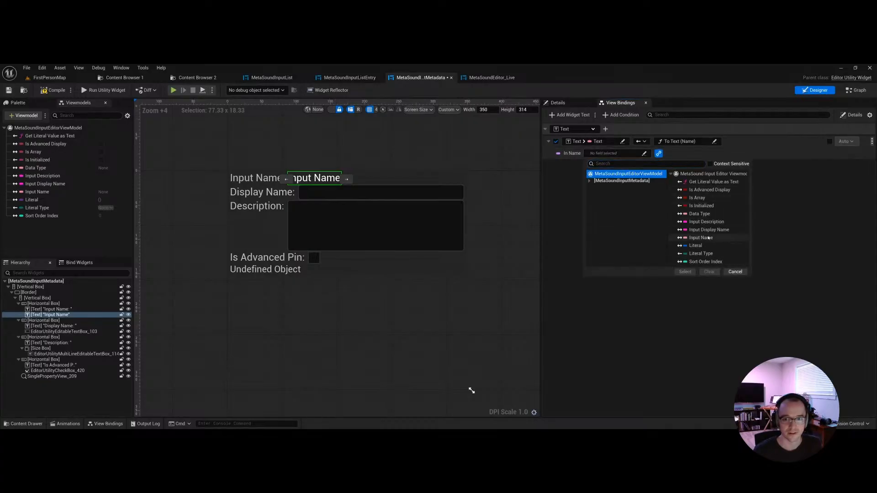
{"action": "double_click", "coordinate": [705, 238]}
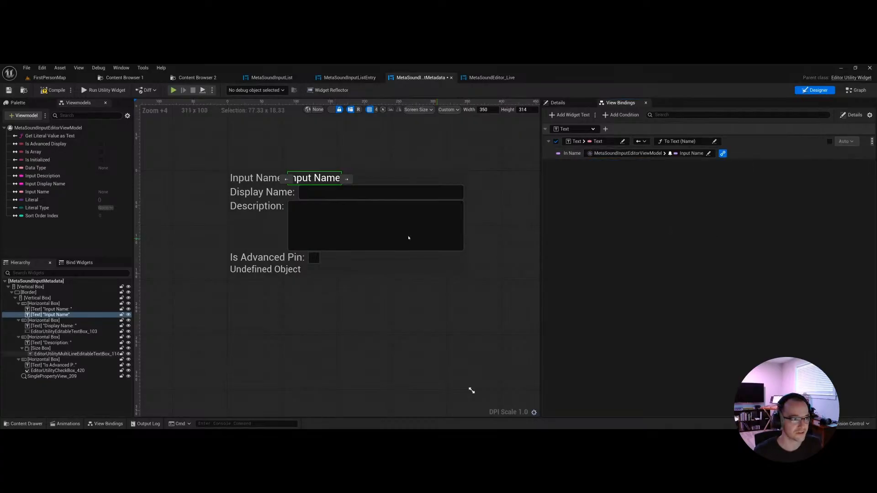
Step: Add a view binding from the viewmodel's Input Display Name to the Text property of the Display Name editable text box
{"action": "left_click", "coordinate": [316, 195]}
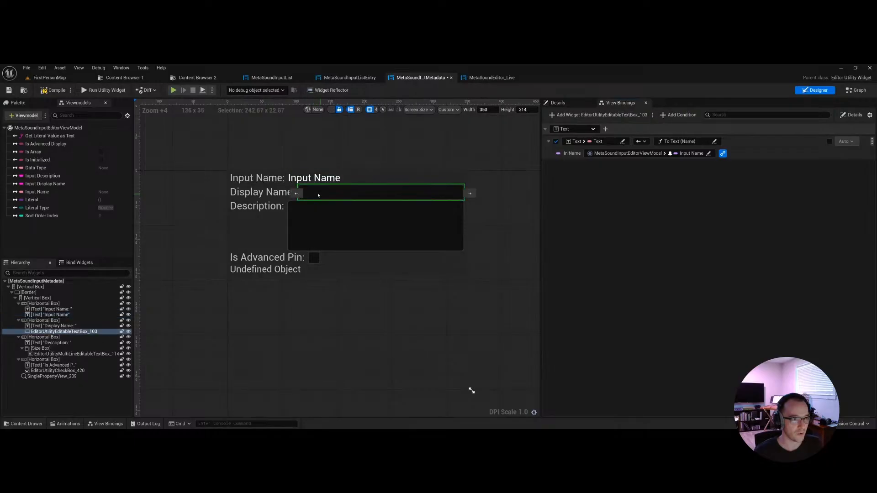
{"action": "left_click", "coordinate": [599, 114]}
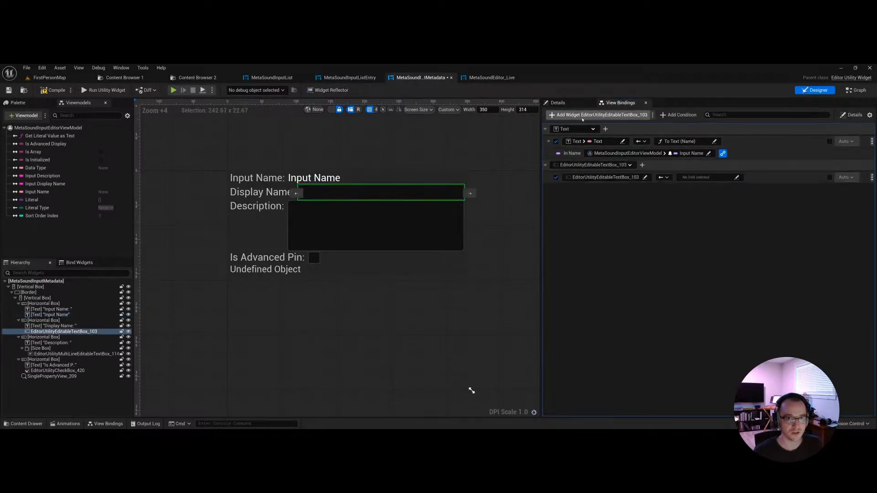
{"action": "left_click", "coordinate": [591, 179]}
{"action": "scroll", "coordinate": [790, 256], "scroll_direction": "down", "scroll_amount": 5}
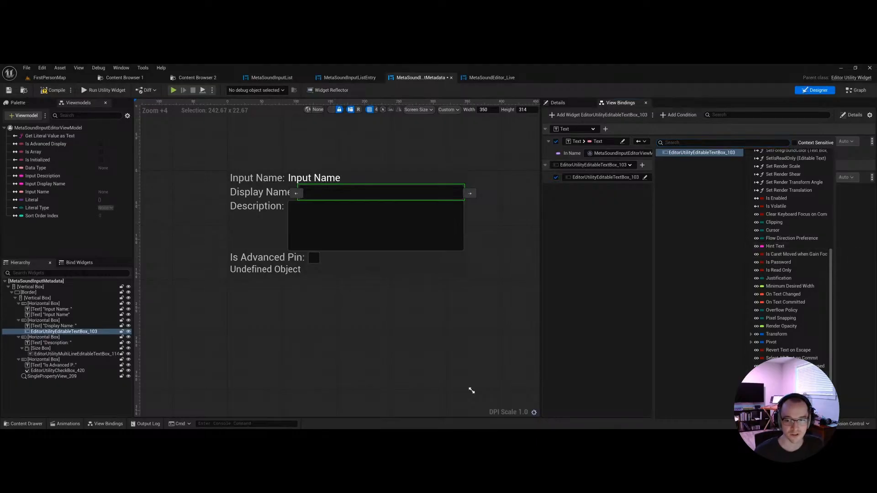
{"action": "left_click", "coordinate": [750, 295]}
{"action": "left_click", "coordinate": [734, 177]}
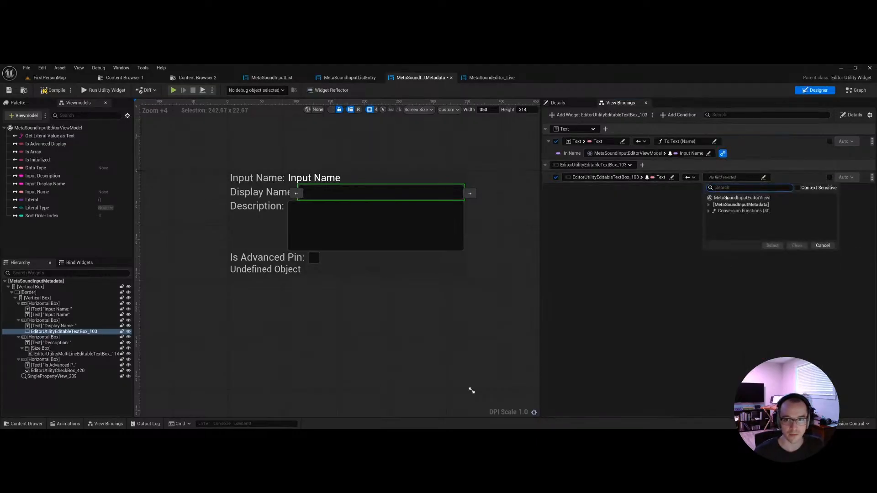
{"action": "left_click", "coordinate": [736, 198]}
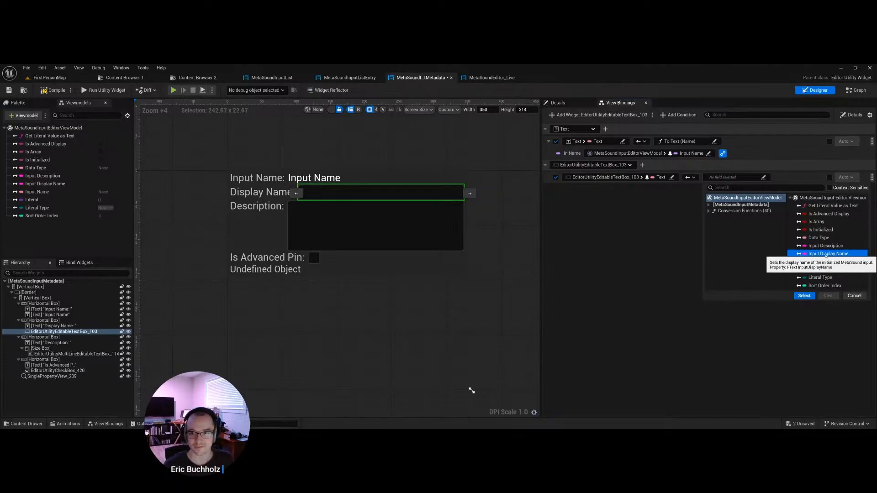
{"action": "double_click", "coordinate": [828, 254]}
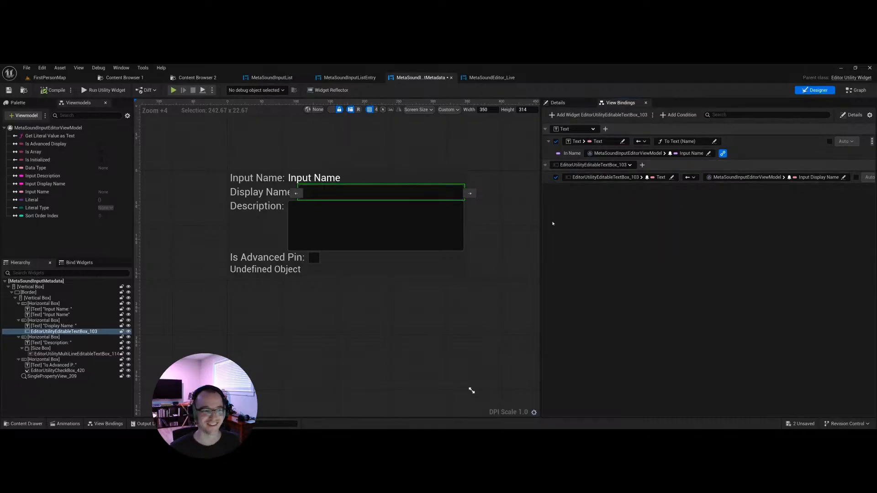
Step: Add a view binding from the viewmodel's Input Description to the Text property of the Description multi-line text box
{"action": "left_click", "coordinate": [320, 218]}
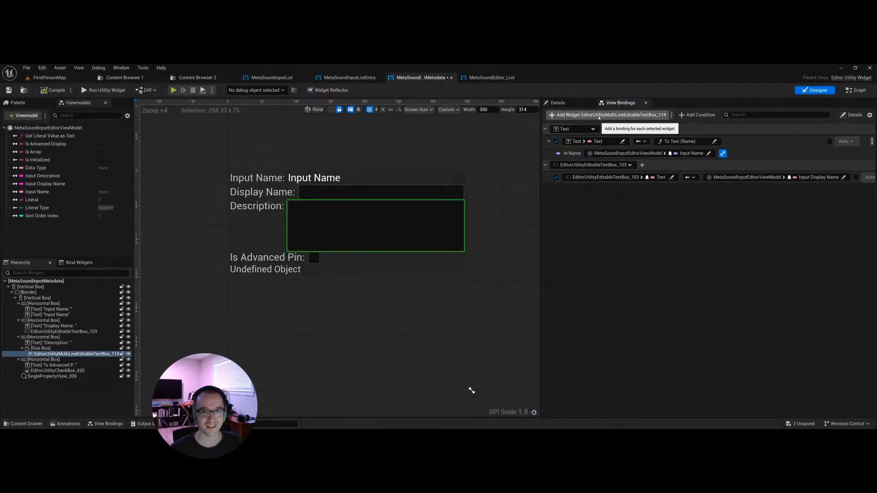
{"action": "left_click", "coordinate": [602, 116]}
{"action": "left_click", "coordinate": [642, 204]}
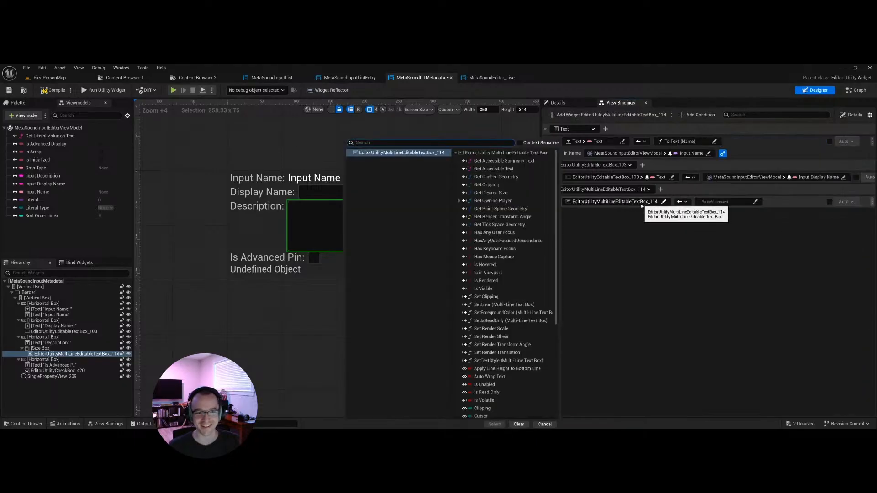
{"action": "left_click", "coordinate": [643, 245]}
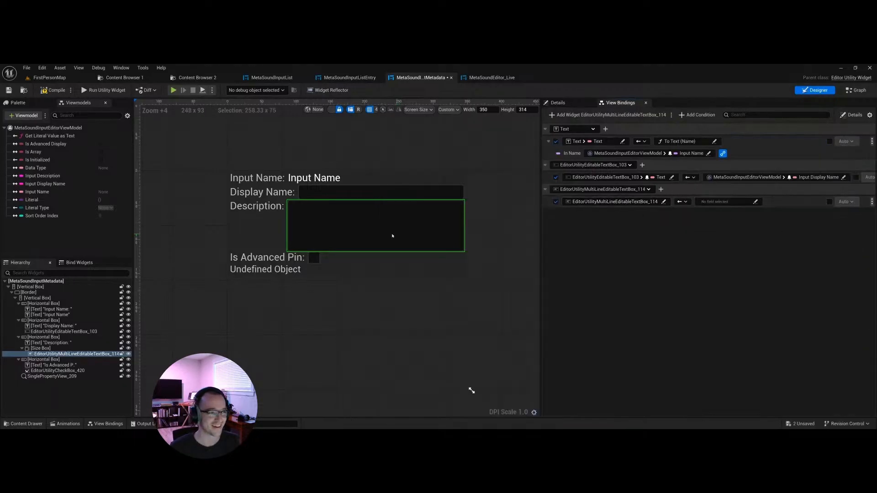
{"action": "left_click", "coordinate": [590, 203]}
{"action": "scroll", "coordinate": [498, 319], "scroll_direction": "down", "scroll_amount": 10}
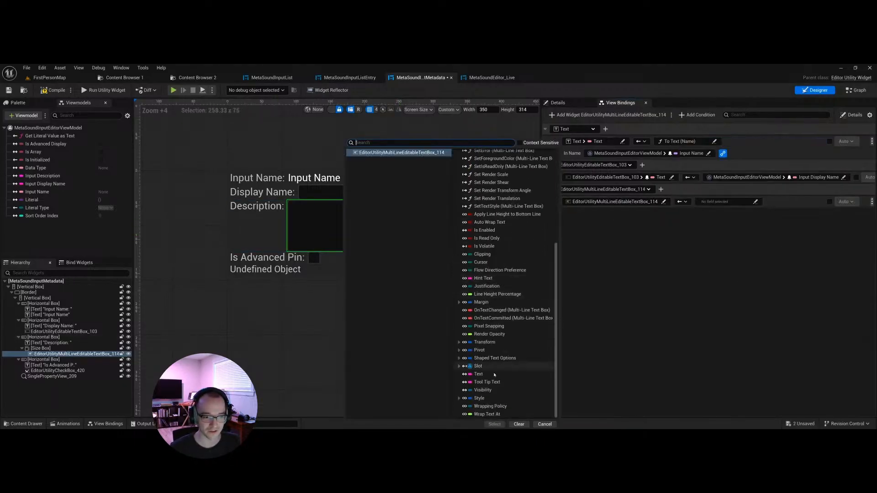
{"action": "double_click", "coordinate": [494, 375]}
{"action": "left_click", "coordinate": [749, 201]}
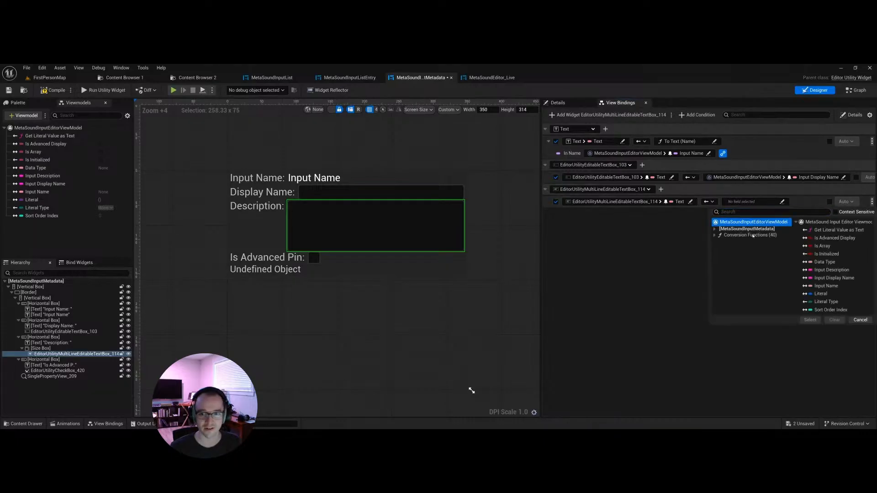
{"action": "double_click", "coordinate": [834, 272]}
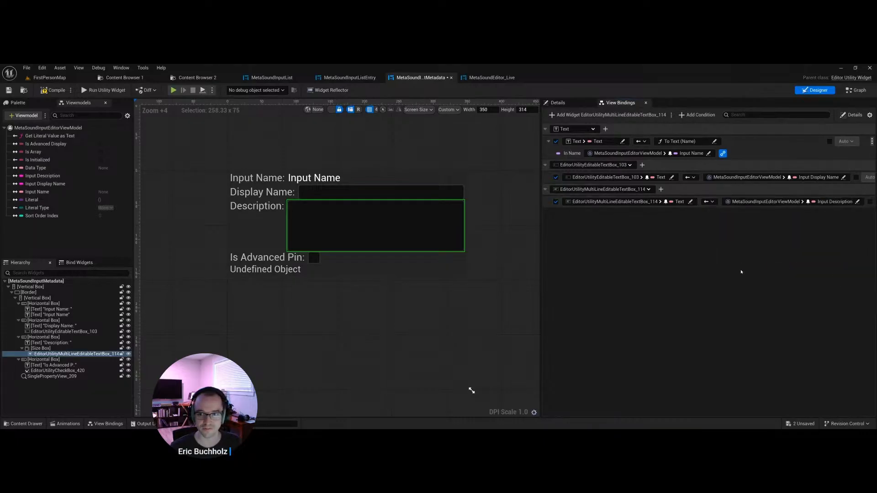
Step: Add an empty view binding for the "Is Advanced Pin" check box and look through its bindable properties, such as Is Checked
{"action": "left_click", "coordinate": [315, 258]}
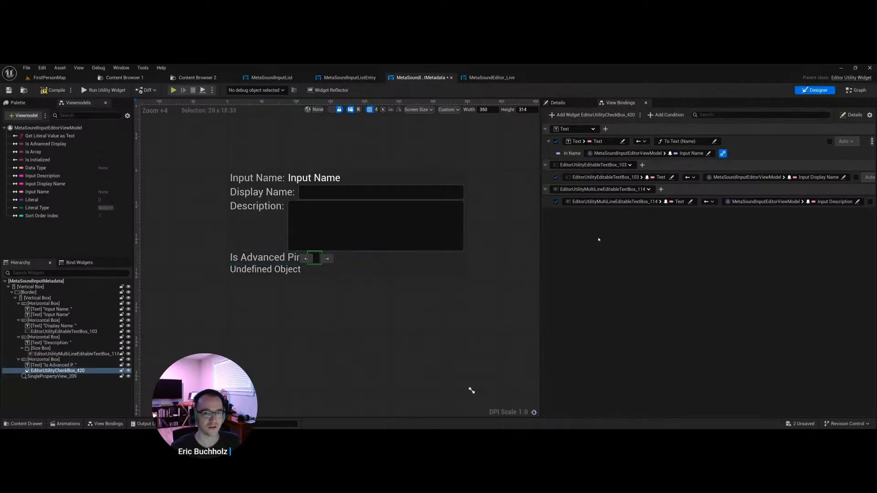
{"action": "left_click", "coordinate": [593, 115]}
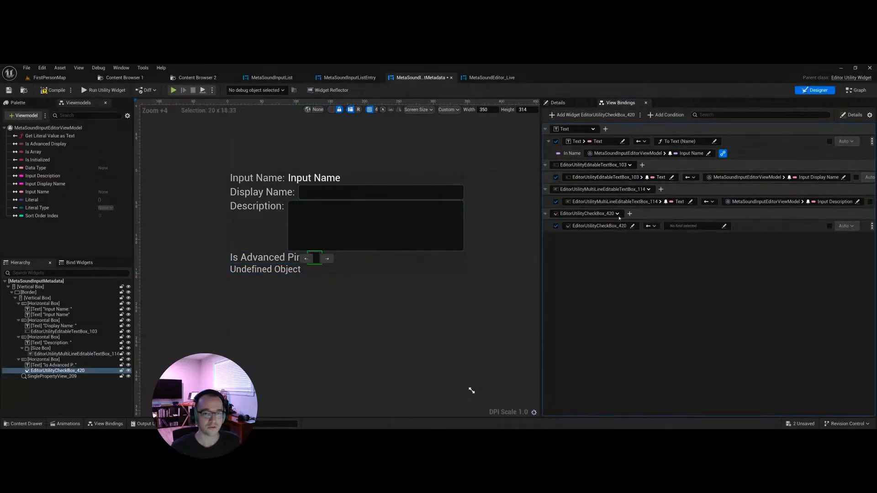
{"action": "left_click", "coordinate": [632, 226]}
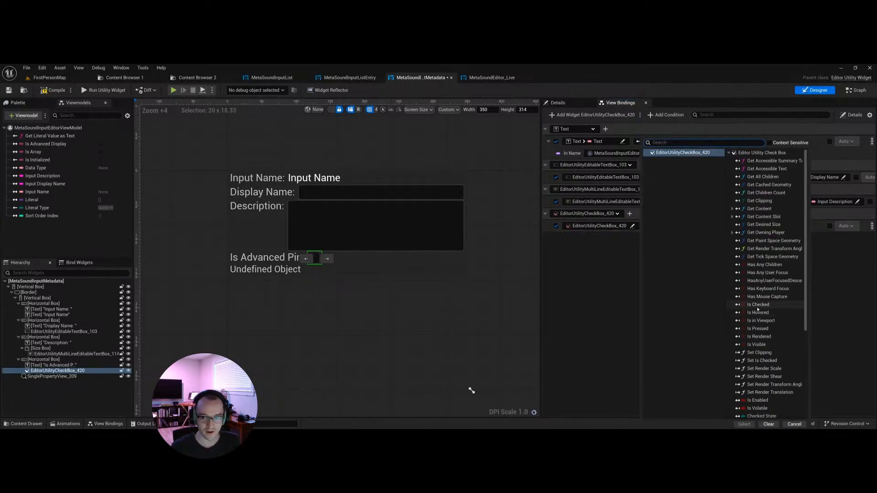
{"action": "left_click", "coordinate": [757, 307]}
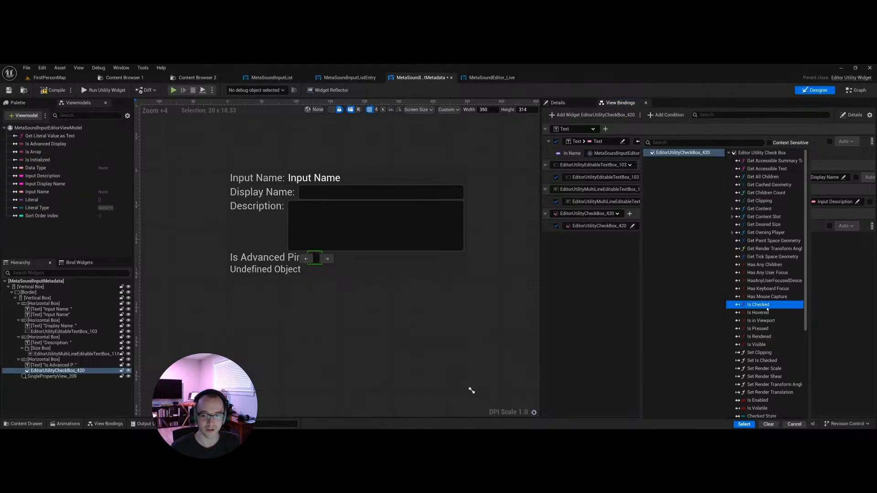
{"action": "scroll", "coordinate": [767, 309], "scroll_direction": "down", "scroll_amount": 6}
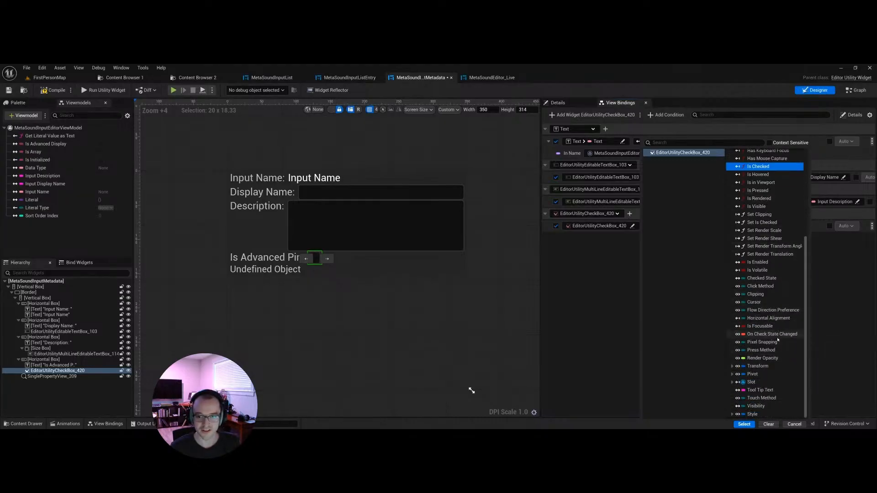
{"action": "scroll", "coordinate": [776, 338], "scroll_direction": "up", "scroll_amount": 6}
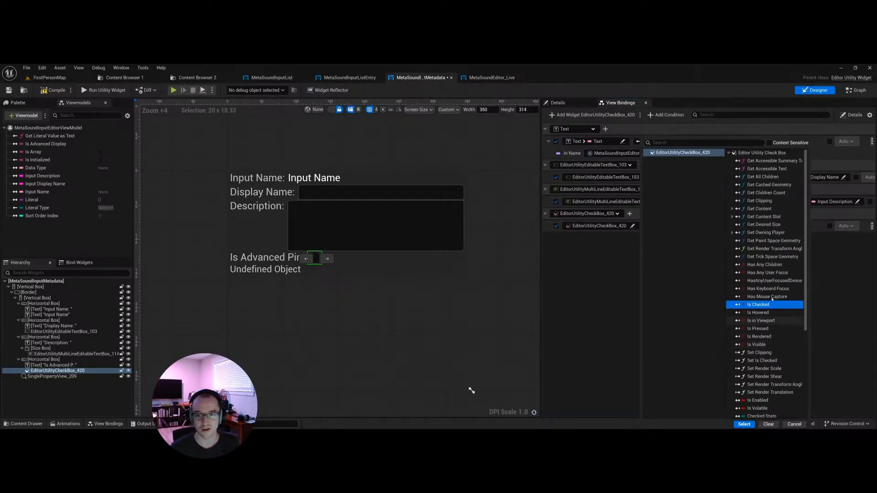
{"action": "left_click", "coordinate": [590, 282]}
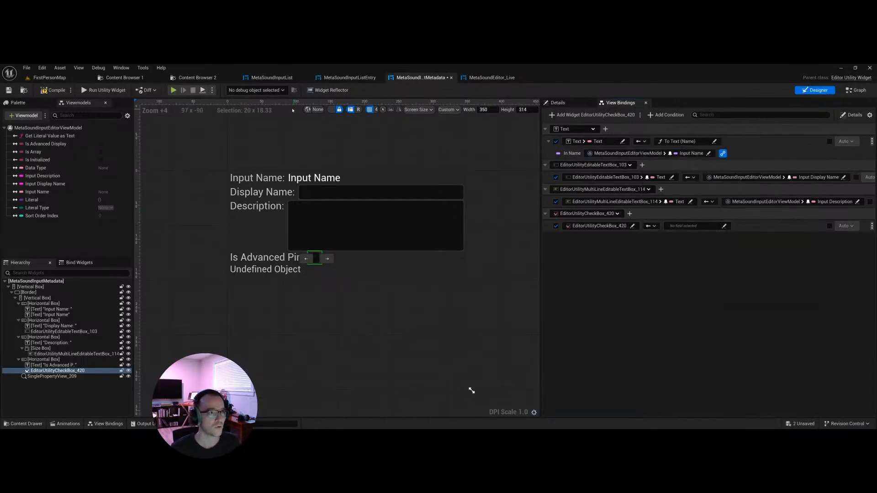
Step: Open the finished MetaSoundEditor widget from the Tools folder, examine its view bindings and check box event logic, and close it
{"action": "left_click", "coordinate": [124, 78]}
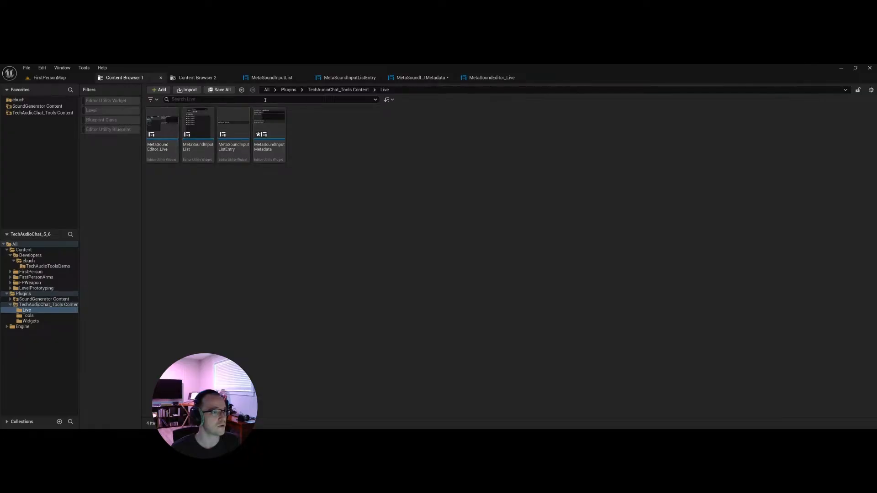
{"action": "left_click", "coordinate": [338, 89]}
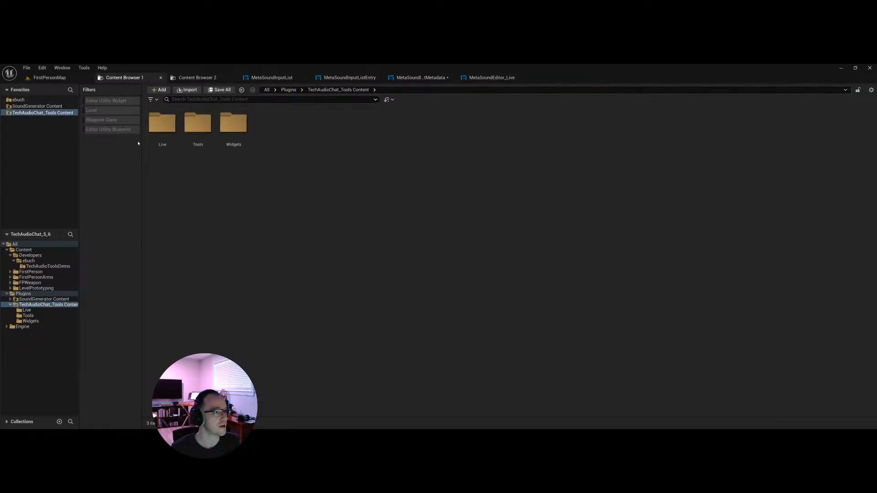
{"action": "double_click", "coordinate": [198, 124]}
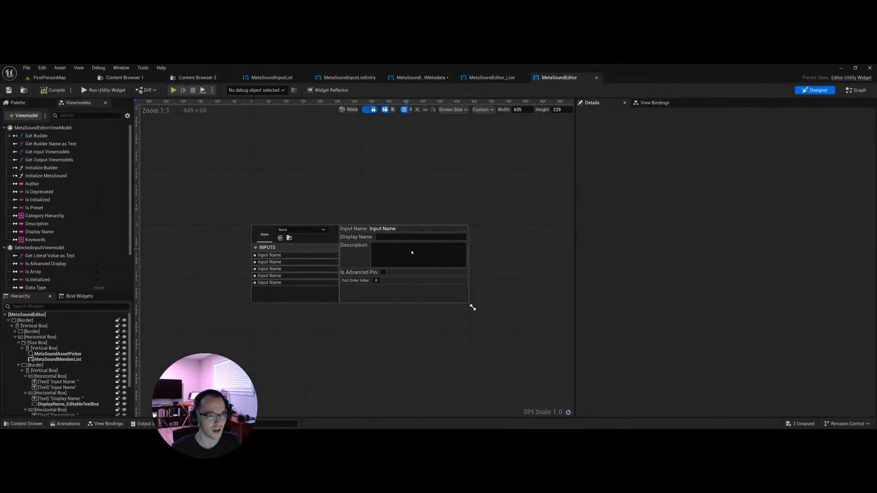
{"action": "scroll", "coordinate": [337, 258], "scroll_direction": "up", "scroll_amount": 2}
{"action": "left_click", "coordinate": [680, 102]}
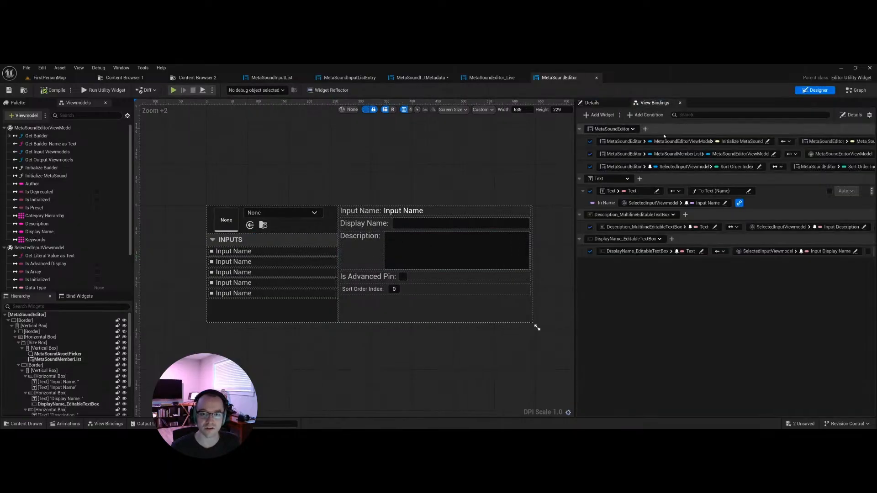
{"action": "left_click_drag", "start_coordinate": [575, 267], "coordinate": [515, 267]}
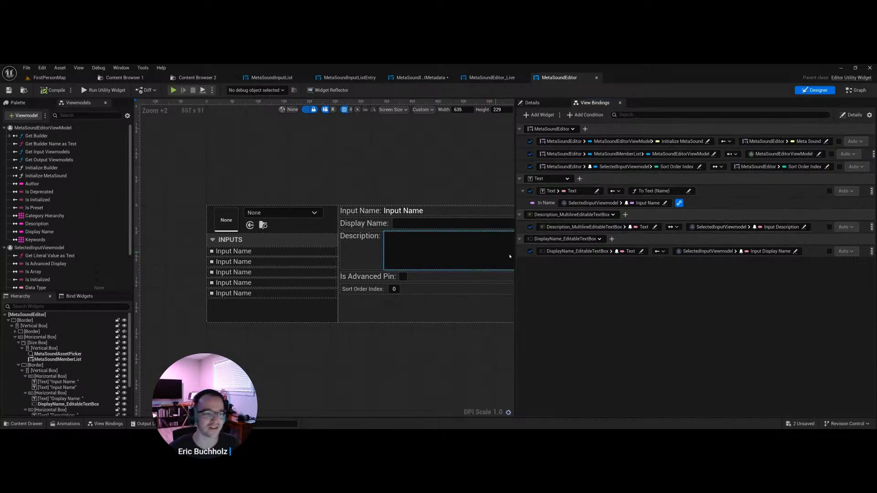
{"action": "left_click_drag", "start_coordinate": [516, 257], "coordinate": [620, 257]}
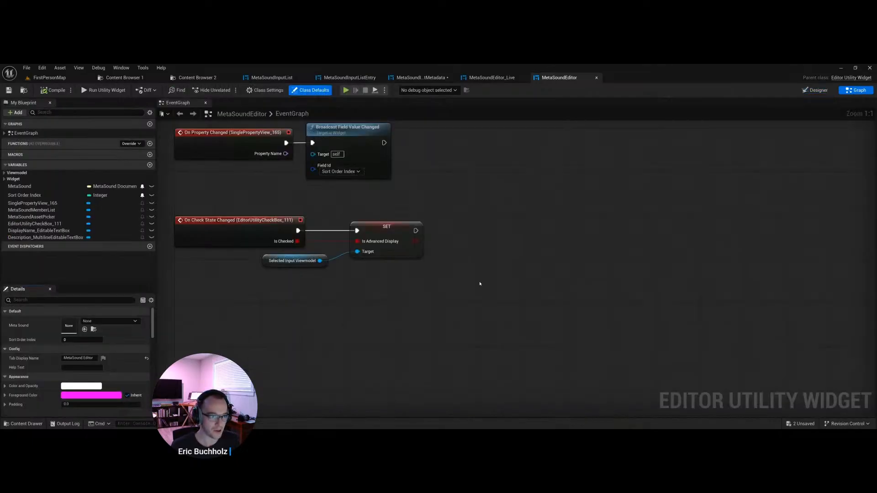
{"action": "right_click_drag", "start_coordinate": [480, 284], "coordinate": [490, 361]}
{"action": "scroll", "coordinate": [497, 389], "scroll_direction": "down", "scroll_amount": 1}
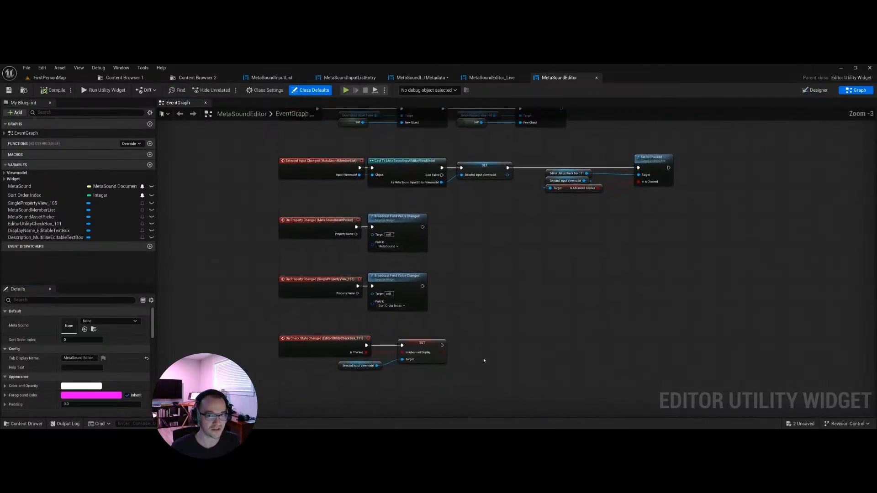
{"action": "middle_click", "coordinate": [563, 79]}
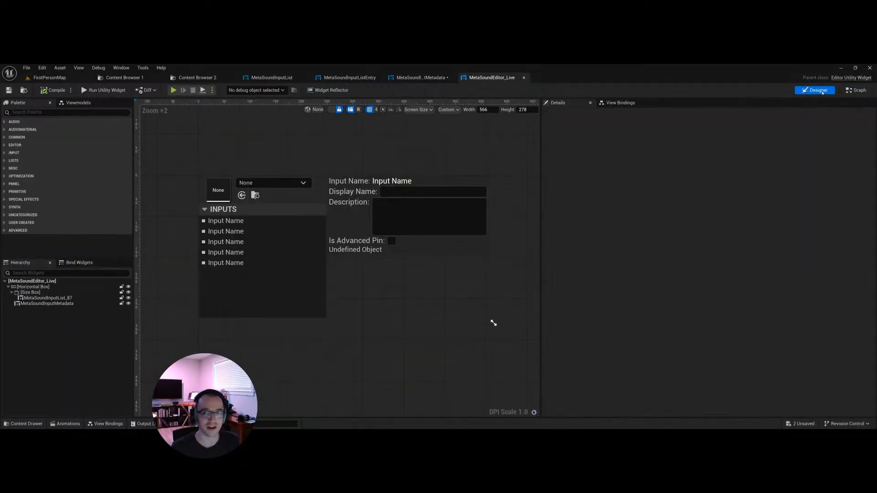
Step: Return to MetaSoundInputMetadata and add an On Check State Changed event for the "Is Advanced Pin" check box
{"action": "left_click", "coordinate": [856, 90]}
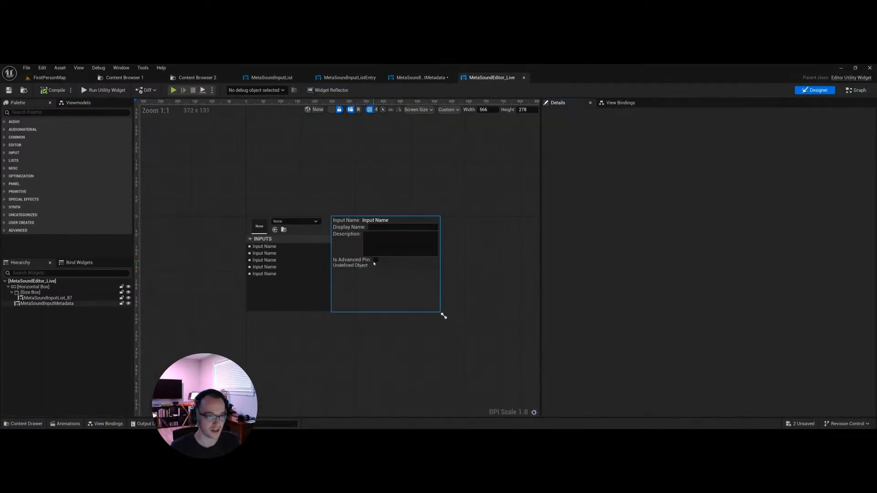
{"action": "scroll", "coordinate": [374, 264], "scroll_direction": "up", "scroll_amount": 4}
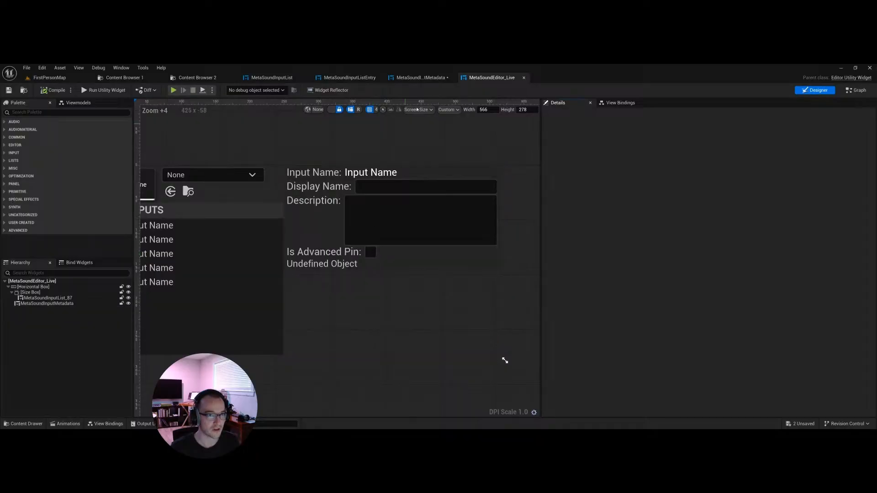
{"action": "left_click", "coordinate": [419, 77]}
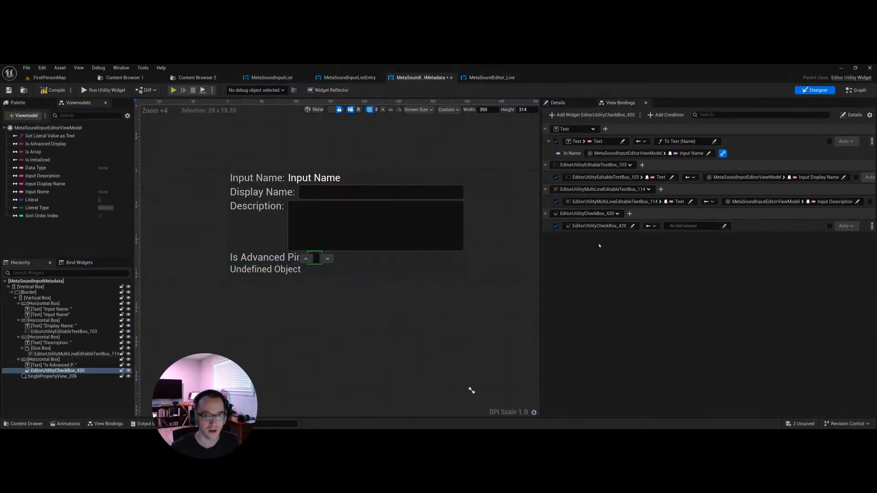
{"action": "left_click", "coordinate": [570, 104]}
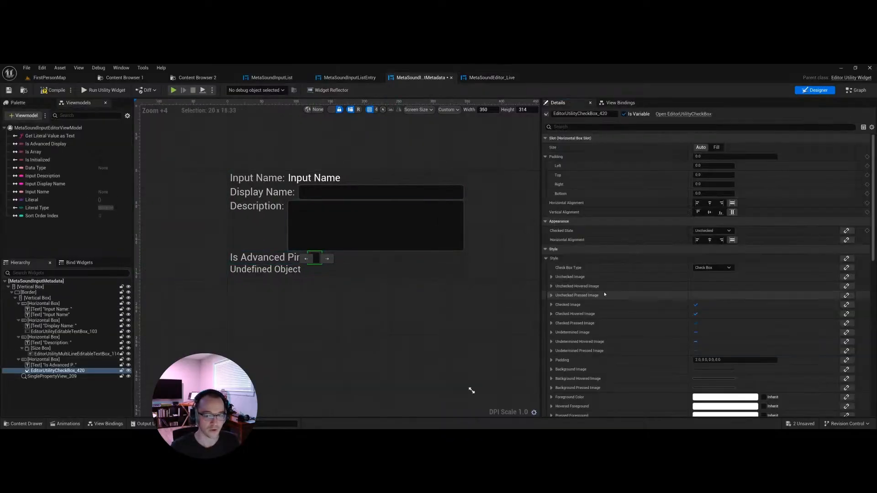
{"action": "scroll", "coordinate": [619, 318], "scroll_direction": "down", "scroll_amount": 8}
{"action": "scroll", "coordinate": [619, 318], "scroll_direction": "down", "scroll_amount": 5}
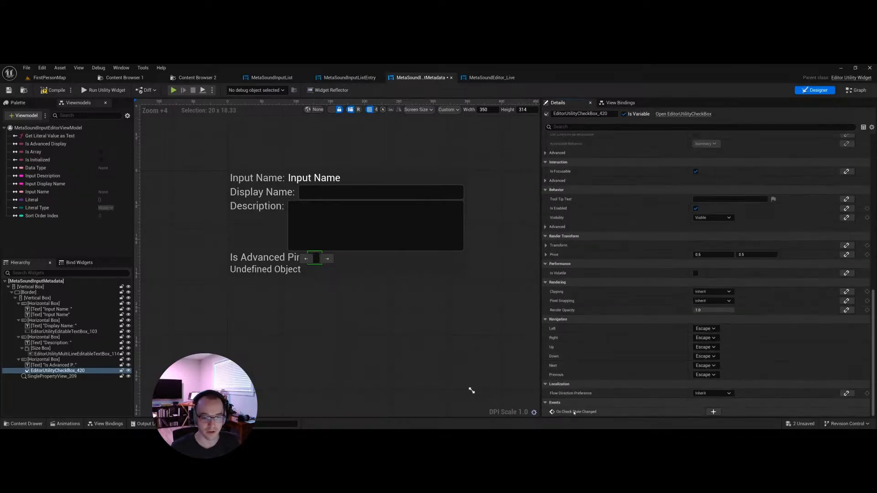
{"action": "left_click", "coordinate": [713, 412]}
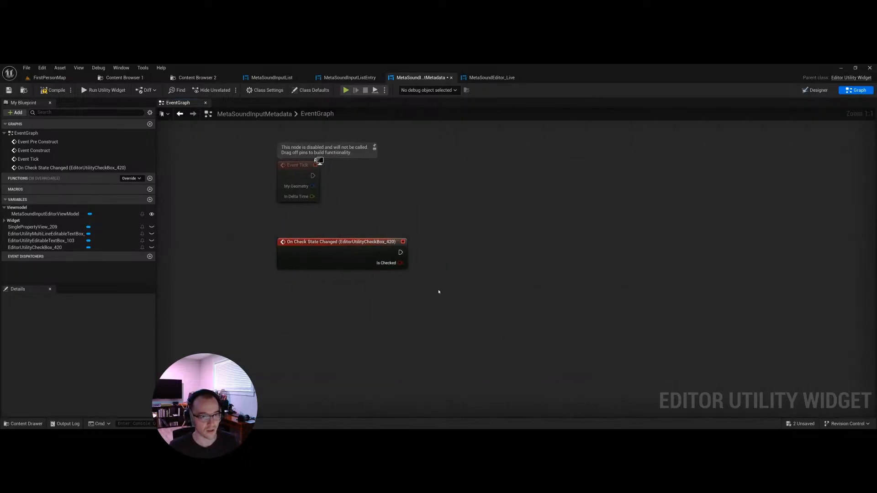
Step: Place a getter for the MetaSoundInputEditorViewModel below the check box event and add a Set Is Advanced Display node from it
{"action": "left_click_drag", "start_coordinate": [46, 213], "coordinate": [438, 274], "text": "ctrl"}
{"action": "left_click", "coordinate": [408, 288]}
{"action": "type", "text": "set"}
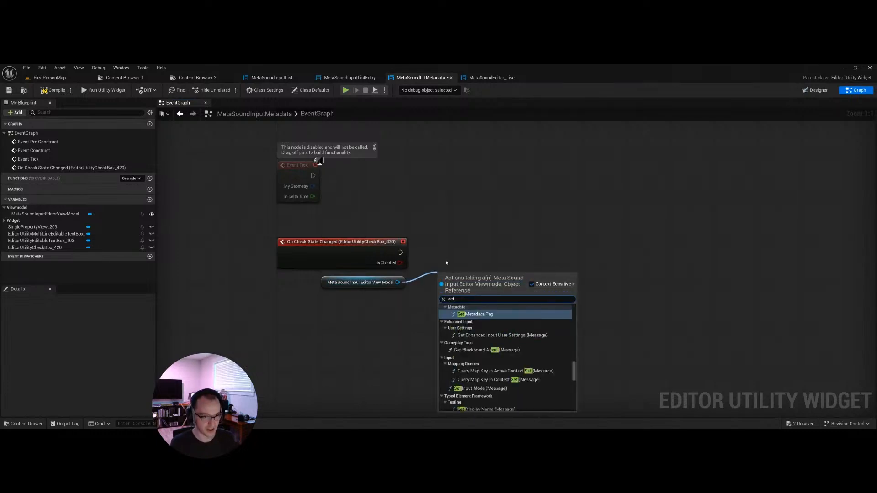
{"action": "type", "text": " is adva"}
{"action": "left_click", "coordinate": [483, 323]}
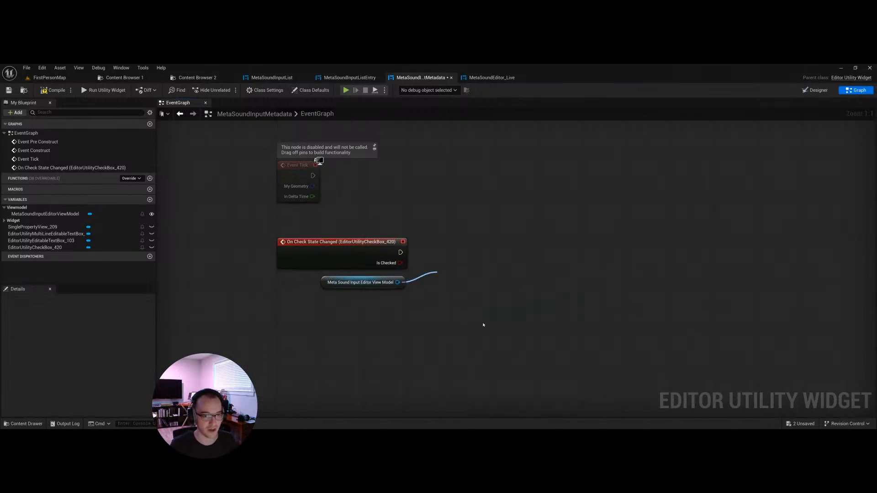
Step: Wire the check box event's execution and Is Checked output into the Set Is Advanced Display node, and compile the widget
{"action": "left_click_drag", "start_coordinate": [486, 274], "coordinate": [402, 254]}
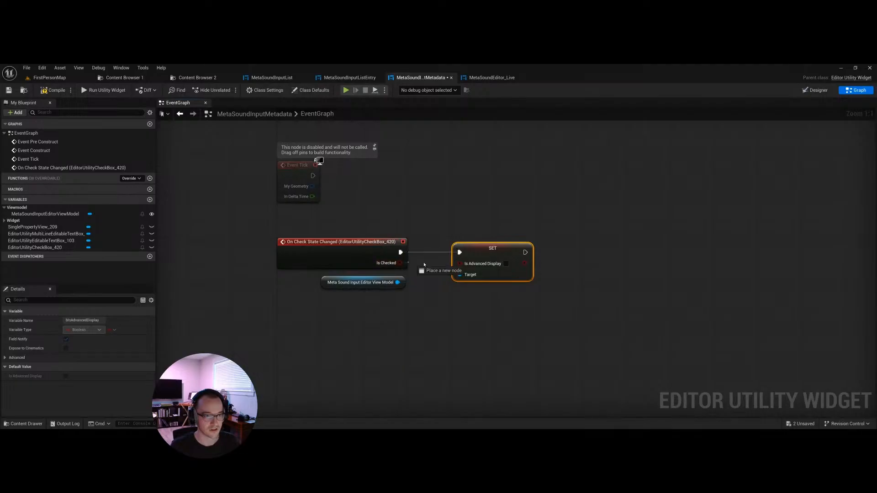
{"action": "left_click", "coordinate": [476, 318]}
{"action": "scroll", "coordinate": [476, 327], "scroll_direction": "down", "scroll_amount": 2}
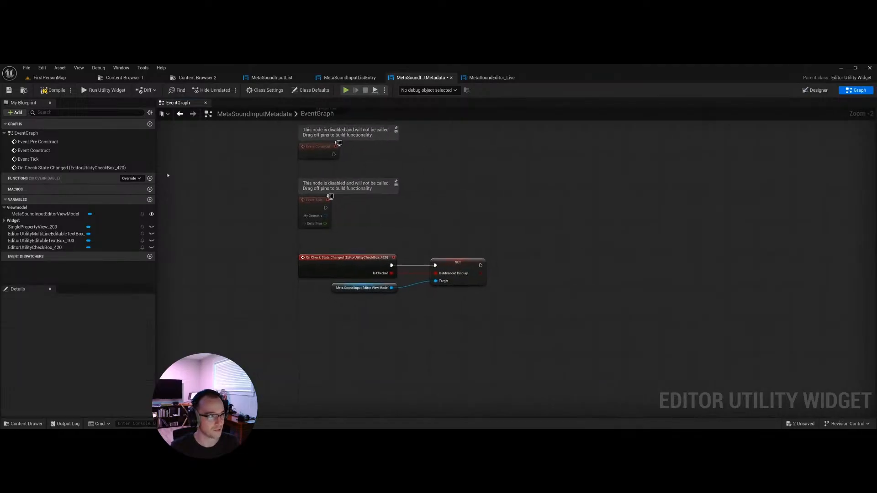
{"action": "left_click", "coordinate": [54, 90]}
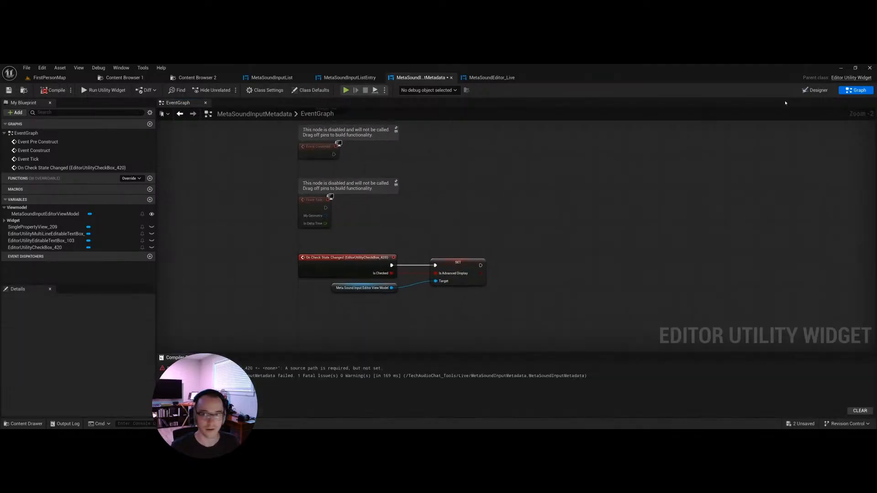
Step: Delete the empty view binding of the "Is Advanced Pin" check box, and compile and save the widget
{"action": "left_click", "coordinate": [815, 91]}
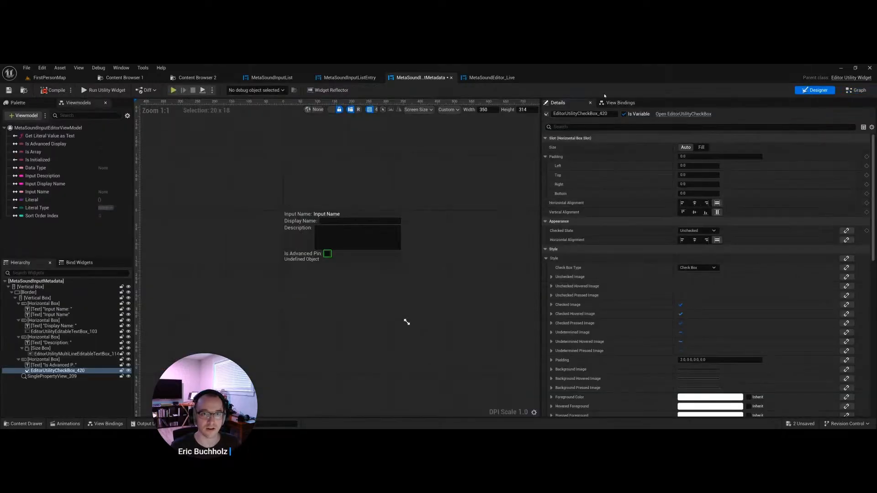
{"action": "left_click", "coordinate": [619, 102]}
{"action": "right_click", "coordinate": [716, 217]}
{"action": "left_click", "coordinate": [732, 225]}
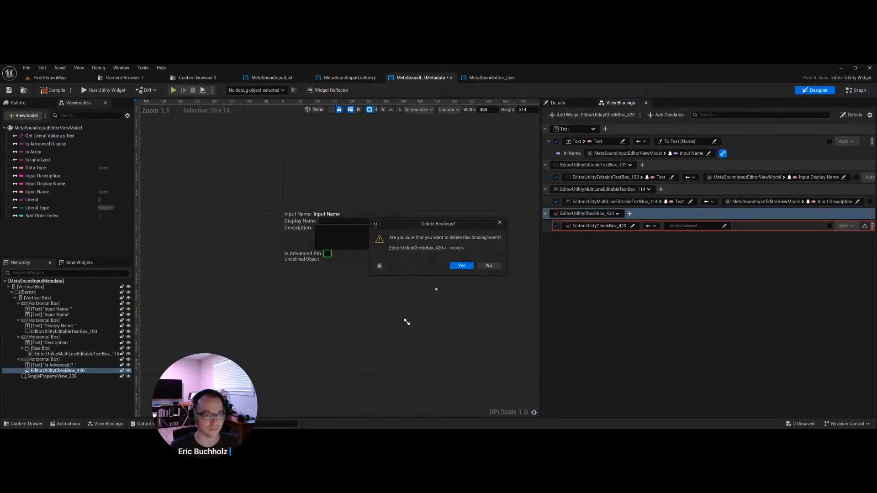
{"action": "left_click", "coordinate": [454, 266]}
{"action": "left_click", "coordinate": [51, 91]}
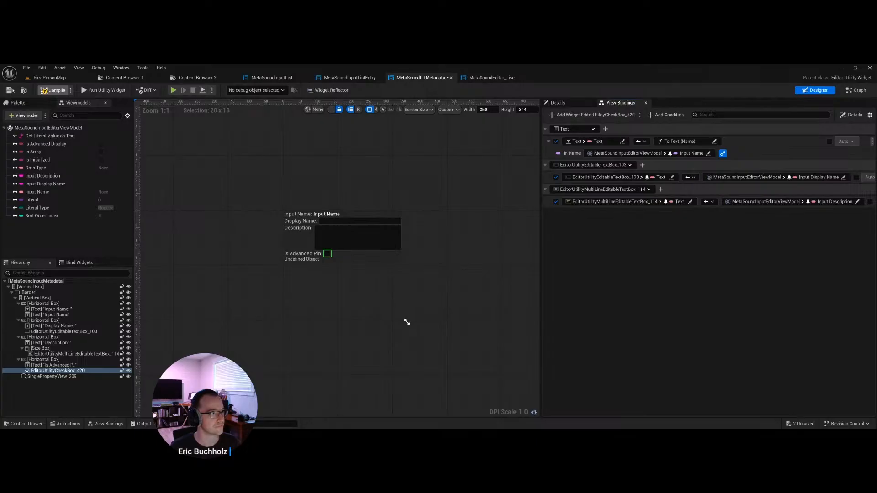
{"action": "left_click", "coordinate": [406, 322]}
{"action": "scroll", "coordinate": [406, 322], "scroll_direction": "up", "scroll_amount": 3}
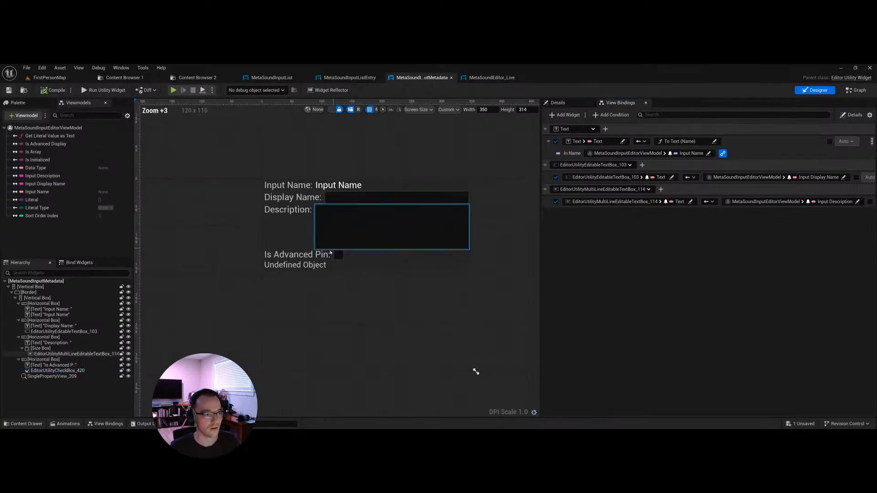
Step: Try an On Property Changed event for SinglePropertyView_209 below the check box event, and delete the event node
{"action": "left_click", "coordinate": [307, 268]}
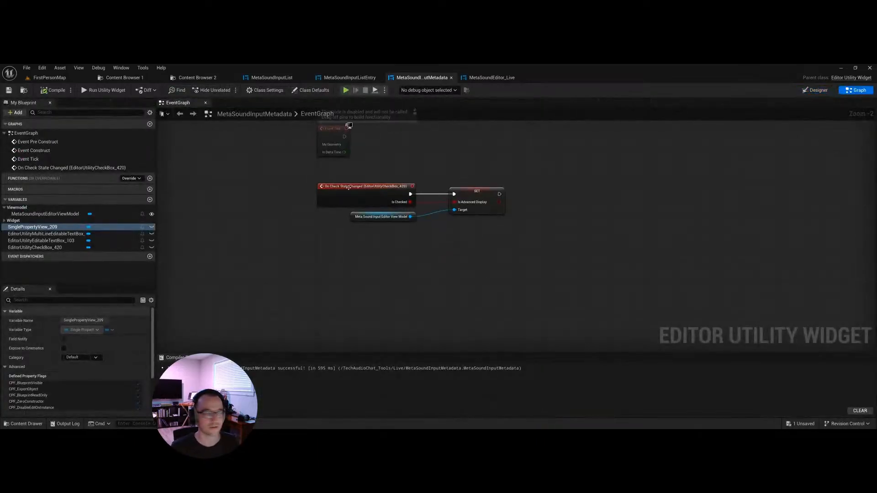
{"action": "scroll", "coordinate": [94, 366], "scroll_direction": "down", "scroll_amount": 5}
{"action": "left_click", "coordinate": [89, 405]}
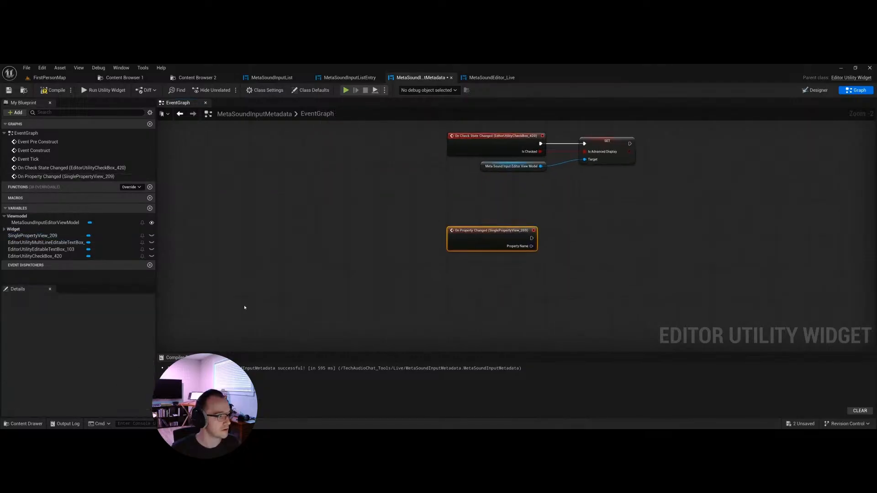
{"action": "right_click_drag", "start_coordinate": [500, 221], "coordinate": [249, 286]}
{"action": "left_click_drag", "start_coordinate": [251, 291], "coordinate": [250, 265]}
{"action": "left_click", "coordinate": [255, 300]}
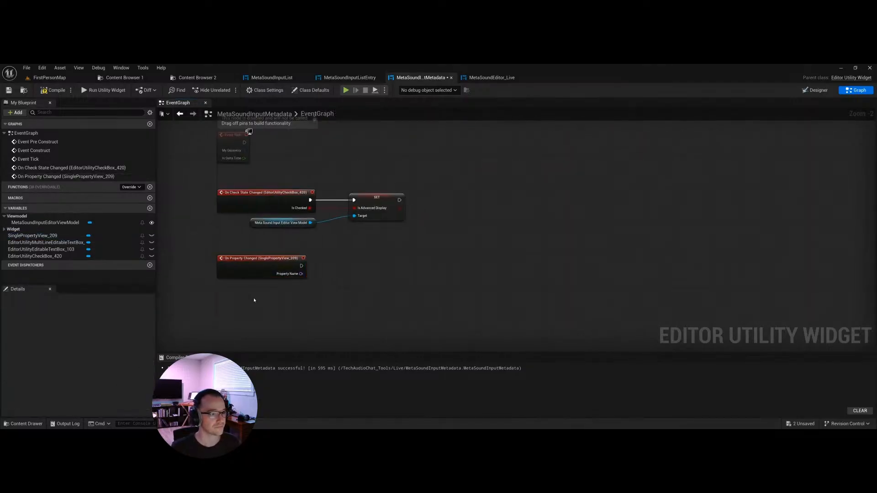
{"action": "right_click_drag", "start_coordinate": [254, 300], "coordinate": [276, 264]}
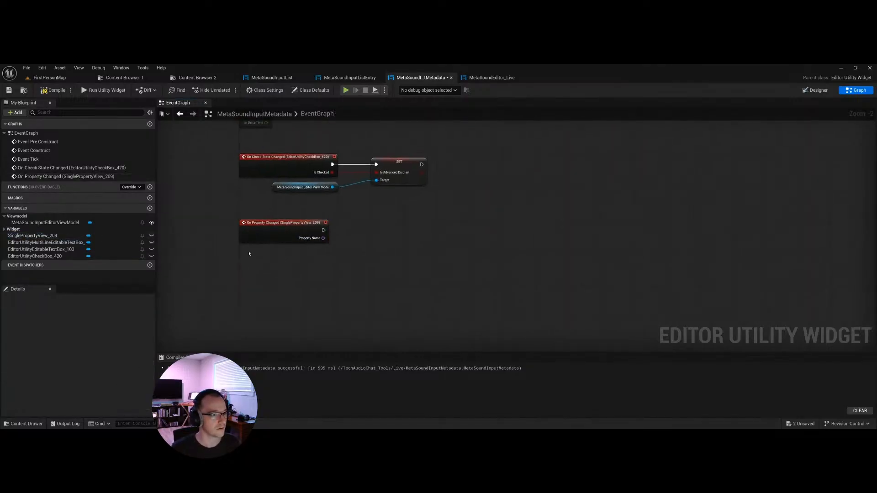
{"action": "left_click", "coordinate": [265, 230]}
{"action": "key", "text": "Delete"}
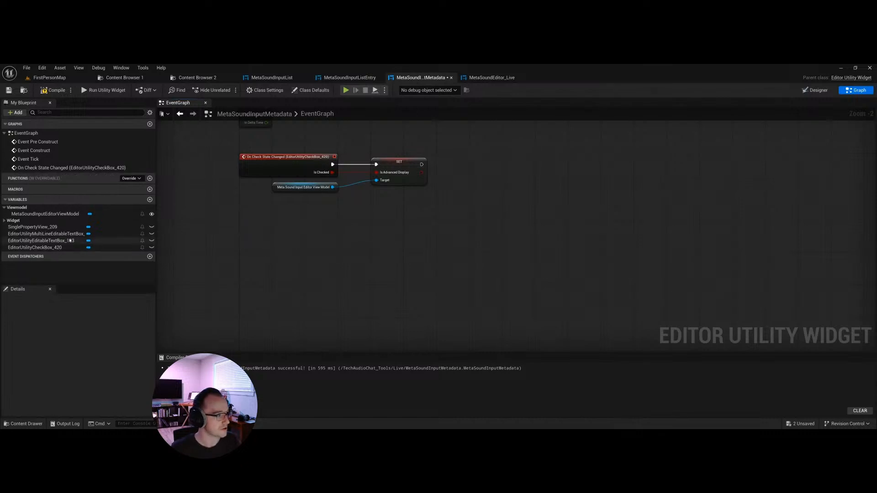
Step: Place a getter for SinglePropertyView_209 in the event graph and move it up towards the Event Pre Construct node
{"action": "left_click_drag", "start_coordinate": [53, 227], "coordinate": [296, 240], "text": "ctrl"}
{"action": "scroll", "coordinate": [296, 248], "scroll_direction": "down", "scroll_amount": 2}
{"action": "right_click_drag", "start_coordinate": [296, 247], "coordinate": [307, 300]}
{"action": "left_click", "coordinate": [215, 358]}
{"action": "left_click_drag", "start_coordinate": [311, 297], "coordinate": [343, 166]}
{"action": "right_click_drag", "start_coordinate": [340, 182], "coordinate": [323, 266]}
Step: Delete the unused Event Construct and Event Tick nodes, and put the Single Property View getter beside Event Pre Construct
{"action": "left_click", "coordinate": [273, 287]}
{"action": "key", "text": "Delete"}
{"action": "key", "text": "Delete"}
{"action": "scroll", "coordinate": [276, 246], "scroll_direction": "up", "scroll_amount": 4}
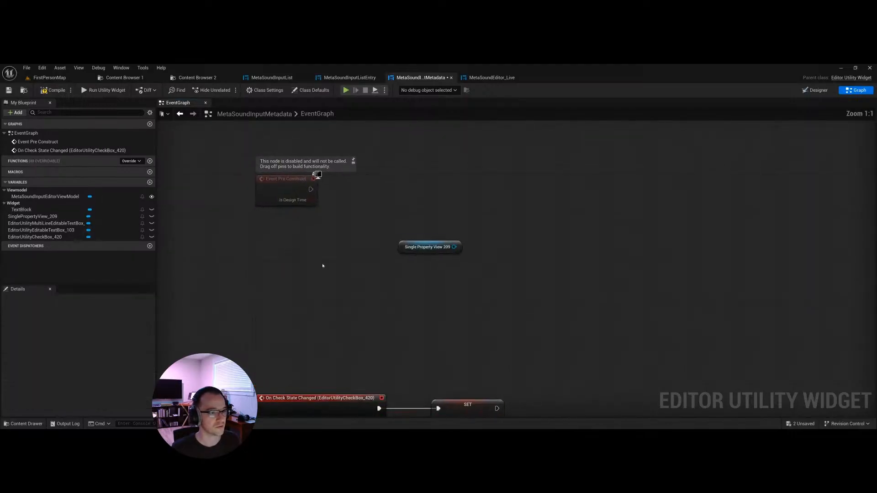
{"action": "left_click_drag", "start_coordinate": [417, 249], "coordinate": [364, 199]}
{"action": "right_click_drag", "start_coordinate": [371, 221], "coordinate": [363, 231]}
{"action": "left_click", "coordinate": [363, 231]}
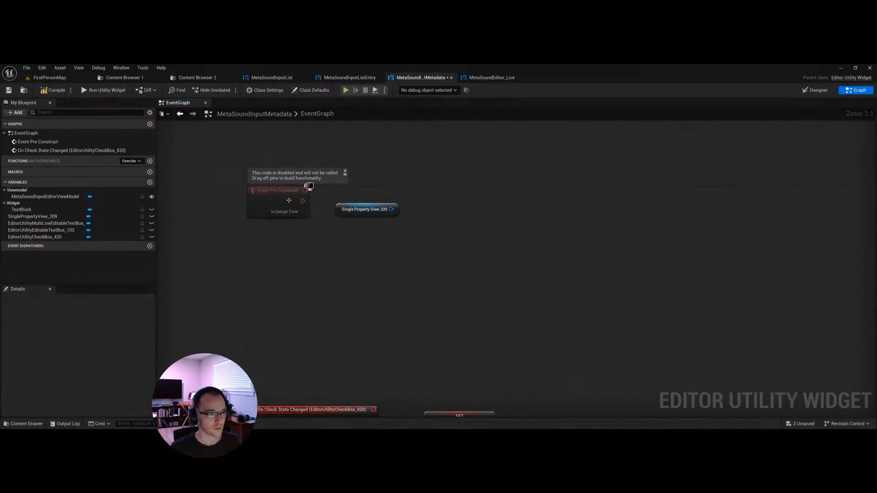
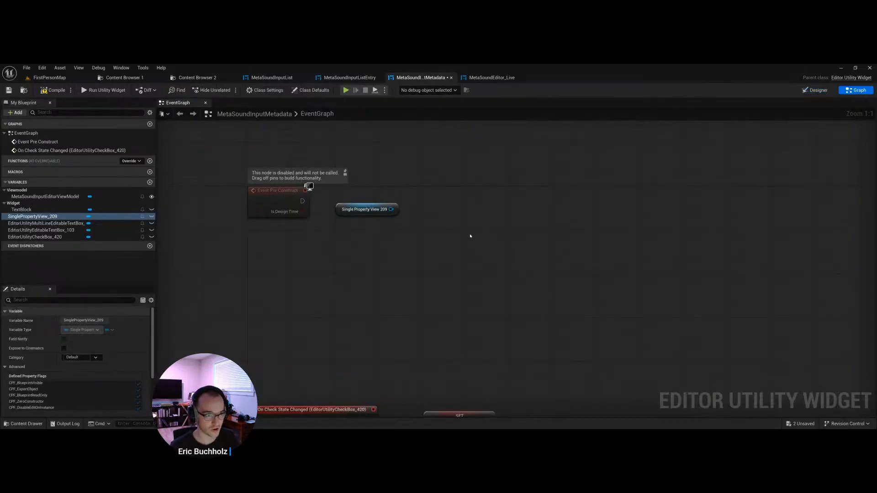
Step: Add a Set Object node targeting the Single Property View, run from Event Pre Construct, with the MetaSoundInputEditorViewModel getter as New Object
{"action": "left_click_drag", "start_coordinate": [391, 209], "coordinate": [444, 205]}
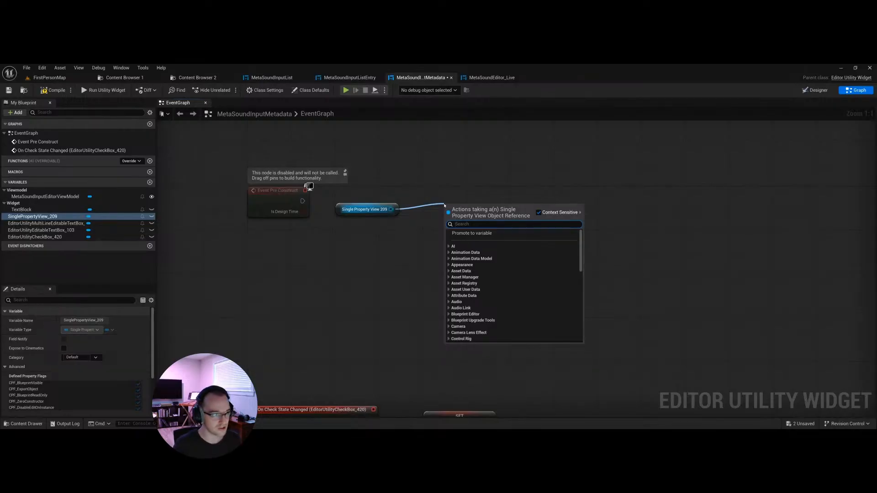
{"action": "type", "text": "set obje"}
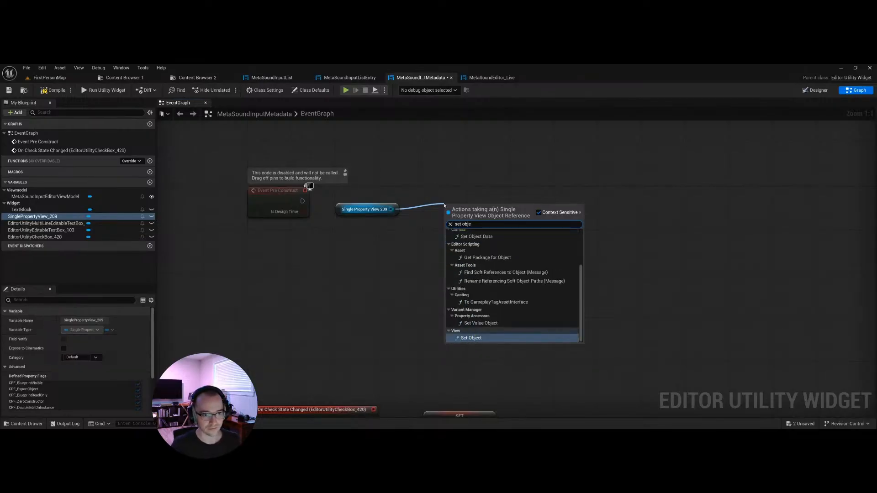
{"action": "key", "text": "Return"}
{"action": "left_click_drag", "start_coordinate": [474, 209], "coordinate": [304, 201]}
{"action": "left_click", "coordinate": [381, 259]}
{"action": "left_click_drag", "start_coordinate": [60, 196], "coordinate": [438, 231], "text": "ctrl"}
{"action": "left_click", "coordinate": [421, 264]}
{"action": "right_click_drag", "start_coordinate": [446, 252], "coordinate": [427, 254]}
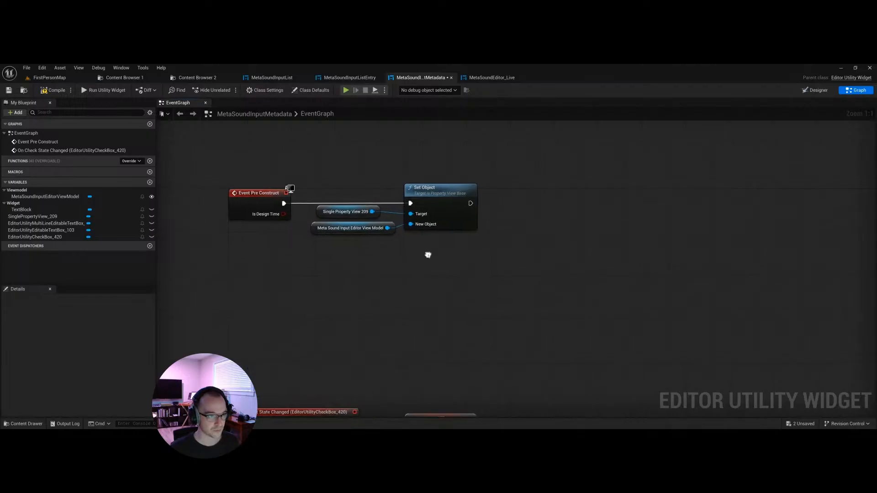
Step: Set the single property view's Property Name to Sort Order Index in the designer, and compile and save the widget
{"action": "left_click", "coordinate": [814, 90]}
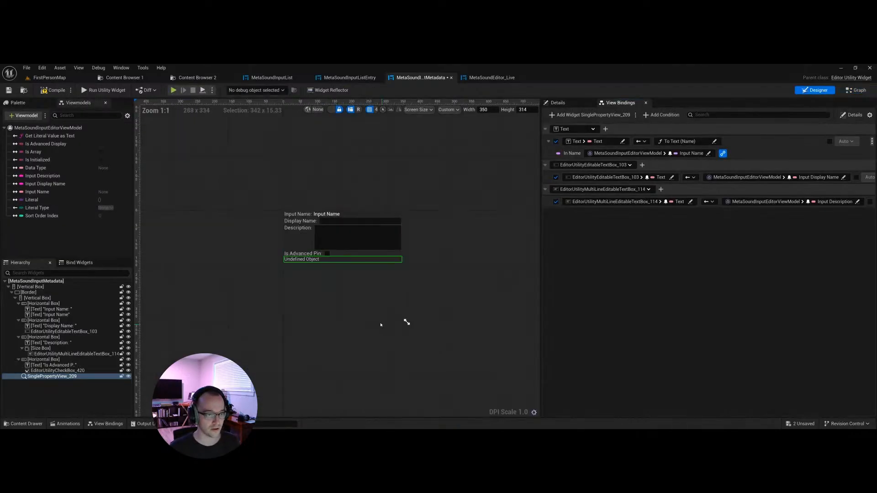
{"action": "left_click", "coordinate": [557, 103]}
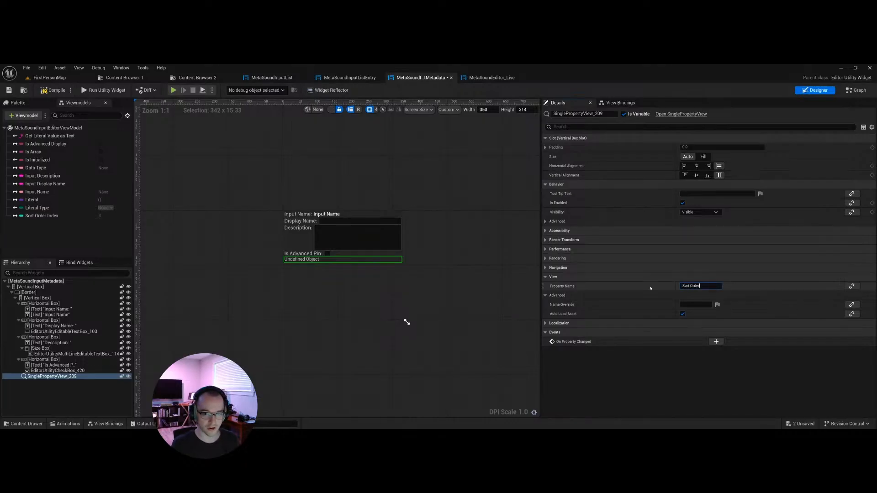
{"action": "left_click", "coordinate": [661, 364]}
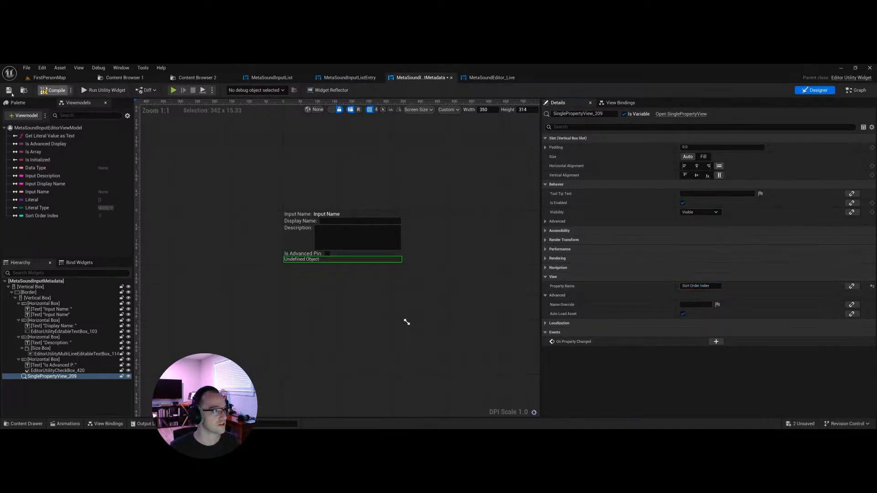
{"action": "left_click", "coordinate": [9, 90]}
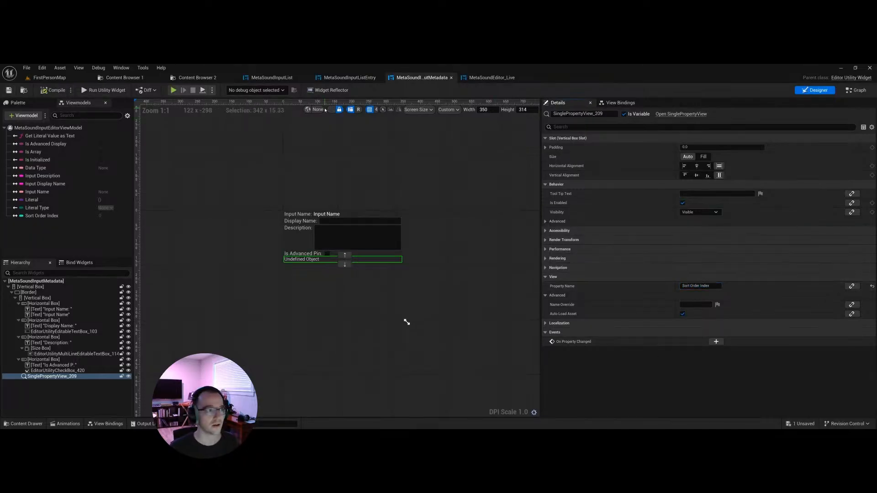
Step: Run the utility widget to check the property view, close it, and inspect the MetaSoundInputEditorViewModel's settings
{"action": "left_click", "coordinate": [103, 89]}
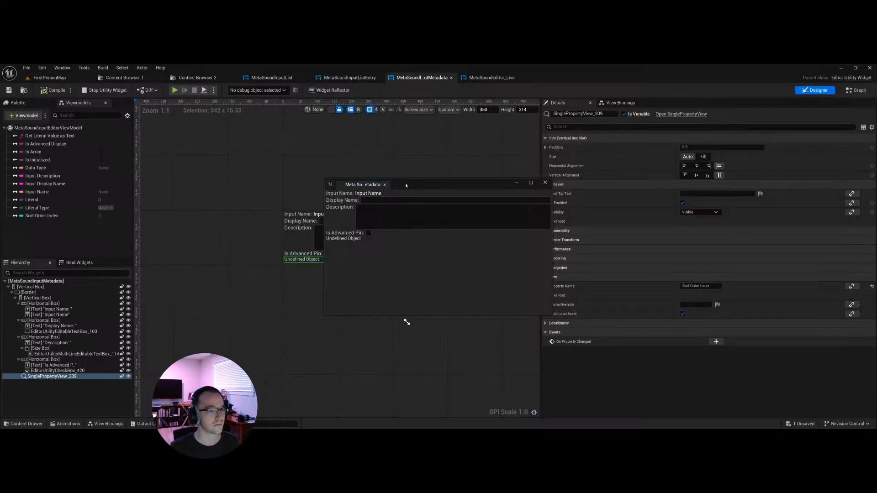
{"action": "middle_click", "coordinate": [369, 184]}
{"action": "left_click", "coordinate": [86, 129]}
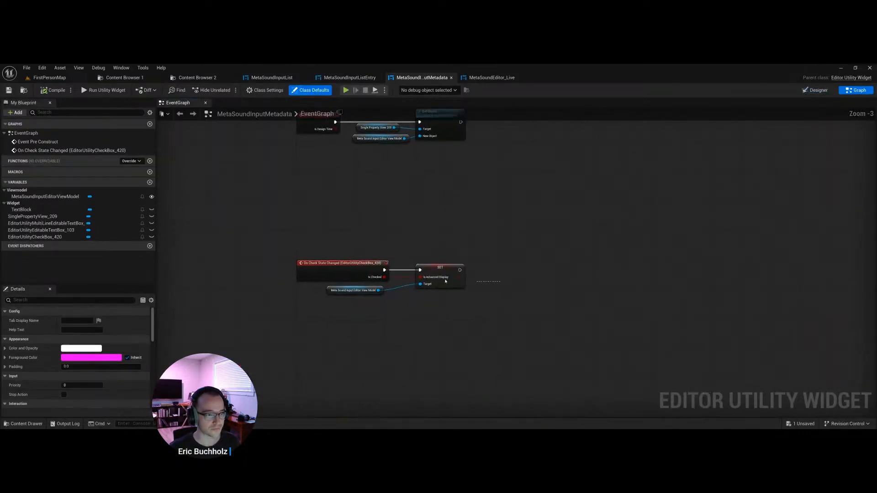
Step: Move the check box event nodes up in the event graph, closer beneath the Event Pre Construct group
{"action": "left_click_drag", "start_coordinate": [352, 279], "coordinate": [313, 187]}
{"action": "left_click", "coordinate": [274, 208]}
{"action": "right_click_drag", "start_coordinate": [274, 209], "coordinate": [277, 296]}
{"action": "scroll", "coordinate": [379, 245], "scroll_direction": "up", "scroll_amount": 3}
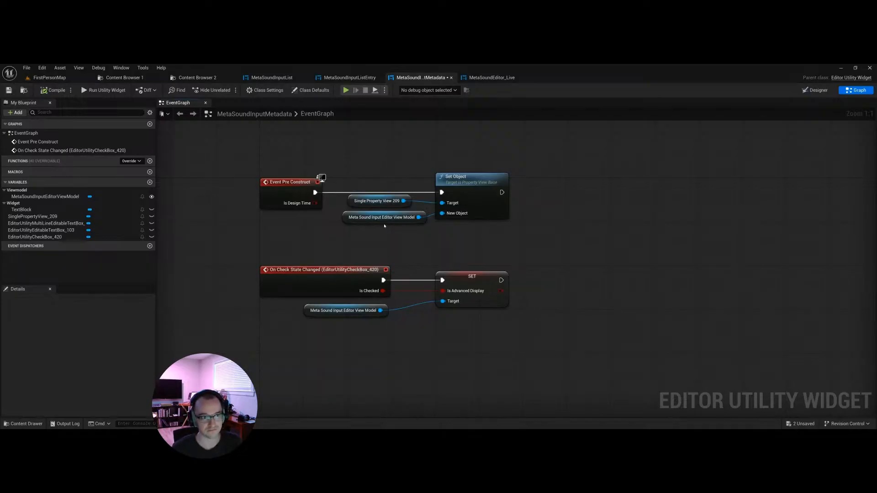
Step: Change the MetaSoundInputEditorViewModel's Creation Type to Create Instance in the designer
{"action": "left_click", "coordinate": [815, 90]}
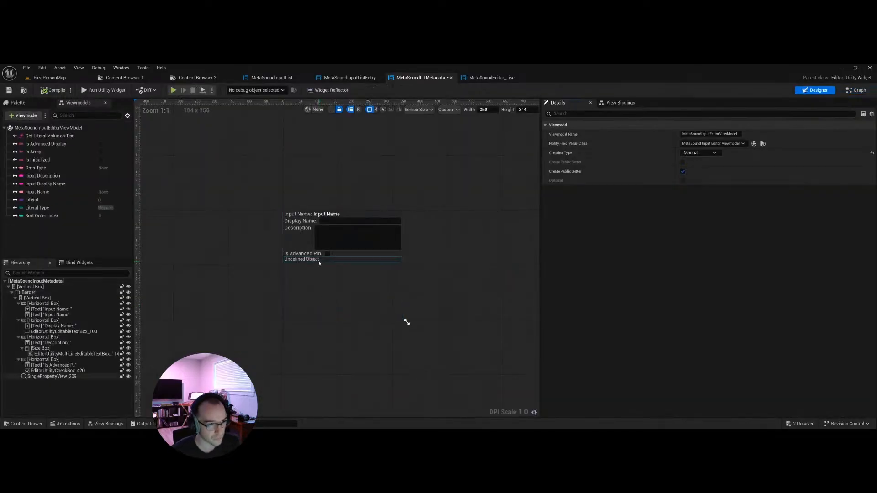
{"action": "left_click", "coordinate": [35, 129]}
{"action": "left_click", "coordinate": [620, 103]}
{"action": "left_click", "coordinate": [558, 103]}
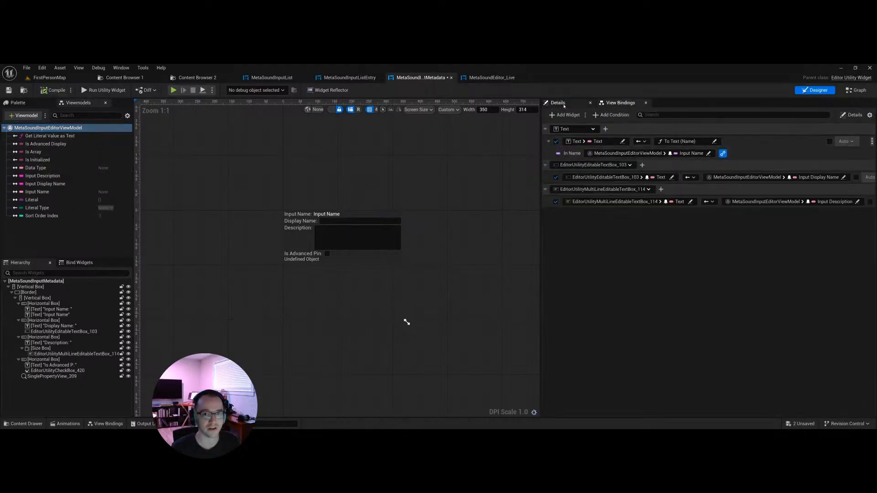
{"action": "left_click", "coordinate": [708, 152]}
{"action": "left_click", "coordinate": [697, 170]}
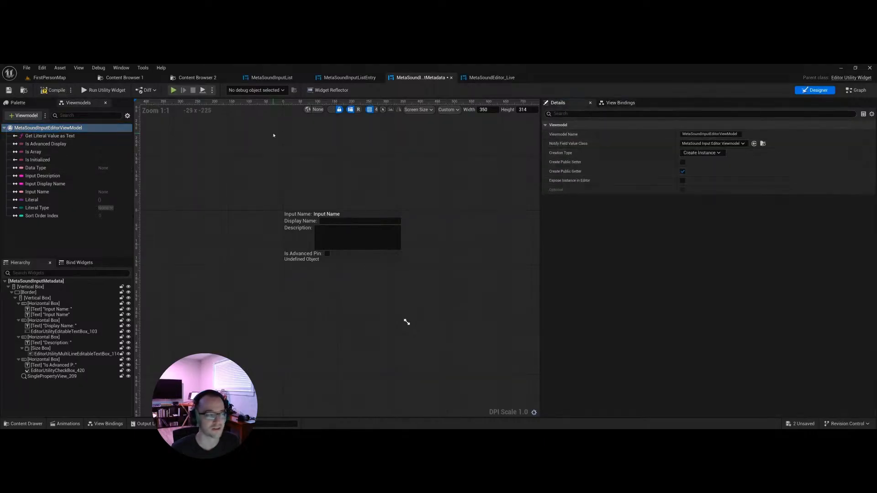
{"action": "left_click", "coordinate": [262, 236]}
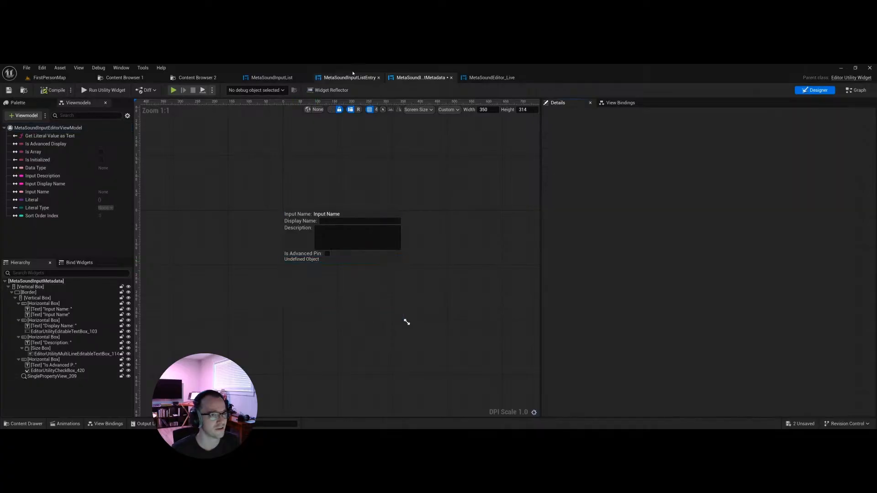
Step: Open the finished MetaSoundEditor widget and examine its Sort Order Index property view, matching variable and event graph logic
{"action": "left_click", "coordinate": [124, 78]}
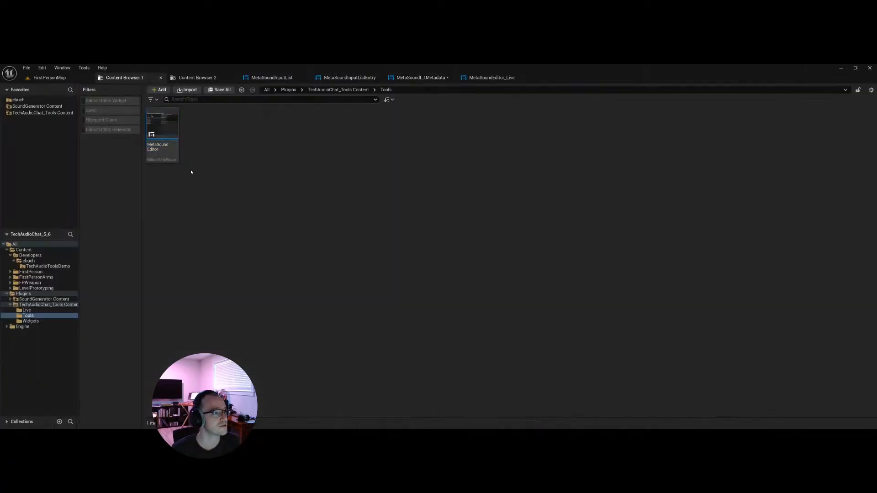
{"action": "left_click", "coordinate": [169, 155]}
{"action": "scroll", "coordinate": [358, 295], "scroll_direction": "up", "scroll_amount": 4}
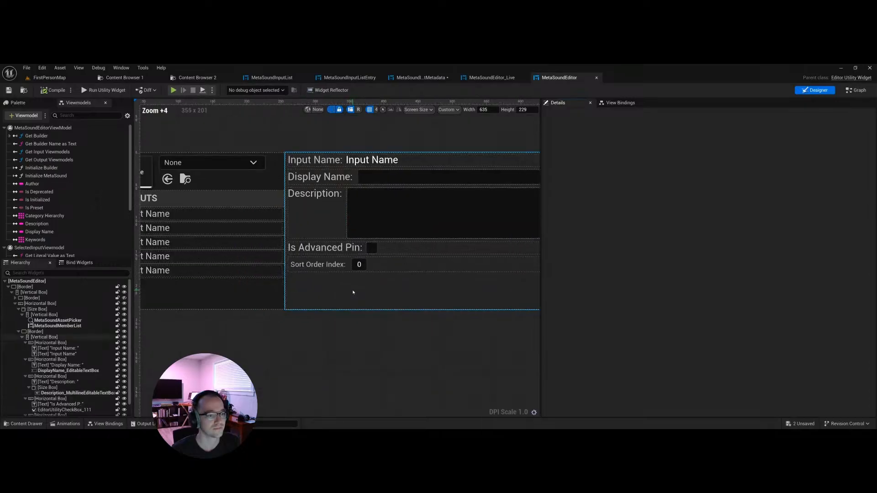
{"action": "left_click", "coordinate": [333, 272]}
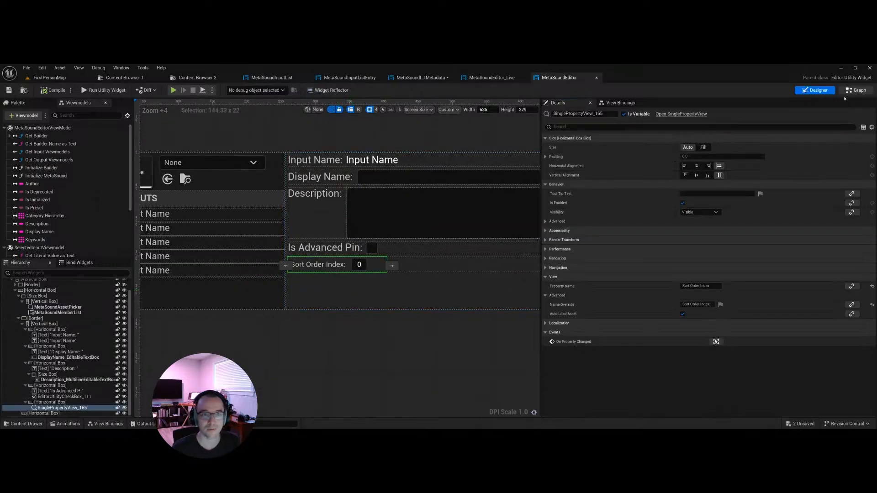
{"action": "right_click_drag", "start_coordinate": [478, 249], "coordinate": [464, 187]}
{"action": "left_click", "coordinate": [25, 195]}
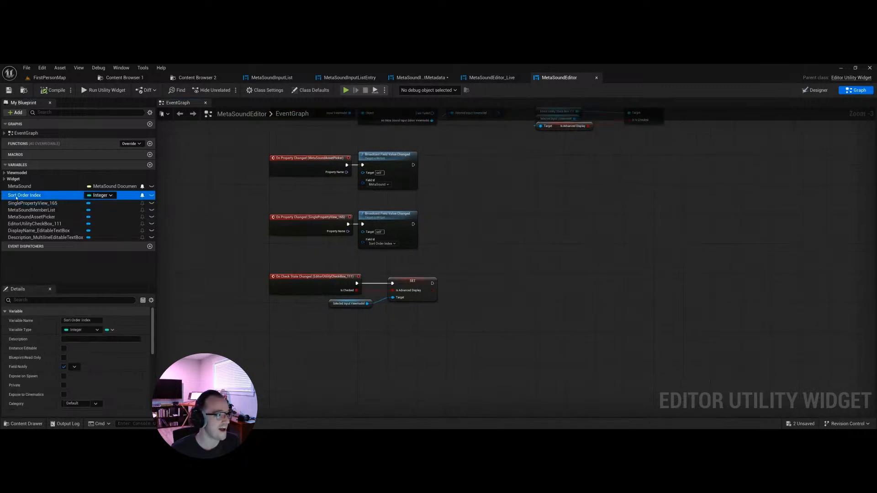
{"action": "right_click_drag", "start_coordinate": [357, 218], "coordinate": [310, 318]}
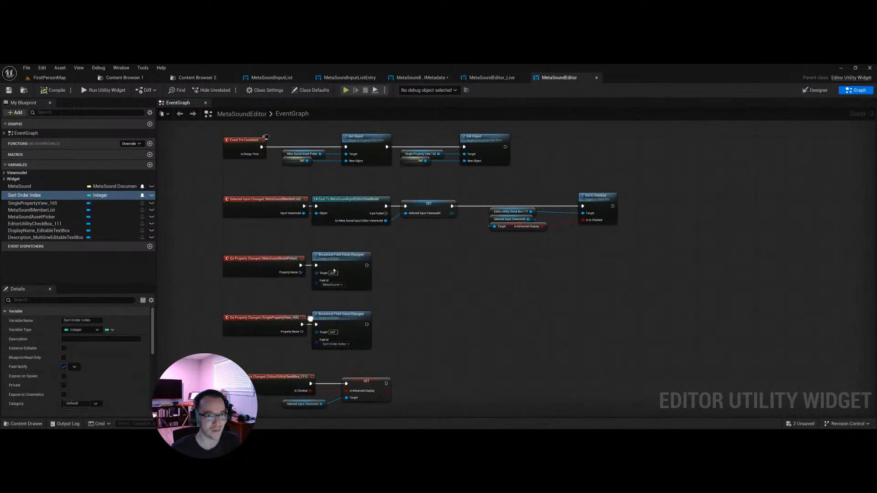
{"action": "right_click_drag", "start_coordinate": [385, 316], "coordinate": [394, 289]}
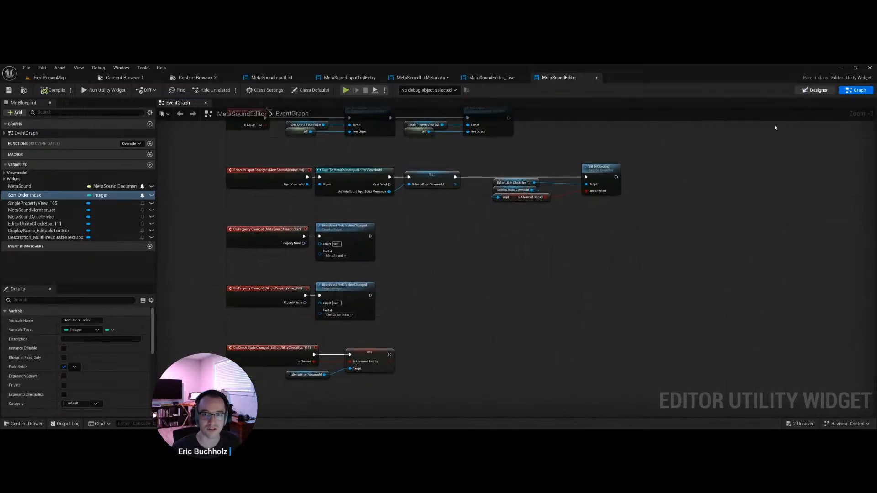
Step: Examine MetaSoundEditor's view bindings for the Sort Order Index and check MetaSoundEditor_Live's event graph
{"action": "left_click", "coordinate": [816, 90]}
{"action": "left_click", "coordinate": [620, 103]}
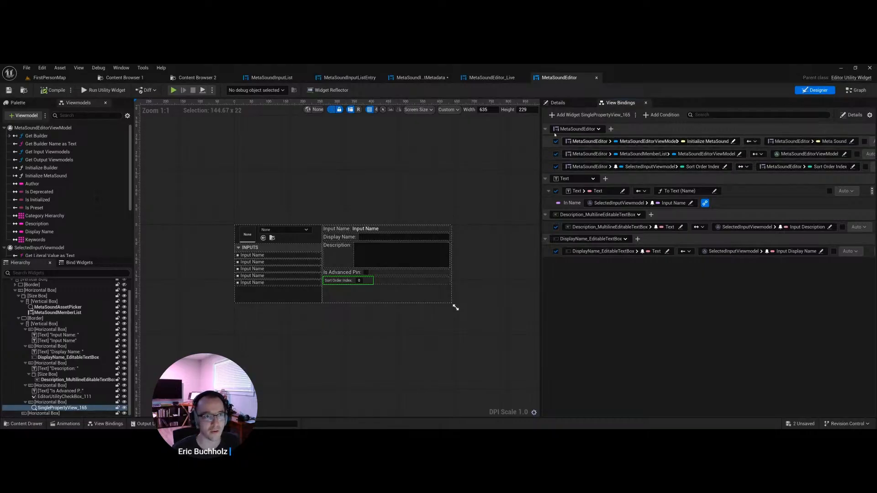
{"action": "left_click", "coordinate": [492, 78]}
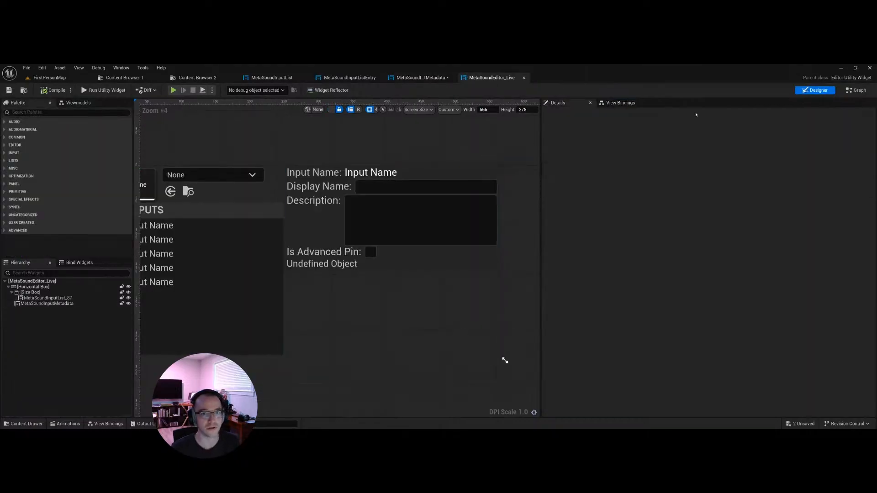
{"action": "left_click", "coordinate": [856, 90]}
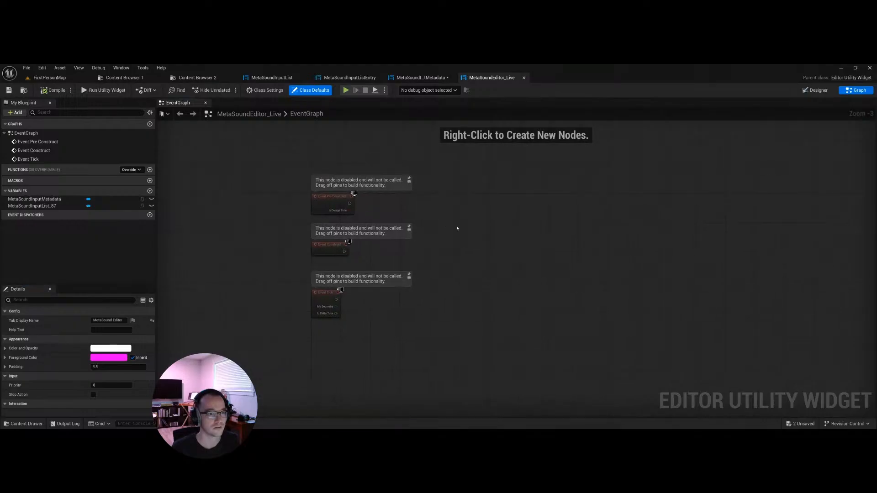
Step: Delete the Event Pre Construct group with its Set Object node and inputs from MetaSoundInputMetadata's event graph
{"action": "left_click", "coordinate": [421, 77]}
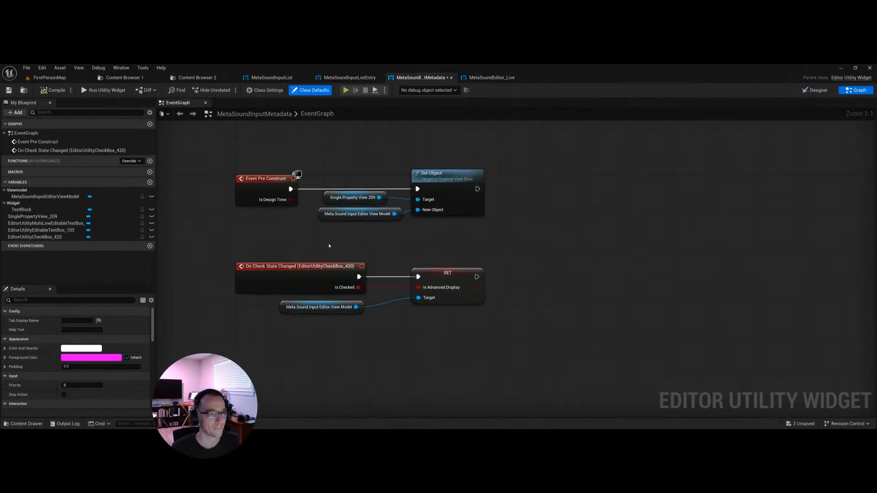
{"action": "left_click_drag", "start_coordinate": [230, 237], "coordinate": [502, 154]}
{"action": "key", "text": "Delete"}
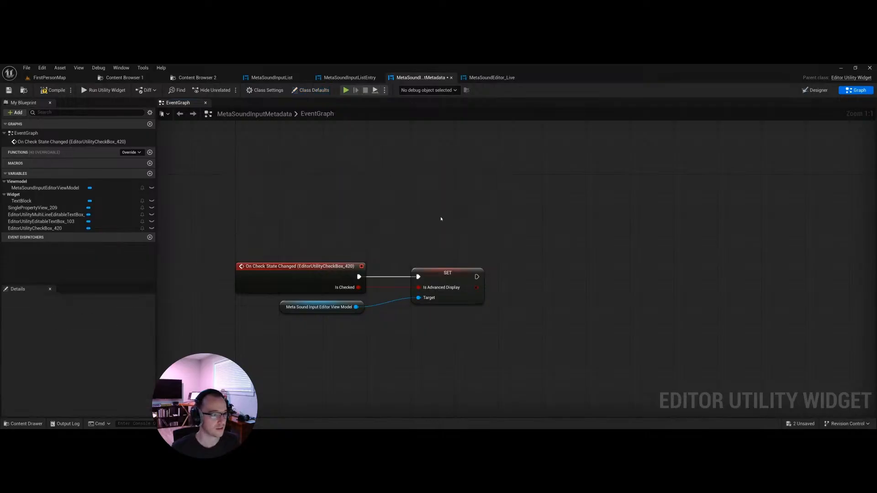
{"action": "scroll", "coordinate": [440, 219], "scroll_direction": "down", "scroll_amount": 2}
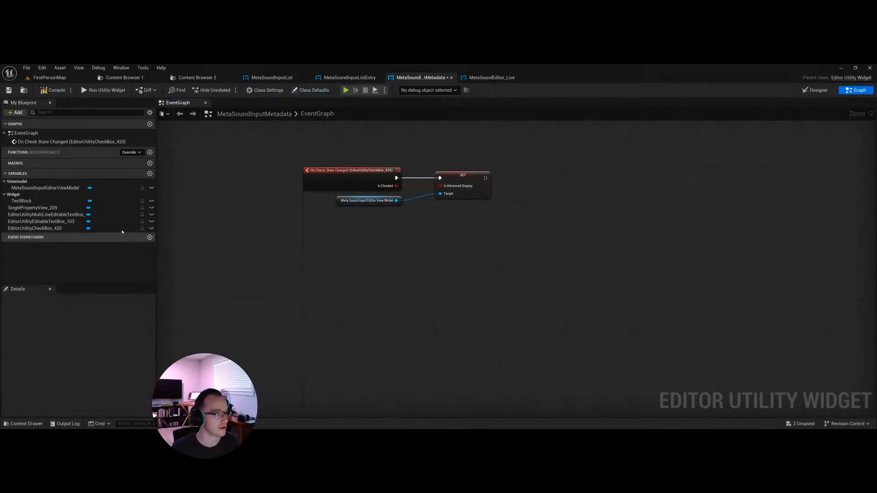
Step: Add a variable named Sort Order Index of type Integer to MetaSoundInputMetadata
{"action": "left_click", "coordinate": [149, 173]}
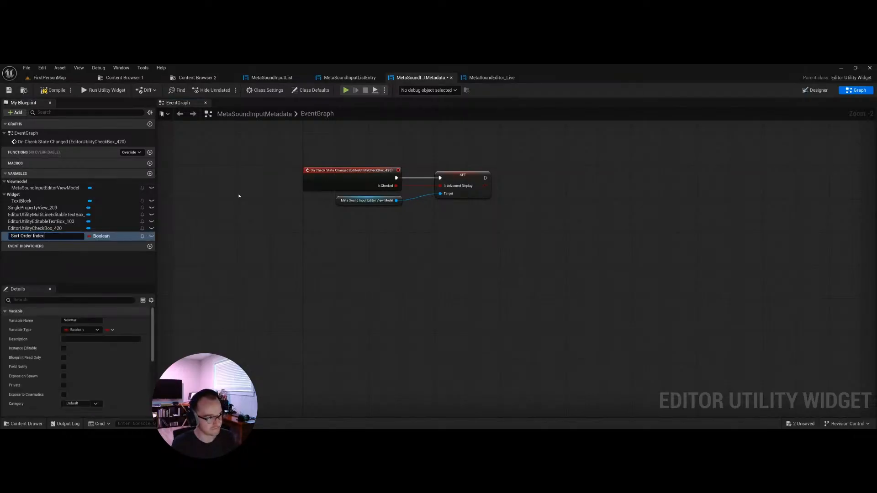
{"action": "type", "text": "Sort Order Index"}
{"action": "key", "text": "Return"}
{"action": "left_click", "coordinate": [101, 236]}
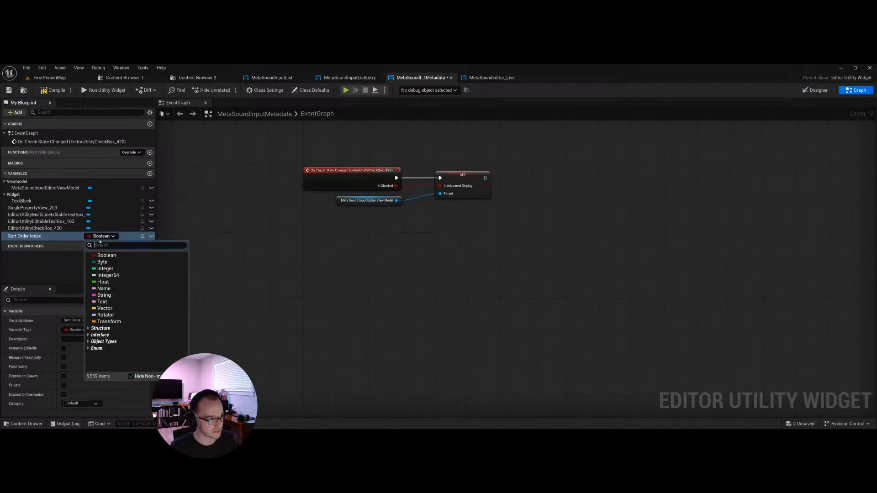
{"action": "left_click", "coordinate": [128, 273]}
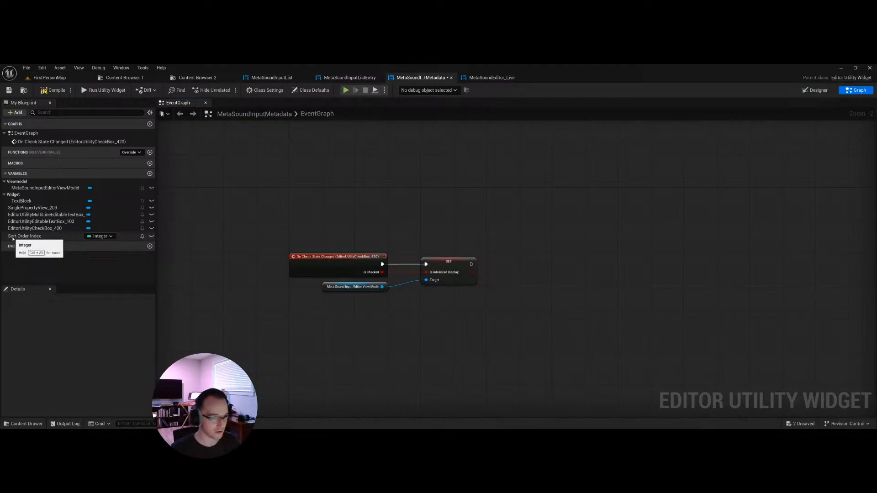
{"action": "left_click", "coordinate": [814, 90]}
{"action": "left_click", "coordinate": [622, 103]}
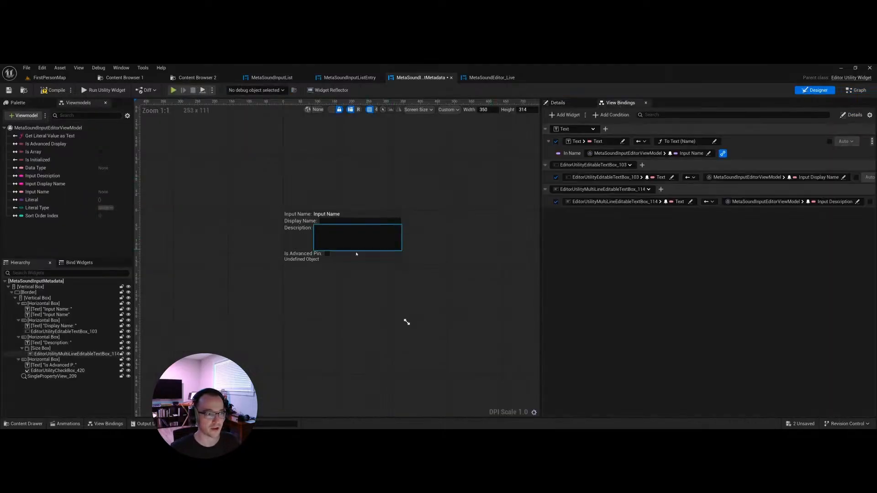
{"action": "left_click", "coordinate": [311, 261]}
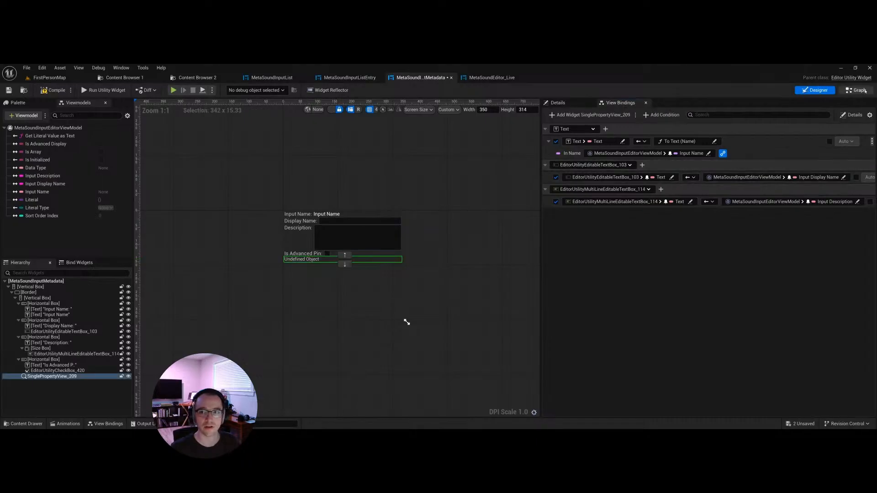
{"action": "right_click_drag", "start_coordinate": [450, 178], "coordinate": [451, 216]}
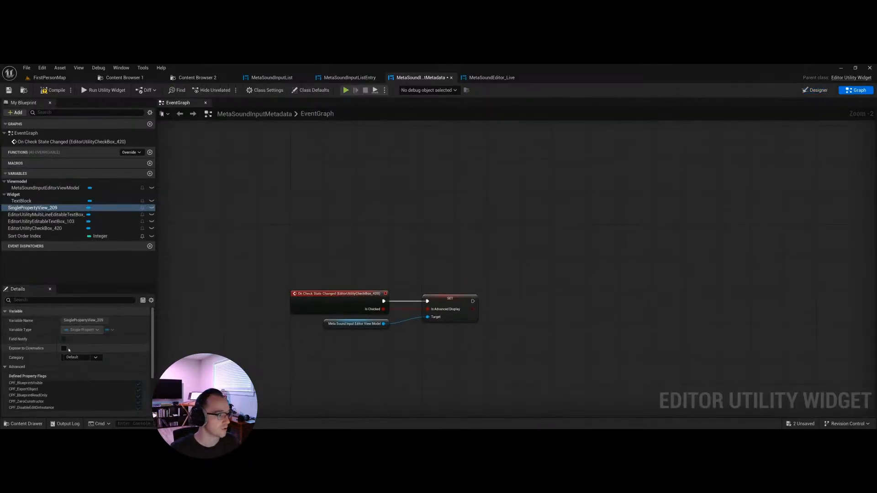
{"action": "scroll", "coordinate": [50, 359], "scroll_direction": "down", "scroll_amount": 1}
{"action": "scroll", "coordinate": [50, 359], "scroll_direction": "down", "scroll_amount": 5}
{"action": "left_click", "coordinate": [76, 406]}
{"action": "right_click_drag", "start_coordinate": [307, 291], "coordinate": [196, 373]}
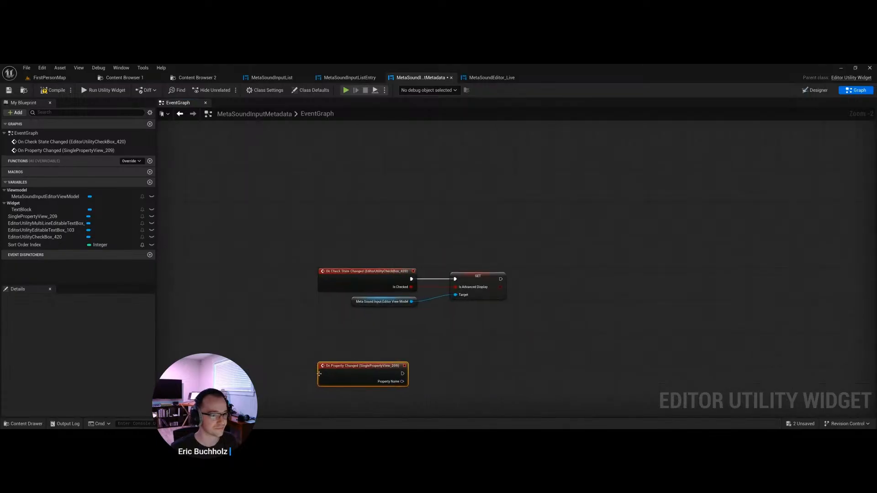
{"action": "left_click_drag", "start_coordinate": [332, 366], "coordinate": [337, 211]}
{"action": "left_click", "coordinate": [431, 229]}
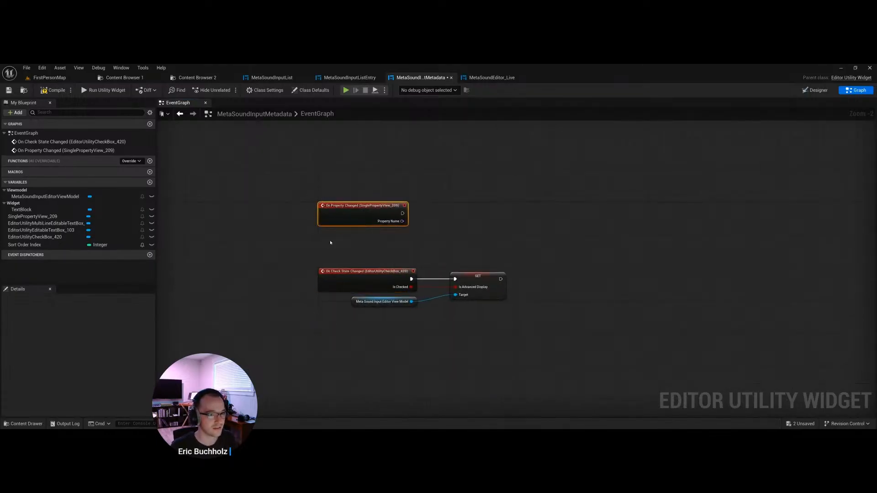
{"action": "key", "text": "Delete"}
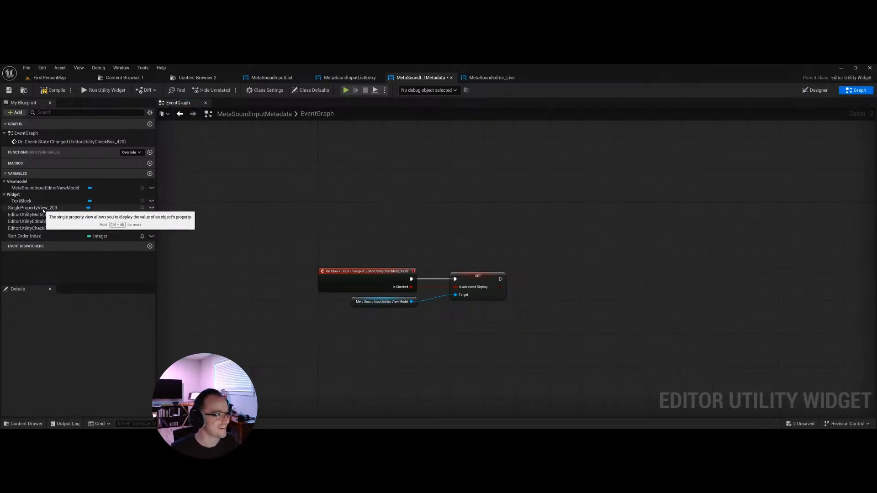
Step: Place a SinglePropertyView_209 getter and an Event Pre Construct node above the check box event in the event graph
{"action": "left_click_drag", "start_coordinate": [32, 207], "coordinate": [408, 220]}
{"action": "left_click", "coordinate": [340, 224]}
{"action": "right_click", "coordinate": [323, 218]}
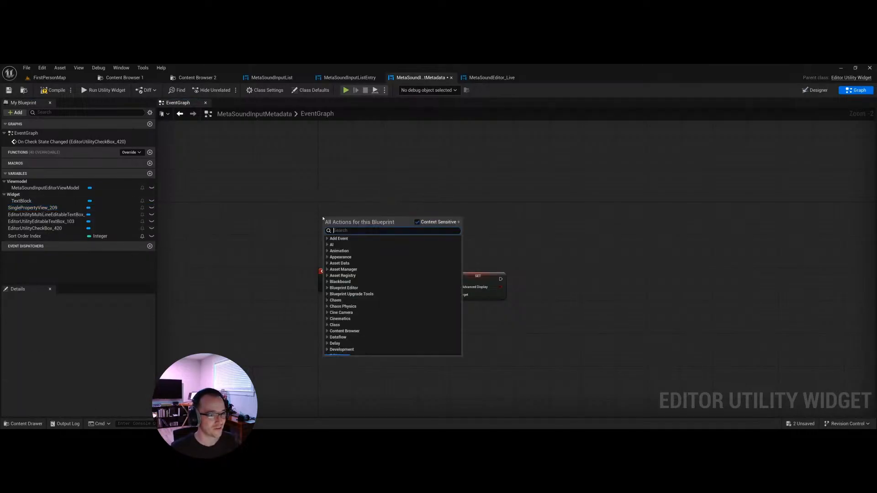
{"action": "type", "text": "prec"}
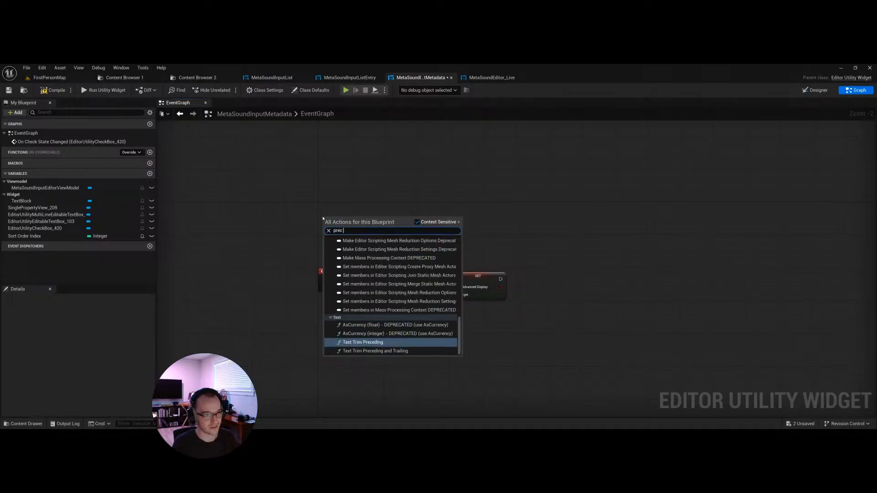
{"action": "type", "text": "onst"}
{"action": "key", "text": "Return"}
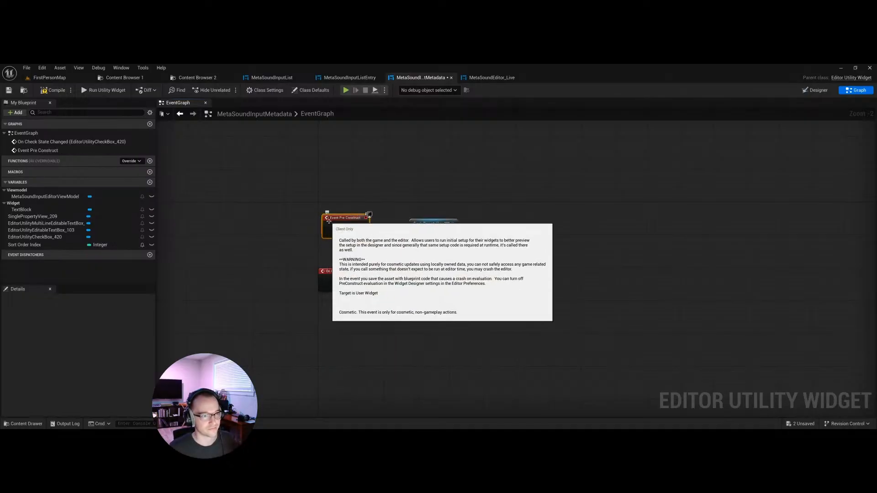
{"action": "left_click_drag", "start_coordinate": [327, 222], "coordinate": [325, 212]}
Step: Call Set Object on the property view from Event Pre Construct, with a Self reference as New Object
{"action": "left_click_drag", "start_coordinate": [432, 223], "coordinate": [403, 240]}
{"action": "type", "text": "set object"}
{"action": "key", "text": "Return"}
{"action": "left_click", "coordinate": [383, 194]}
{"action": "type", "text": "self"}
{"action": "key", "text": "Return"}
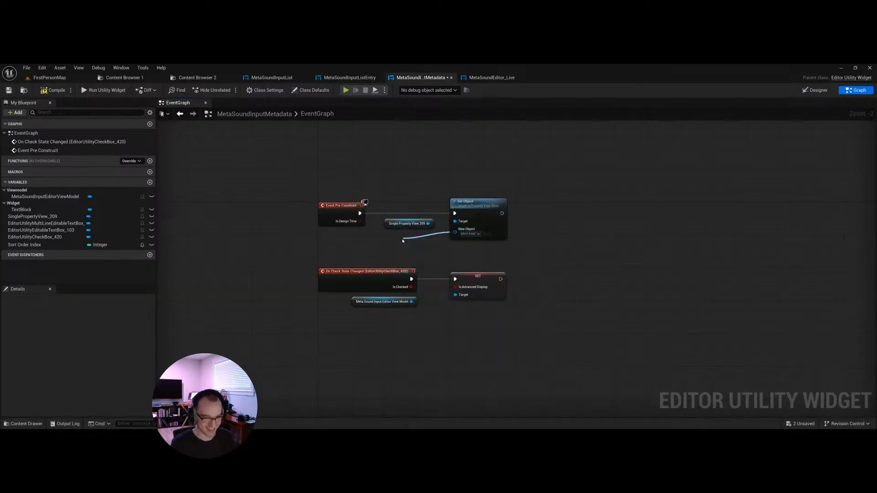
{"action": "right_click_drag", "start_coordinate": [406, 253], "coordinate": [398, 245]}
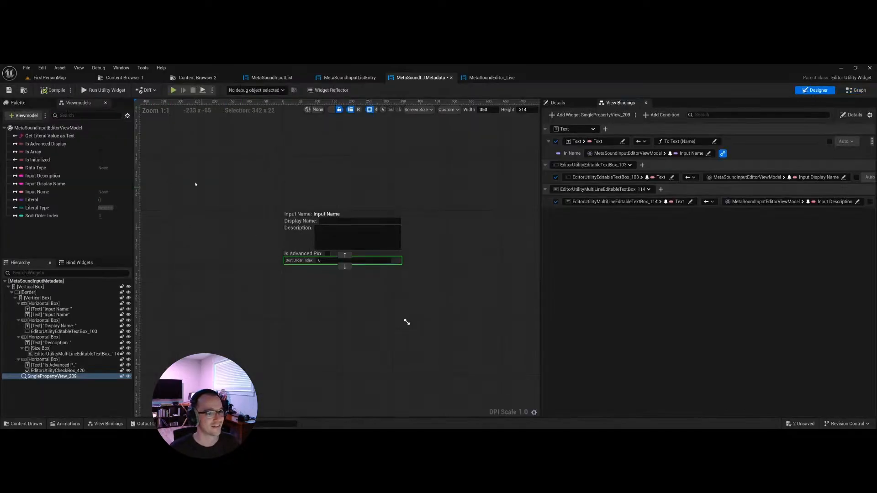
Step: Set the Sort Order Index property view's horizontal alignment to left in the designer
{"action": "scroll", "coordinate": [308, 254], "scroll_direction": "up", "scroll_amount": 3}
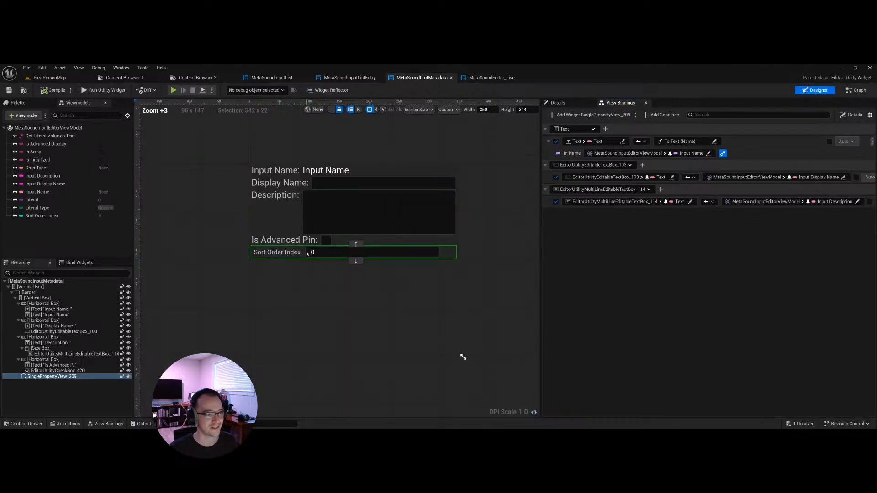
{"action": "left_click", "coordinate": [557, 102]}
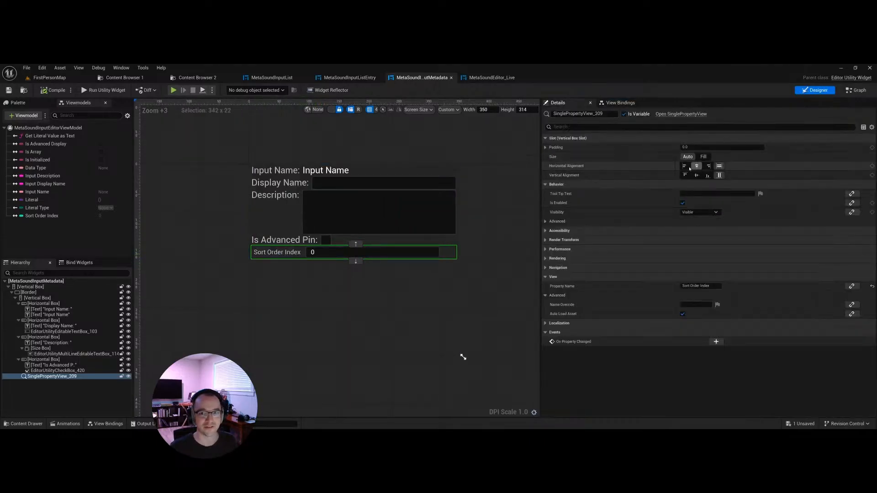
{"action": "left_click", "coordinate": [684, 166]}
{"action": "left_click", "coordinate": [507, 249]}
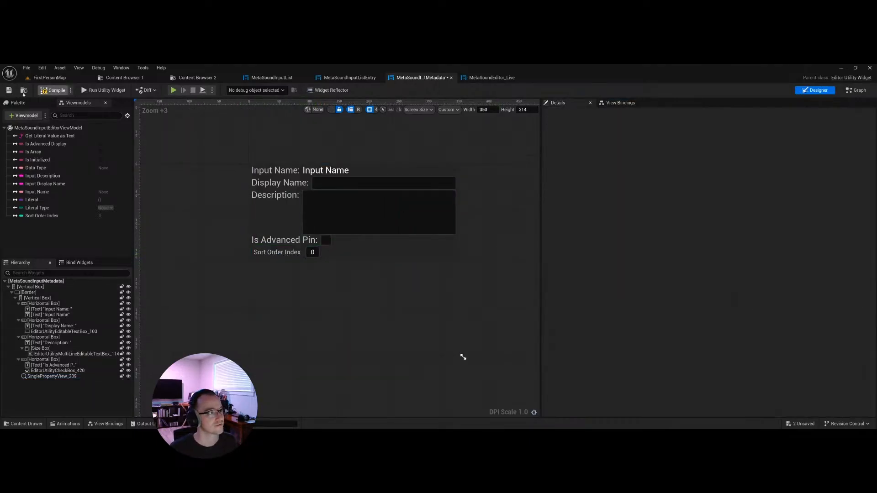
{"action": "right_click_drag", "start_coordinate": [194, 213], "coordinate": [196, 231]}
Step: Add an On Property Changed event for the Sort Order Index property view and place a copied MetaSoundInputEditorViewModel getter beneath it
{"action": "left_click", "coordinate": [286, 270]}
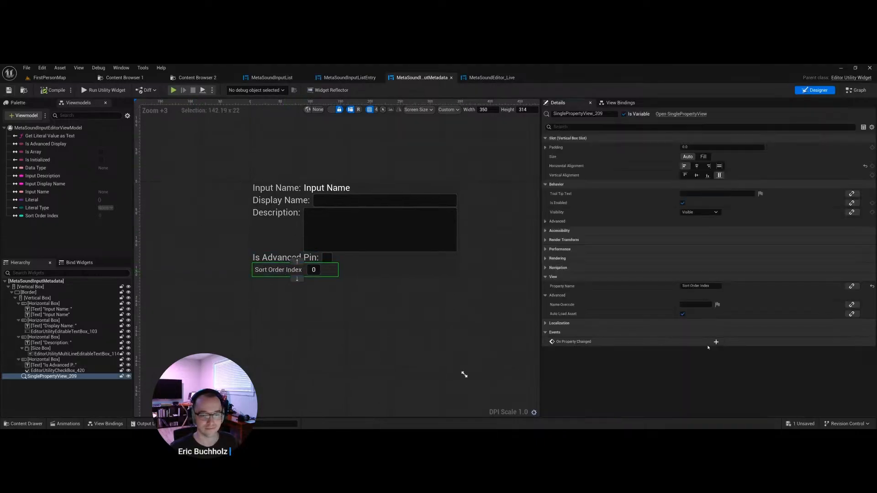
{"action": "left_click", "coordinate": [715, 341]}
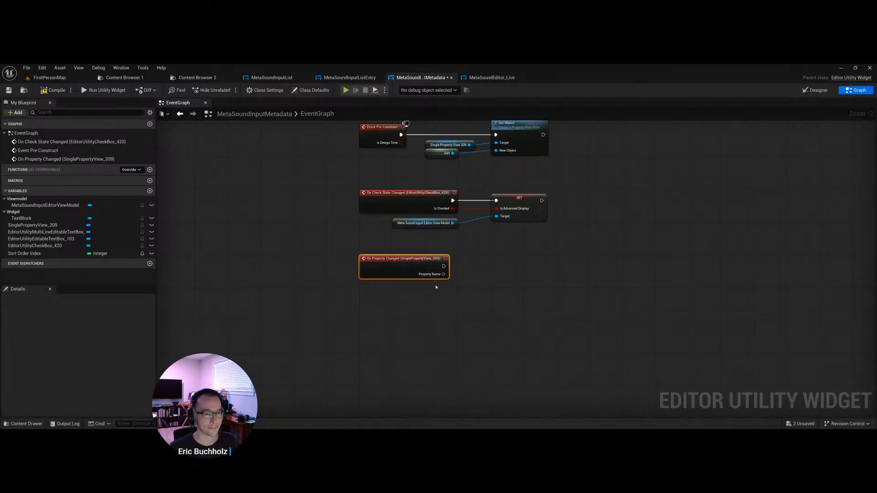
{"action": "left_click_drag", "start_coordinate": [448, 234], "coordinate": [439, 226]}
{"action": "key", "text": "ctrl+c"}
{"action": "key", "text": "ctrl+v"}
{"action": "left_click_drag", "start_coordinate": [403, 300], "coordinate": [399, 289]}
Step: Have the On Property Changed event set the viewmodel's Sort Order Index from the widget's Sort Order Index variable, and compile
{"action": "left_click_drag", "start_coordinate": [445, 289], "coordinate": [444, 266]}
{"action": "type", "text": "set sort"}
{"action": "key", "text": "Return"}
{"action": "left_click_drag", "start_coordinate": [520, 267], "coordinate": [552, 266]}
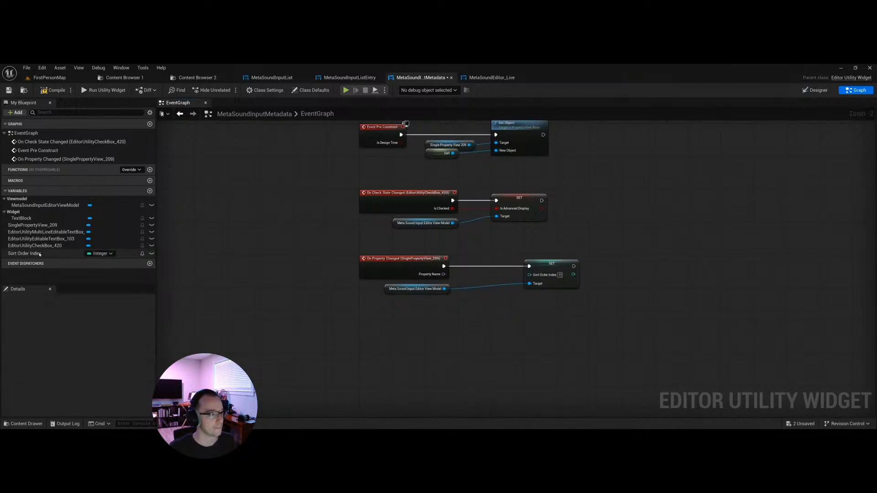
{"action": "left_click_drag", "start_coordinate": [24, 253], "coordinate": [530, 276]}
{"action": "left_click", "coordinate": [485, 327]}
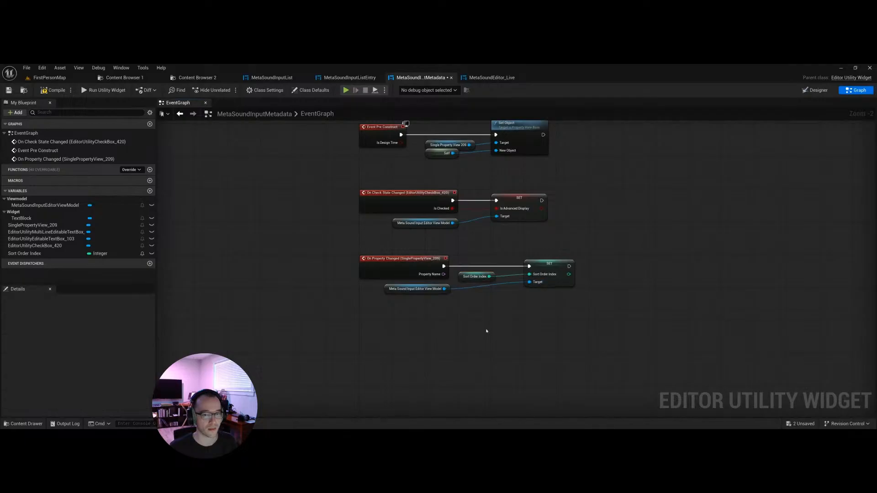
{"action": "right_click_drag", "start_coordinate": [486, 327], "coordinate": [435, 388]}
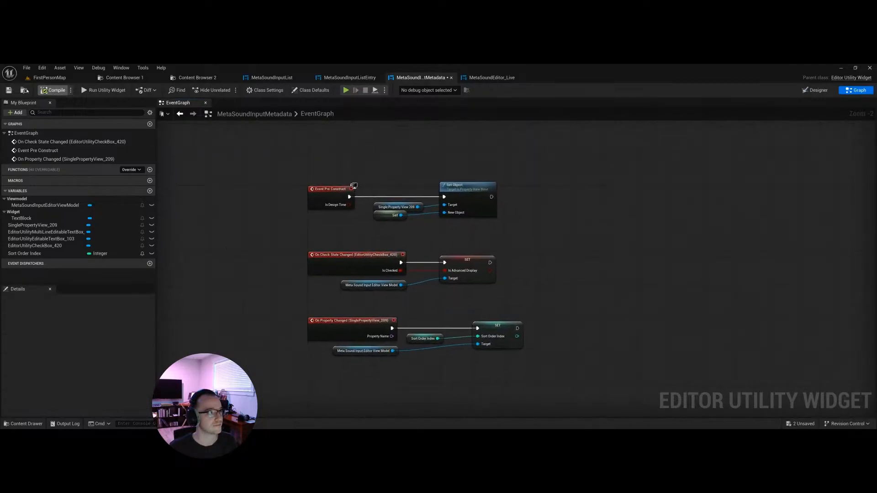
{"action": "left_click", "coordinate": [46, 90]}
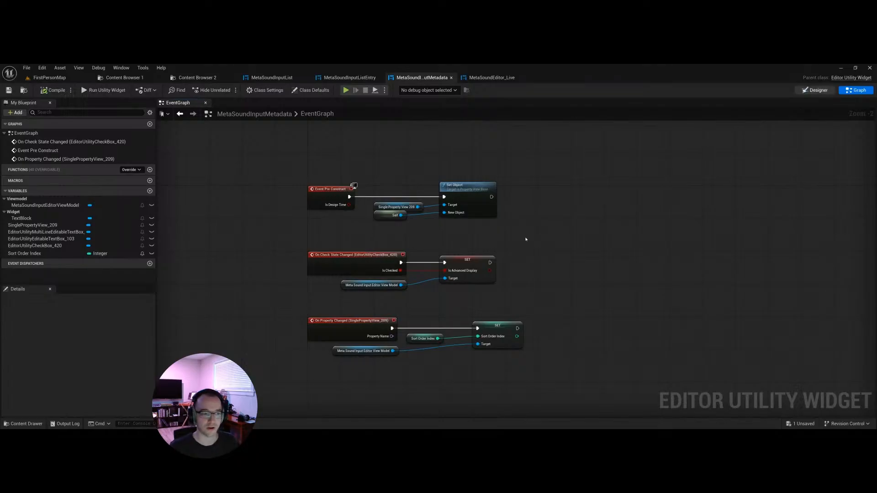
Step: Add a view binding to MetaSoundInputMetadata with MetaSoundInputEditorViewModel's Sort Order Index as its target field
{"action": "left_click", "coordinate": [815, 90]}
{"action": "scroll", "coordinate": [372, 276], "scroll_direction": "up", "scroll_amount": 3}
{"action": "left_click", "coordinate": [620, 103]}
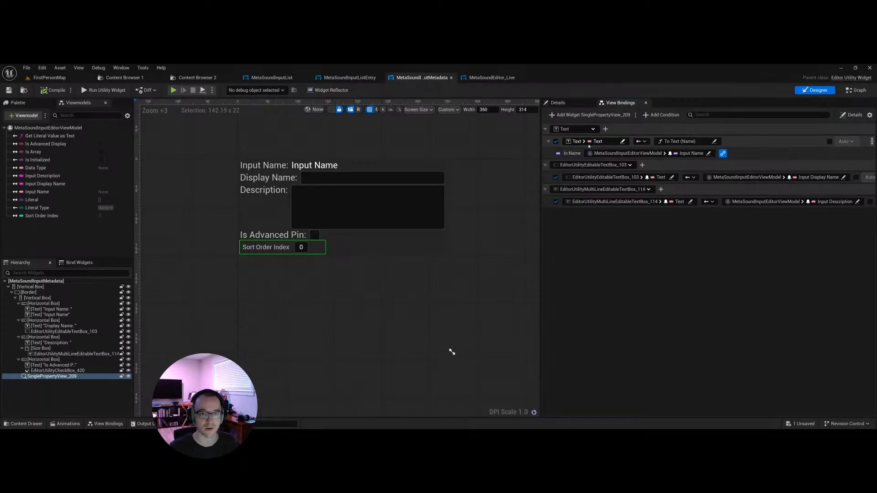
{"action": "left_click", "coordinate": [567, 239]}
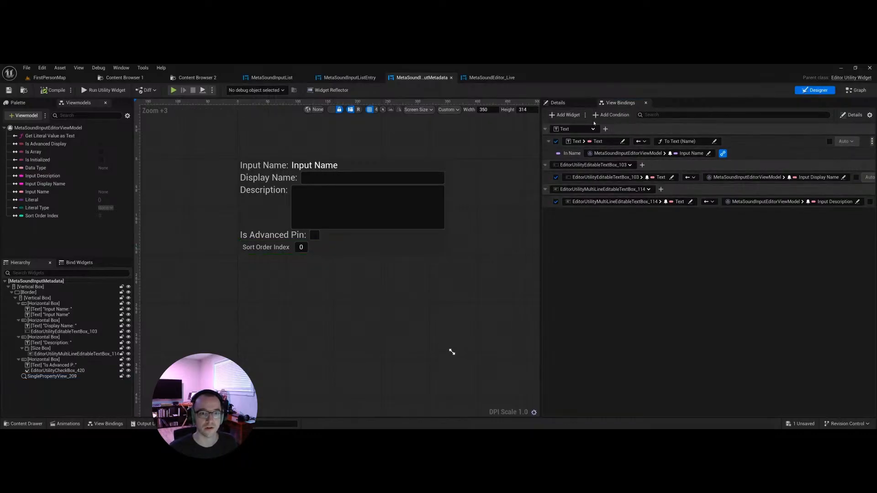
{"action": "left_click", "coordinate": [568, 116]}
{"action": "left_click", "coordinate": [599, 245]}
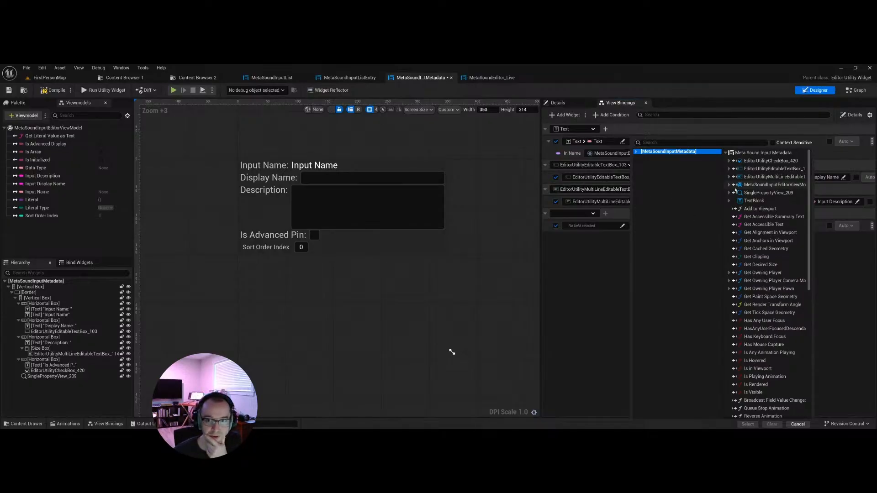
{"action": "left_click", "coordinate": [729, 185]}
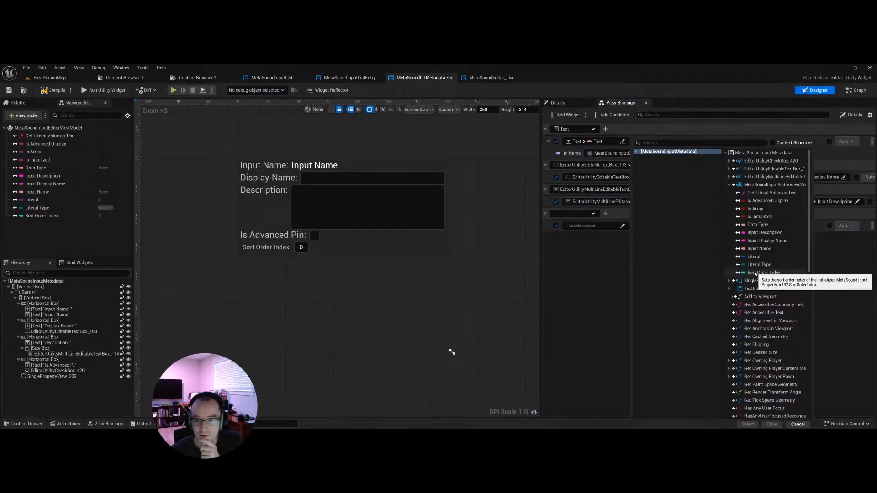
{"action": "left_click", "coordinate": [757, 274]}
{"action": "left_click", "coordinate": [757, 273]}
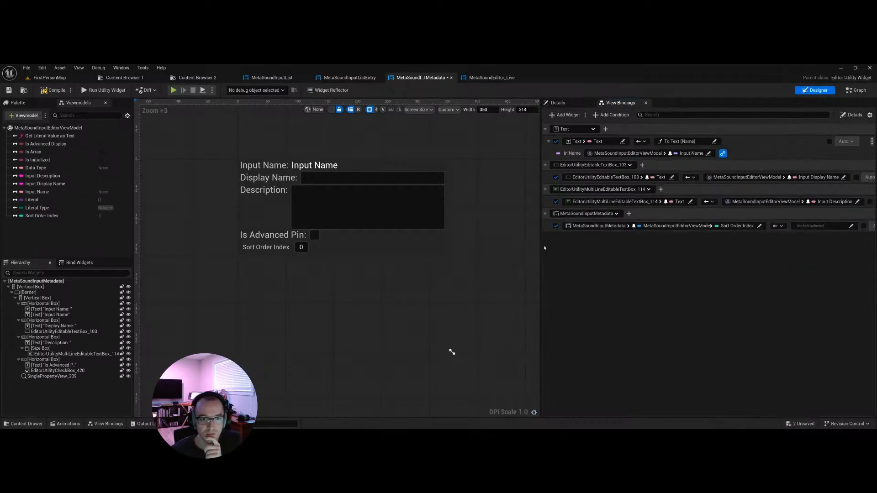
{"action": "left_click_drag", "start_coordinate": [542, 247], "coordinate": [477, 248]}
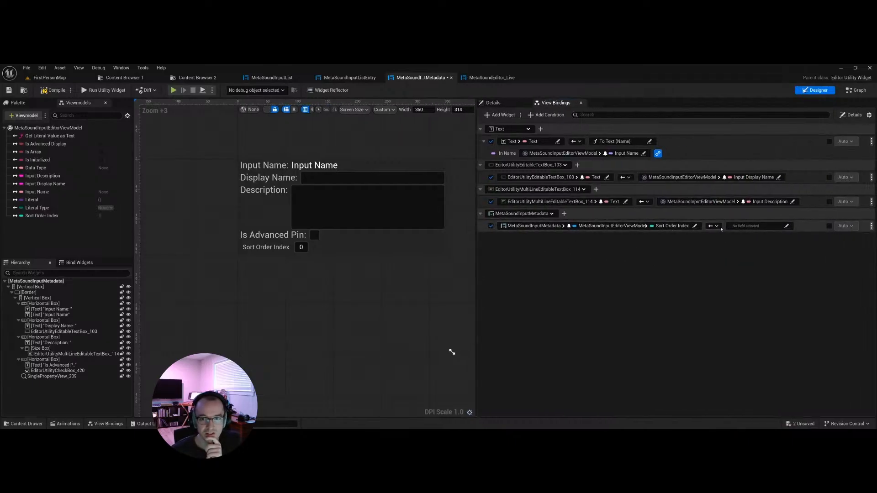
Step: Make the Sort Order Index binding two-way, choose MetaSoundInputMetadata's own Sort Order Index as its source, and compile
{"action": "left_click", "coordinate": [714, 226]}
{"action": "left_click", "coordinate": [736, 254]}
{"action": "left_click", "coordinate": [754, 225]}
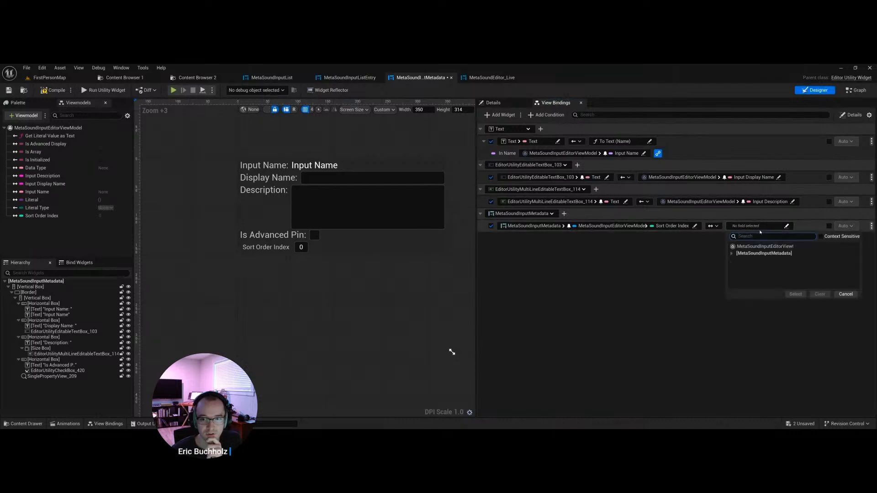
{"action": "left_click", "coordinate": [760, 254]}
{"action": "scroll", "coordinate": [673, 348], "scroll_direction": "down", "scroll_amount": 5}
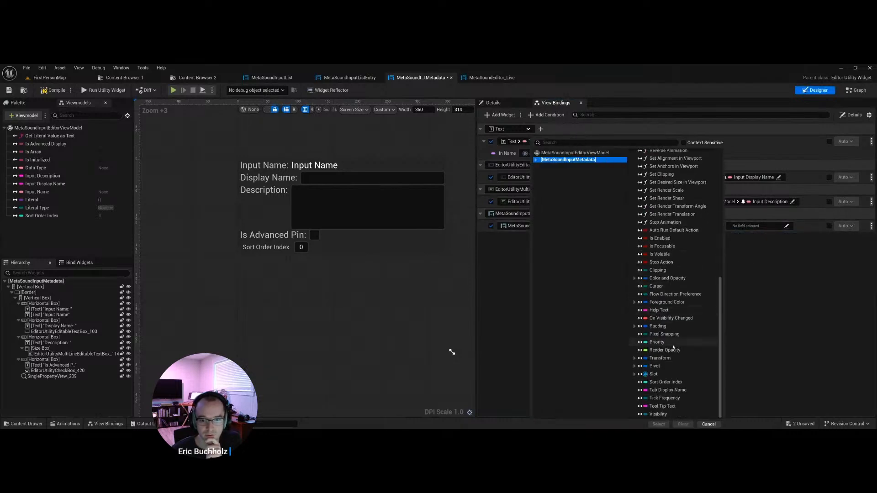
{"action": "left_click", "coordinate": [670, 382]}
{"action": "key", "text": "F7"}
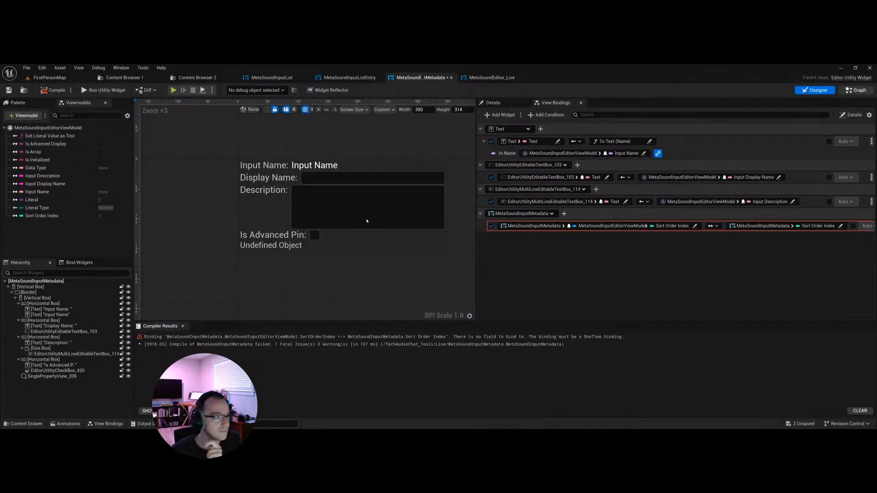
Step: Enable field notify on MetaSoundInputMetadata's Sort Order Index variable and return to the widget's designer
{"action": "left_click", "coordinate": [856, 90]}
{"action": "left_click", "coordinate": [142, 254]}
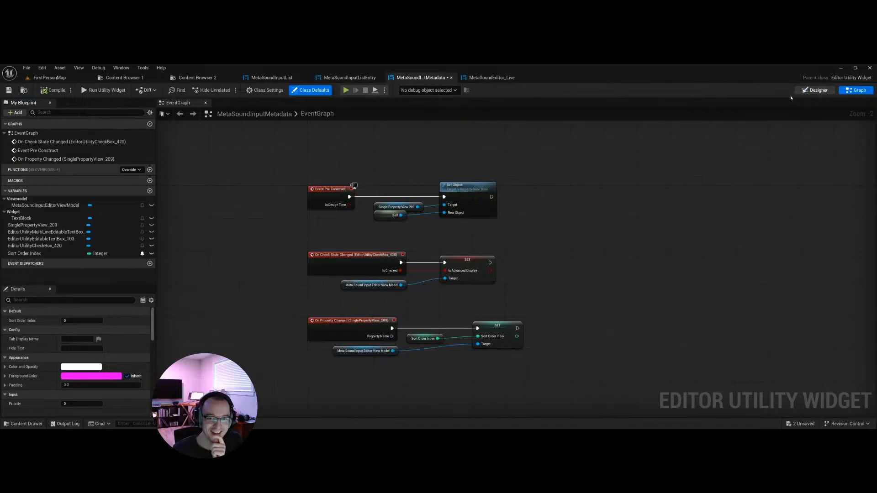
{"action": "left_click", "coordinate": [814, 90]}
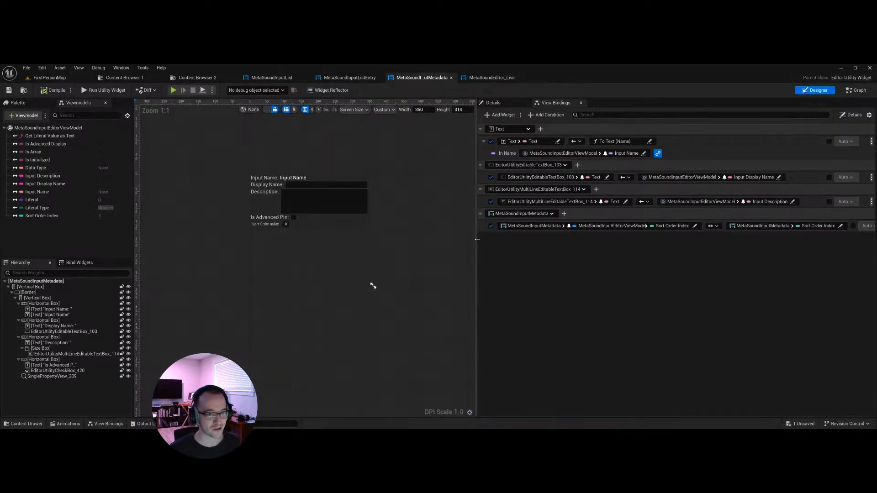
{"action": "left_click_drag", "start_coordinate": [477, 240], "coordinate": [587, 240]}
{"action": "right_click_drag", "start_coordinate": [457, 223], "coordinate": [482, 251]}
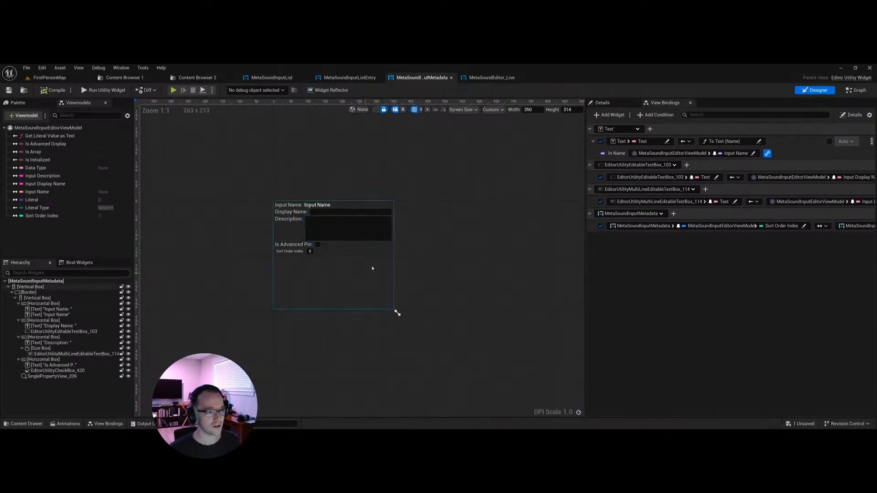
{"action": "left_click", "coordinate": [92, 130]}
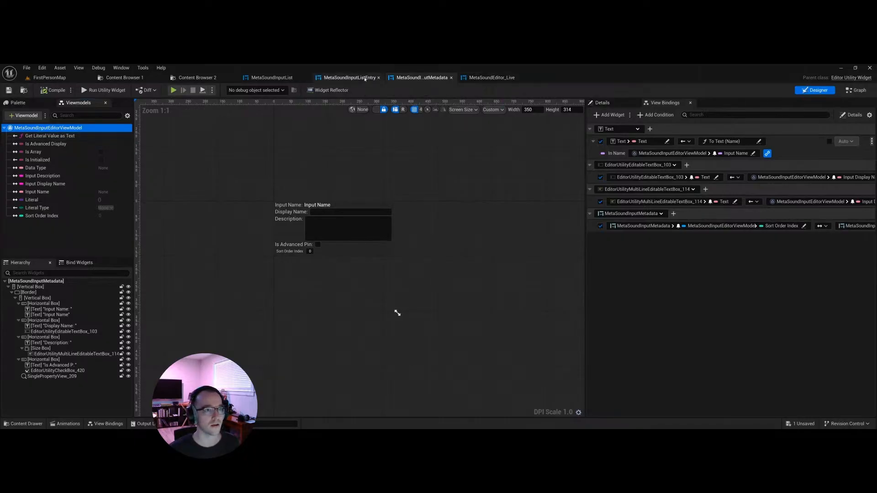
Step: Delete the disabled default event nodes from MetaSoundEditor_Live's event graph
{"action": "left_click", "coordinate": [488, 80]}
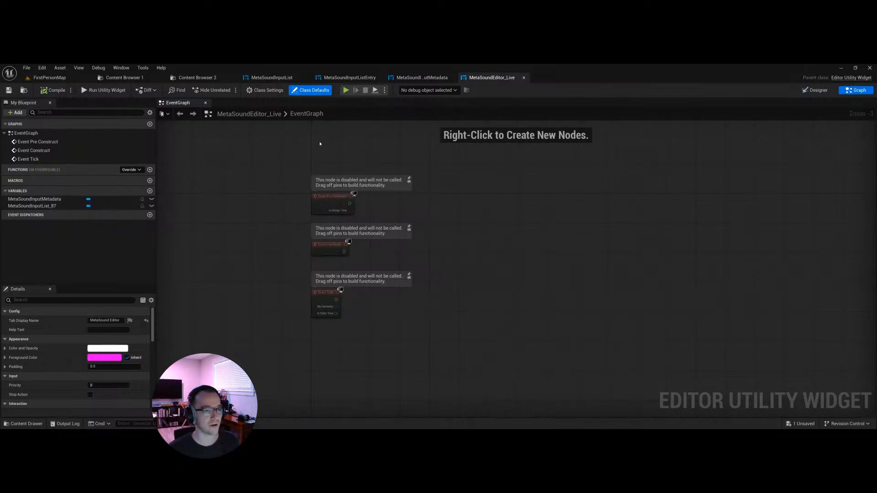
{"action": "left_click_drag", "start_coordinate": [319, 144], "coordinate": [375, 336]}
{"action": "key", "text": "Delete"}
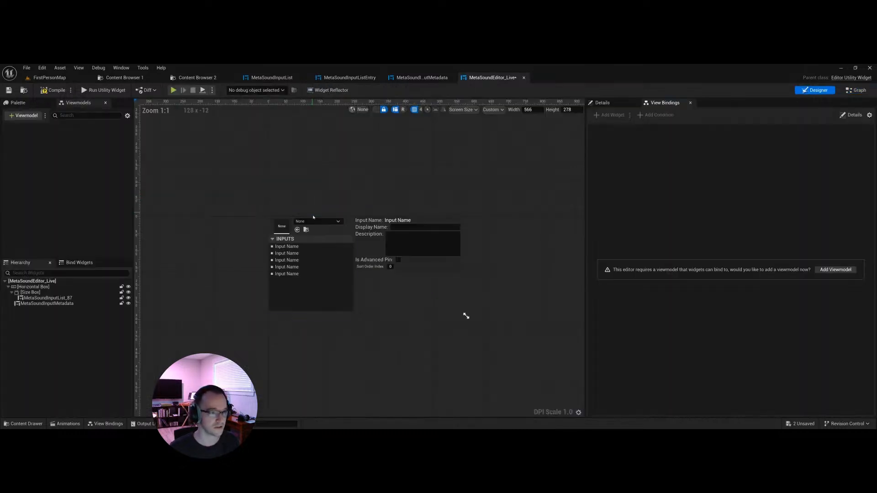
Step: Open the MetaSoundInputList blueprint for editing from its instance in MetaSoundEditor_Live's designer
{"action": "scroll", "coordinate": [310, 220], "scroll_direction": "up", "scroll_amount": 6}
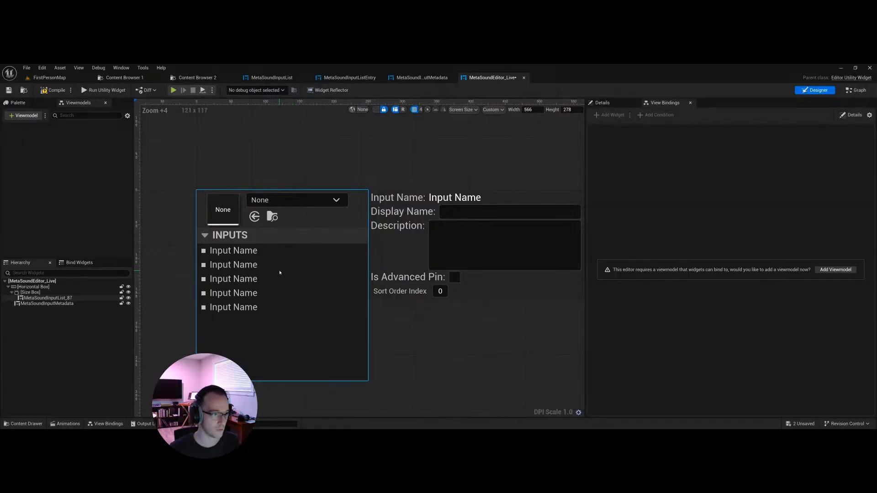
{"action": "right_click_drag", "start_coordinate": [279, 273], "coordinate": [280, 249]}
{"action": "left_click", "coordinate": [280, 248]}
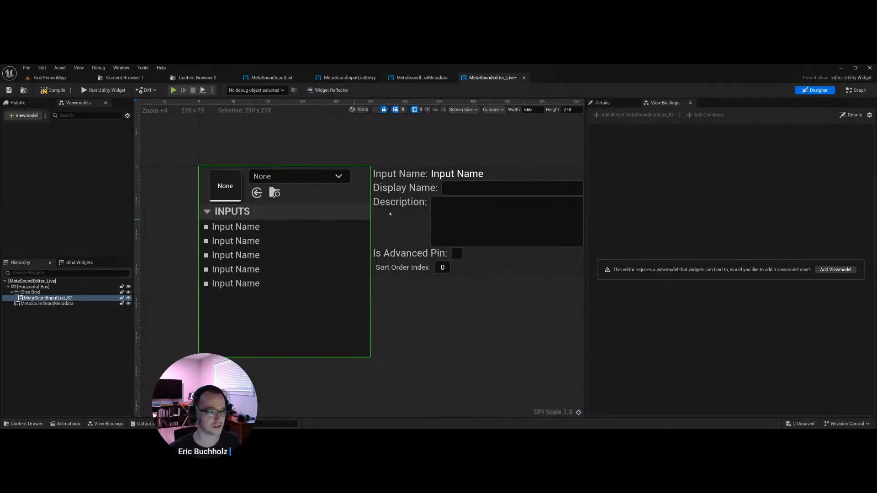
{"action": "left_click", "coordinate": [607, 104]}
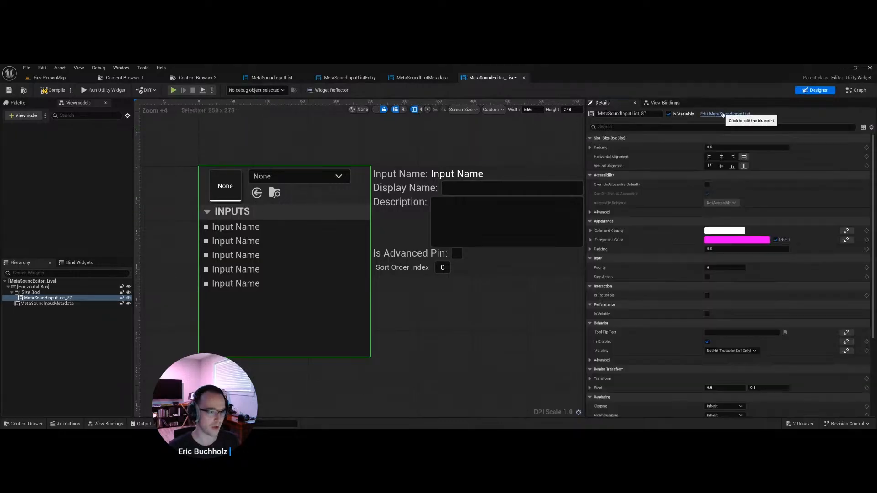
{"action": "left_click", "coordinate": [723, 114]}
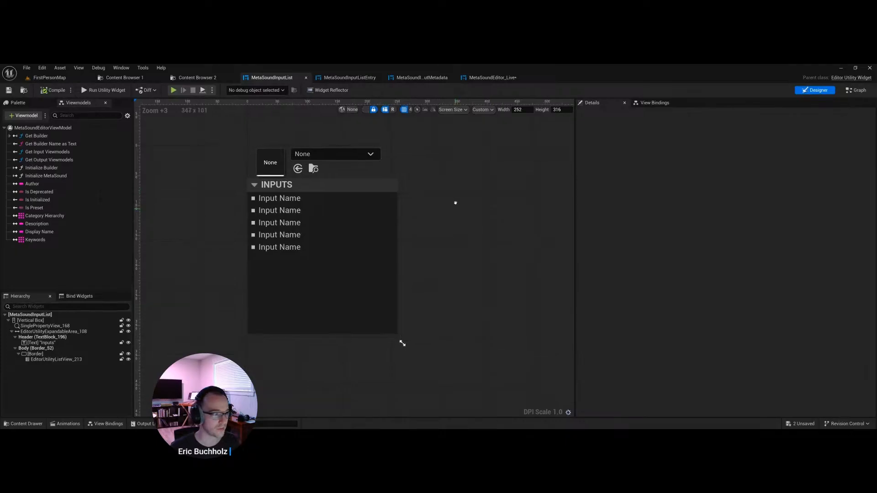
Step: Add an On Item Selection Changed event for the list view inside MetaSoundInputList
{"action": "left_click", "coordinate": [368, 224]}
{"action": "scroll", "coordinate": [663, 347], "scroll_direction": "down", "scroll_amount": 10}
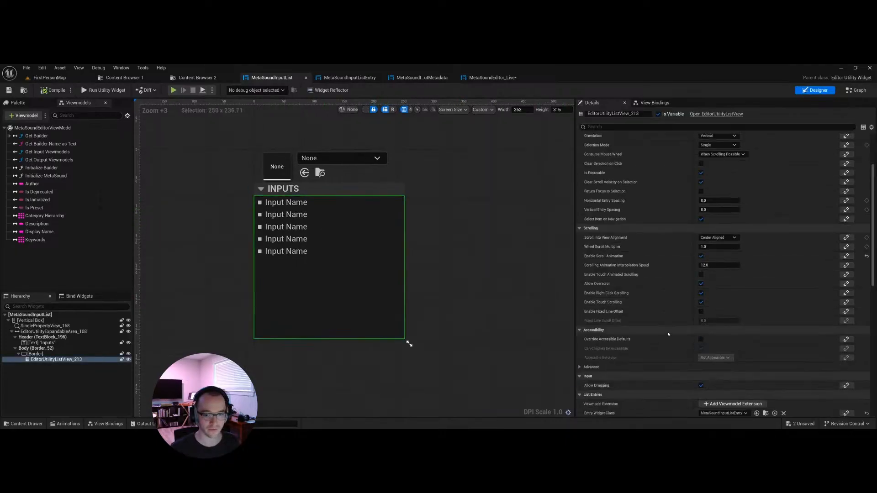
{"action": "scroll", "coordinate": [664, 357], "scroll_direction": "down", "scroll_amount": 3}
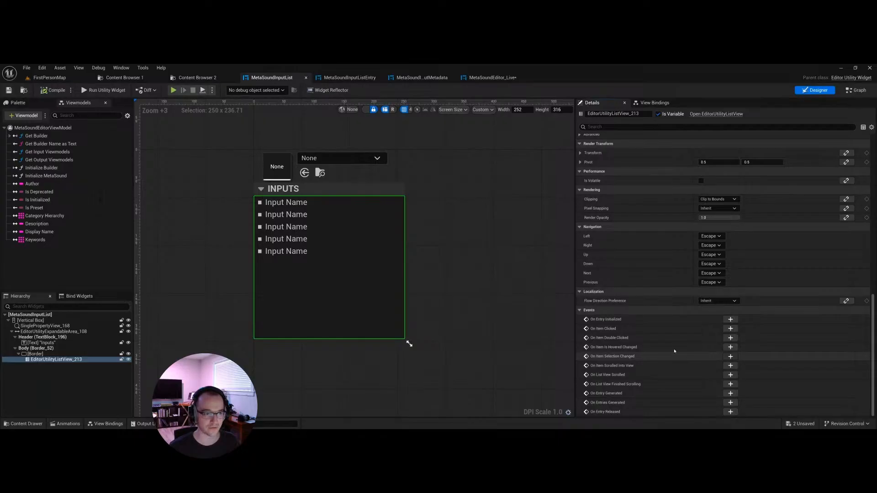
{"action": "left_click", "coordinate": [730, 357]}
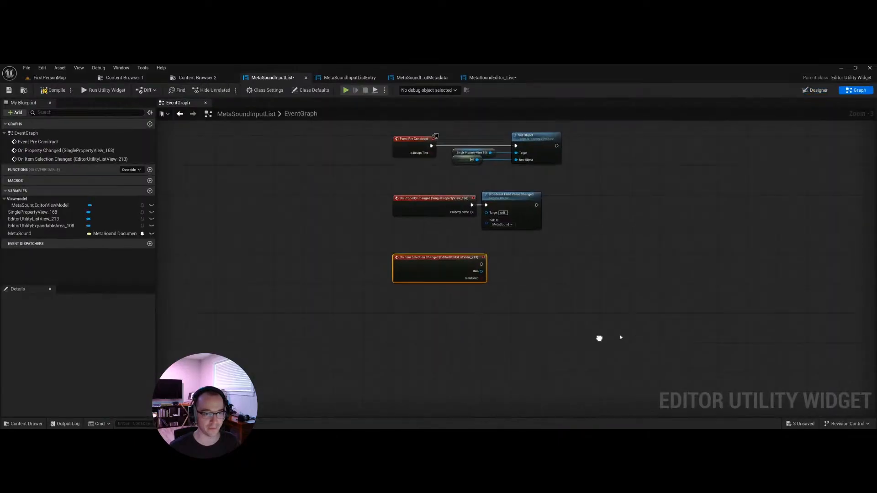
Step: Create an event dispatcher named On Selected Input Changed in MetaSoundInputList
{"action": "left_click", "coordinate": [150, 244]}
{"action": "type", "text": "On Selected In"}
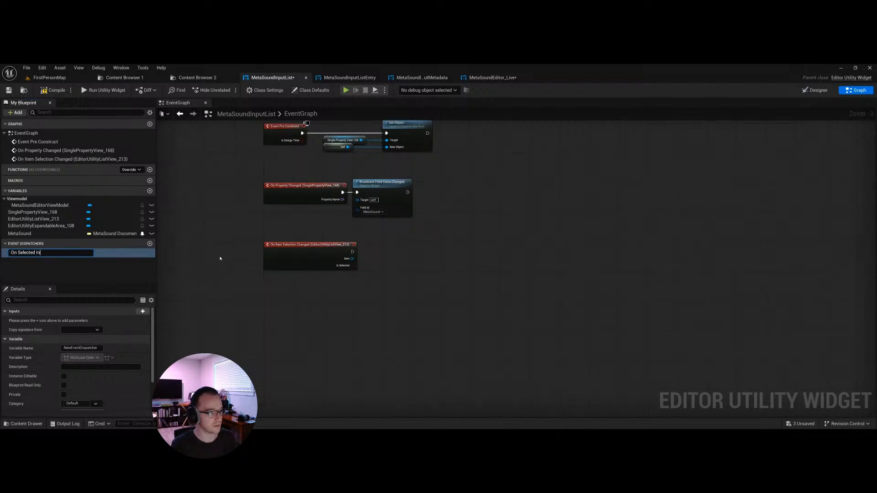
{"action": "type", "text": "put Changed"}
{"action": "key", "text": "Return"}
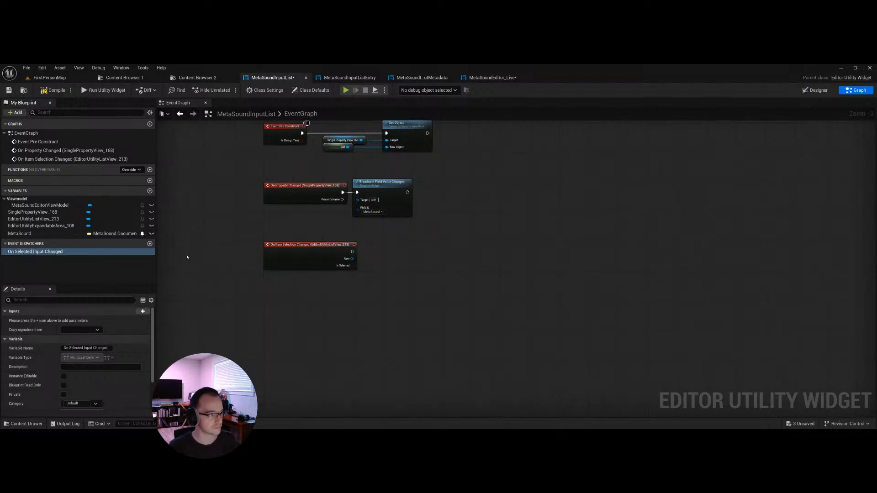
Step: Give the On Selected Input Changed dispatcher an input named Selected Input Viewmodel of type MetaSound Input Editor Viewmodel object reference
{"action": "left_click", "coordinate": [142, 311]}
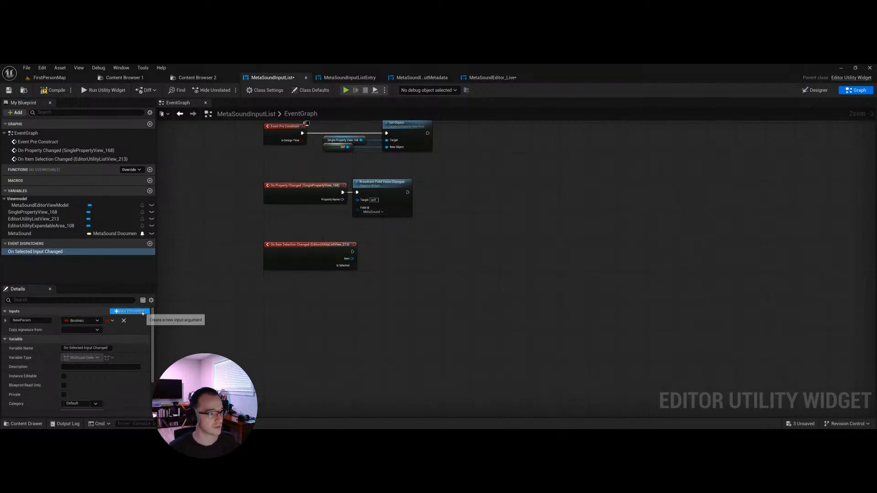
{"action": "left_click", "coordinate": [80, 320]}
{"action": "type", "text": "input "}
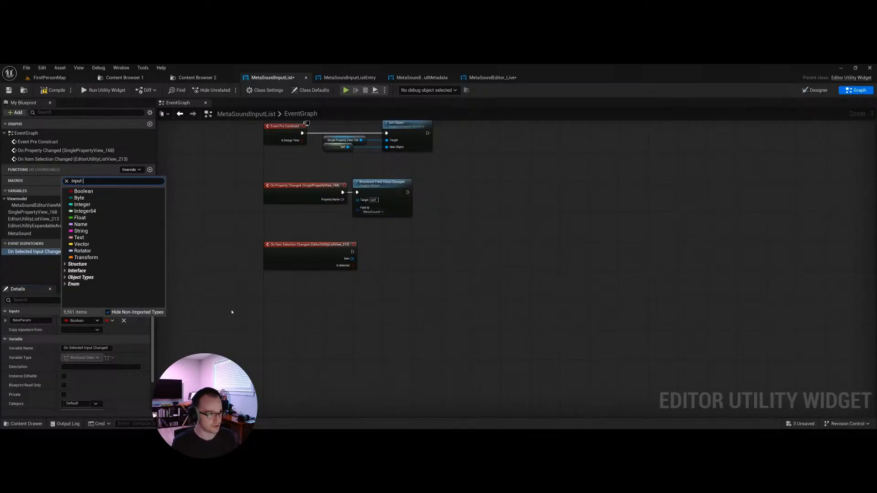
{"action": "type", "text": "editorv"}
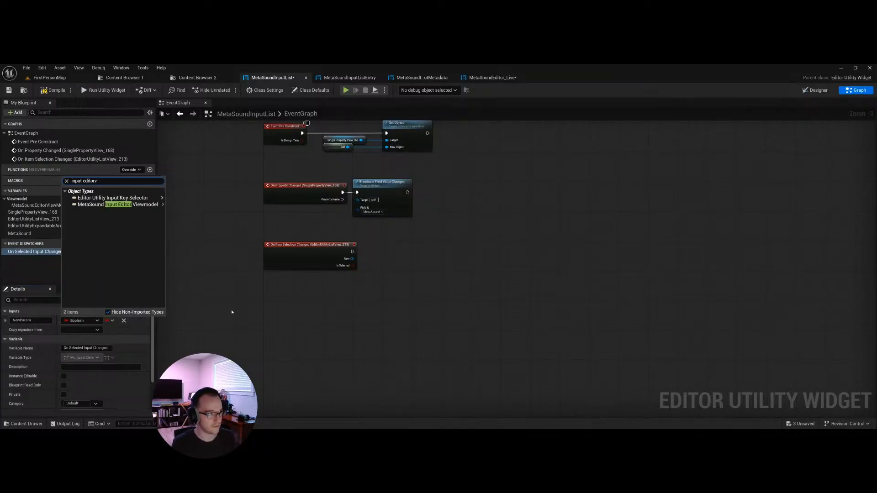
{"action": "mouse_move", "coordinate": [118, 205]}
{"action": "left_click", "coordinate": [183, 197]}
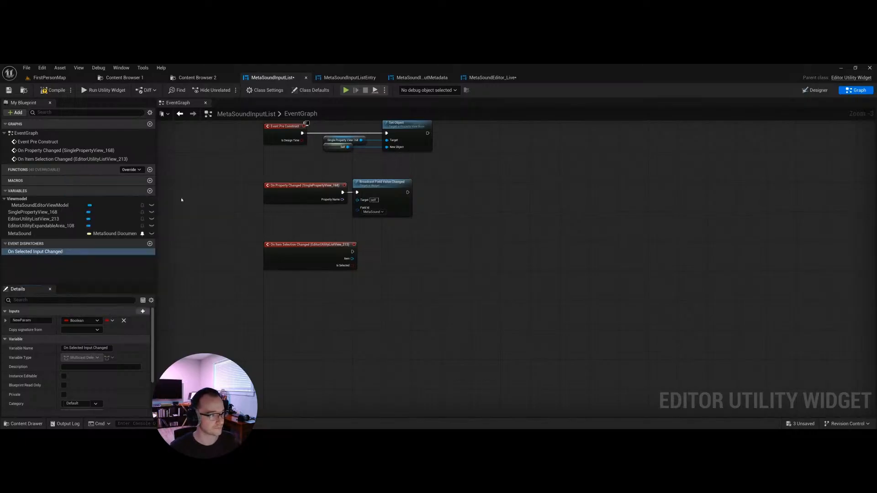
{"action": "left_click", "coordinate": [25, 320]}
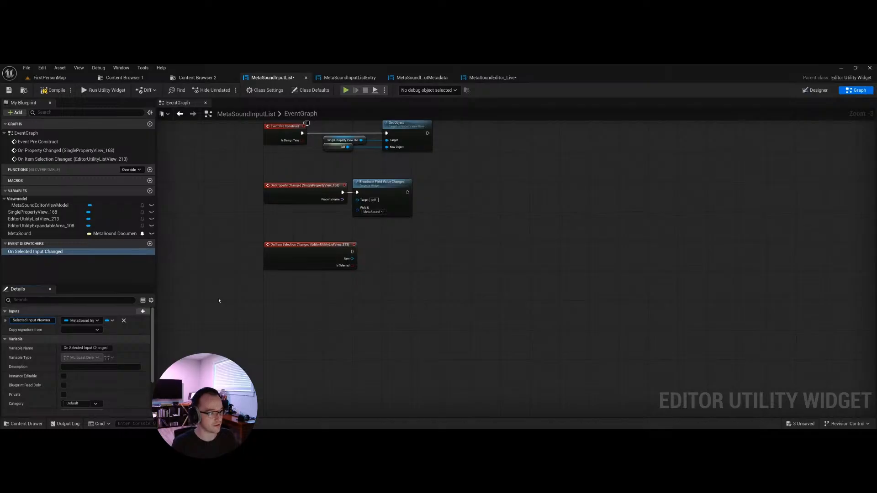
{"action": "key", "text": "Return"}
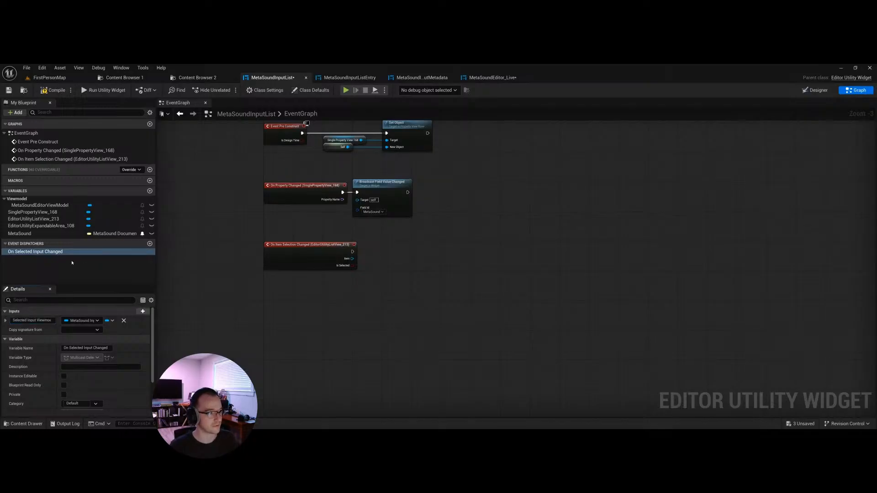
Step: Place a call to On Selected Input Changed and run it from the On Item Selection Changed event
{"action": "left_click_drag", "start_coordinate": [36, 252], "coordinate": [446, 260]}
{"action": "left_click", "coordinate": [391, 252]}
{"action": "left_click_drag", "start_coordinate": [352, 252], "coordinate": [412, 254]}
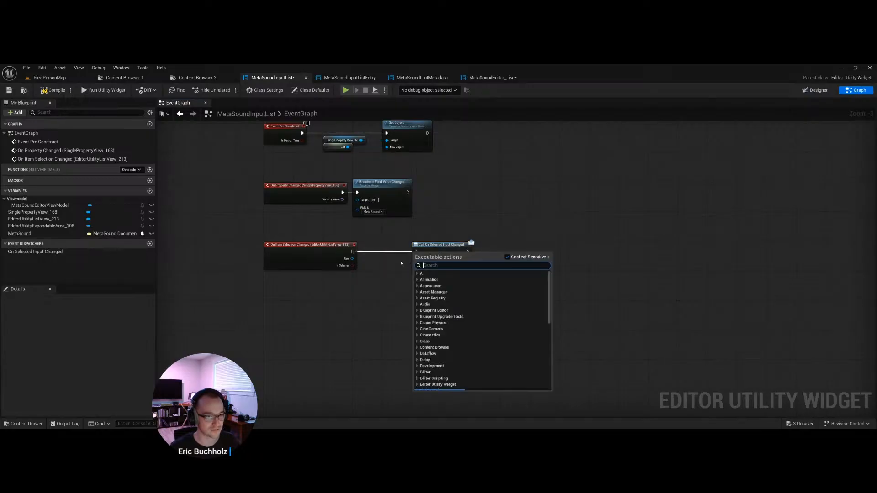
{"action": "left_click", "coordinate": [400, 262]}
{"action": "left_click_drag", "start_coordinate": [352, 251], "coordinate": [417, 252]}
Step: Cast the event's Item to MetaSoundInputEditorViewModel before the dispatcher call and feed the result into Selected Input Viewmodel
{"action": "left_click_drag", "start_coordinate": [349, 259], "coordinate": [373, 269]}
{"action": "left_click_drag", "start_coordinate": [443, 247], "coordinate": [490, 243]}
{"action": "left_click_drag", "start_coordinate": [465, 267], "coordinate": [388, 259]}
{"action": "type", "text": "cast"}
{"action": "key", "text": "Return"}
{"action": "left_click_drag", "start_coordinate": [495, 248], "coordinate": [455, 251]}
{"action": "left_click", "coordinate": [478, 302]}
{"action": "right_click_drag", "start_coordinate": [477, 304], "coordinate": [444, 327]}
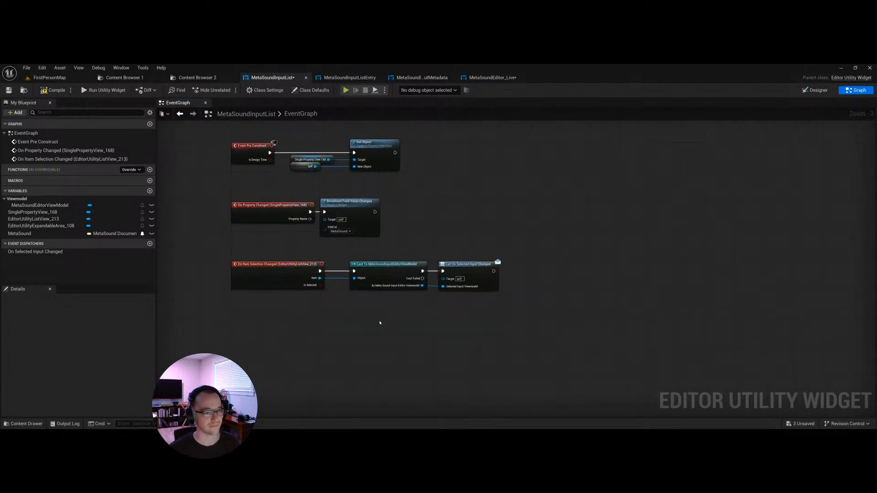
Step: Compile and save the MetaSoundInputList widget
{"action": "scroll", "coordinate": [284, 313], "scroll_direction": "up", "scroll_amount": 3}
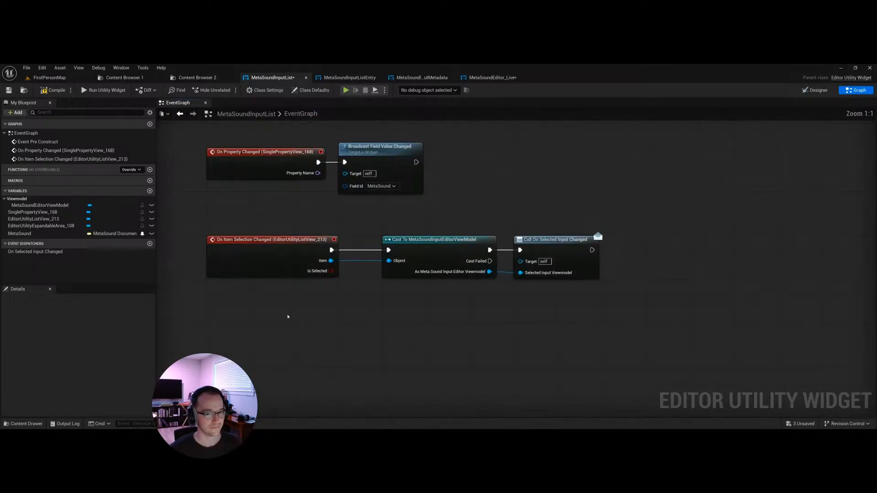
{"action": "right_click_drag", "start_coordinate": [296, 314], "coordinate": [330, 309]}
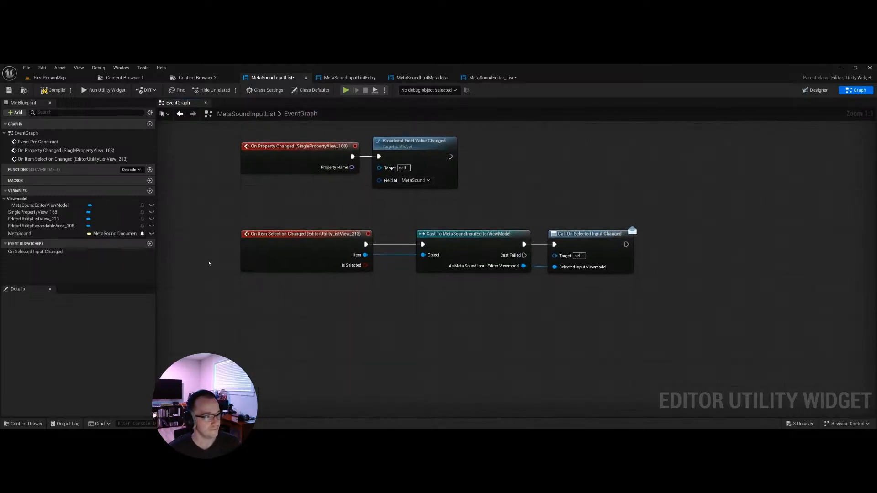
{"action": "left_click", "coordinate": [57, 91]}
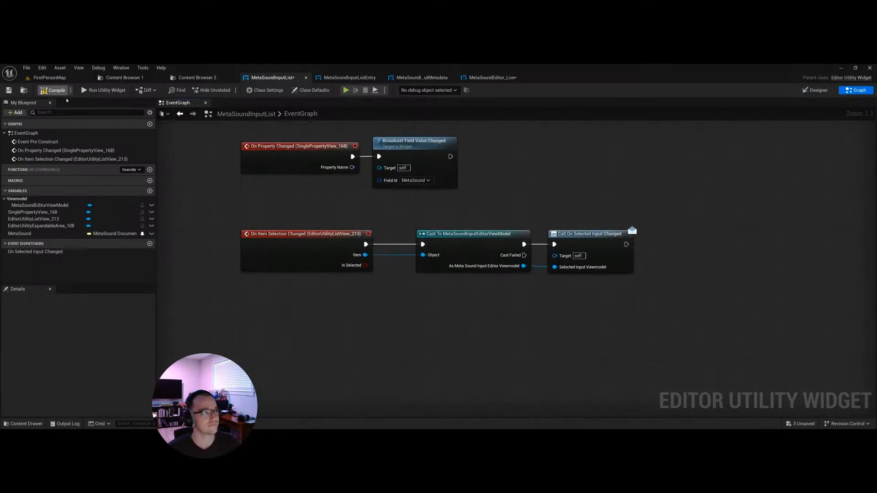
{"action": "left_click", "coordinate": [8, 91]}
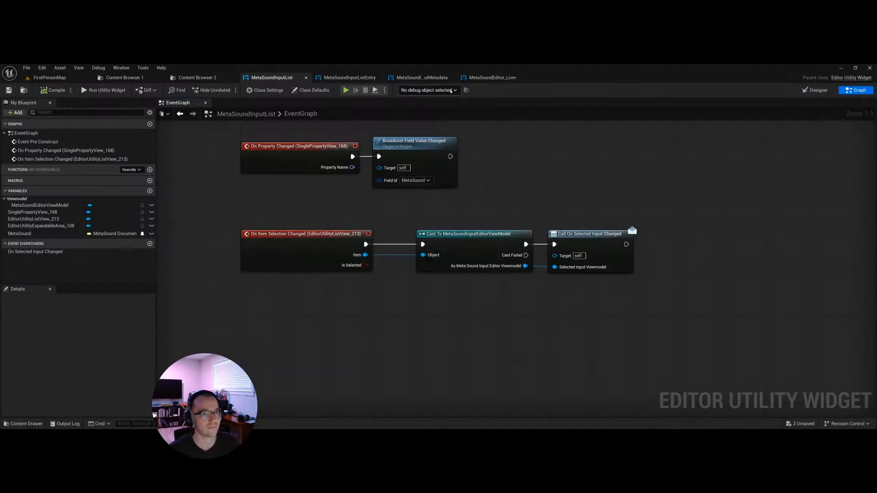
Step: Add an On Selected Input Changed event for the MetaSoundInputList instance in MetaSoundEditor_Live
{"action": "left_click", "coordinate": [484, 78]}
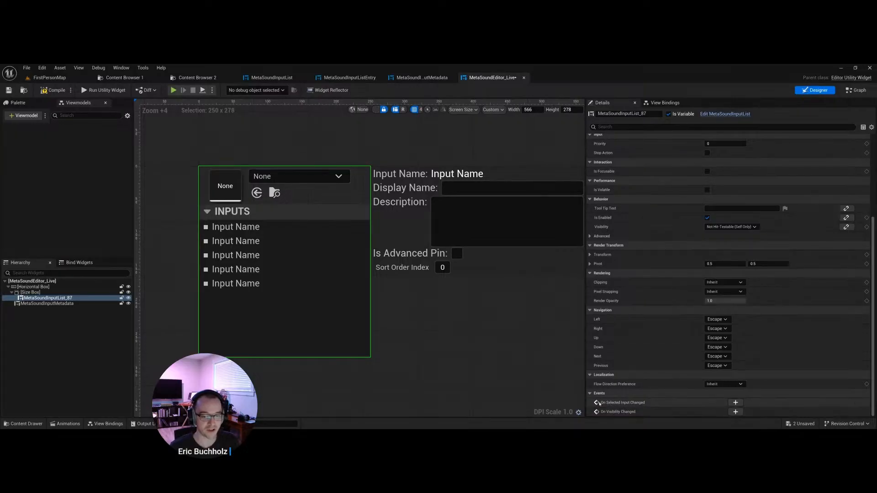
{"action": "scroll", "coordinate": [359, 292], "scroll_direction": "down", "scroll_amount": 3}
{"action": "scroll", "coordinate": [328, 274], "scroll_direction": "up", "scroll_amount": 3}
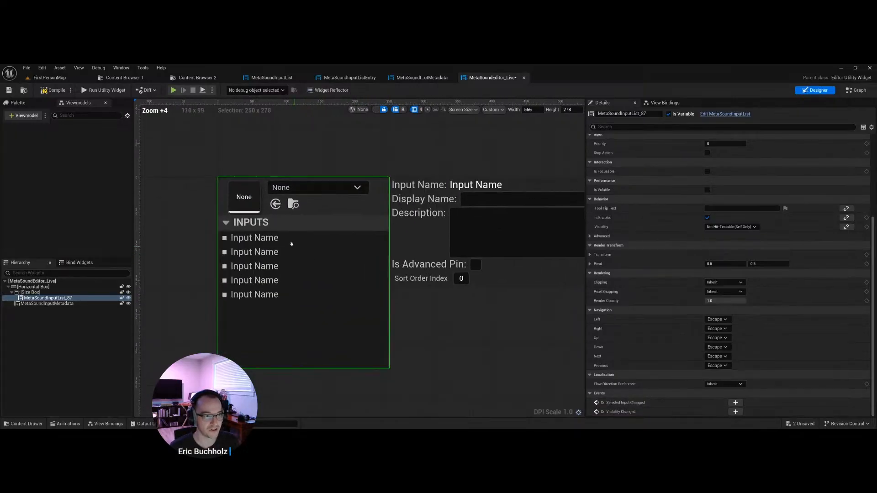
{"action": "right_click_drag", "start_coordinate": [292, 245], "coordinate": [267, 223]}
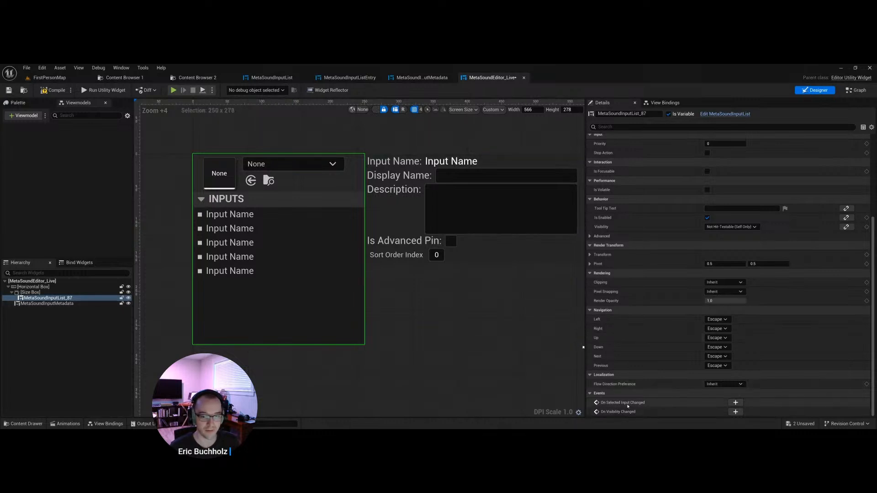
{"action": "left_click", "coordinate": [735, 403]}
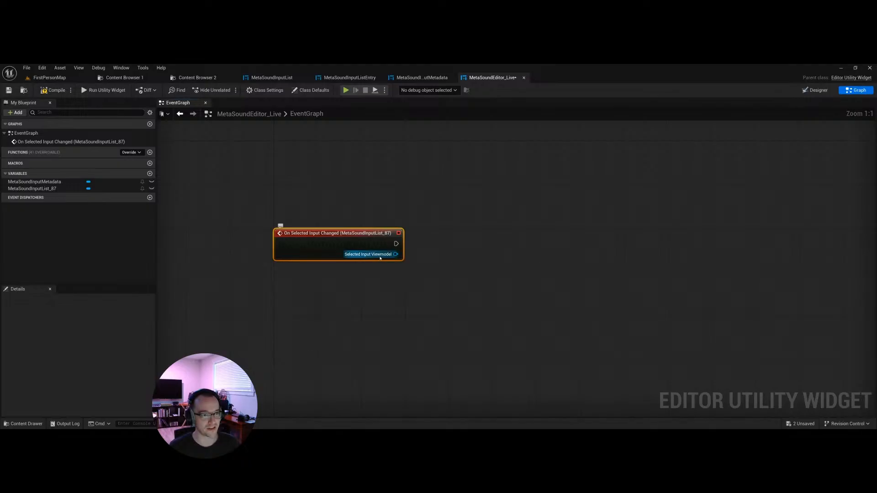
{"action": "left_click", "coordinate": [387, 272]}
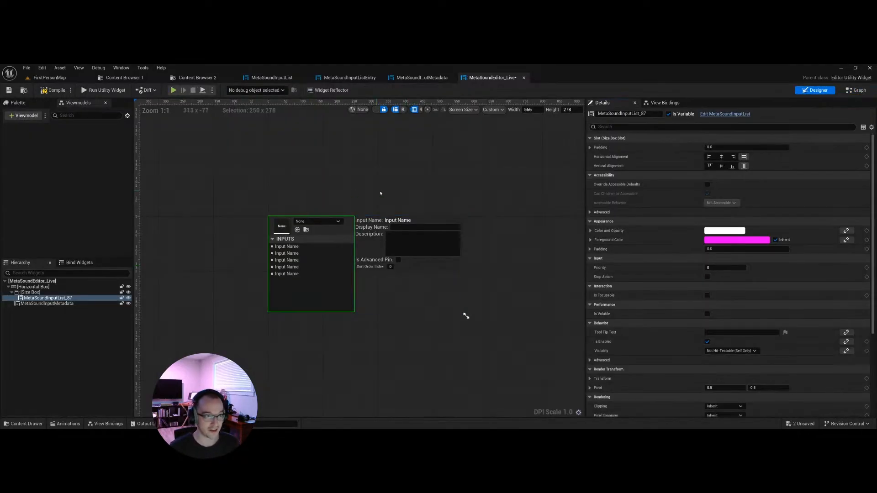
Step: Add a MetaSoundInputMetadata reference to the MetaSoundEditor_Live event graph and search its actions for a viewmodel setter
{"action": "left_click", "coordinate": [417, 254]}
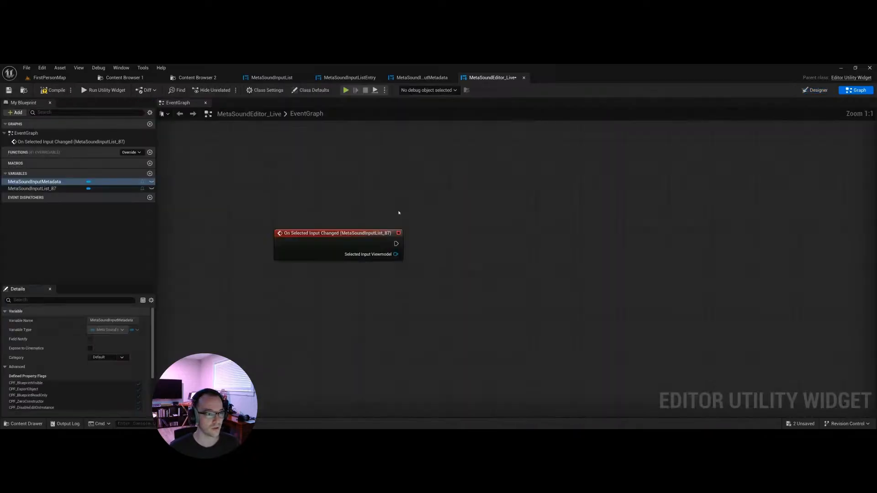
{"action": "left_click_drag", "start_coordinate": [88, 188], "coordinate": [452, 256]}
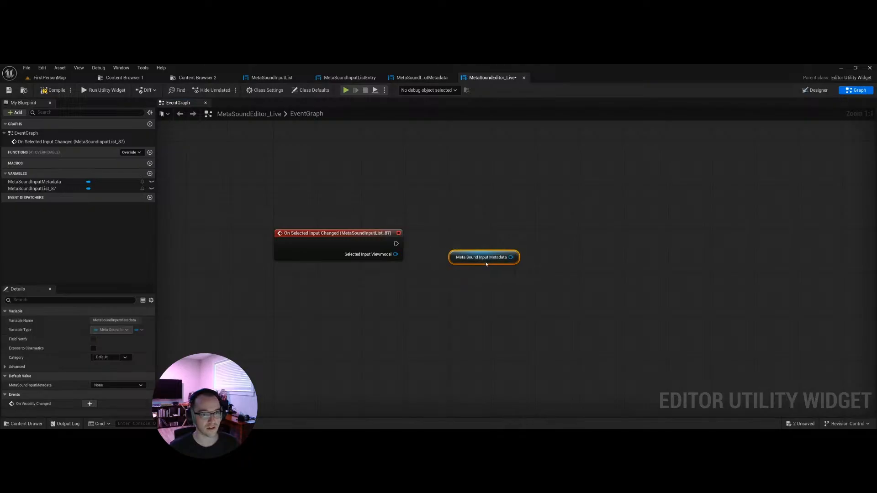
{"action": "left_click_drag", "start_coordinate": [511, 257], "coordinate": [539, 254]}
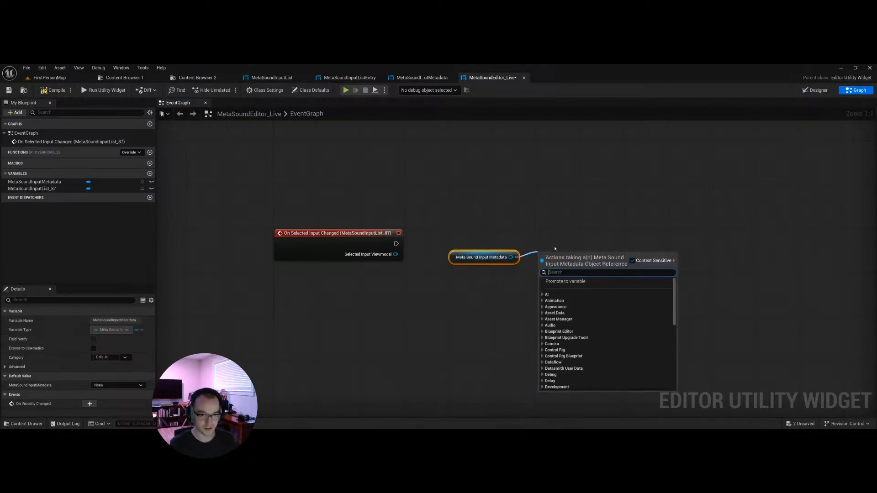
{"action": "type", "text": "set viewmod"}
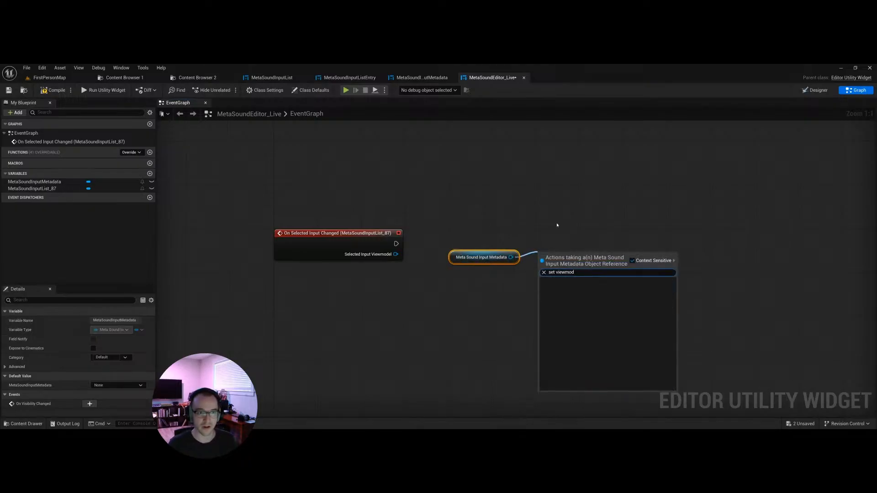
{"action": "key", "text": "Escape"}
Step: Enable Create Public Setter for MetaSoundInputEditorViewModel in the MetaSoundInputMetadata widget, and compile and save that widget
{"action": "left_click", "coordinate": [421, 78]}
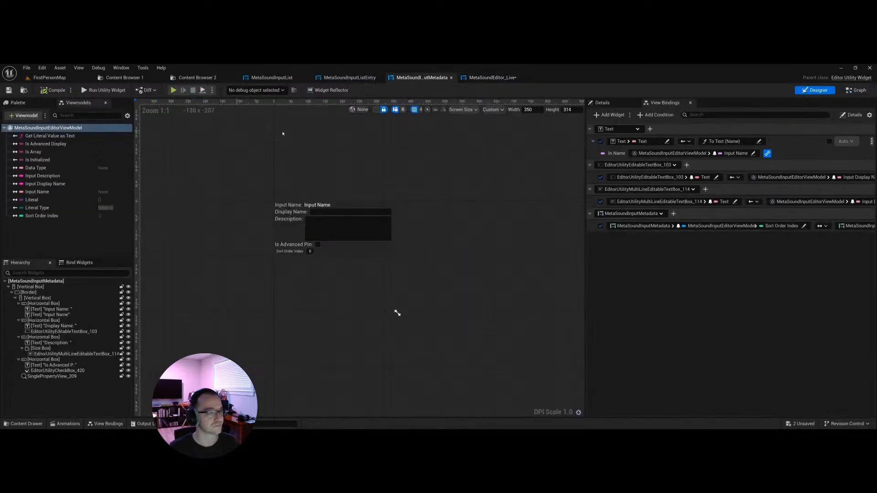
{"action": "left_click", "coordinate": [603, 103]}
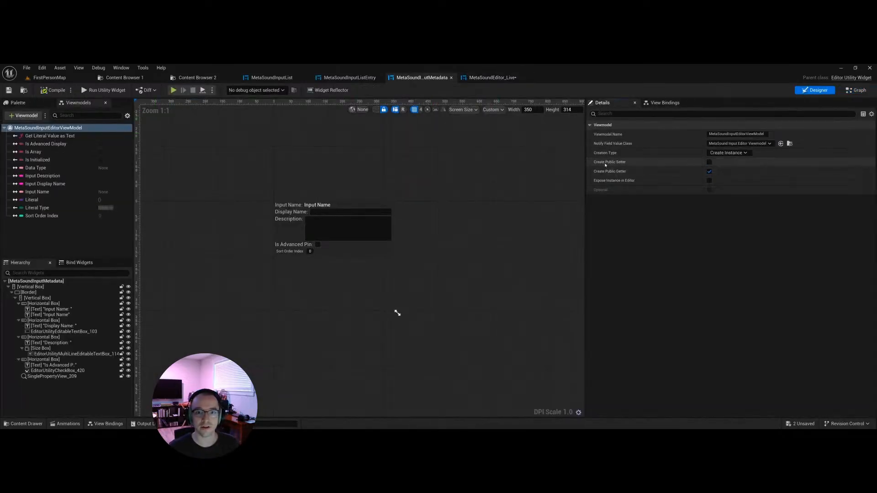
{"action": "left_click", "coordinate": [709, 162]}
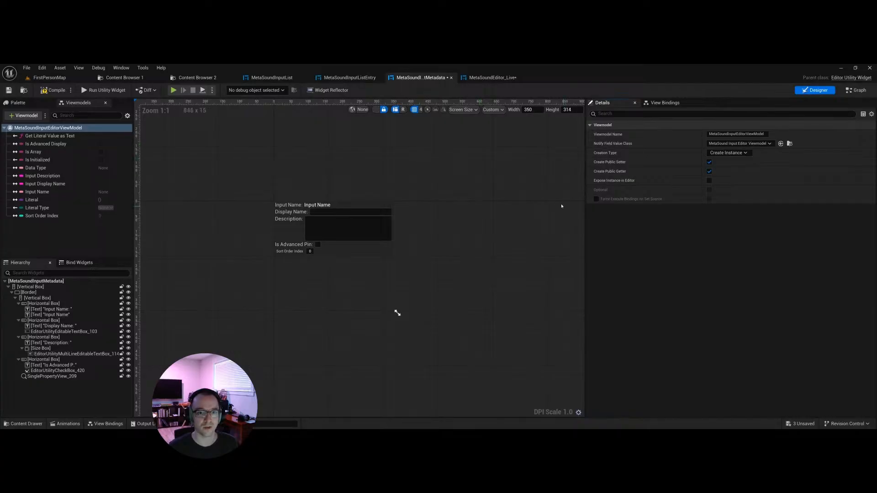
{"action": "left_click", "coordinate": [53, 90]}
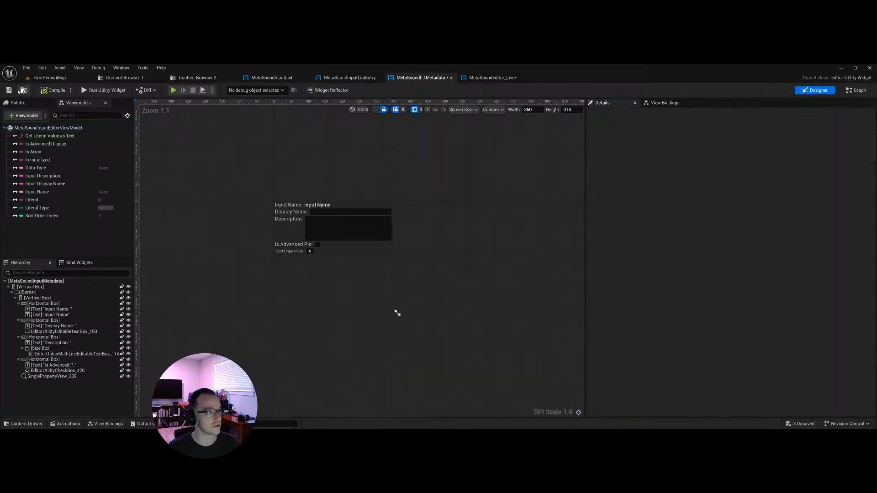
Step: Call Set Meta Sound Input Editor View Model on the metadata reference from On Selected Input Changed, feeding Selected Input Viewmodel into Viewmodel
{"action": "left_click", "coordinate": [486, 77]}
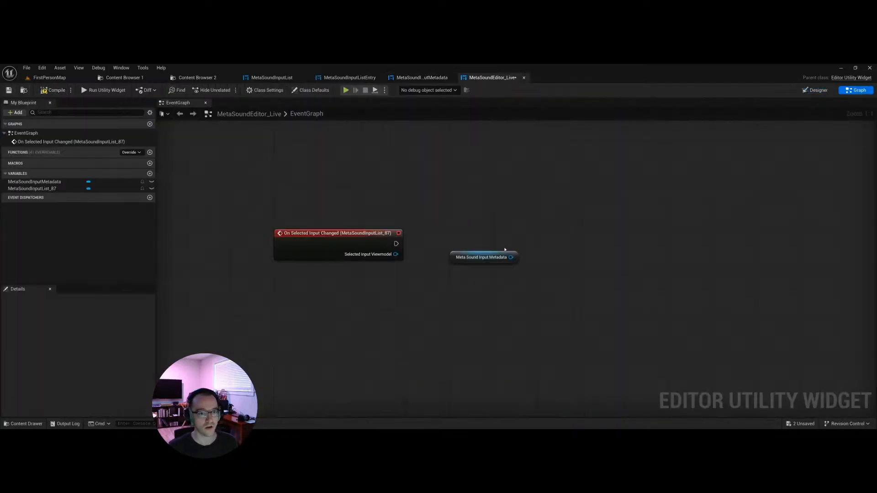
{"action": "left_click_drag", "start_coordinate": [511, 257], "coordinate": [575, 245]}
{"action": "type", "text": "set viewmodel"}
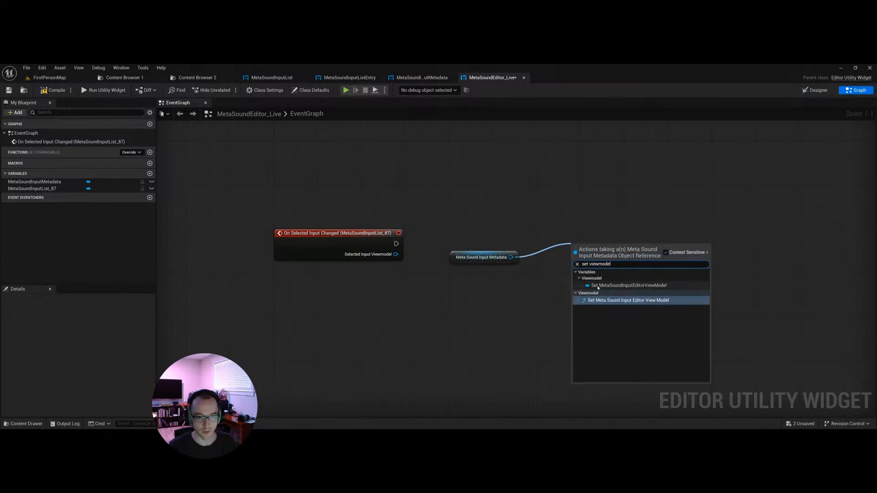
{"action": "left_click", "coordinate": [604, 301]}
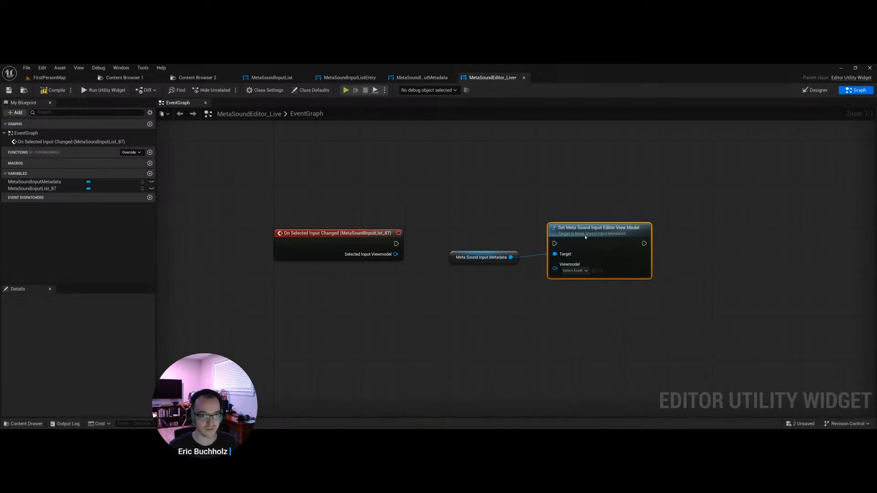
{"action": "left_click_drag", "start_coordinate": [517, 244], "coordinate": [544, 268]}
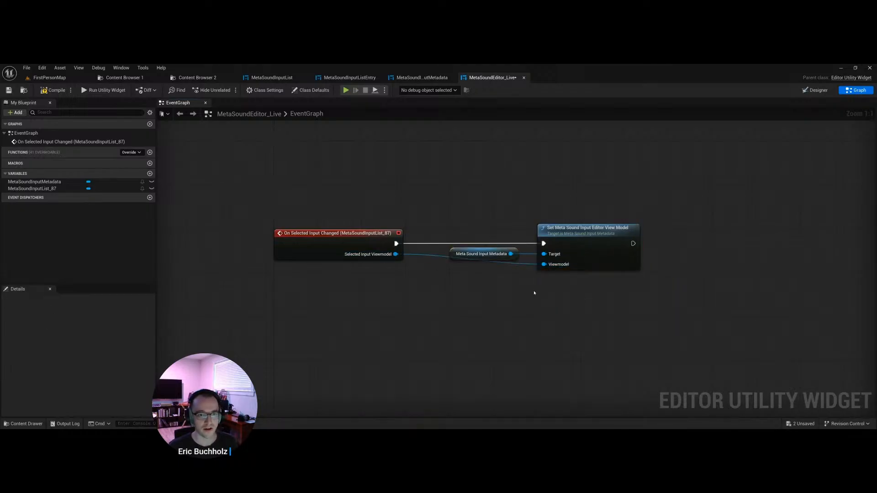
{"action": "scroll", "coordinate": [535, 293], "scroll_direction": "down", "scroll_amount": 2}
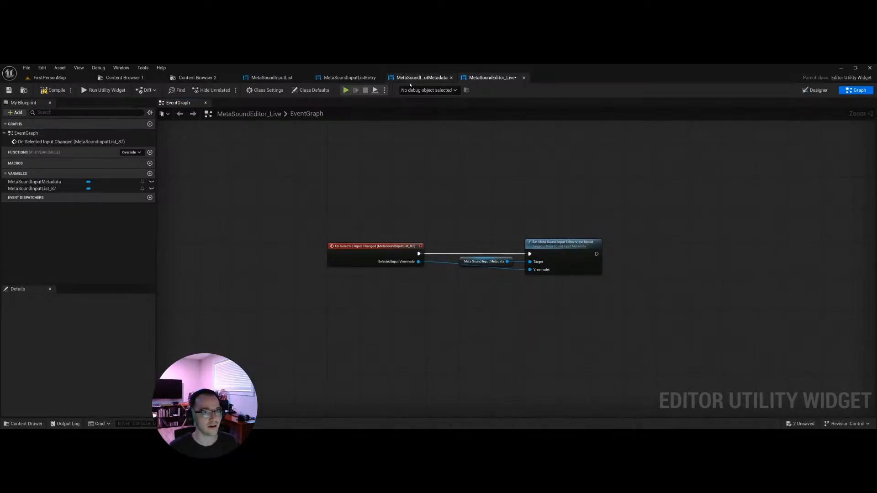
Step: Override Force Execute Bindings on Set Source for the MetaSoundInputMetadata widget's viewmodel and save the widget
{"action": "left_click", "coordinate": [421, 78]}
{"action": "left_click", "coordinate": [665, 103]}
{"action": "left_click", "coordinate": [602, 102]}
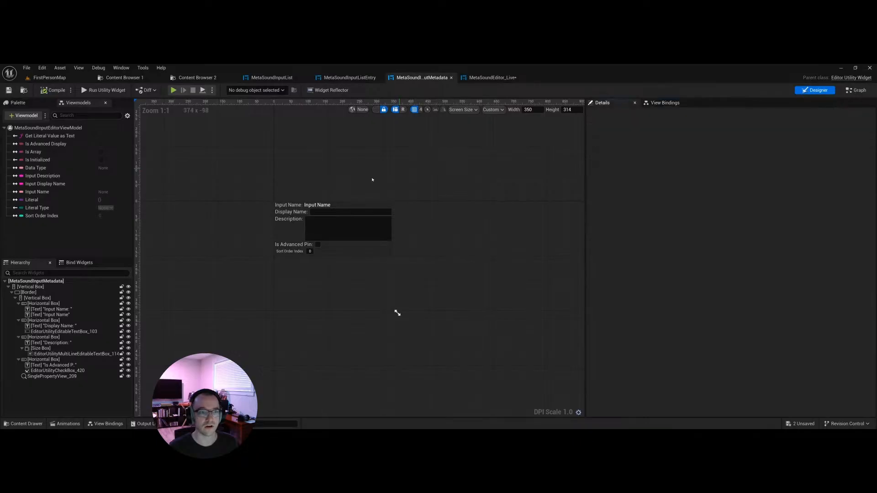
{"action": "left_click", "coordinate": [84, 129]}
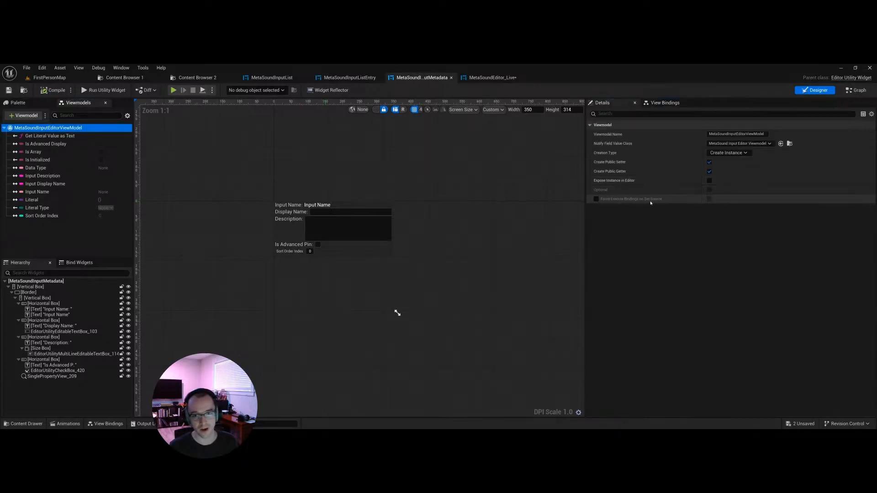
{"action": "left_click", "coordinate": [596, 199]}
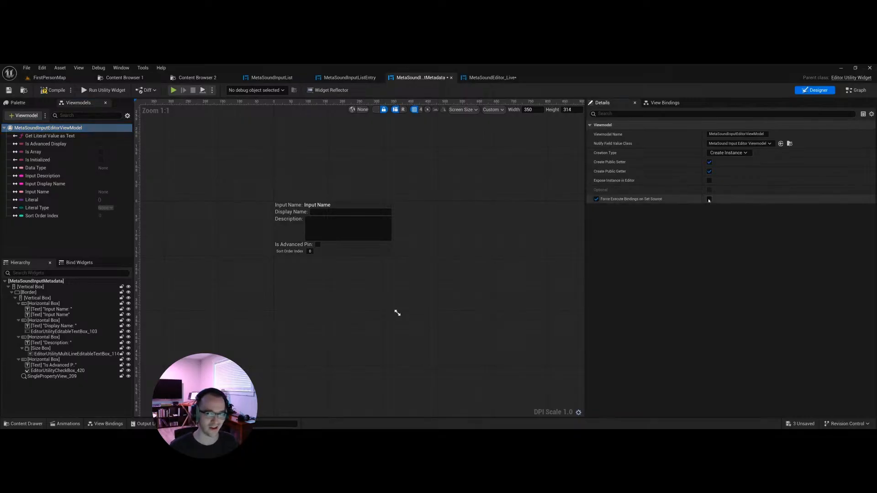
{"action": "key", "text": "ctrl+s"}
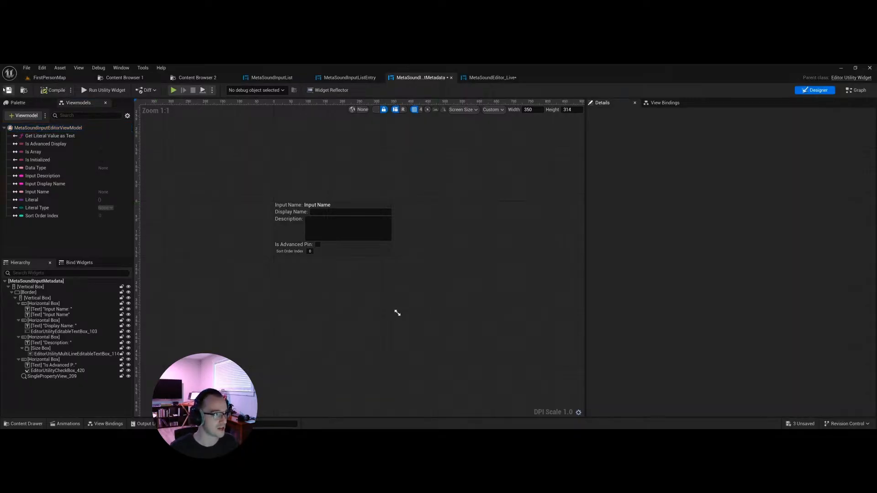
{"action": "scroll", "coordinate": [331, 221], "scroll_direction": "up", "scroll_amount": 2}
{"action": "right_click_drag", "start_coordinate": [331, 220], "coordinate": [368, 224]}
{"action": "left_click", "coordinate": [367, 224]}
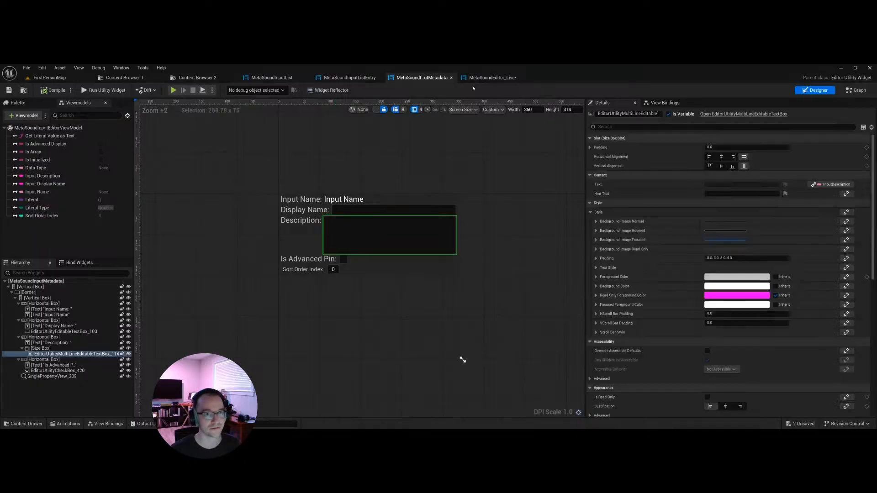
Step: Compile and save the MetaSoundEditor_Live widget
{"action": "left_click", "coordinate": [492, 78]}
{"action": "left_click", "coordinate": [58, 91]}
{"action": "key", "text": "ctrl+s"}
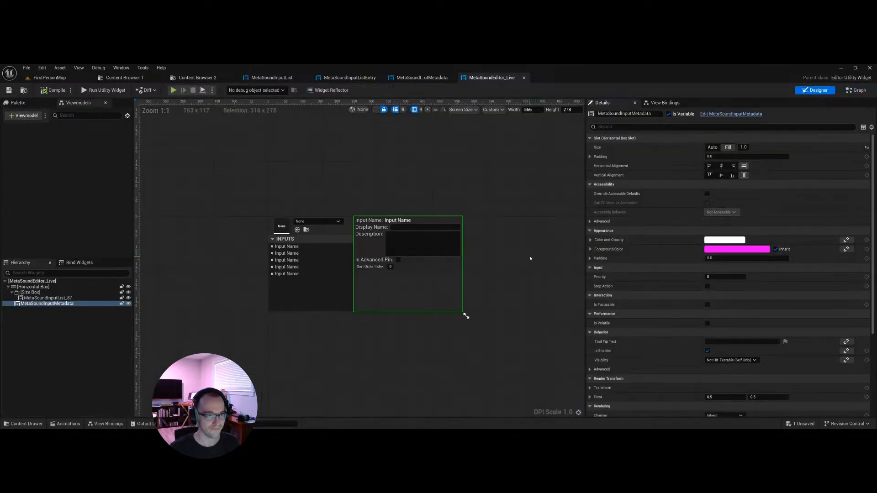
Step: Run MetaSoundEditor_Live with the MyPrototype asset to test the input list, and close the running widget
{"action": "scroll", "coordinate": [374, 274], "scroll_direction": "up", "scroll_amount": 2}
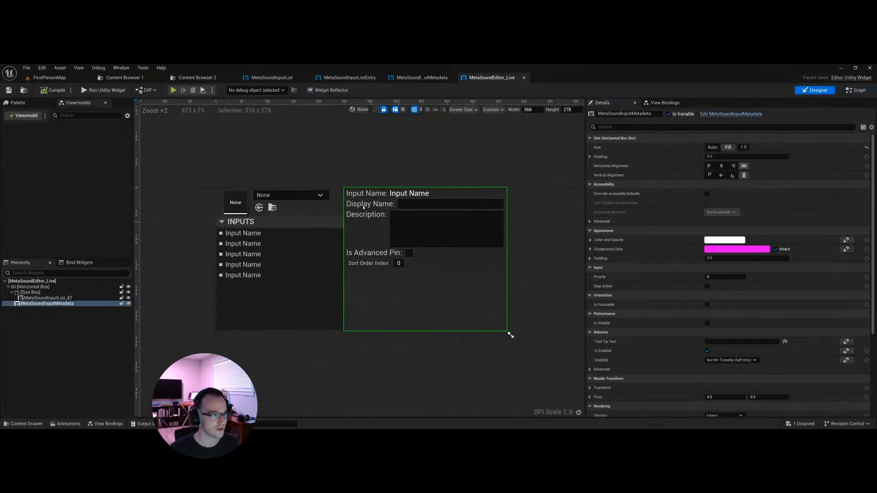
{"action": "left_click", "coordinate": [103, 90]}
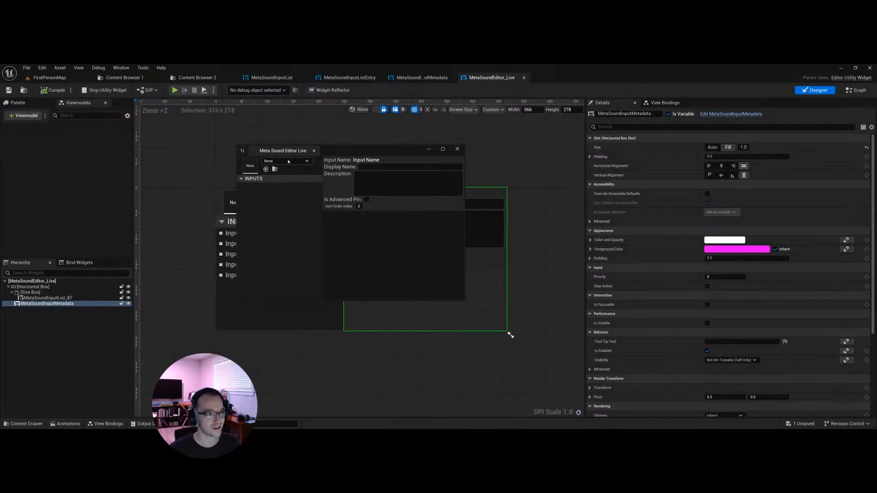
{"action": "left_click", "coordinate": [288, 161]}
{"action": "left_click", "coordinate": [307, 294]}
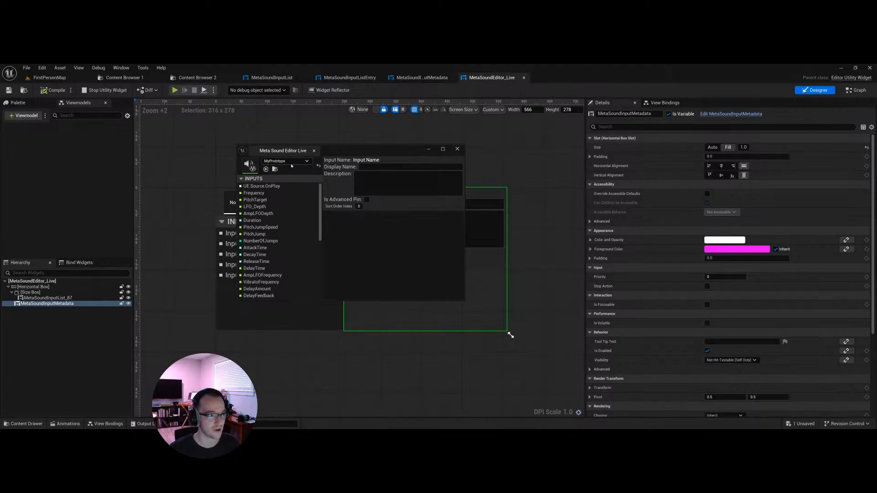
{"action": "left_click", "coordinate": [313, 150]}
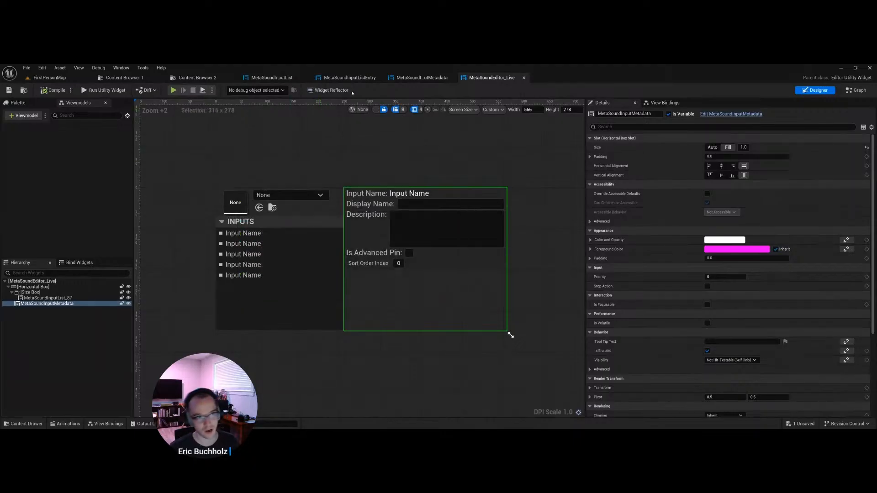
Step: Set a breakpoint on the Cast To MetaSoundInputEditorViewModel node in the MetaSoundInputList event graph
{"action": "left_click", "coordinate": [360, 81]}
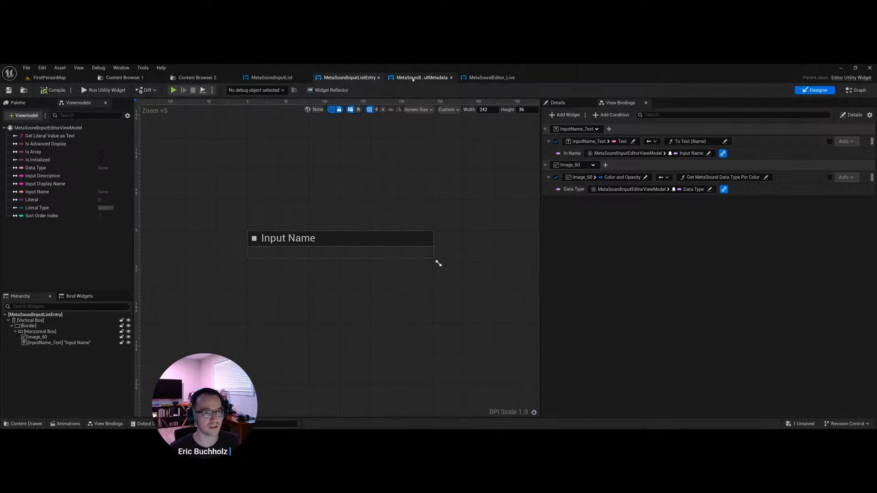
{"action": "left_click", "coordinate": [412, 79]}
{"action": "left_click", "coordinate": [281, 78]}
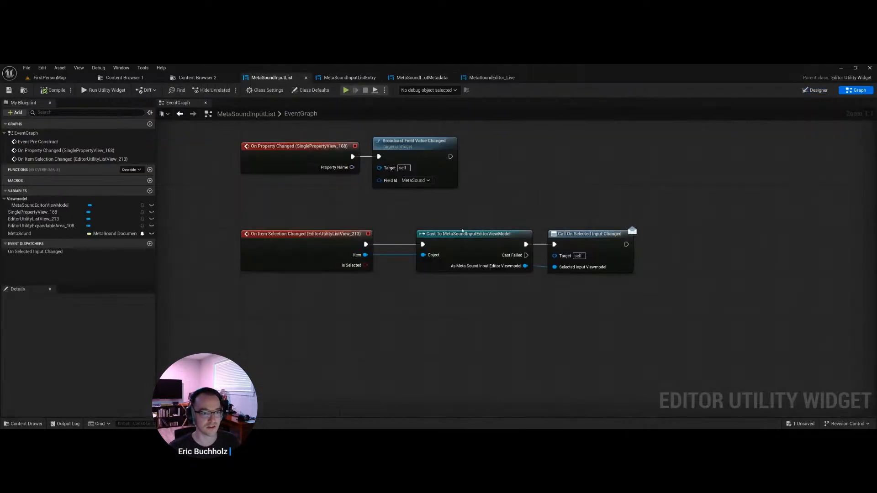
{"action": "left_click", "coordinate": [463, 232]}
{"action": "key", "text": "F9"}
{"action": "left_click", "coordinate": [472, 210]}
{"action": "left_click", "coordinate": [448, 240]}
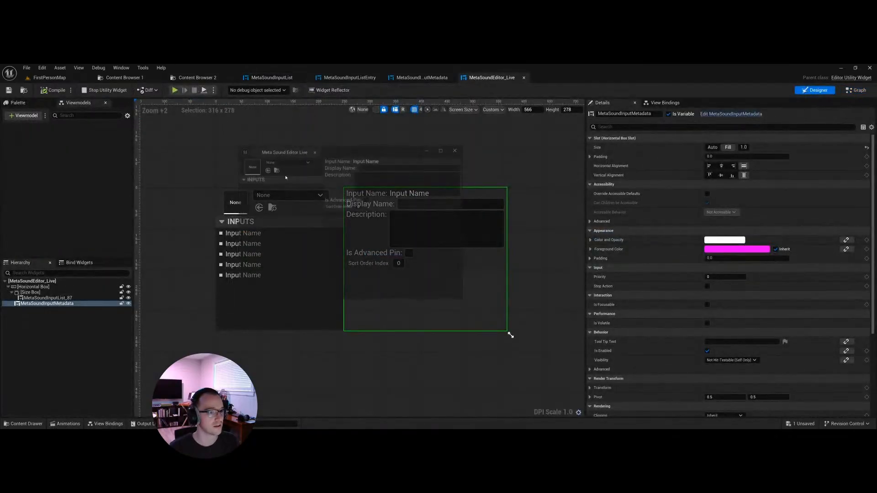
Step: Test the running widget with MSS_PlayRandom_Loop by selecting the VolumeBase input and stepping over the cast to the dispatcher call
{"action": "left_click", "coordinate": [274, 161]}
{"action": "scroll", "coordinate": [298, 268], "scroll_direction": "down", "scroll_amount": 5}
{"action": "left_click", "coordinate": [297, 286]}
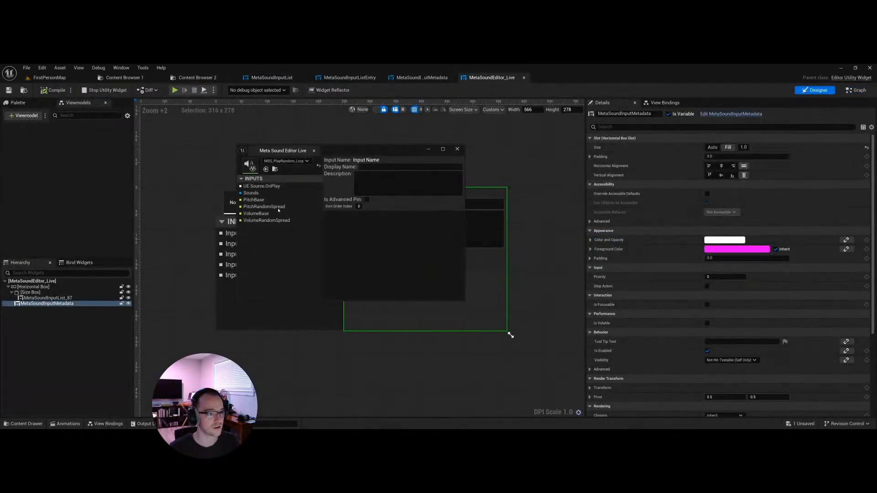
{"action": "left_click", "coordinate": [272, 215]}
{"action": "mouse_move", "coordinate": [590, 267]}
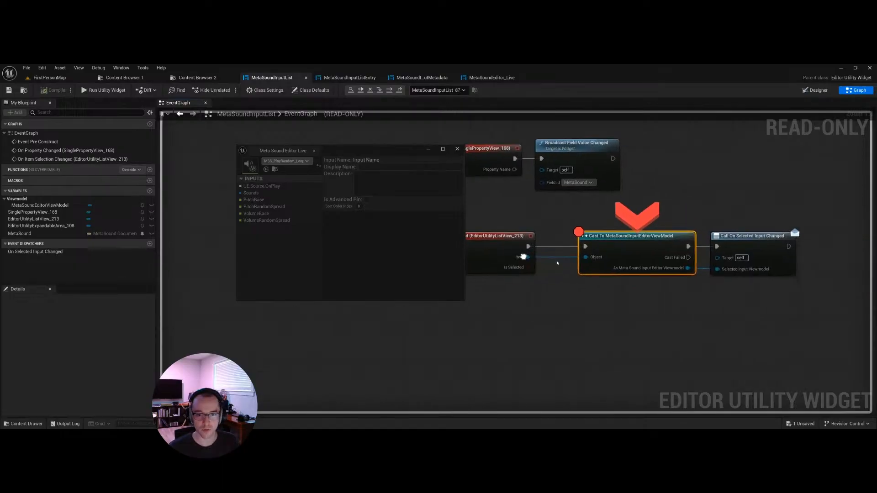
{"action": "key", "text": "F10"}
{"action": "right_click_drag", "start_coordinate": [552, 265], "coordinate": [847, 255]}
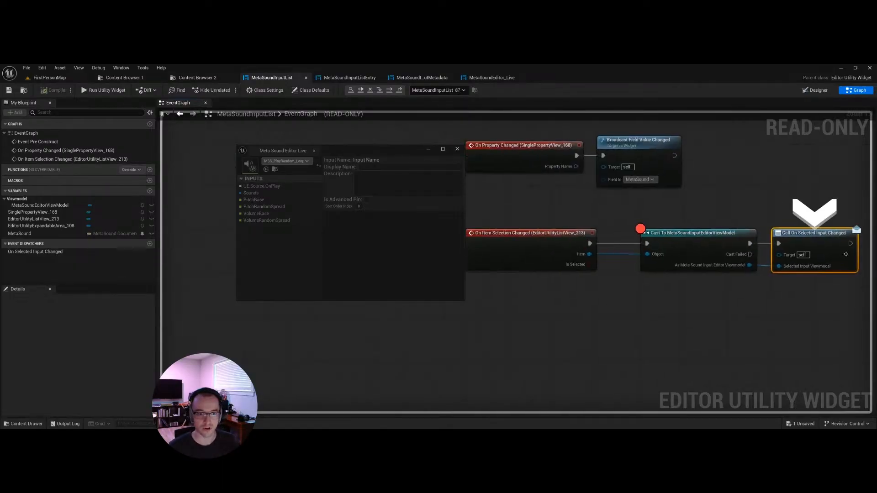
Step: Remove the breakpoint from the cast node and resume execution
{"action": "left_click", "coordinate": [694, 243]}
{"action": "key", "text": "F9"}
{"action": "left_click", "coordinate": [617, 217]}
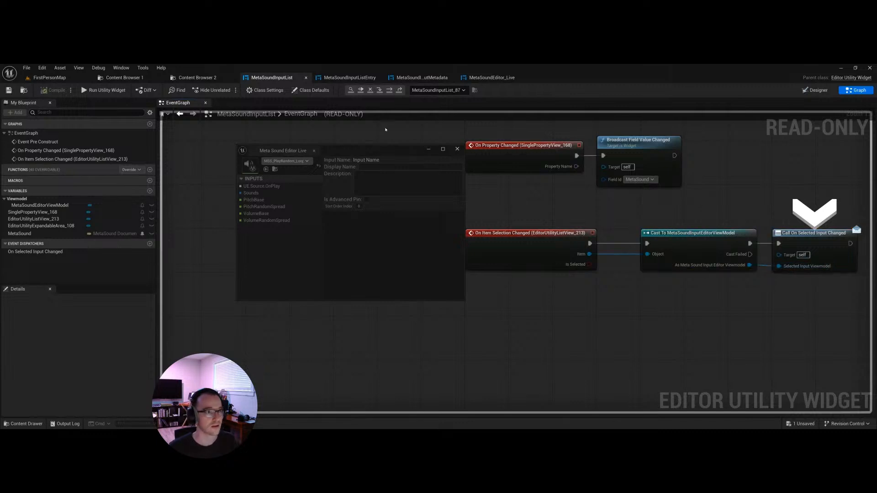
{"action": "left_click", "coordinate": [361, 89]}
{"action": "right_click_drag", "start_coordinate": [626, 209], "coordinate": [522, 216]}
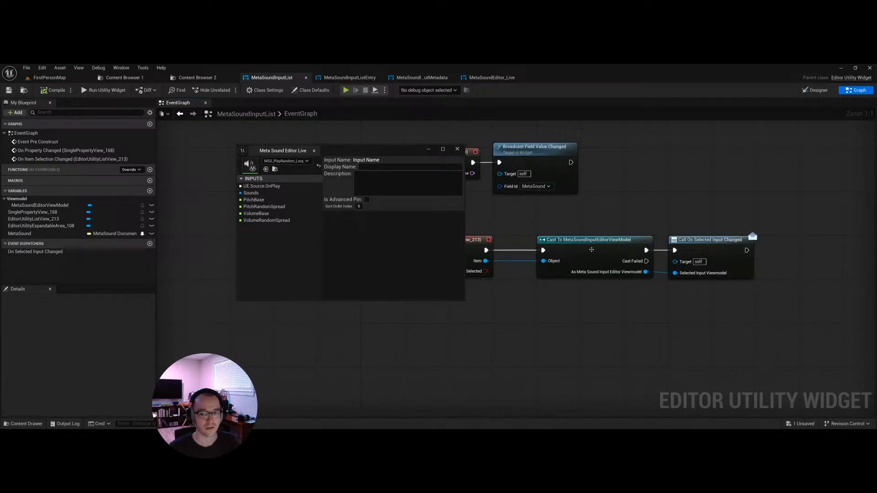
Step: Close the running widget and review the MetaSoundInputList graph and MetaSoundInputMetadata widget before returning to MetaSoundEditor_Live
{"action": "left_click", "coordinate": [443, 150]}
{"action": "double_click", "coordinate": [460, 72]}
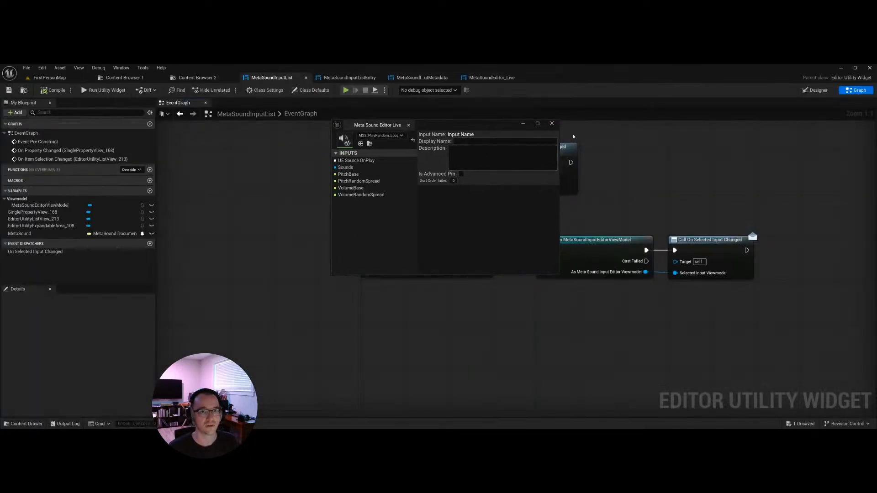
{"action": "right_click_drag", "start_coordinate": [657, 167], "coordinate": [572, 180]}
{"action": "right_click_drag", "start_coordinate": [467, 150], "coordinate": [431, 177]}
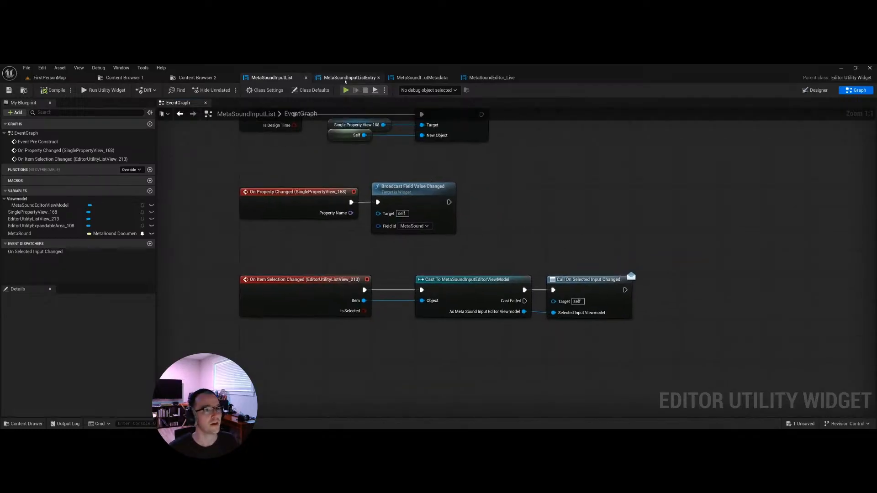
{"action": "left_click", "coordinate": [431, 79]}
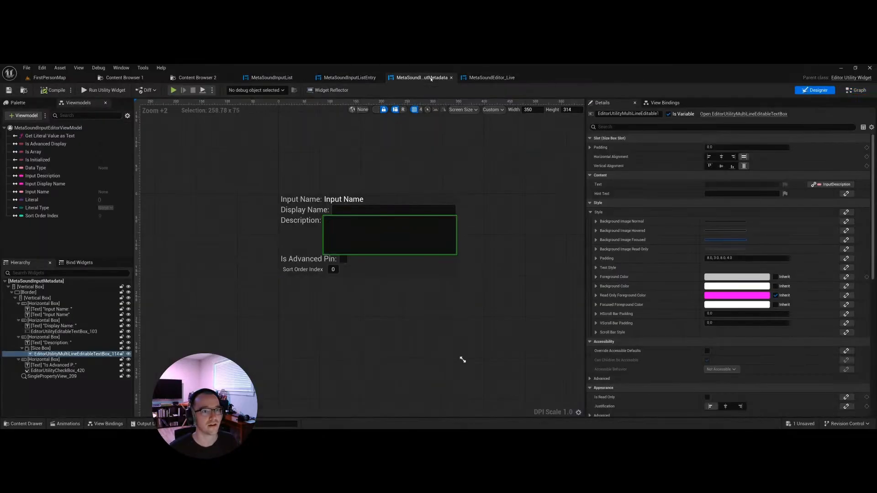
{"action": "left_click", "coordinate": [492, 77]}
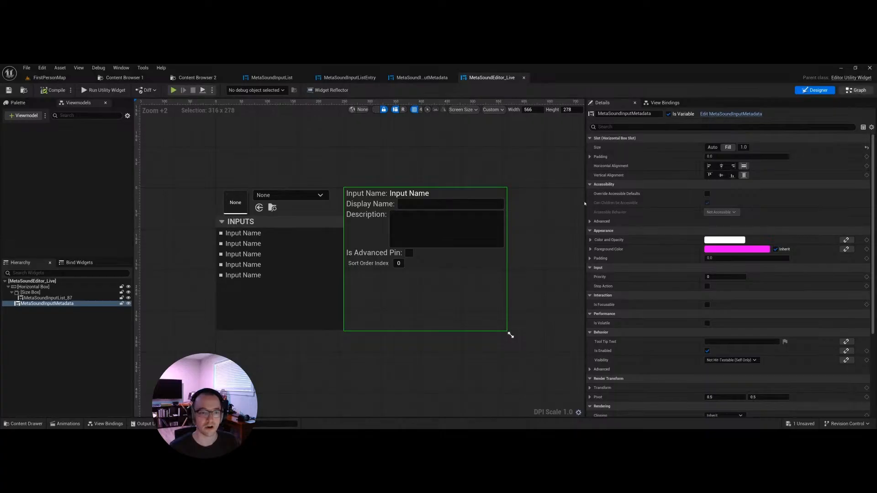
Step: Set a breakpoint on the Set Meta Sound Input Editor View Model node in the MetaSoundEditor_Live event graph
{"action": "left_click", "coordinate": [855, 91]}
{"action": "right_click_drag", "start_coordinate": [521, 272], "coordinate": [457, 234]}
{"action": "left_click", "coordinate": [481, 203]}
{"action": "key", "text": "F9"}
{"action": "left_click", "coordinate": [463, 174]}
{"action": "right_click_drag", "start_coordinate": [408, 162], "coordinate": [422, 185]}
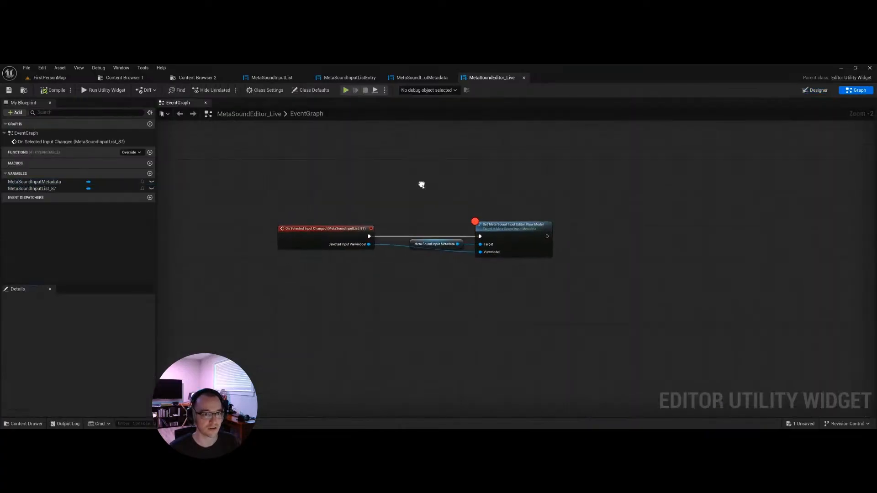
Step: Test the widget with MSP_SG_FM_Vibrato by selecting BaseFrequency, inspect the Viewmodel pin at the breakpoint, and end the debugging run
{"action": "left_click", "coordinate": [104, 90]}
{"action": "left_click", "coordinate": [380, 135]}
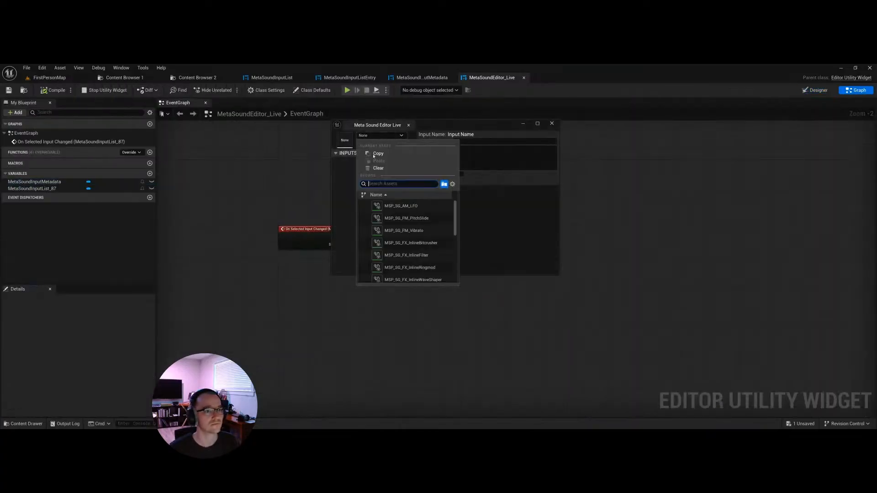
{"action": "left_click", "coordinate": [404, 230]}
{"action": "left_click", "coordinate": [364, 176]}
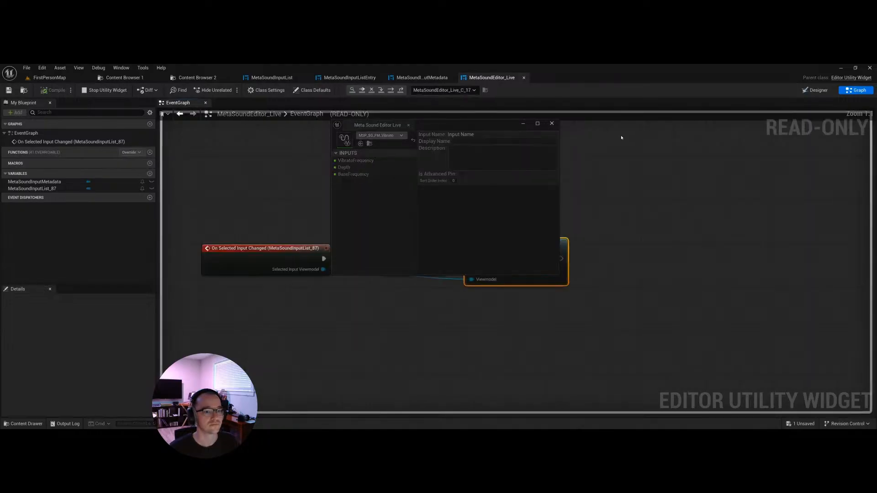
{"action": "left_click_drag", "start_coordinate": [449, 126], "coordinate": [230, 116]}
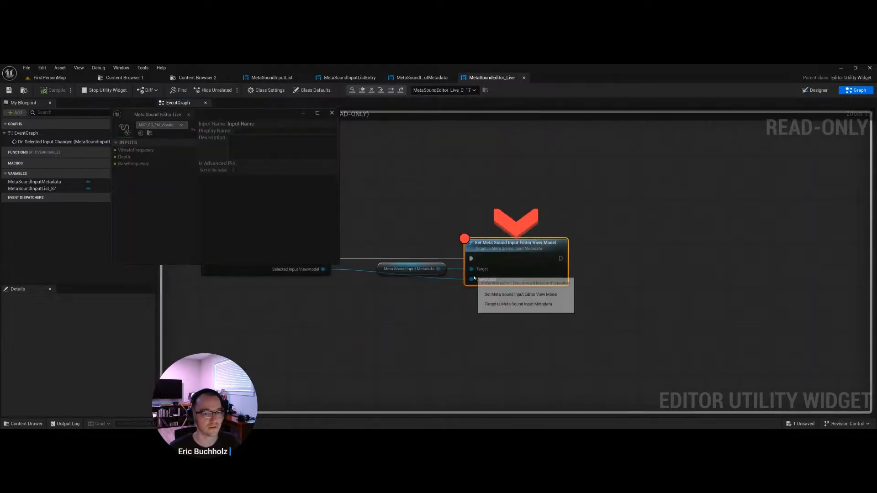
{"action": "mouse_move", "coordinate": [474, 279]}
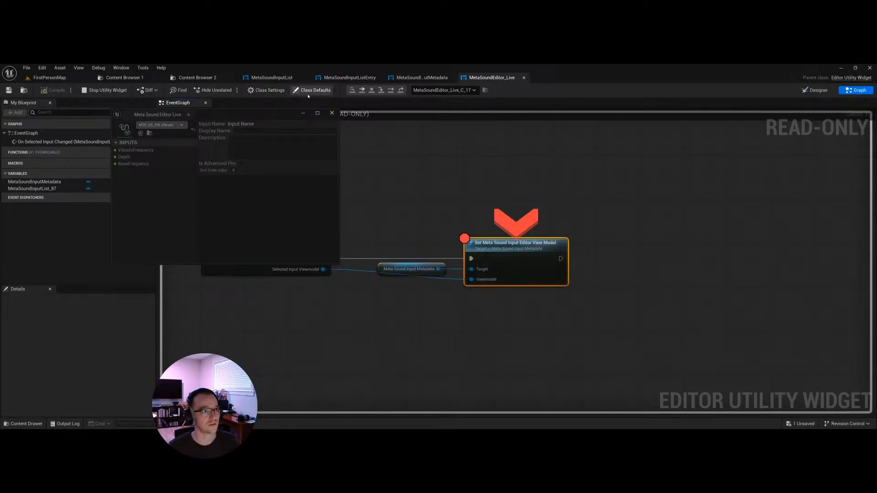
{"action": "left_click", "coordinate": [372, 90]}
{"action": "left_click", "coordinate": [332, 113]}
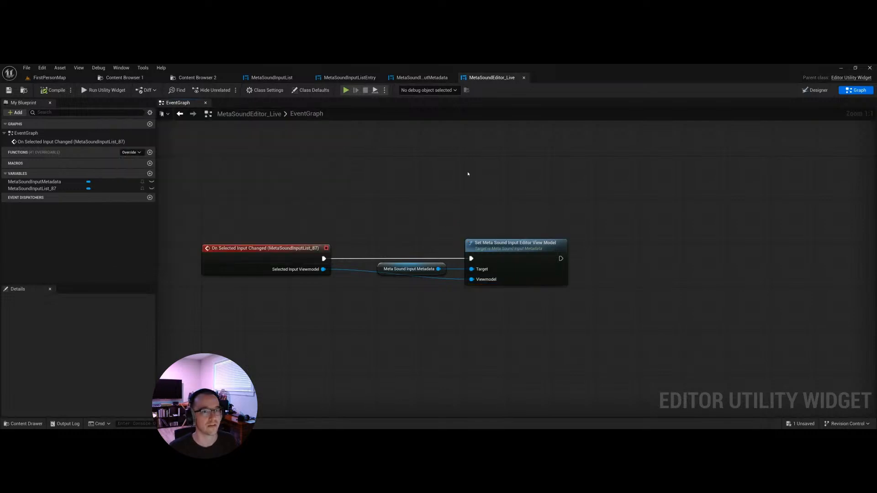
Step: Set the MetaSoundInputEditorViewModel creation type to Manual in MetaSoundInputMetadata, keeping Force Execute Bindings on Set Source enabled, and compile and save the widget
{"action": "left_click", "coordinate": [420, 78]}
{"action": "right_click_drag", "start_coordinate": [418, 159], "coordinate": [412, 162]}
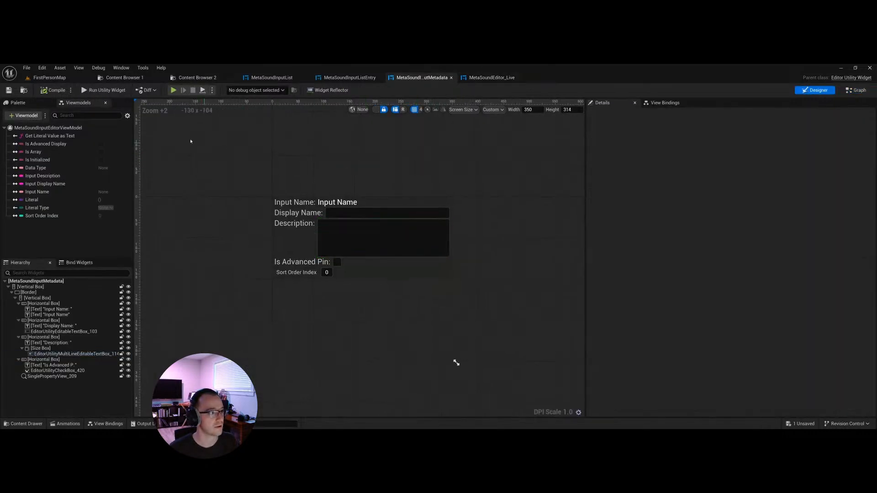
{"action": "left_click", "coordinate": [77, 129]}
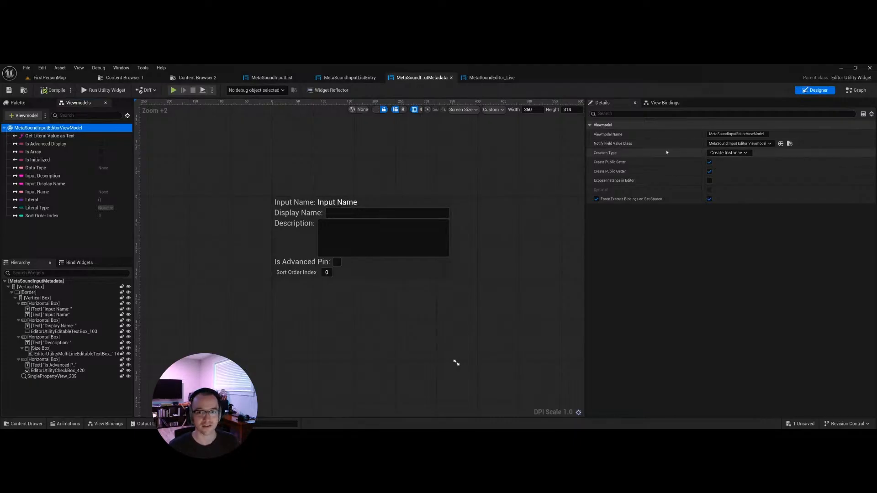
{"action": "left_click", "coordinate": [726, 153]}
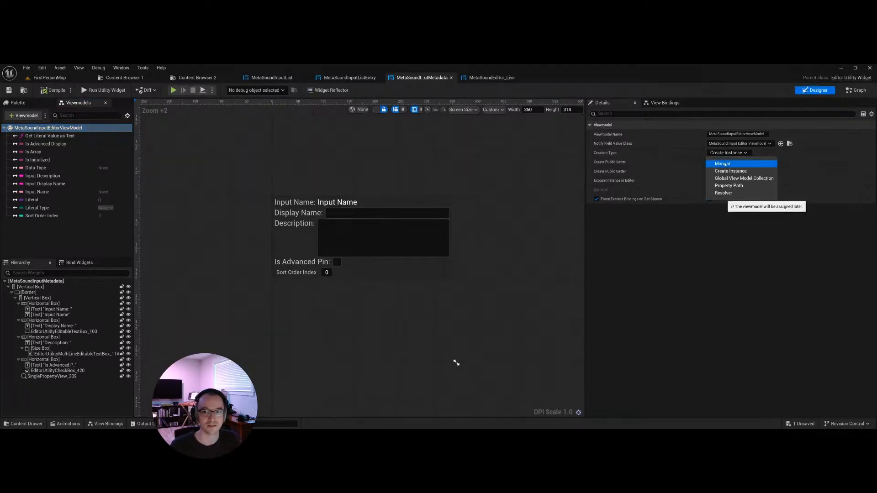
{"action": "left_click", "coordinate": [722, 161]}
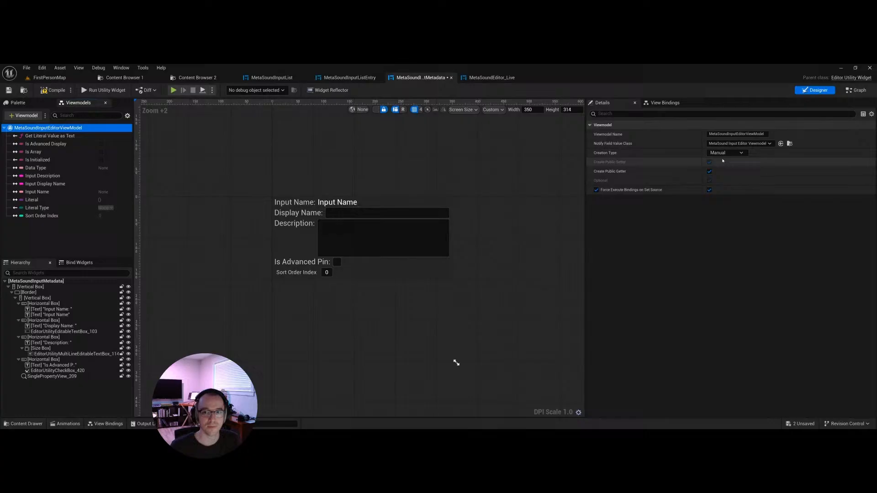
{"action": "left_click", "coordinate": [596, 190]}
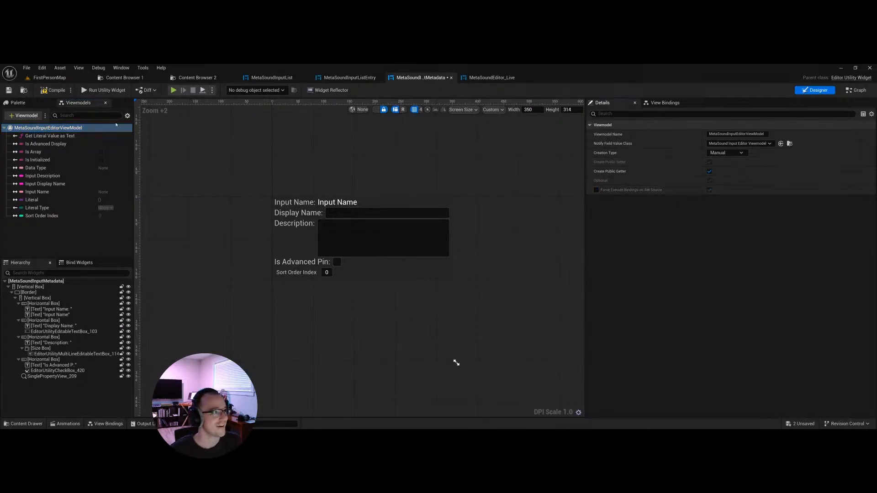
{"action": "left_click", "coordinate": [596, 190]}
{"action": "left_click", "coordinate": [54, 90]}
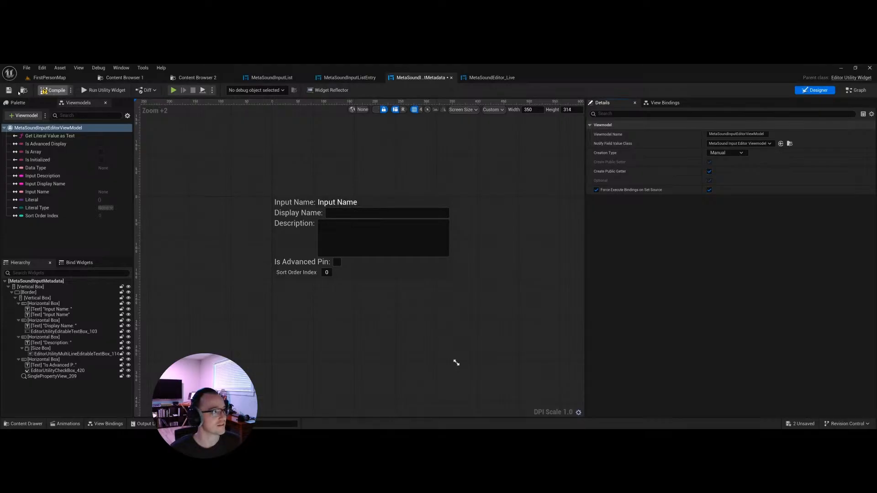
{"action": "left_click", "coordinate": [9, 91]}
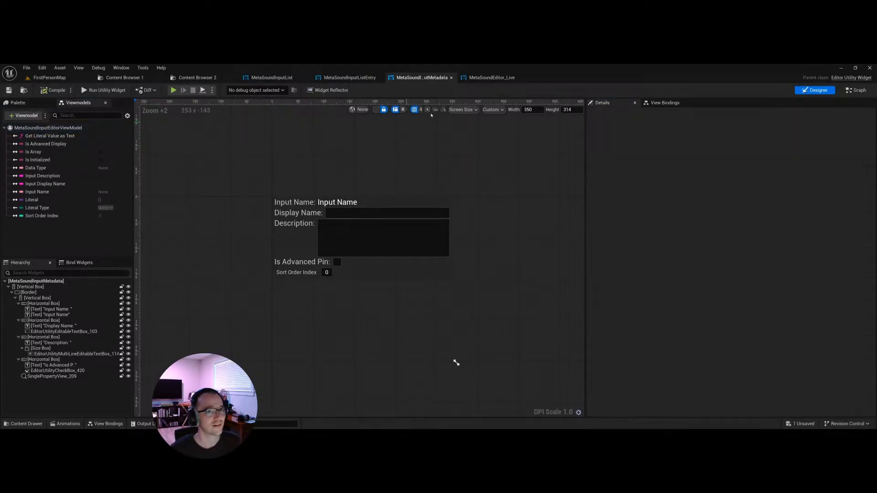
Step: Run the MetaSoundEditor_Live widget, load an MSP_SG_Generator asset to test the metadata panel, and close the widget
{"action": "left_click", "coordinate": [488, 78]}
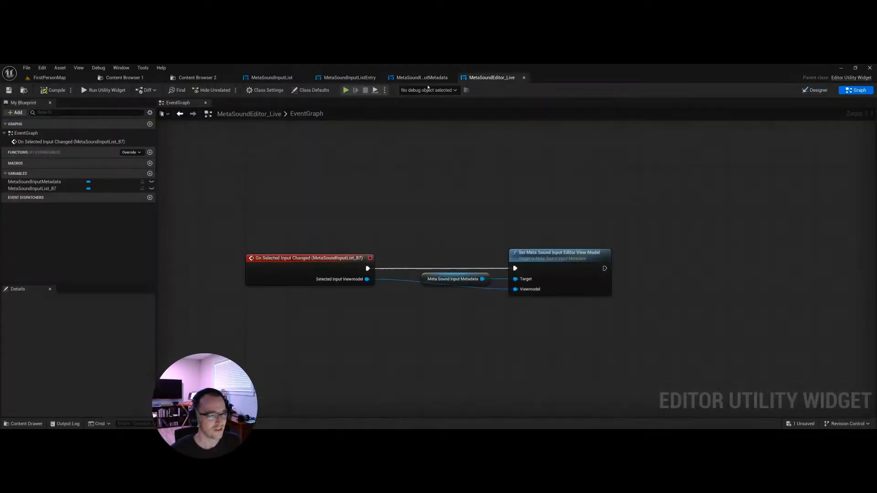
{"action": "left_click", "coordinate": [104, 90]}
{"action": "left_click", "coordinate": [160, 125]}
{"action": "scroll", "coordinate": [190, 228], "scroll_direction": "down", "scroll_amount": 6}
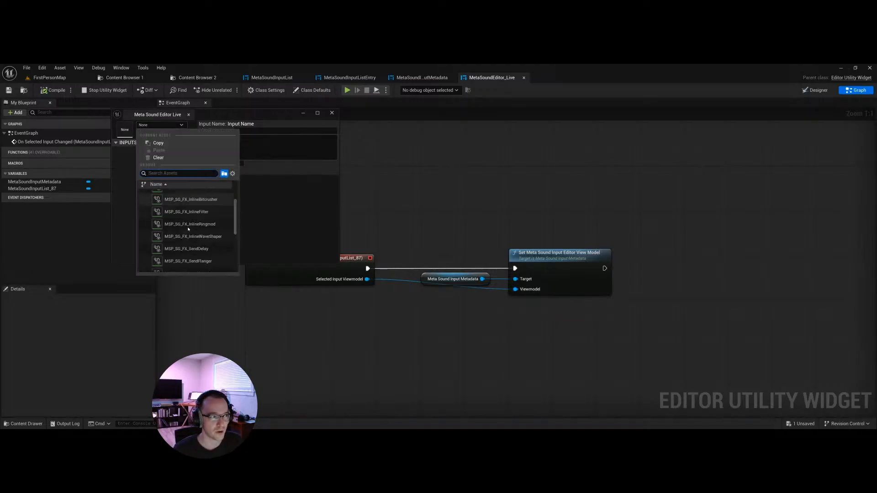
{"action": "left_click", "coordinate": [192, 248]}
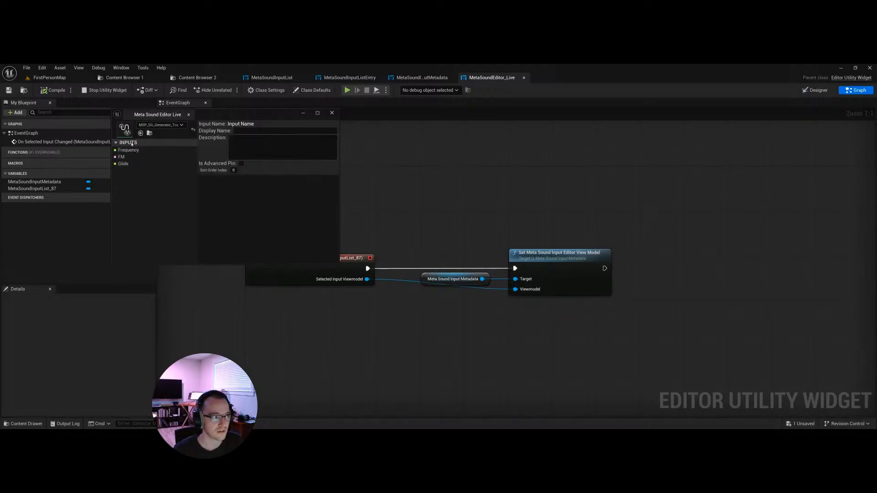
{"action": "left_click", "coordinate": [188, 115]}
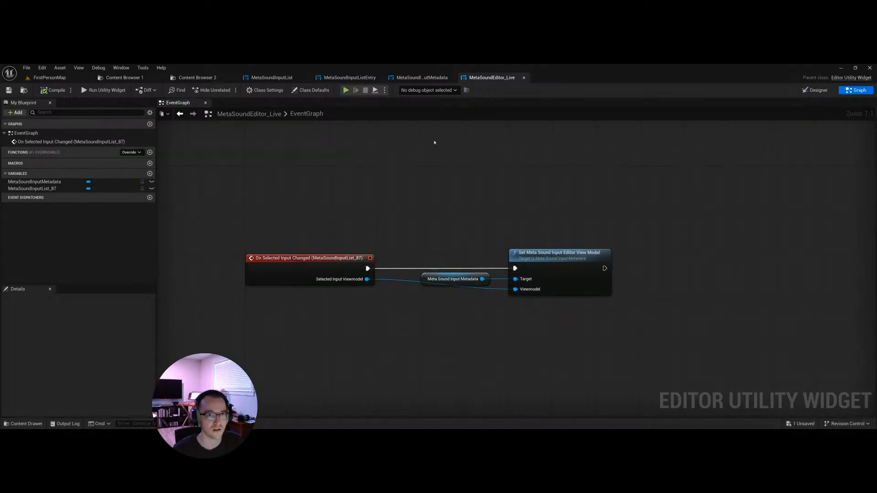
Step: Review the MetaSoundInputMetadata event graph, its view bindings and the MetaSoundInputEditorViewModel settings
{"action": "left_click", "coordinate": [401, 82]}
{"action": "left_click", "coordinate": [856, 90]}
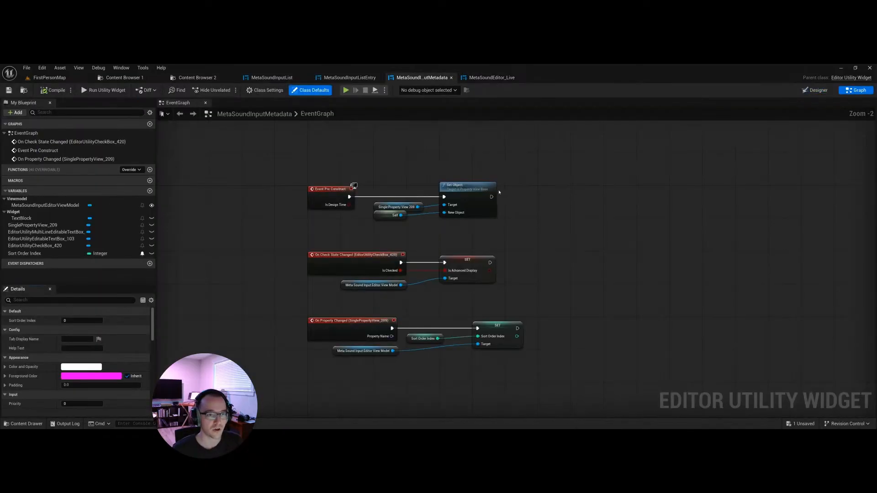
{"action": "right_click_drag", "start_coordinate": [415, 240], "coordinate": [446, 238]}
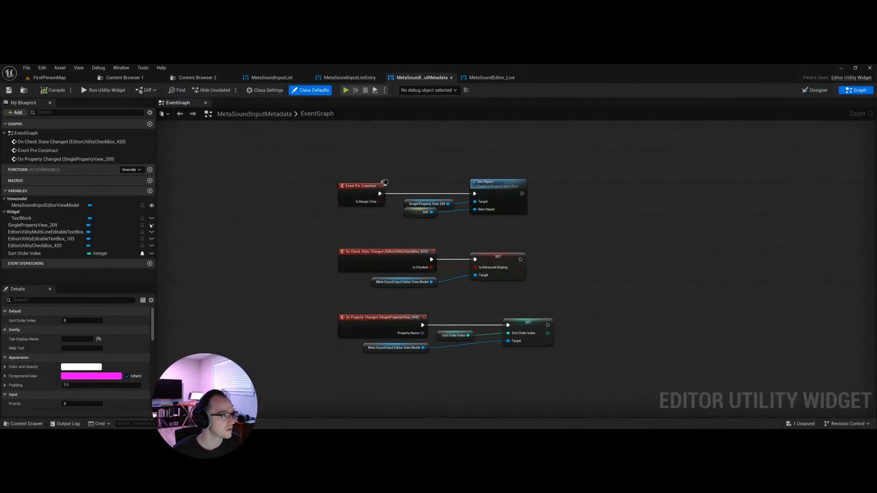
{"action": "left_click", "coordinate": [109, 205]}
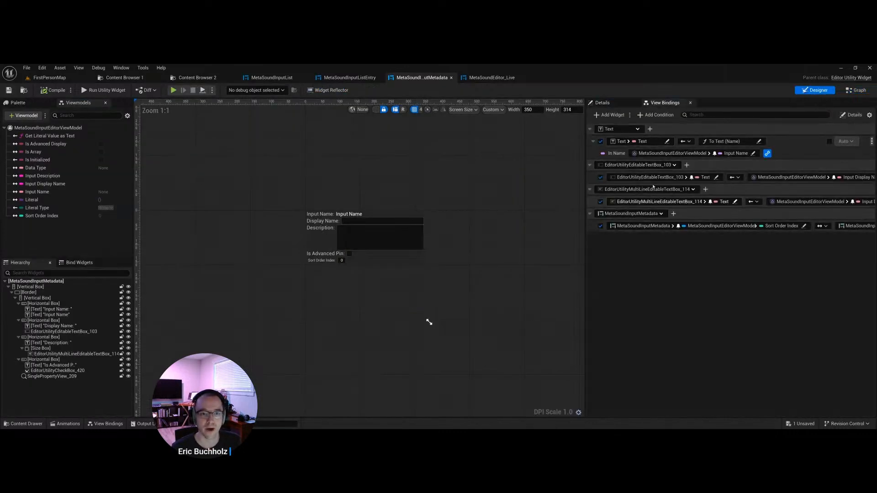
{"action": "left_click", "coordinate": [603, 103]}
{"action": "left_click", "coordinate": [87, 130]}
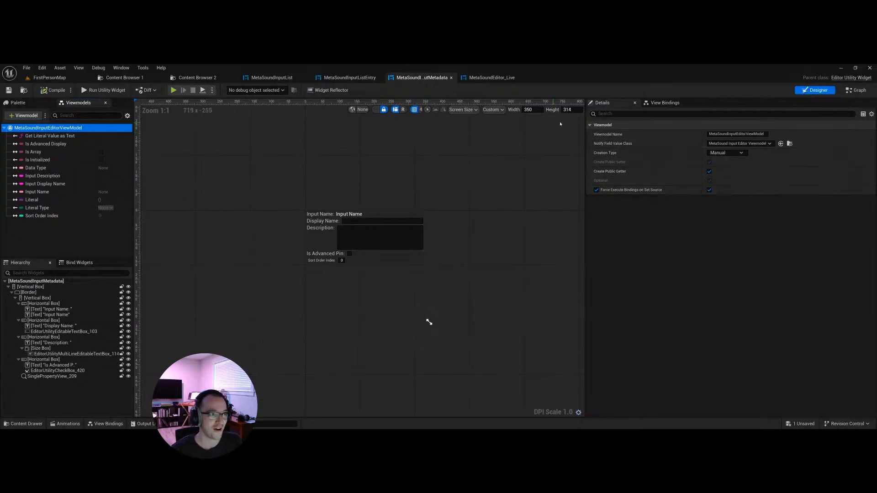
Step: Enable Can Call Initialized Without Player Context in the MetaSoundInputMetadata class settings and compile the widget
{"action": "left_click", "coordinate": [856, 90]}
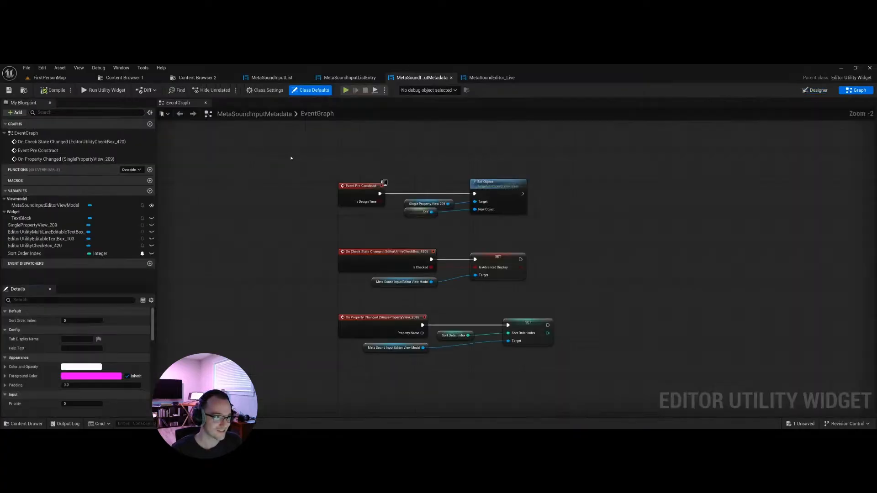
{"action": "left_click", "coordinate": [249, 90]}
{"action": "scroll", "coordinate": [65, 359], "scroll_direction": "down", "scroll_amount": 5}
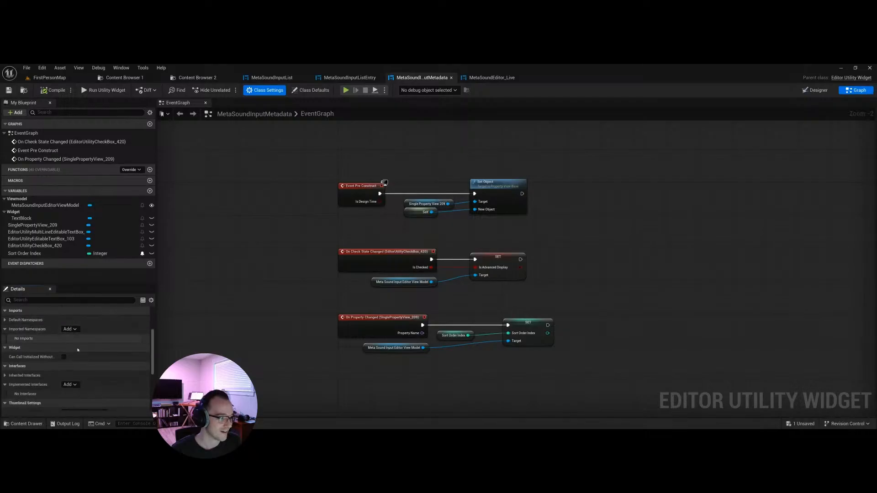
{"action": "left_click", "coordinate": [65, 358]}
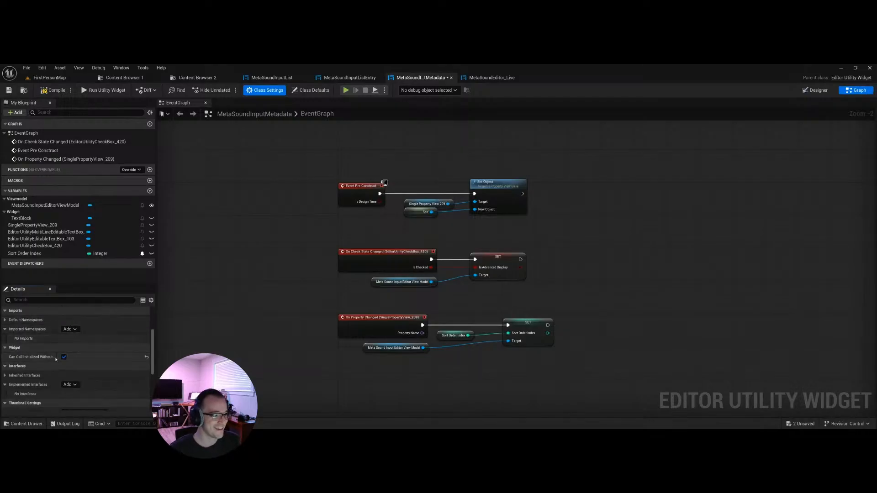
{"action": "left_click_drag", "start_coordinate": [56, 357], "coordinate": [95, 357]}
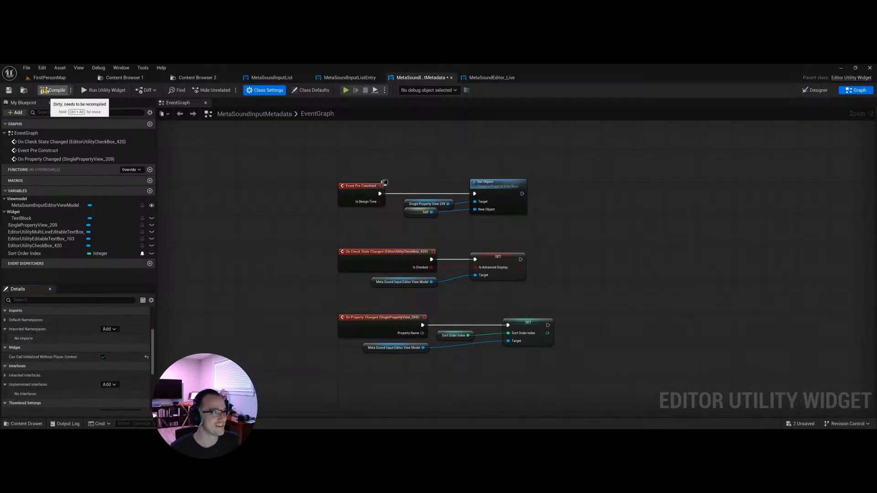
{"action": "left_click", "coordinate": [44, 90]}
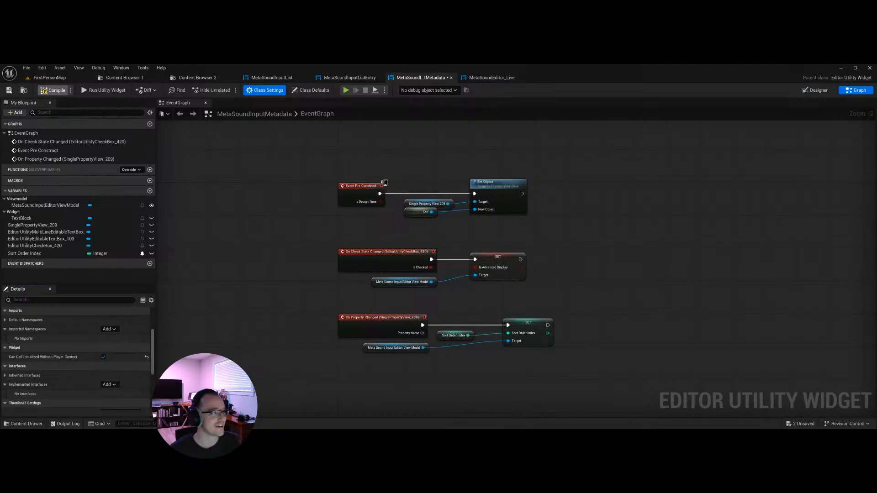
Step: Run the MetaSoundEditor_Live utility widget and load MyPrototype as its asset
{"action": "left_click", "coordinate": [465, 78]}
{"action": "left_click", "coordinate": [104, 90]}
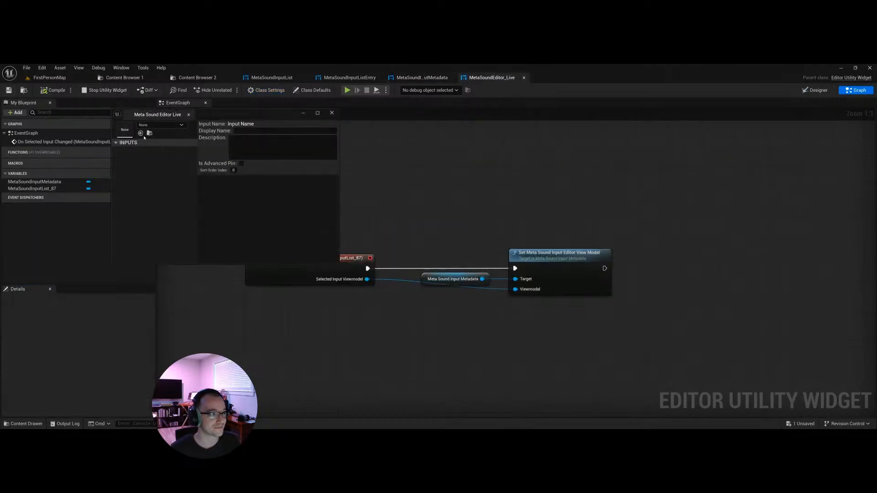
{"action": "left_click", "coordinate": [158, 124]}
{"action": "scroll", "coordinate": [183, 228], "scroll_direction": "down", "scroll_amount": 5}
{"action": "left_click", "coordinate": [181, 239]}
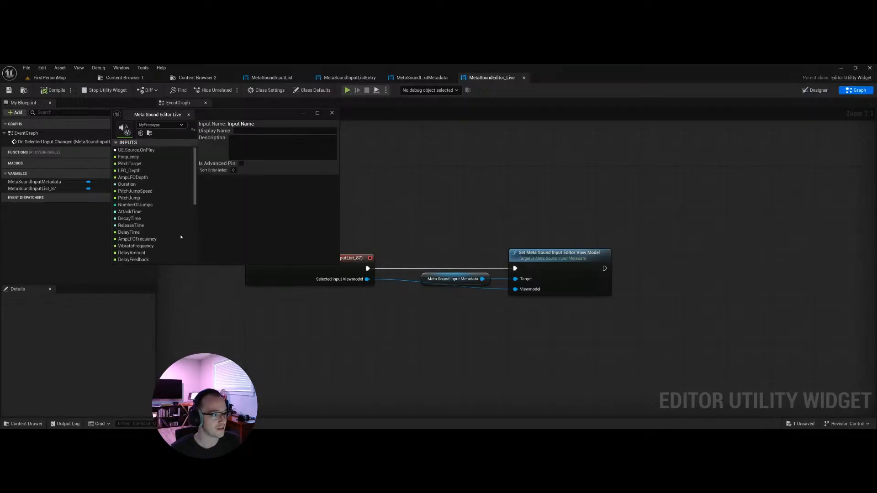
Step: Check the metadata panel for MyPrototype's inputs from PitchTarget and LFO_Depth down to AttackTime and DecayTime
{"action": "left_click", "coordinate": [132, 164]}
{"action": "left_click", "coordinate": [133, 171]}
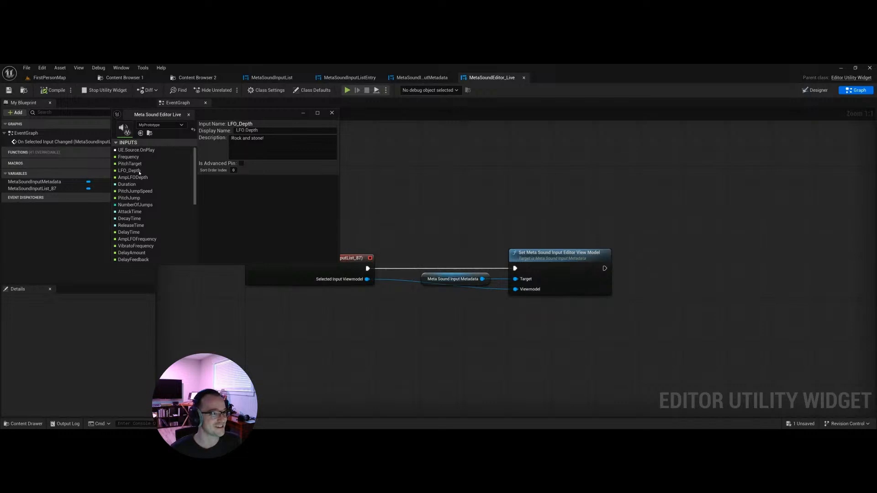
{"action": "left_click", "coordinate": [139, 178]}
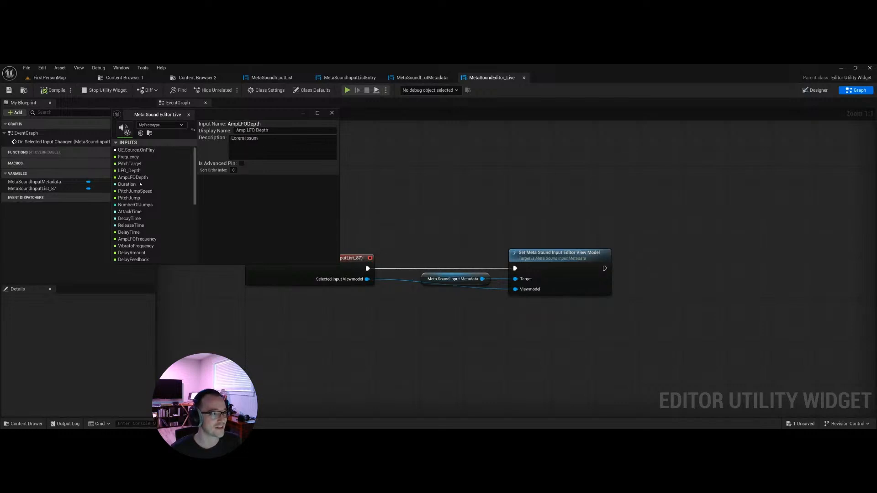
{"action": "left_click", "coordinate": [142, 192]}
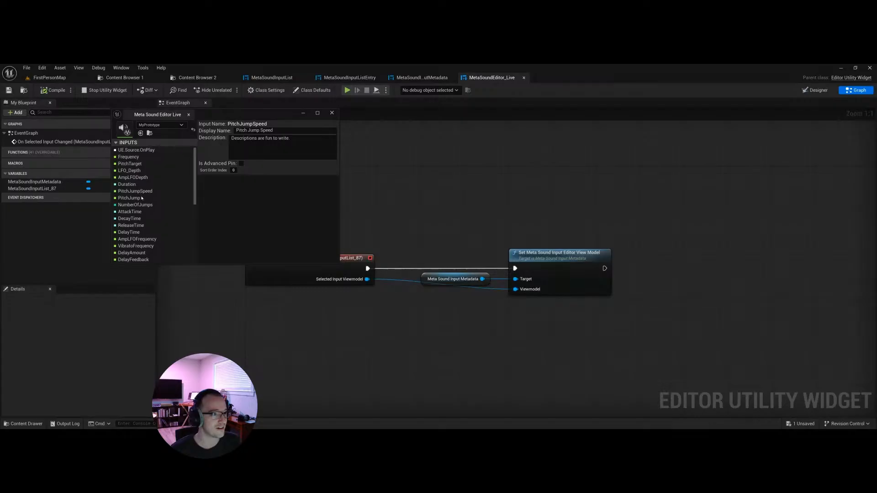
{"action": "left_click", "coordinate": [142, 198]}
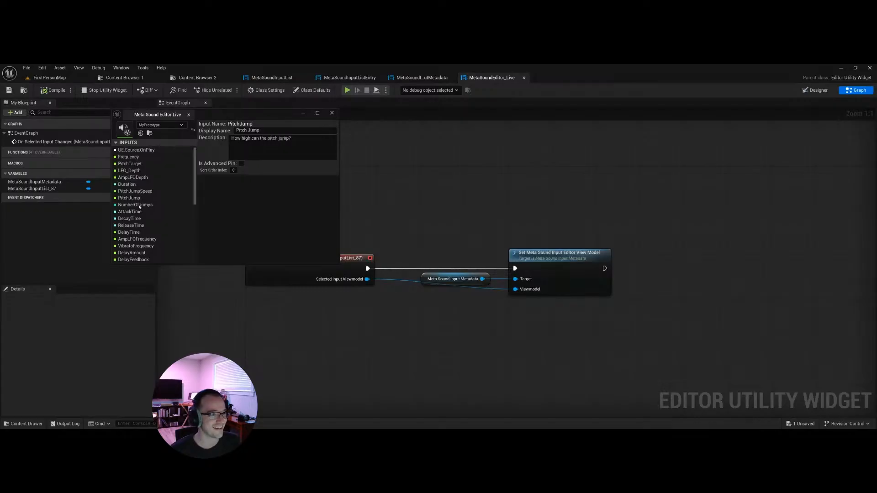
{"action": "left_click", "coordinate": [140, 205]}
{"action": "left_click", "coordinate": [140, 212]}
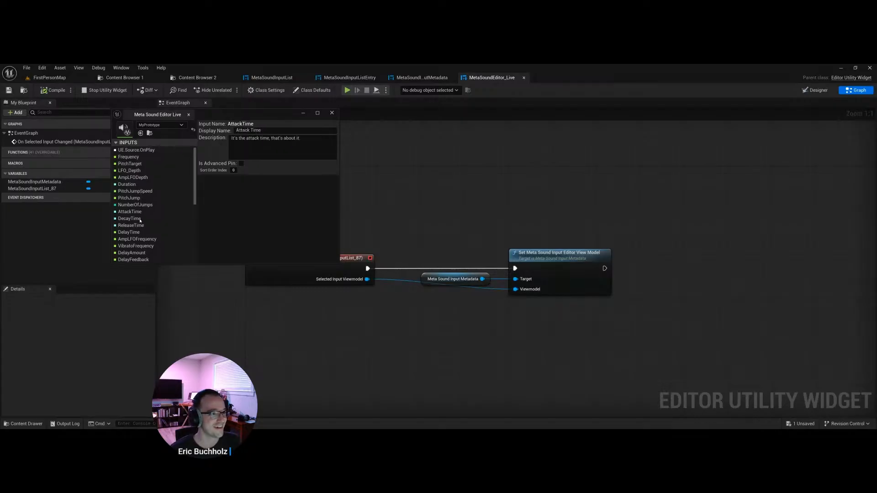
{"action": "left_click", "coordinate": [137, 219]}
Step: Move the live editor window over the MyPrototype graph and inspect the Amp LFO Depth and Frequency inputs in the MetaSound's member details
{"action": "left_click_drag", "start_coordinate": [147, 114], "coordinate": [272, 123]}
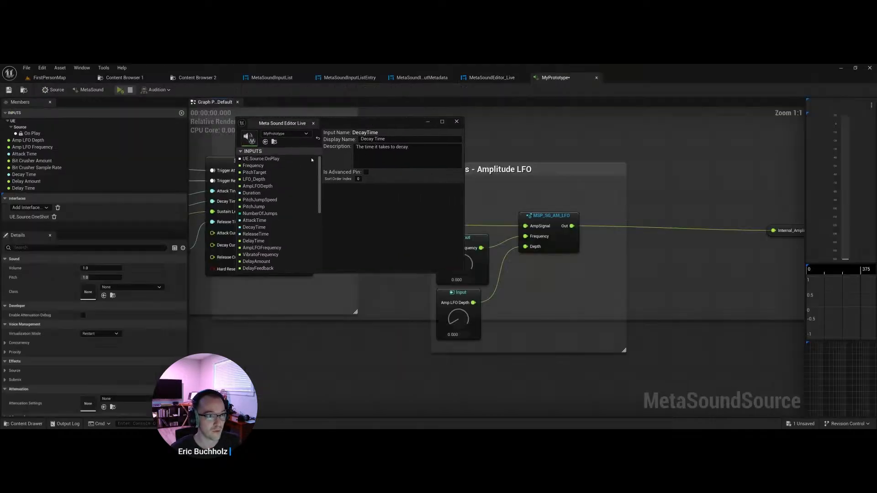
{"action": "left_click_drag", "start_coordinate": [369, 125], "coordinate": [339, 155]}
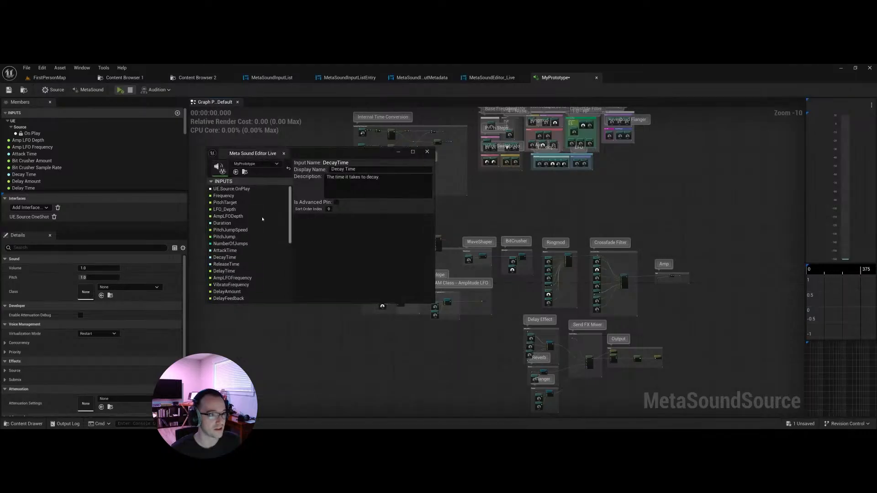
{"action": "left_click", "coordinate": [47, 141]}
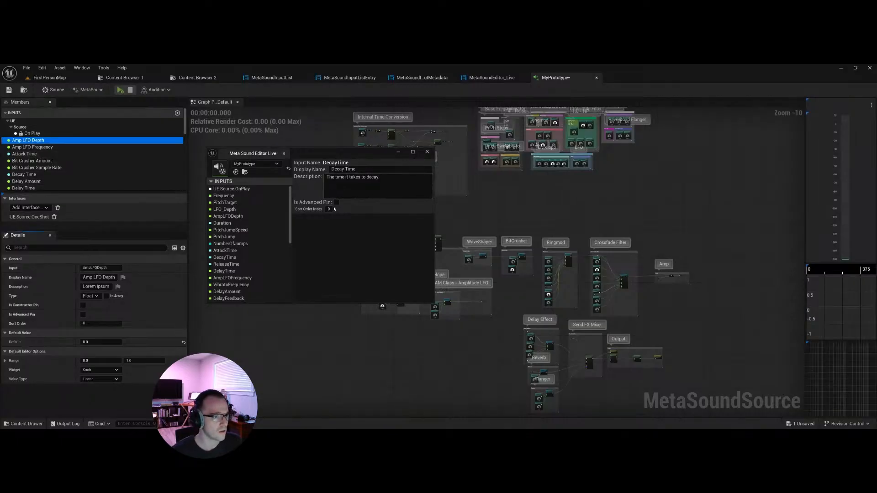
{"action": "scroll", "coordinate": [30, 182], "scroll_direction": "down", "scroll_amount": 2}
{"action": "scroll", "coordinate": [30, 183], "scroll_direction": "down", "scroll_amount": 1}
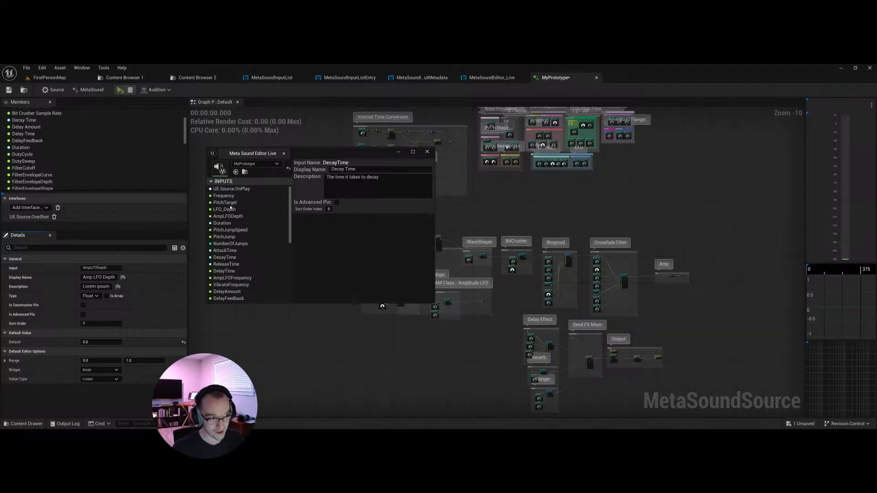
{"action": "scroll", "coordinate": [36, 165], "scroll_direction": "down", "scroll_amount": 4}
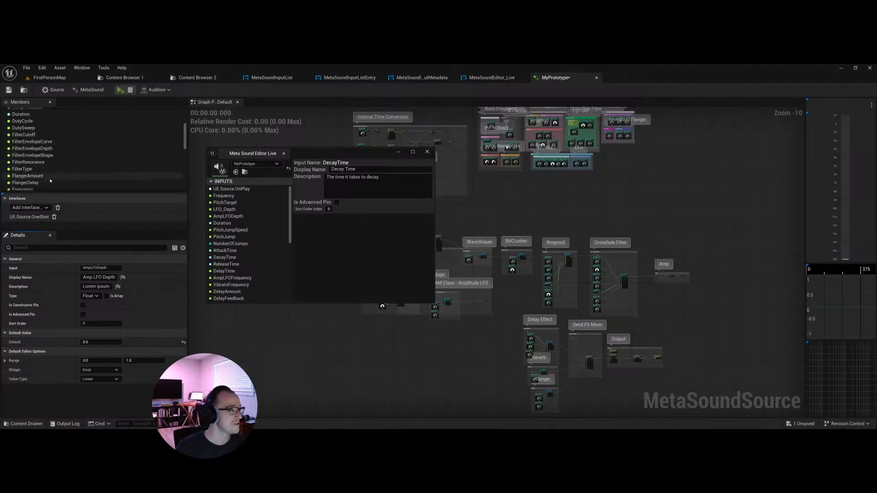
{"action": "left_click", "coordinate": [32, 157]}
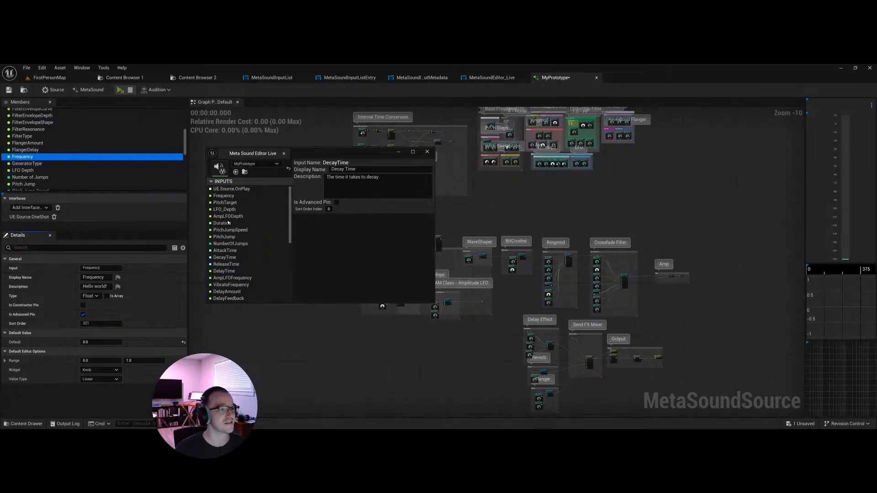
Step: Load the Frequency input in the live editor's metadata panel and set its Sort Order Index to 123
{"action": "left_click", "coordinate": [231, 197]}
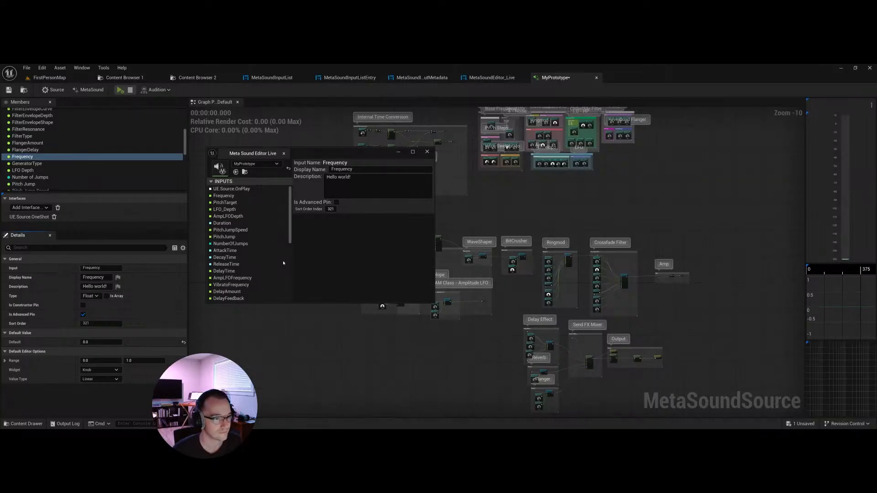
{"action": "left_click", "coordinate": [331, 209]}
{"action": "type", "text": "123"}
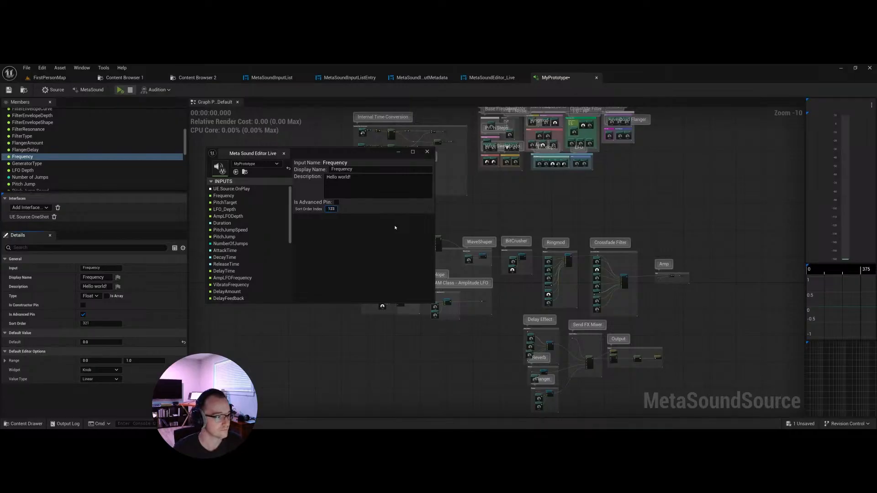
{"action": "key", "text": "Return"}
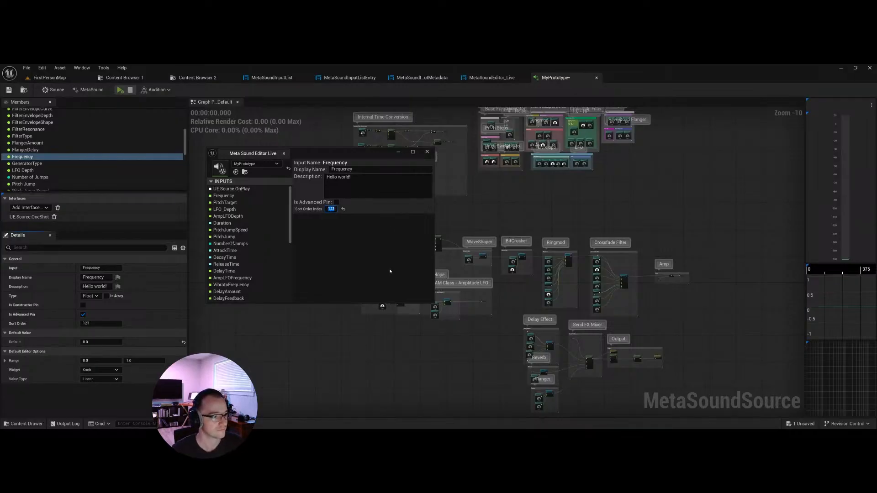
{"action": "left_click", "coordinate": [350, 259]}
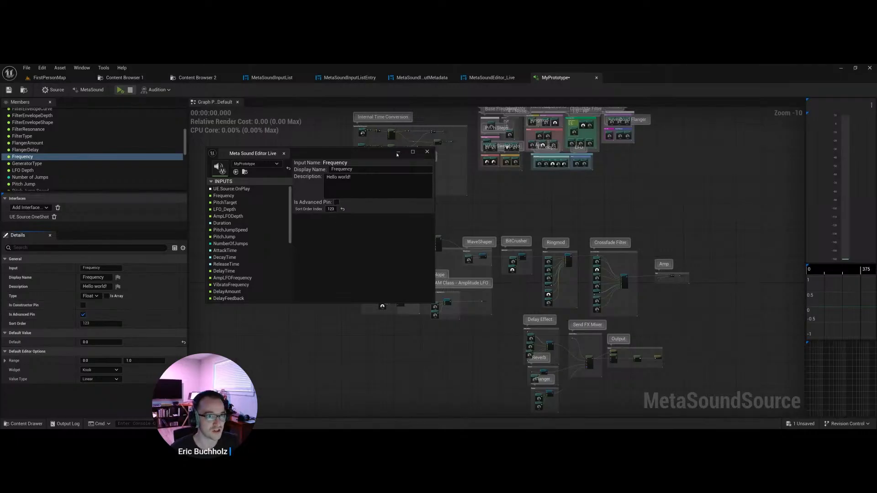
Step: Close the live editor and check the Is Advanced Pin check box, view bindings and event graph of MetaSoundInputMetadata
{"action": "left_click", "coordinate": [427, 152]}
{"action": "left_click", "coordinate": [453, 79]}
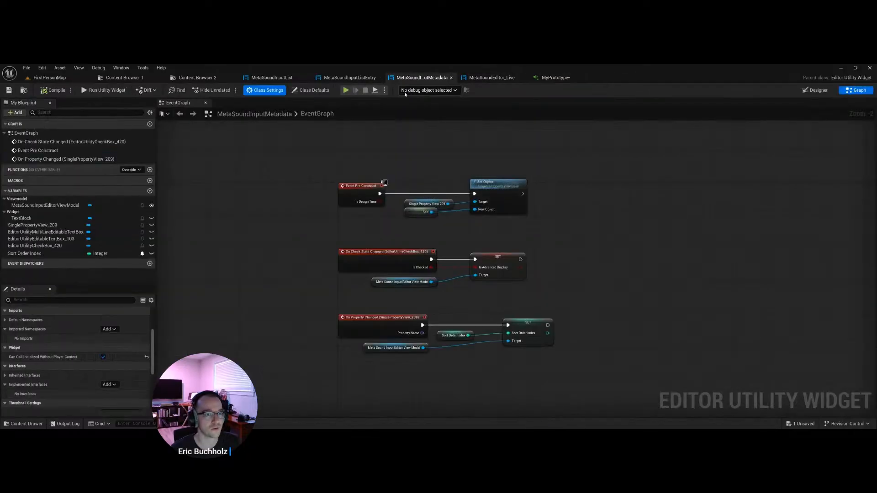
{"action": "left_click", "coordinate": [815, 90]}
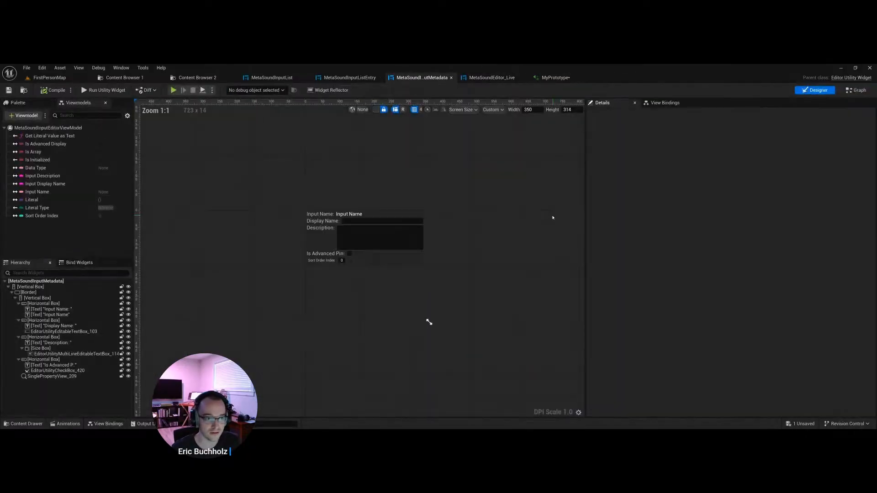
{"action": "left_click", "coordinate": [335, 252]}
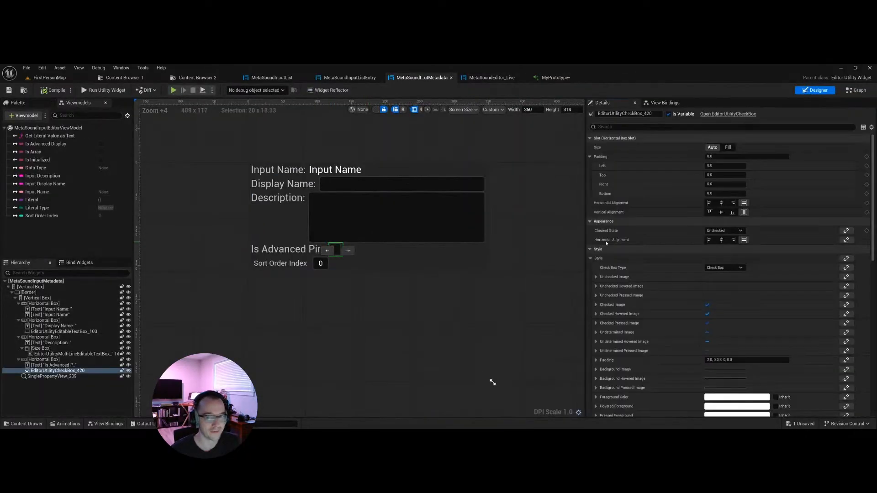
{"action": "left_click", "coordinate": [665, 103]}
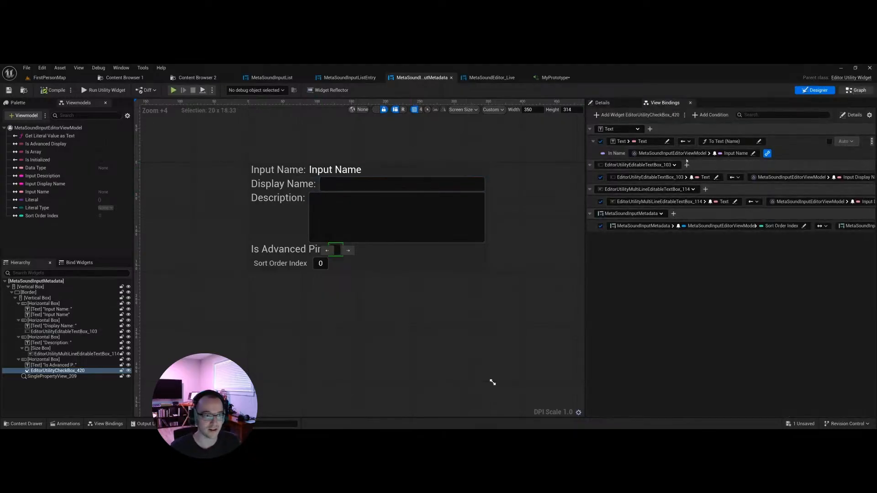
{"action": "left_click", "coordinate": [855, 91]}
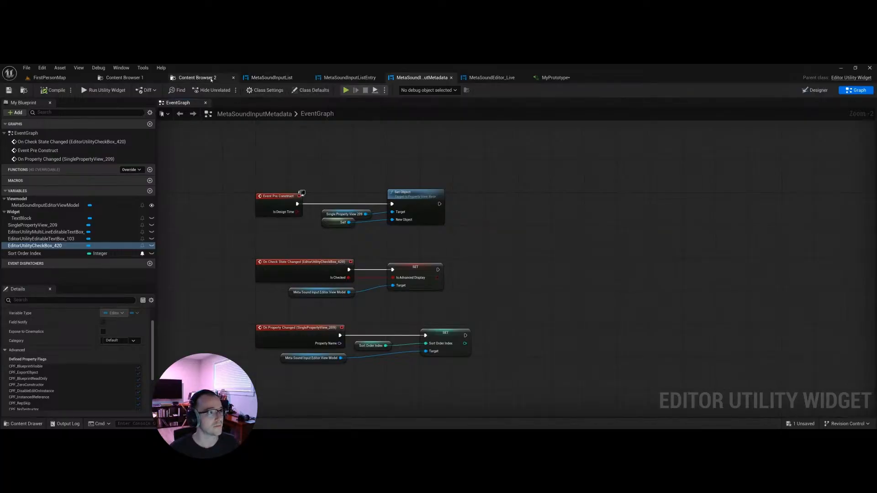
Step: Open the MetaSoundEditor event graph and examine how Selected Input Changed passes Is Advanced Display to the check box's Set Is Checked node
{"action": "left_click", "coordinate": [136, 78]}
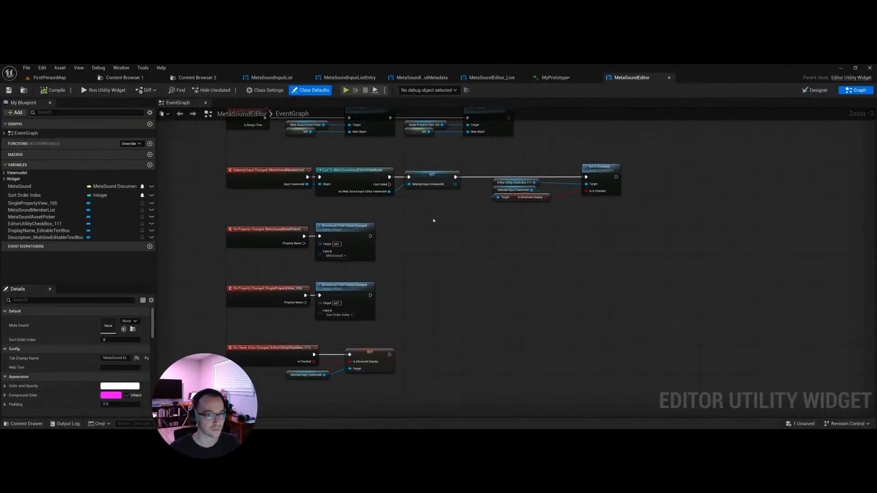
{"action": "right_click_drag", "start_coordinate": [432, 221], "coordinate": [399, 292]}
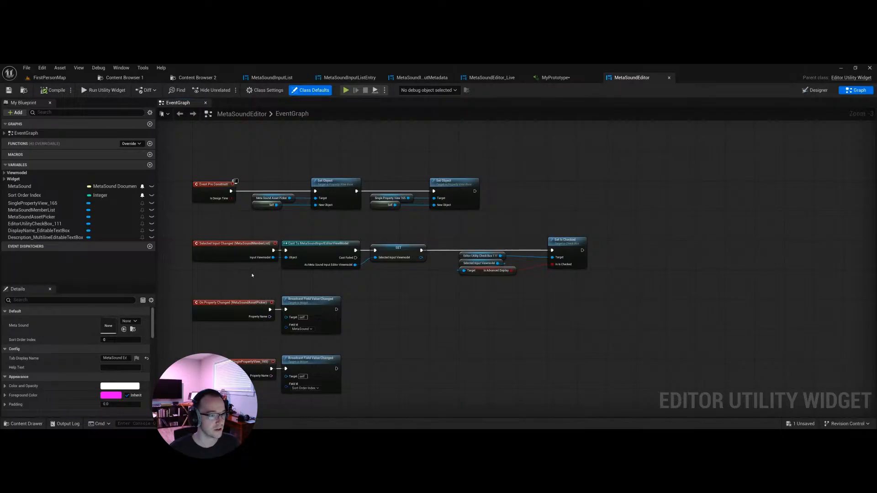
{"action": "left_click_drag", "start_coordinate": [214, 221], "coordinate": [252, 267]}
{"action": "left_click", "coordinate": [235, 268]}
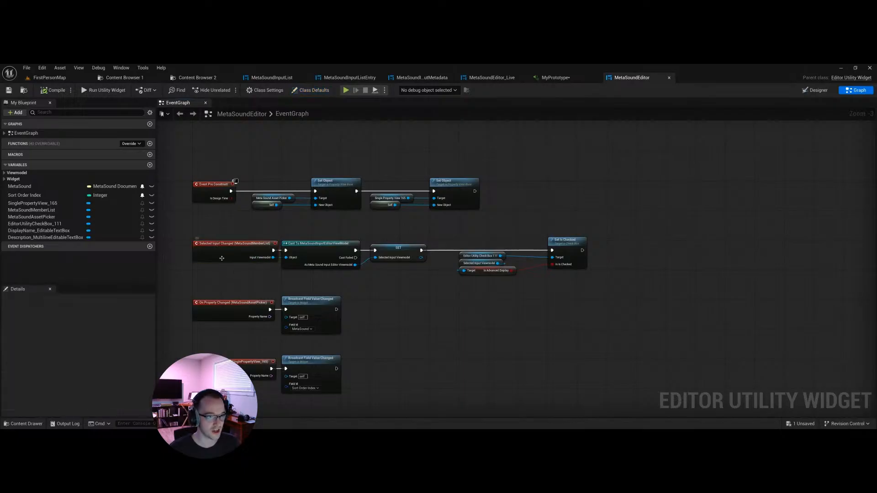
{"action": "scroll", "coordinate": [497, 281], "scroll_direction": "up", "scroll_amount": 3}
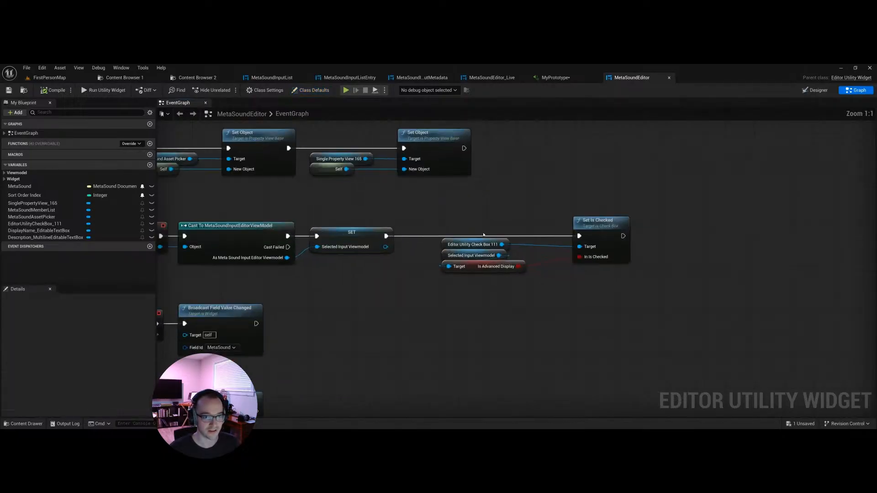
{"action": "left_click", "coordinate": [596, 228]}
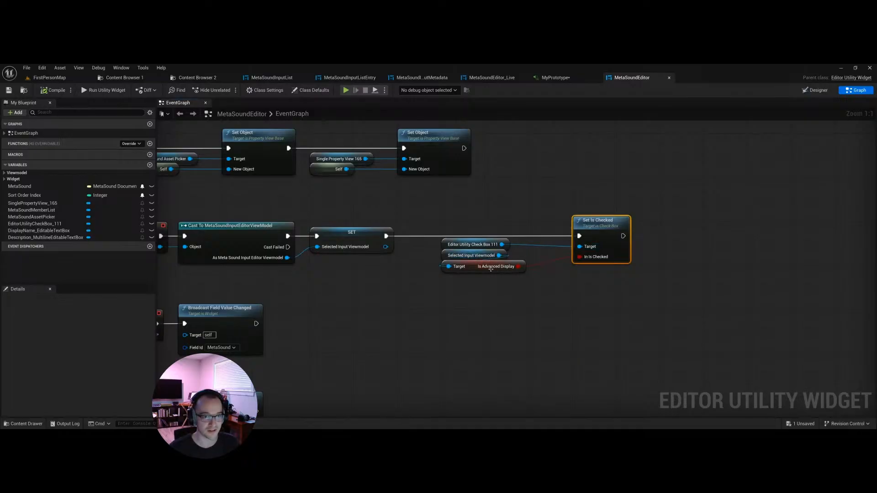
{"action": "right_click_drag", "start_coordinate": [490, 269], "coordinate": [572, 261]}
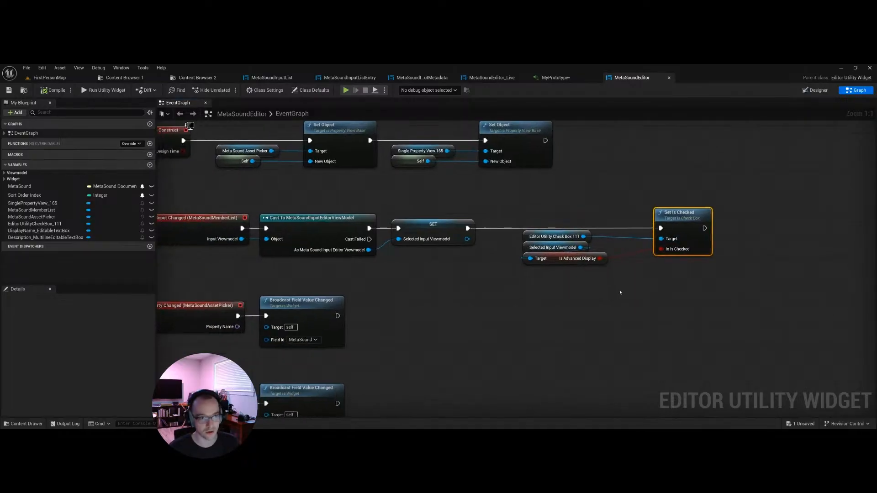
{"action": "left_click", "coordinate": [615, 294]}
{"action": "scroll", "coordinate": [595, 291], "scroll_direction": "down", "scroll_amount": 1}
{"action": "right_click_drag", "start_coordinate": [595, 291], "coordinate": [625, 206]}
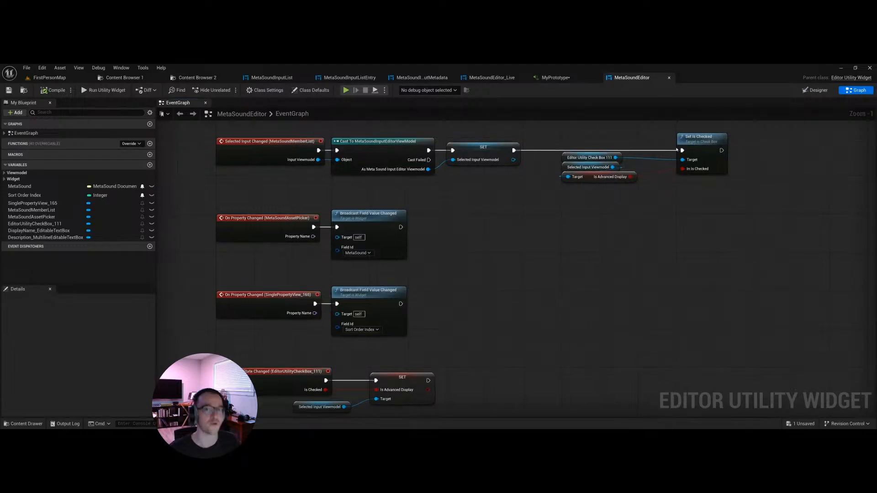
{"action": "scroll", "coordinate": [565, 223], "scroll_direction": "down", "scroll_amount": 1}
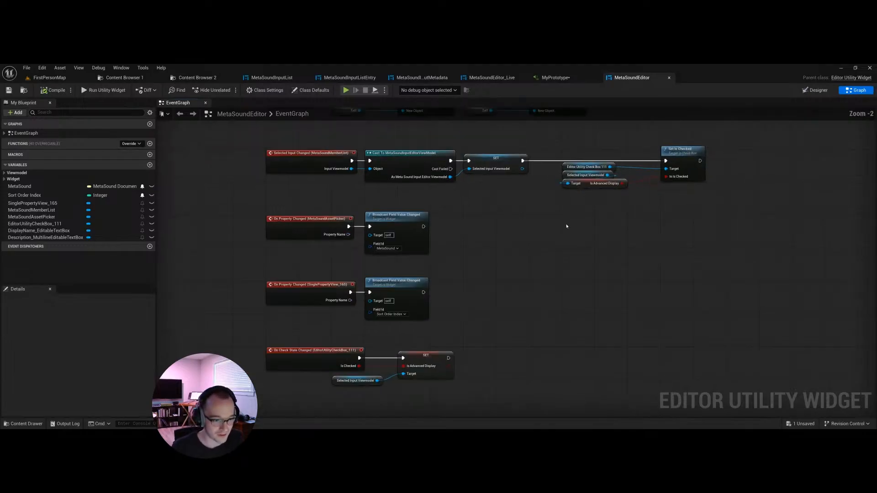
{"action": "right_click_drag", "start_coordinate": [567, 225], "coordinate": [521, 283]}
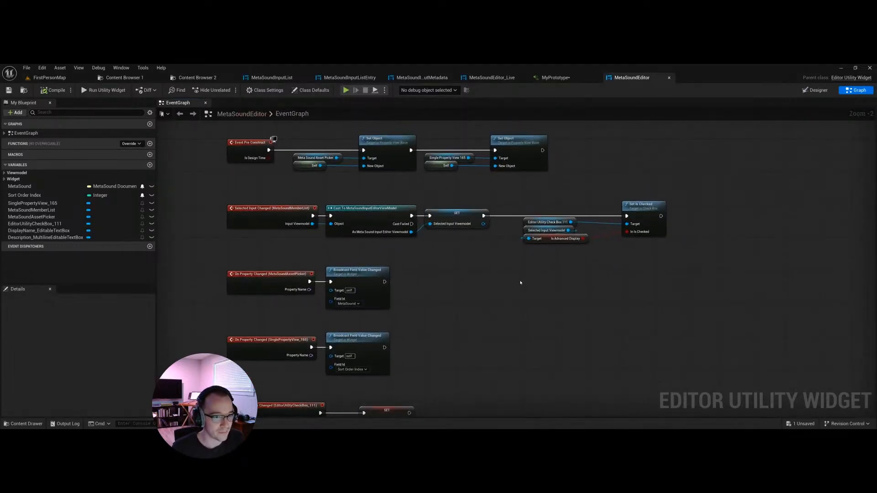
Step: Examine the MetaSoundEditor On Property Changed events and the field value broadcasts they trigger
{"action": "left_click_drag", "start_coordinate": [278, 329], "coordinate": [399, 387]}
{"action": "right_click_drag", "start_coordinate": [416, 383], "coordinate": [430, 352]}
{"action": "left_click", "coordinate": [427, 352]}
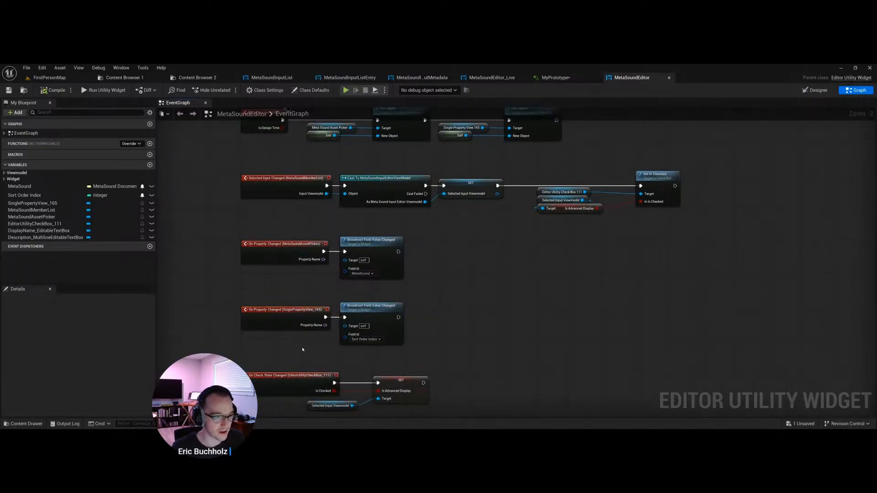
{"action": "left_click_drag", "start_coordinate": [263, 286], "coordinate": [406, 233]}
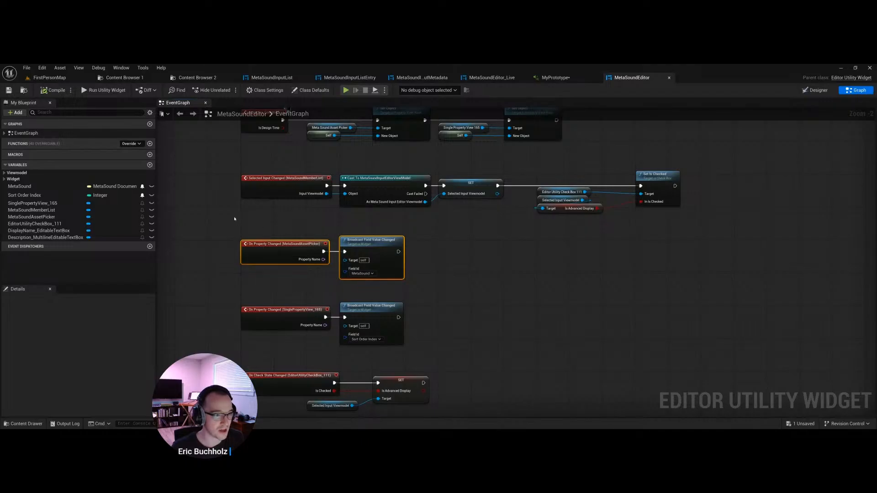
{"action": "left_click_drag", "start_coordinate": [232, 218], "coordinate": [410, 288]}
{"action": "left_click", "coordinate": [418, 294]}
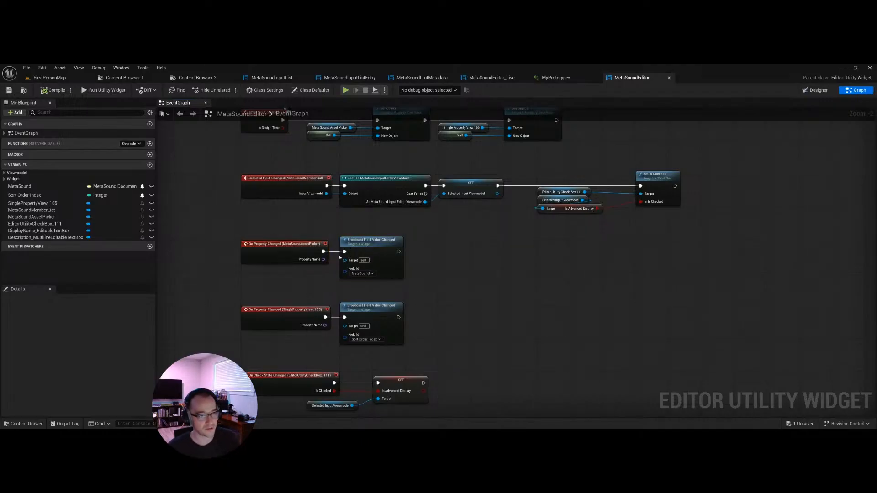
{"action": "right_click_drag", "start_coordinate": [468, 277], "coordinate": [441, 239]}
Step: Add a Text block below the Sort Order Index property in the MetaSoundInputMetadata widget's inner vertical box
{"action": "left_click", "coordinate": [491, 77]}
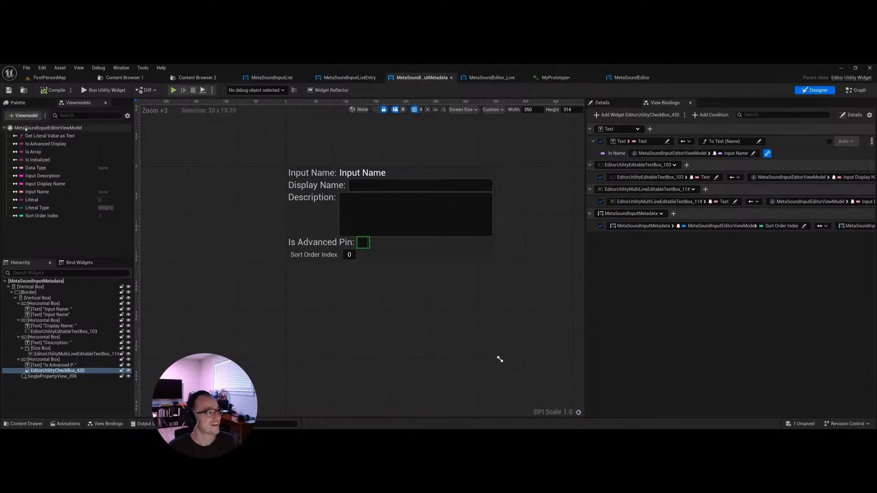
{"action": "left_click", "coordinate": [18, 103]}
{"action": "type", "text": "text"}
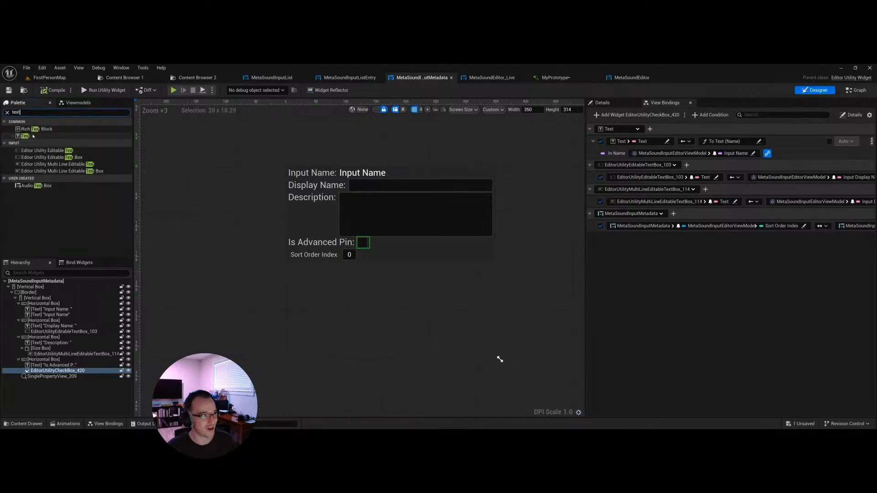
{"action": "left_click_drag", "start_coordinate": [33, 136], "coordinate": [47, 302]}
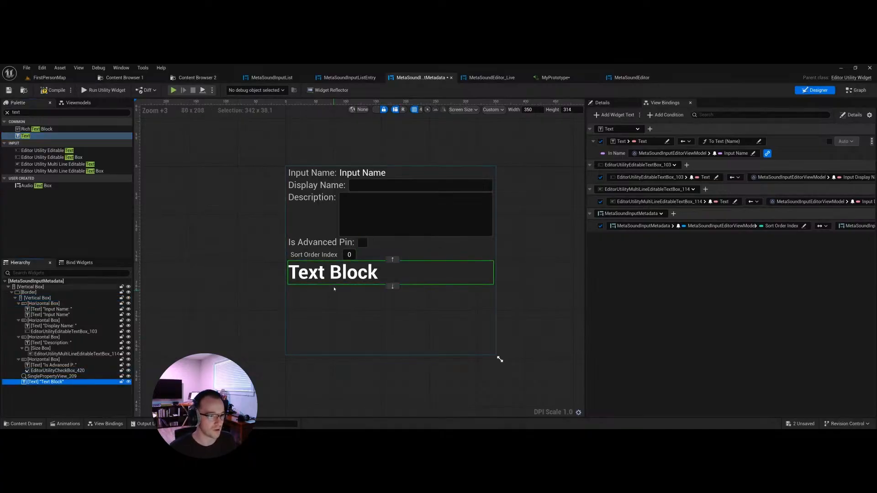
Step: Set the new text block's font size to 11 and its typeface to Italic
{"action": "left_click", "coordinate": [602, 103]}
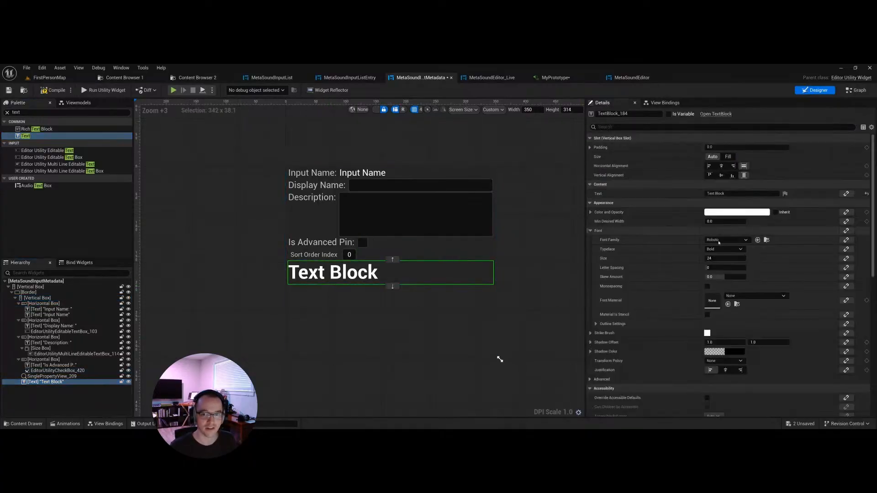
{"action": "left_click", "coordinate": [717, 258]}
{"action": "type", "text": "11"}
{"action": "key", "text": "Return"}
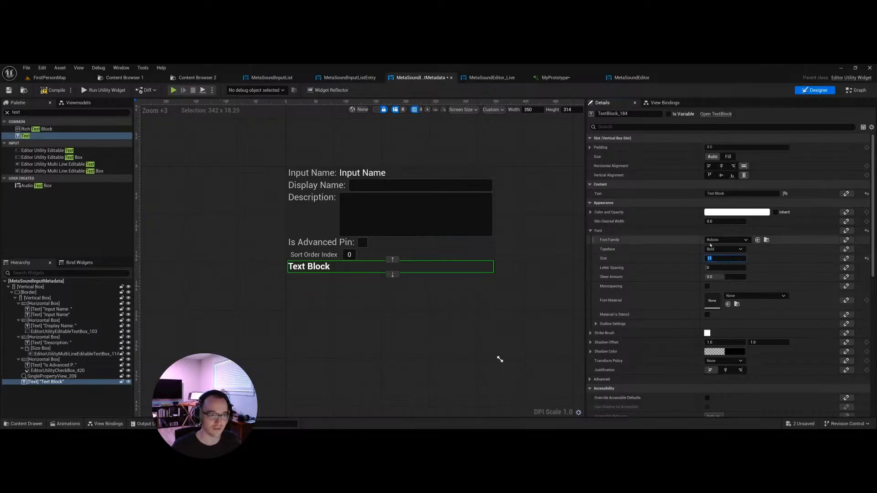
{"action": "left_click", "coordinate": [725, 249]}
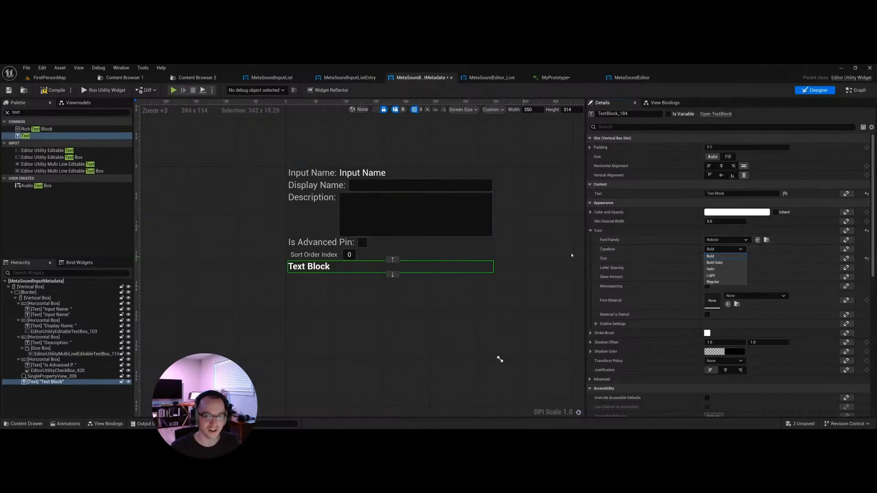
{"action": "left_click", "coordinate": [715, 269]}
{"action": "left_click", "coordinate": [725, 249]}
{"action": "left_click", "coordinate": [499, 313]}
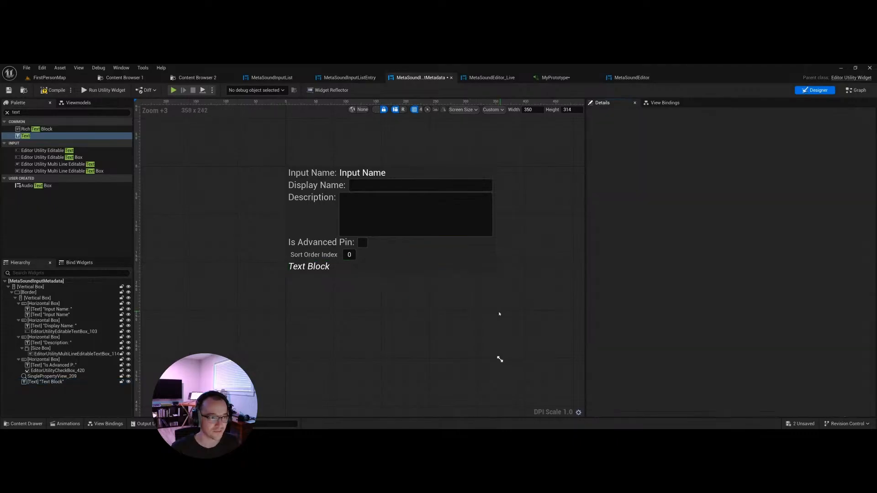
{"action": "left_click", "coordinate": [327, 258]}
{"action": "left_click", "coordinate": [326, 269]}
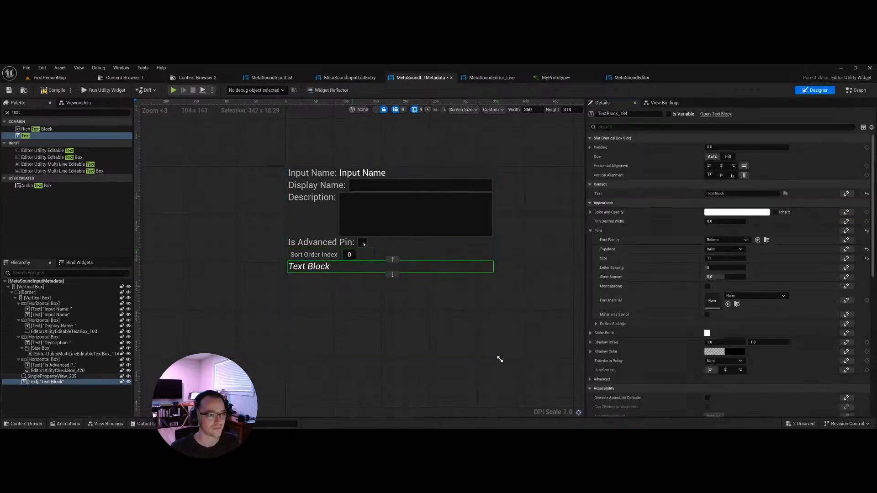
Step: Add a view binding for the new italic text block and choose its Text property as the destination
{"action": "left_click", "coordinate": [658, 104]}
{"action": "left_click", "coordinate": [617, 116]}
{"action": "left_click", "coordinate": [646, 253]}
{"action": "scroll", "coordinate": [789, 315], "scroll_direction": "down", "scroll_amount": 8}
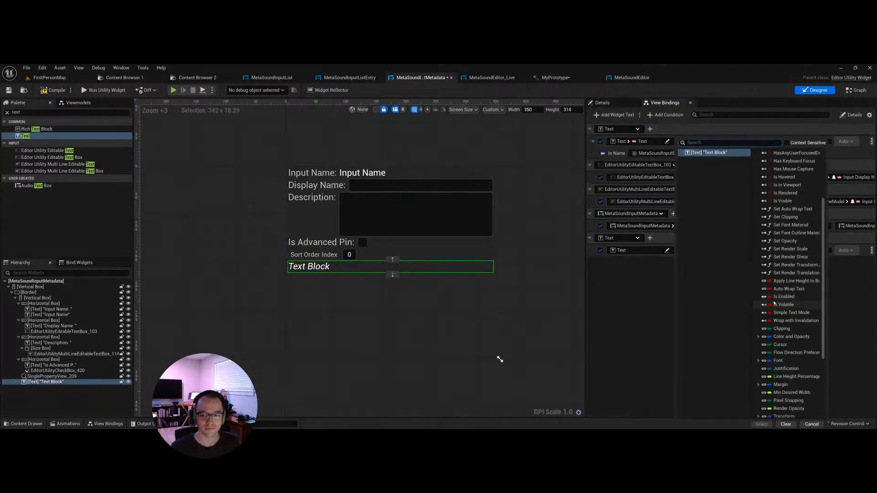
{"action": "double_click", "coordinate": [783, 366]}
Step: Bind that Text property to Get Literal Value as Text from MetaSoundInputEditorViewModel, and compile and save the widget
{"action": "left_click", "coordinate": [749, 252]}
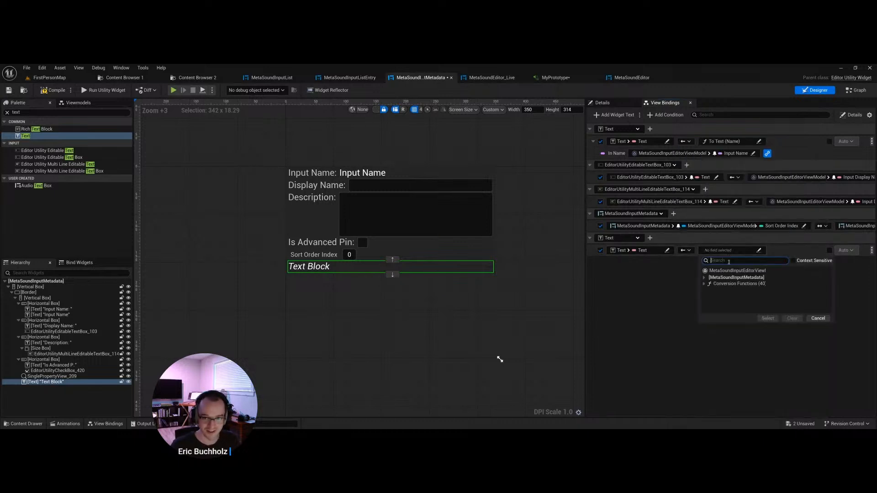
{"action": "left_click", "coordinate": [740, 270]}
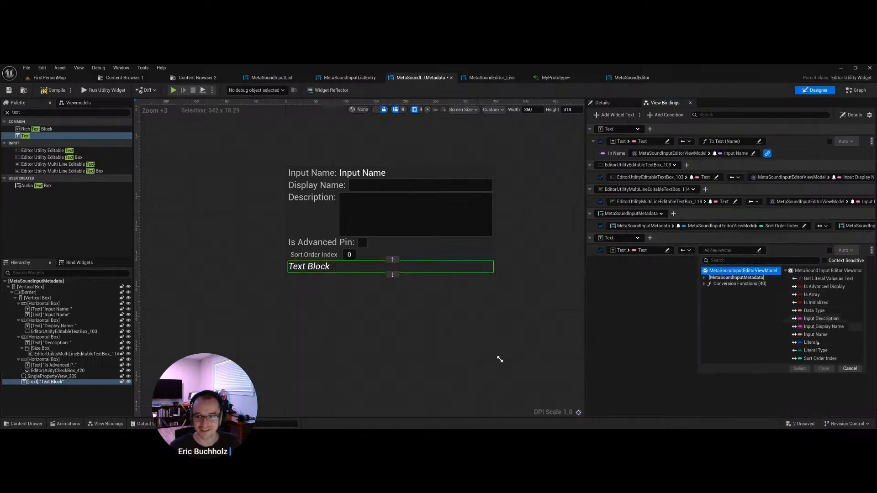
{"action": "left_click", "coordinate": [822, 279]}
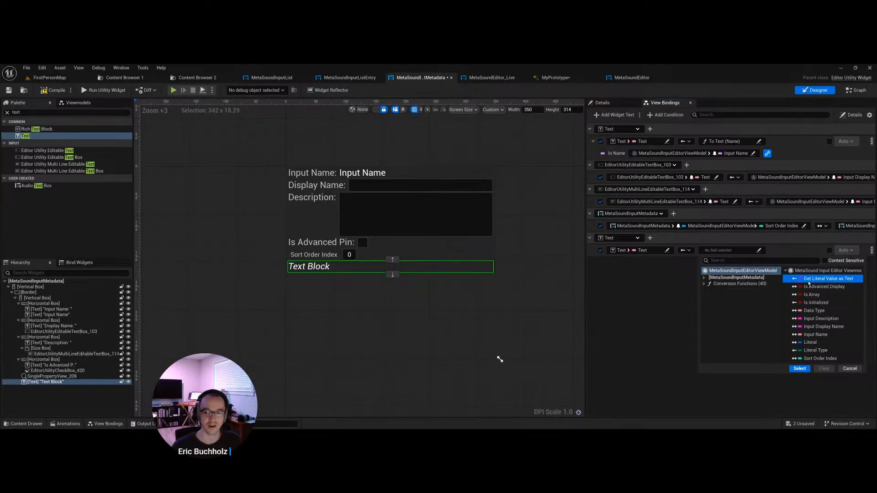
{"action": "double_click", "coordinate": [833, 279]}
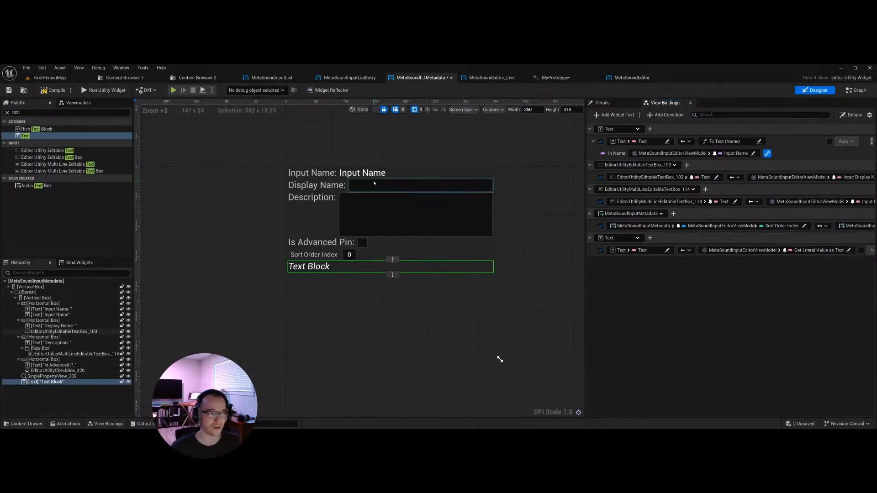
{"action": "left_click", "coordinate": [56, 91]}
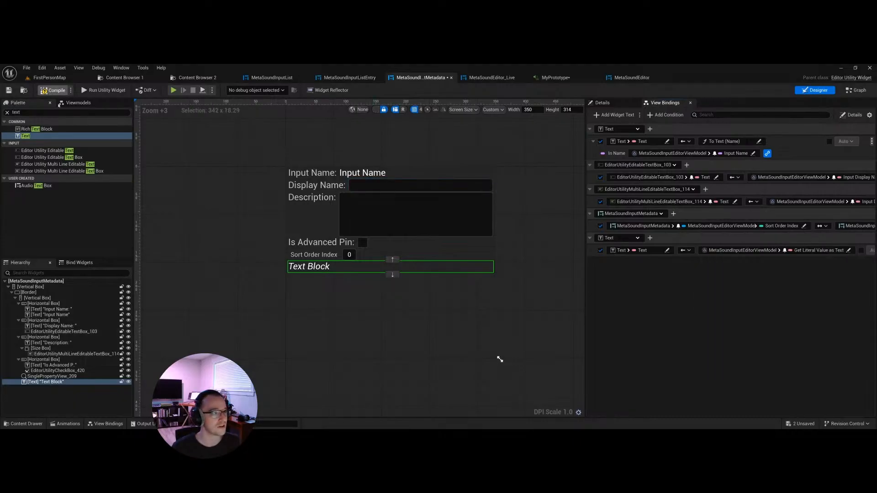
{"action": "left_click", "coordinate": [9, 90]}
Step: Run the MetaSoundEditor_Live utility widget and choose MyPrototype as its MetaSound asset
{"action": "left_click", "coordinate": [631, 78]}
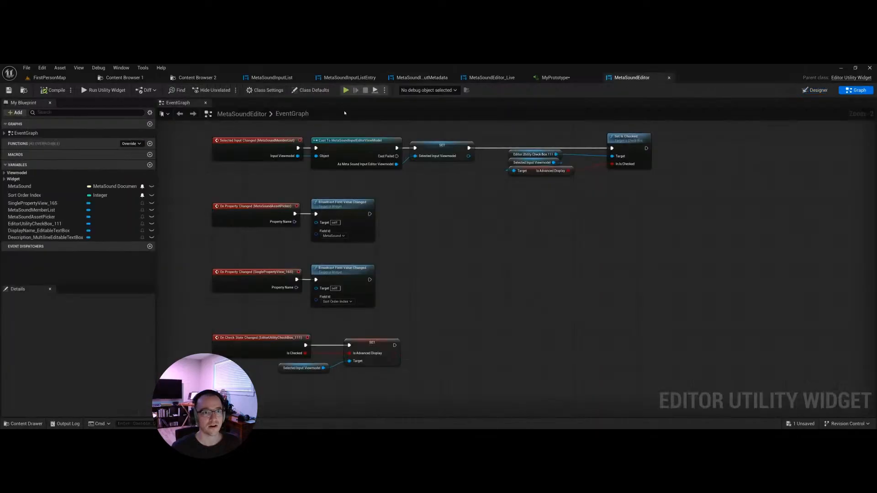
{"action": "left_click", "coordinate": [491, 78]}
{"action": "left_click", "coordinate": [107, 91]}
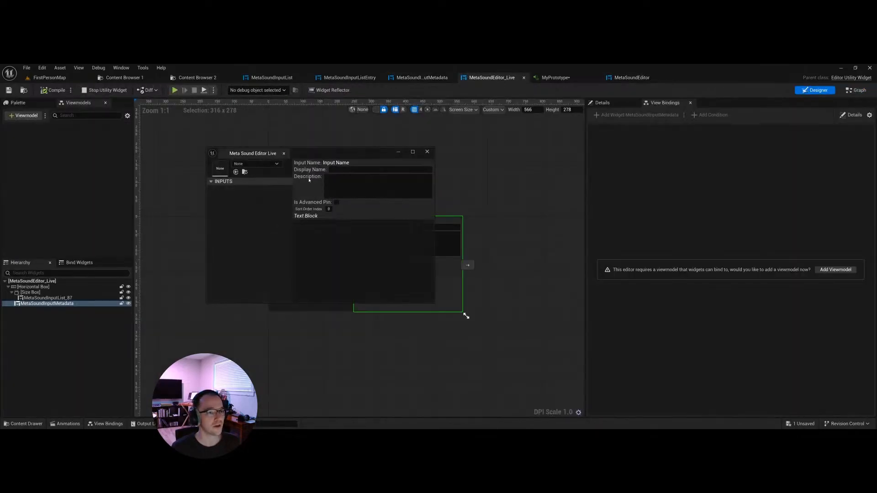
{"action": "left_click", "coordinate": [246, 165]}
{"action": "left_click", "coordinate": [271, 246]}
{"action": "left_click", "coordinate": [256, 164]}
{"action": "scroll", "coordinate": [270, 247], "scroll_direction": "down", "scroll_amount": 5}
{"action": "left_click", "coordinate": [279, 296]}
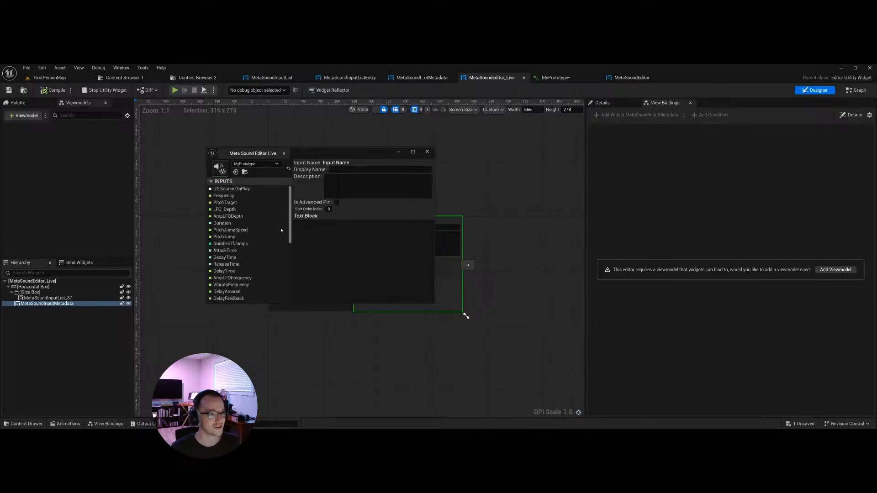
Step: Examine the literal value text for inputs from LFO_Depth, Duration and PitchJump through AttackTime, DelayTime and VibratoFrequency
{"action": "left_click", "coordinate": [224, 209]}
{"action": "left_click", "coordinate": [227, 224]}
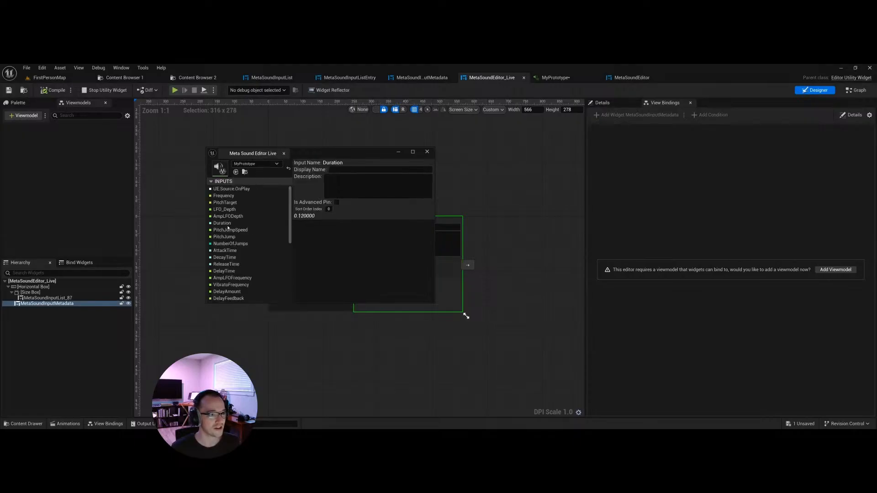
{"action": "left_click", "coordinate": [229, 230]}
{"action": "left_click", "coordinate": [230, 239]}
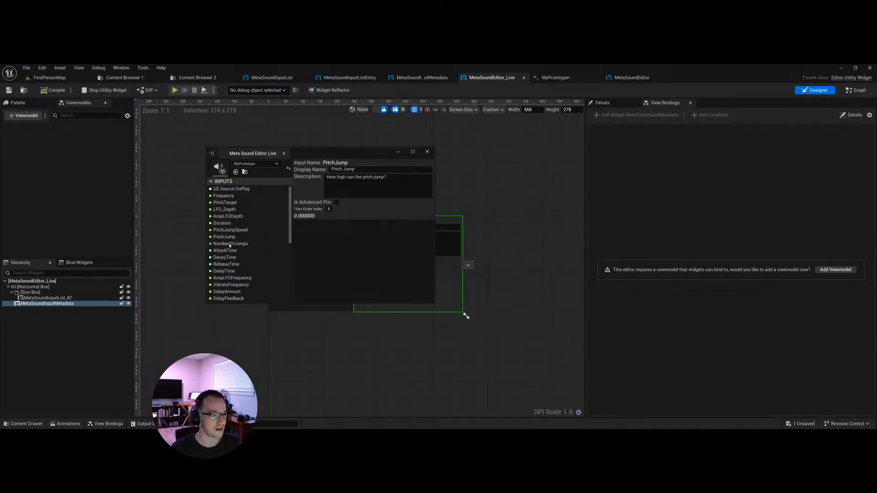
{"action": "left_click", "coordinate": [227, 251]}
{"action": "left_click", "coordinate": [227, 271]}
{"action": "left_click", "coordinate": [227, 285]}
{"action": "scroll", "coordinate": [227, 265], "scroll_direction": "down", "scroll_amount": 5}
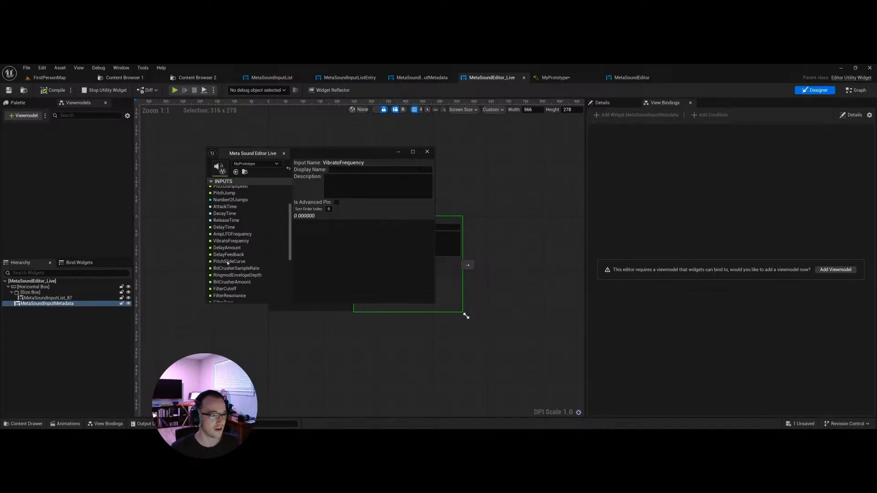
Step: Compare the literal values of AmpLFODepth, PitchTarget, Frequency, PitchJumpSpeed, UE.Source.OnPlay, Duration and ReleaseTime, and close the running widget
{"action": "scroll", "coordinate": [232, 238], "scroll_direction": "up", "scroll_amount": 5}
{"action": "left_click", "coordinate": [230, 217]}
{"action": "left_click", "coordinate": [229, 202]}
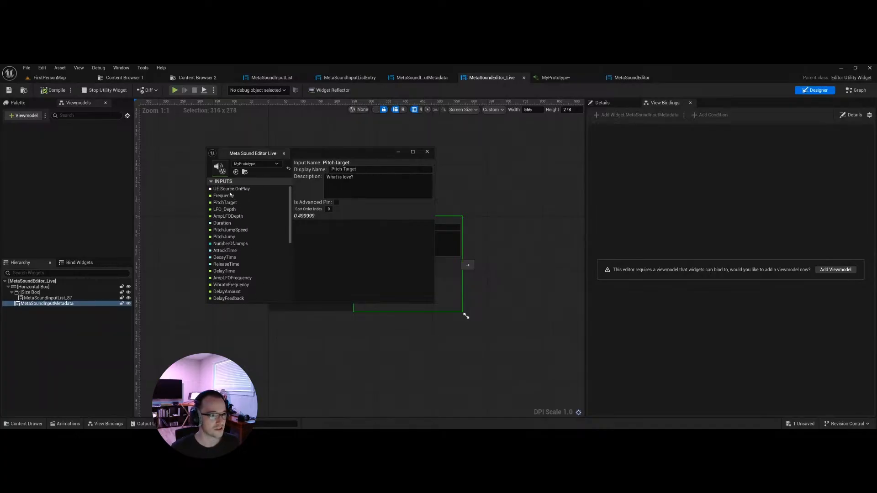
{"action": "left_click", "coordinate": [228, 196]}
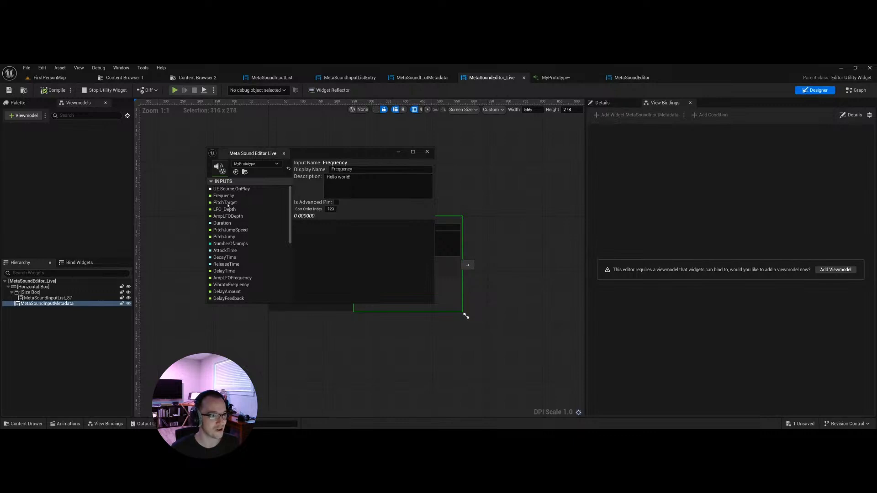
{"action": "left_click", "coordinate": [228, 202]}
{"action": "left_click", "coordinate": [231, 231]}
{"action": "left_click", "coordinate": [230, 189]}
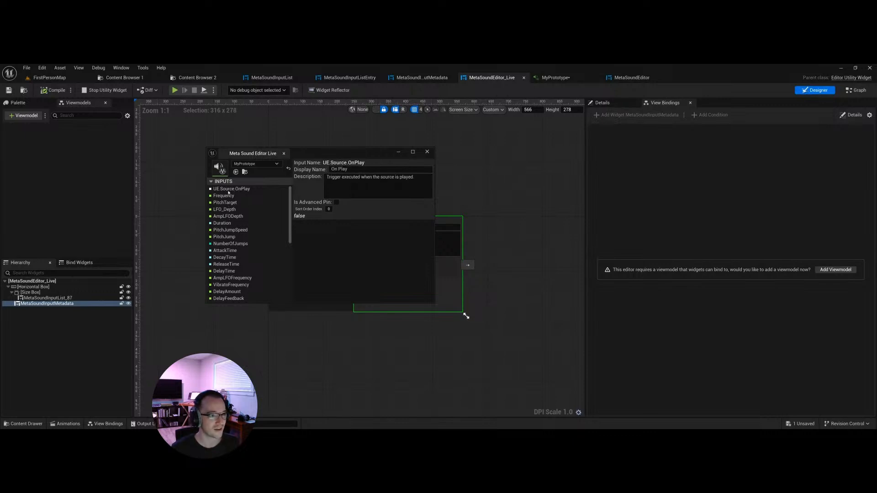
{"action": "left_click", "coordinate": [227, 223]}
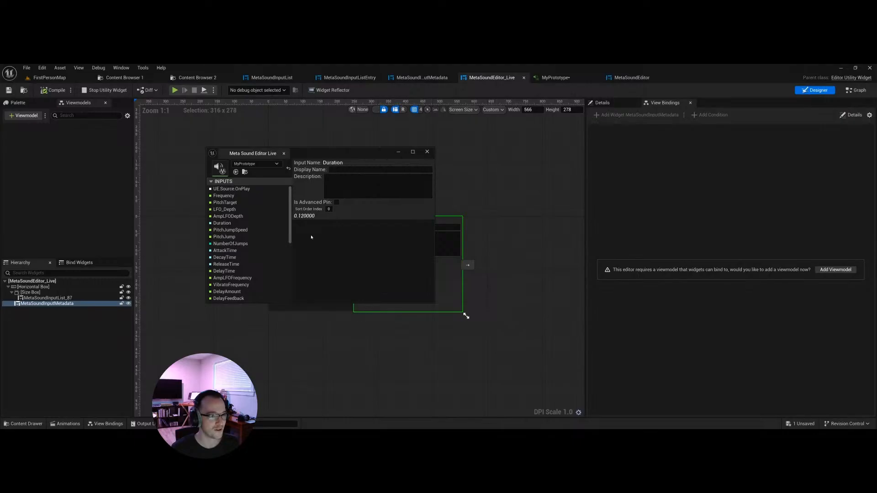
{"action": "left_click", "coordinate": [229, 264]}
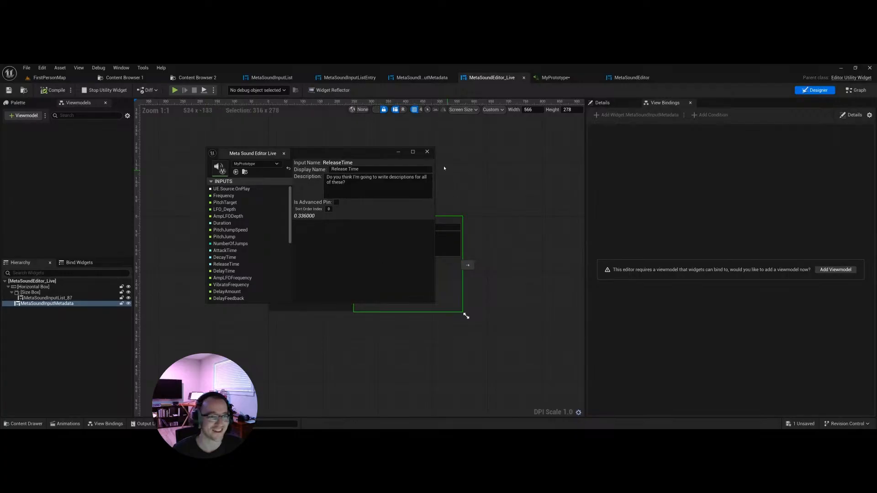
{"action": "left_click", "coordinate": [427, 152]}
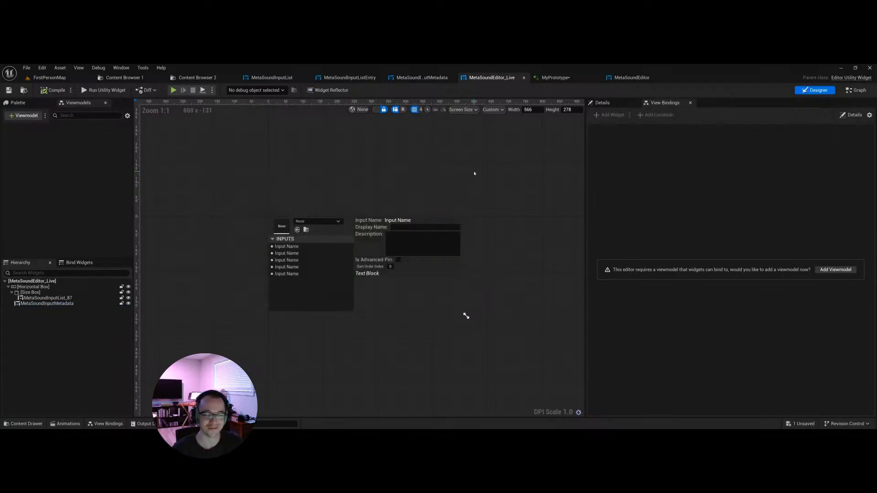